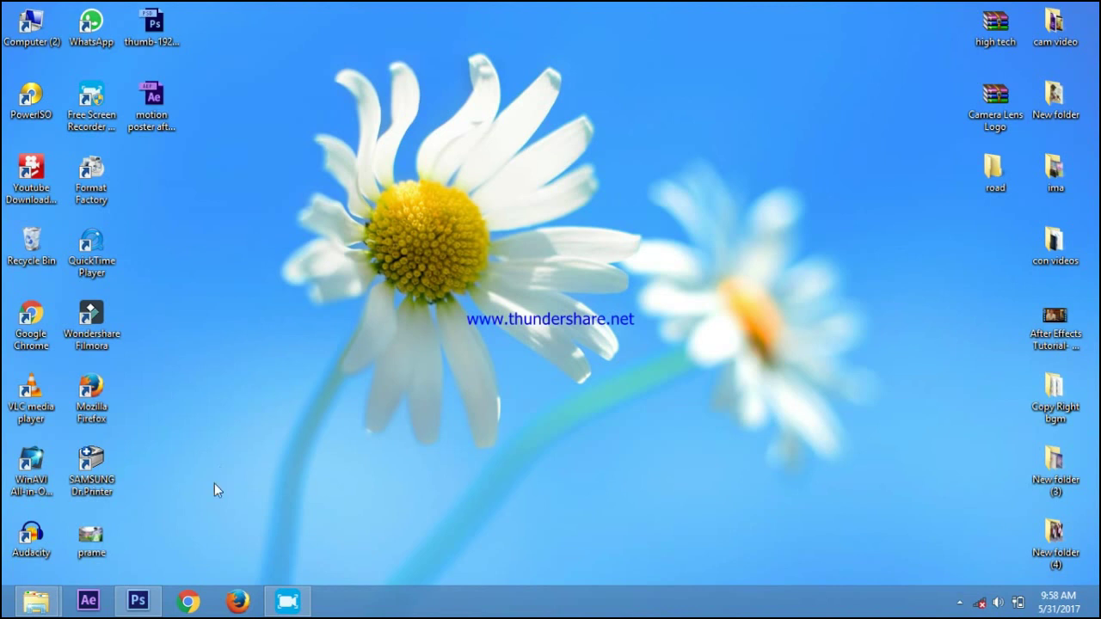
Bring the Photoshop window with the thumb-1920-510026.psd stadium composite to the front.
left_click(152, 596)
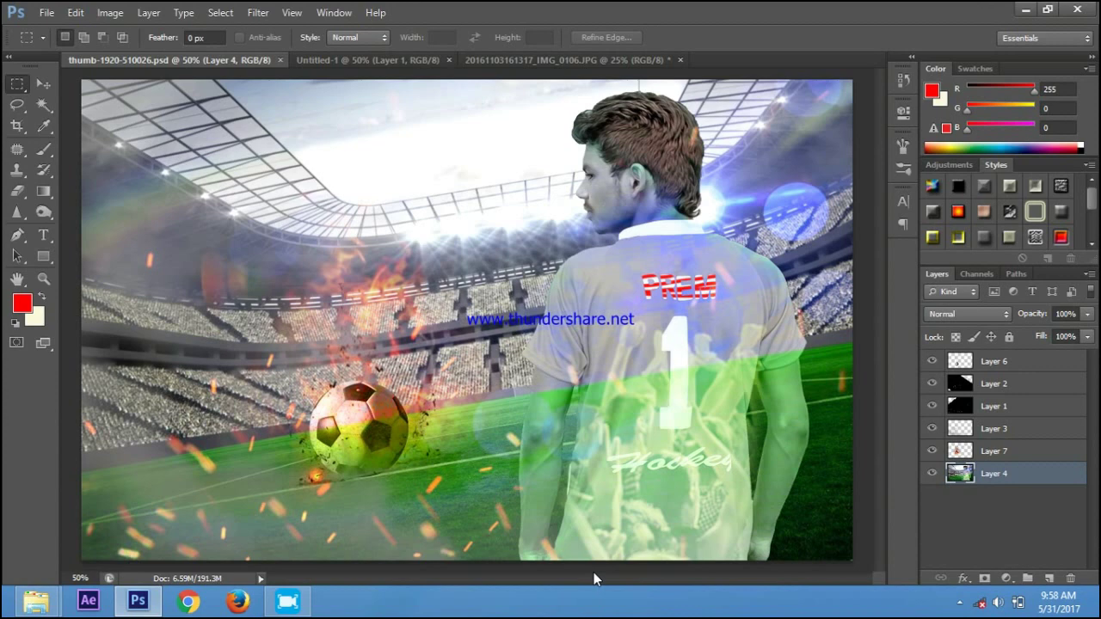
Hide all poster layers, re-show stadium, fire, smoke, sparks and ball, then view IMG_0106.JPG.
left_click_drag(932, 361, 943, 515)
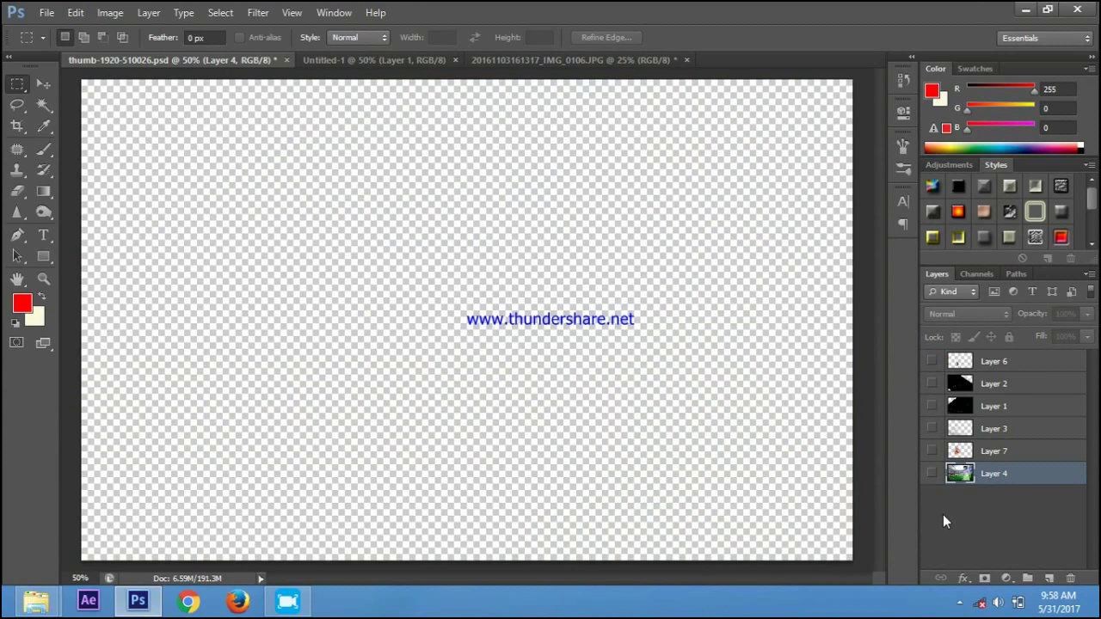
left_click(932, 474)
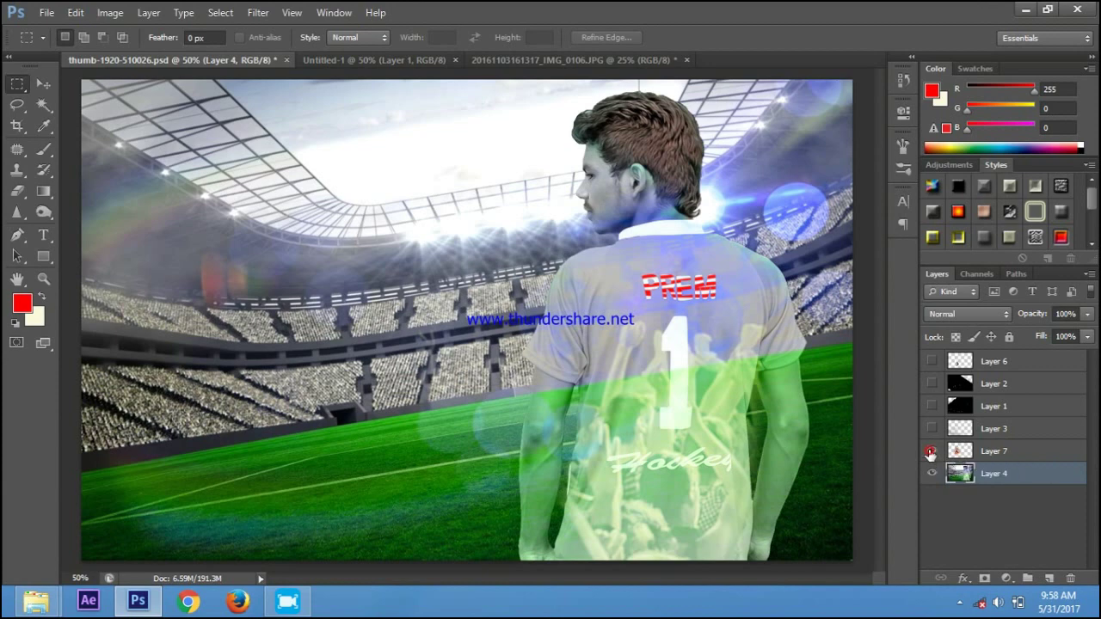
left_click(932, 452)
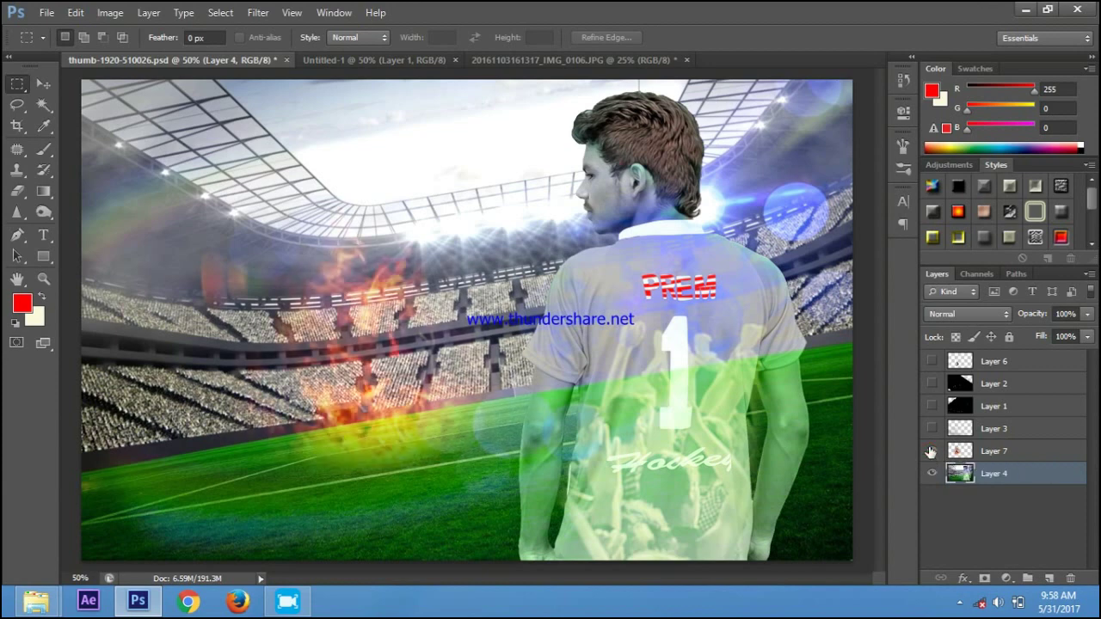
left_click(932, 429)
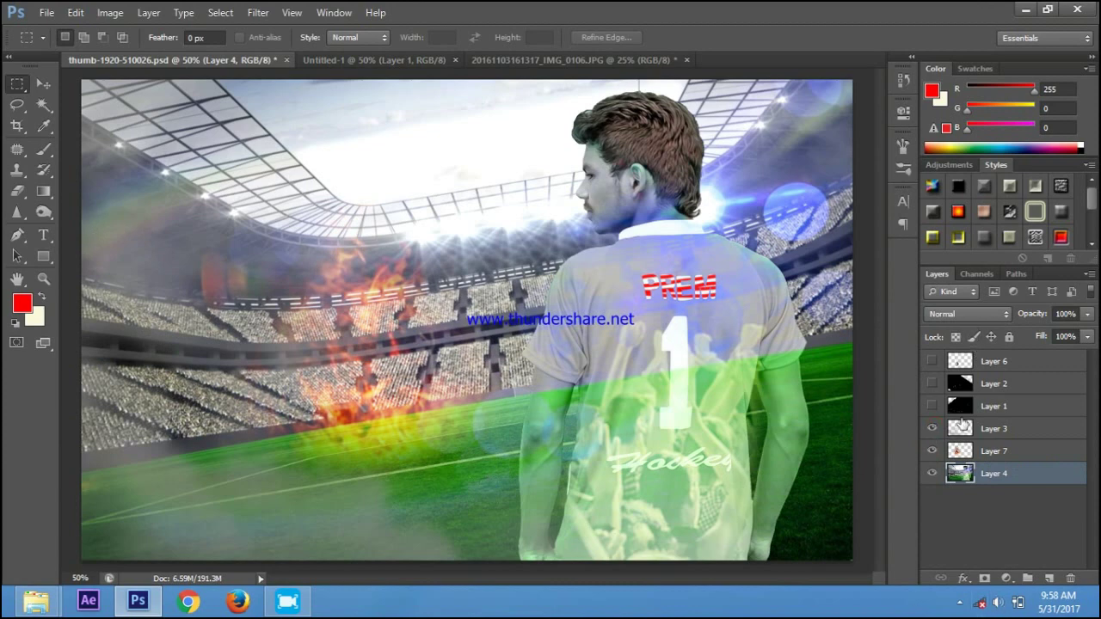
left_click(932, 406)
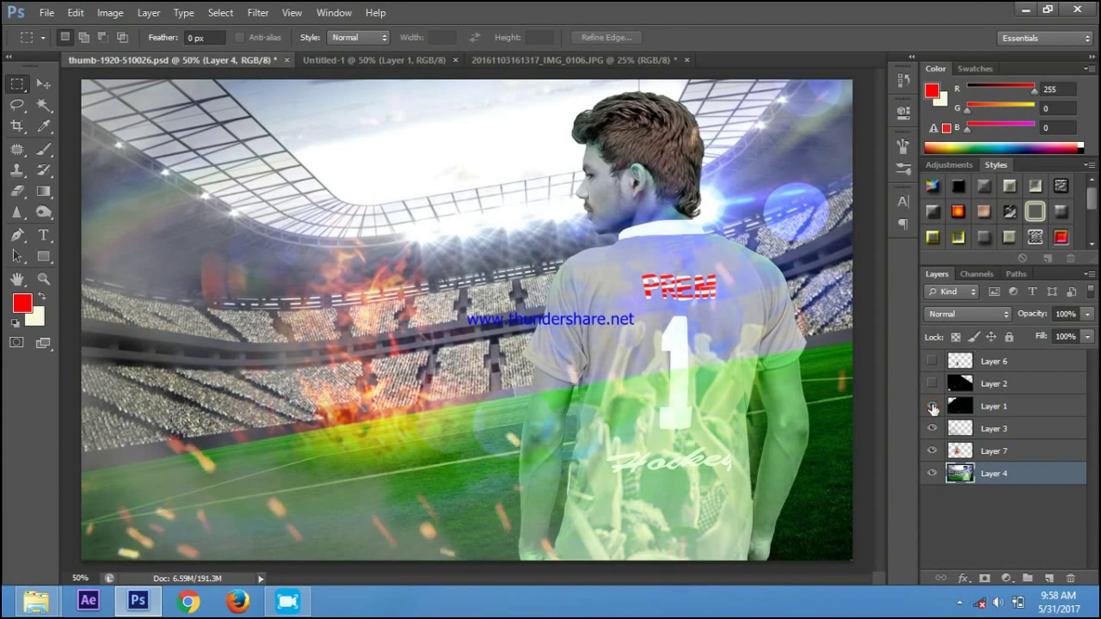
left_click(932, 383)
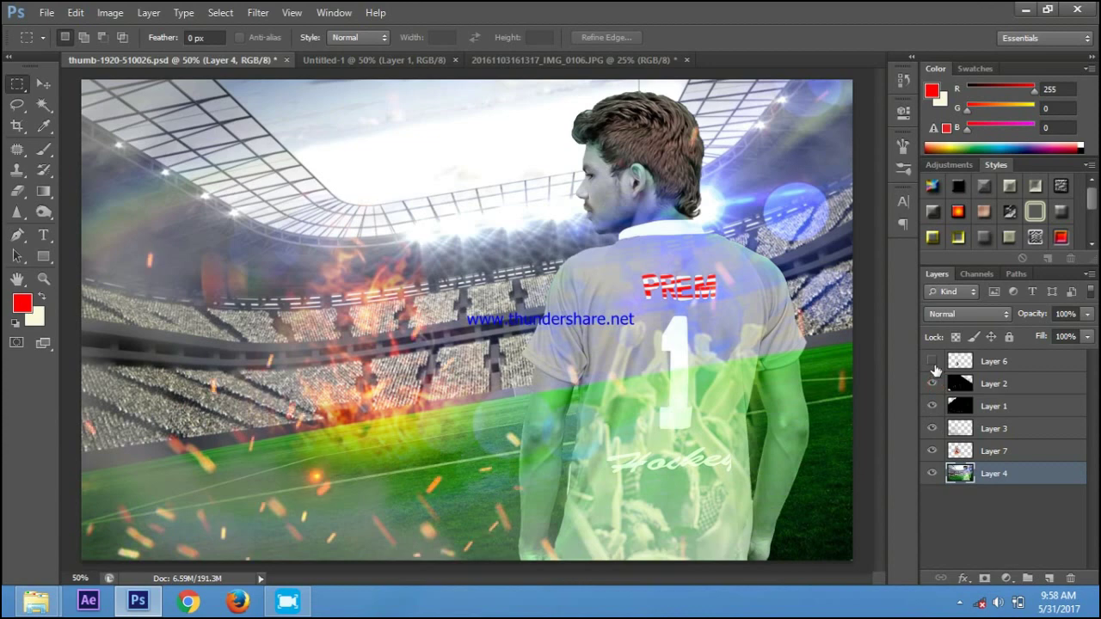
left_click(931, 361)
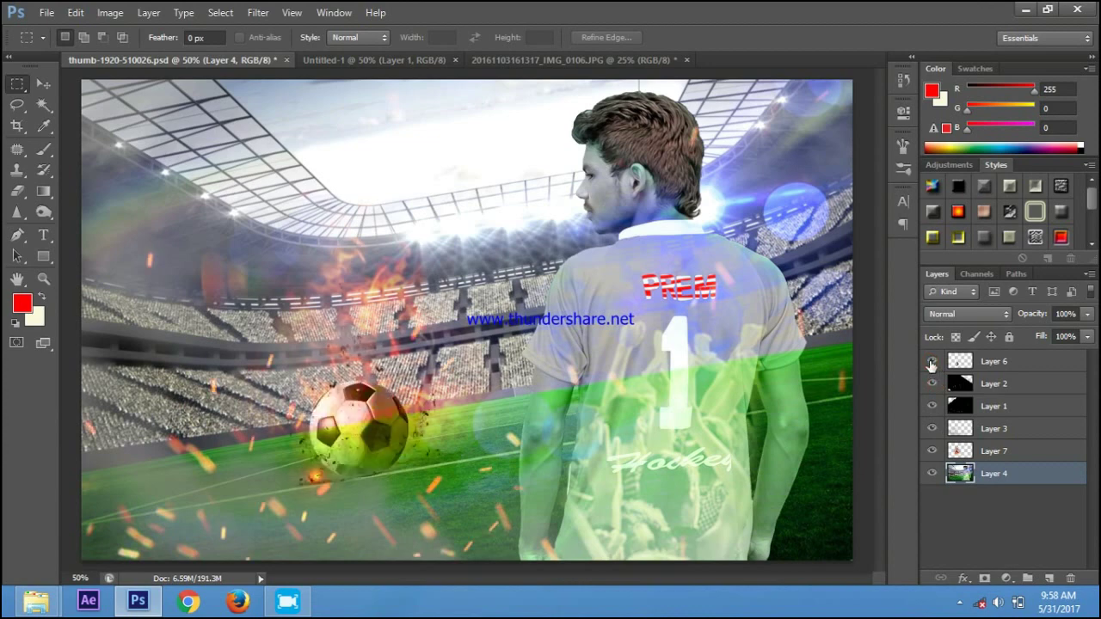
left_click(992, 493)
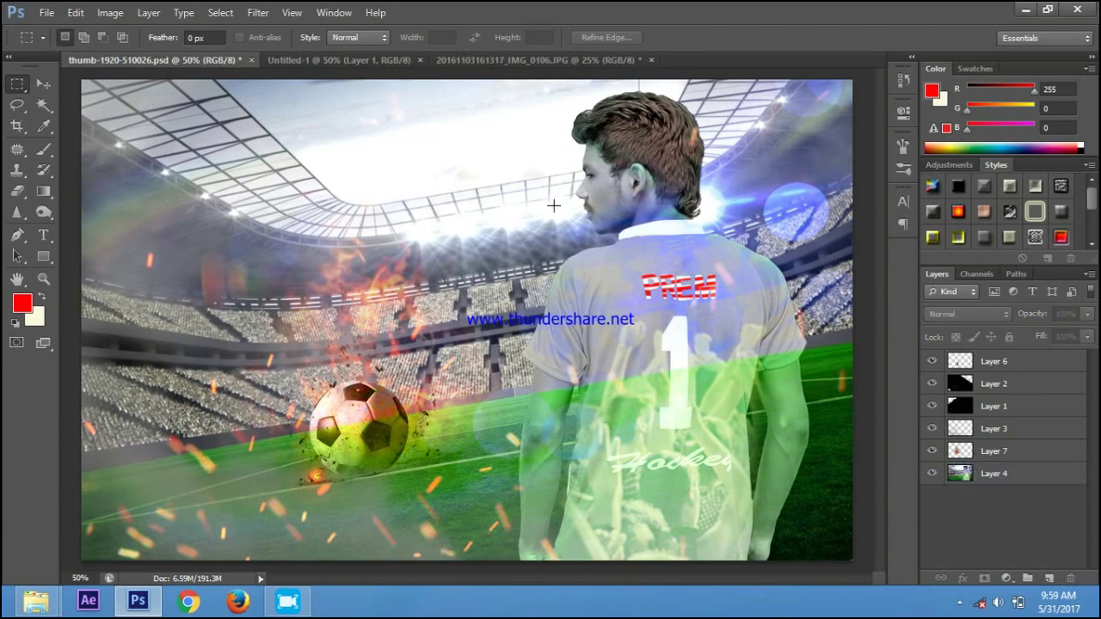
left_click(508, 61)
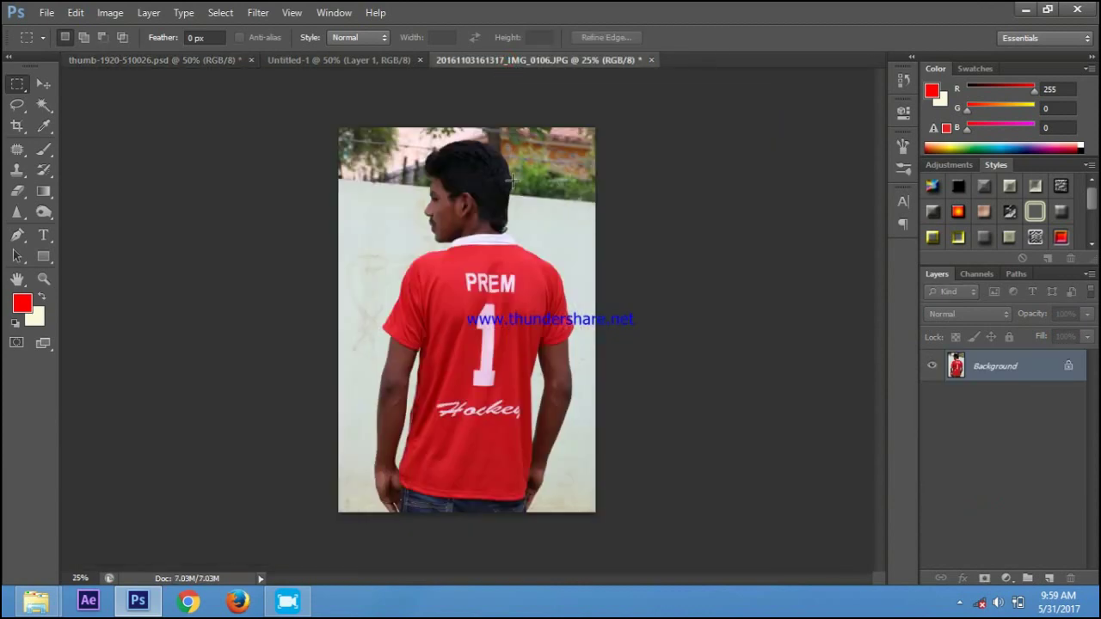
Check the man's selection at low layer opacity and add the area around PREM's P.
key("ctrl+plus")
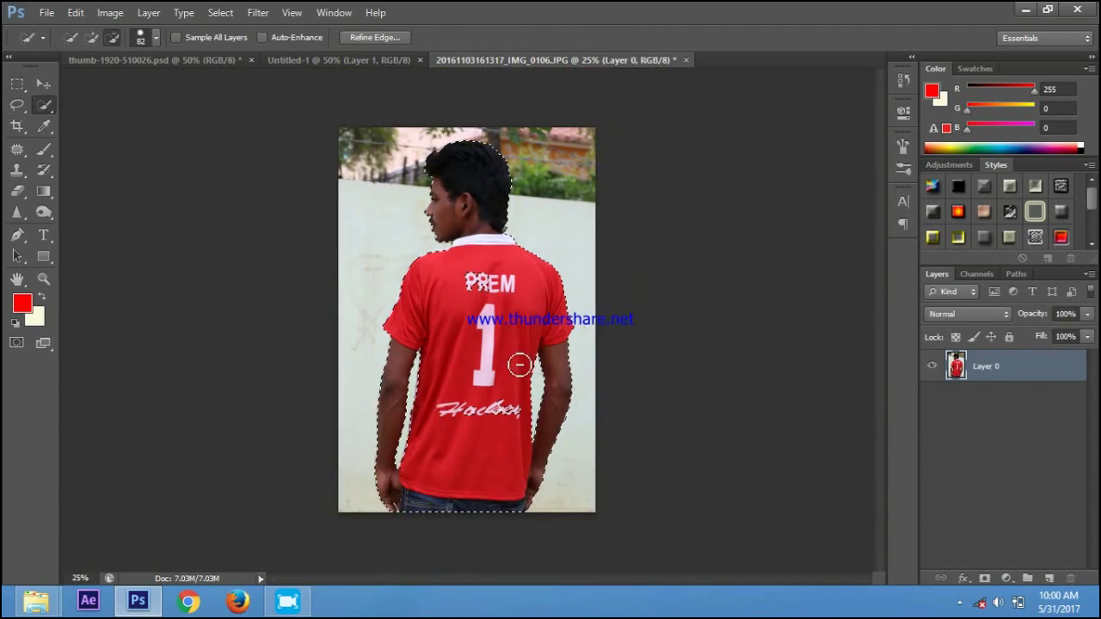
key("1")
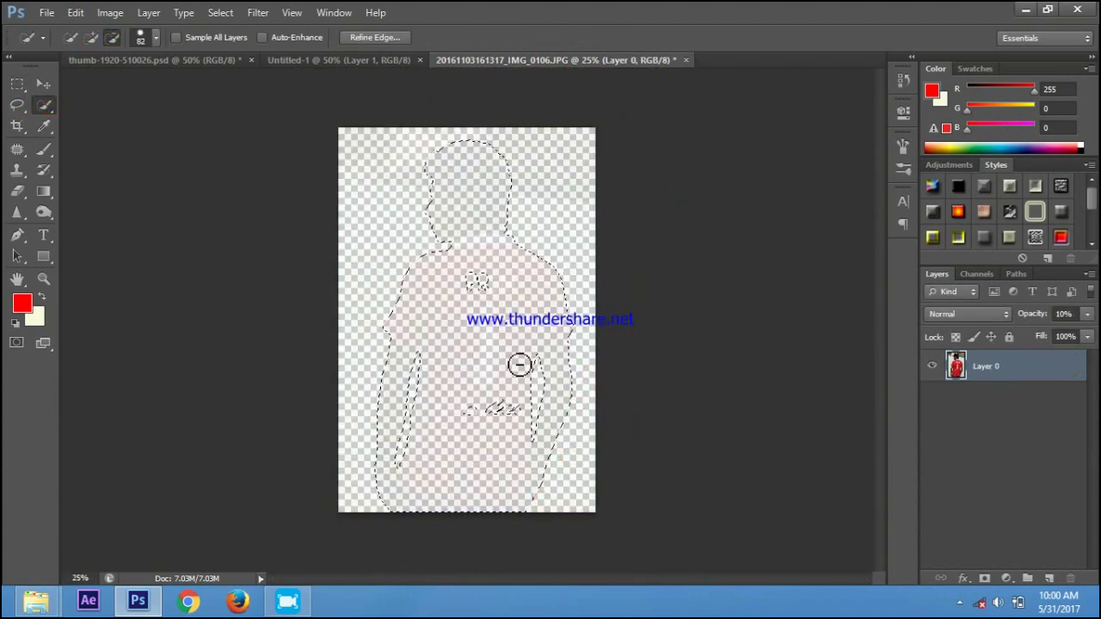
key("0")
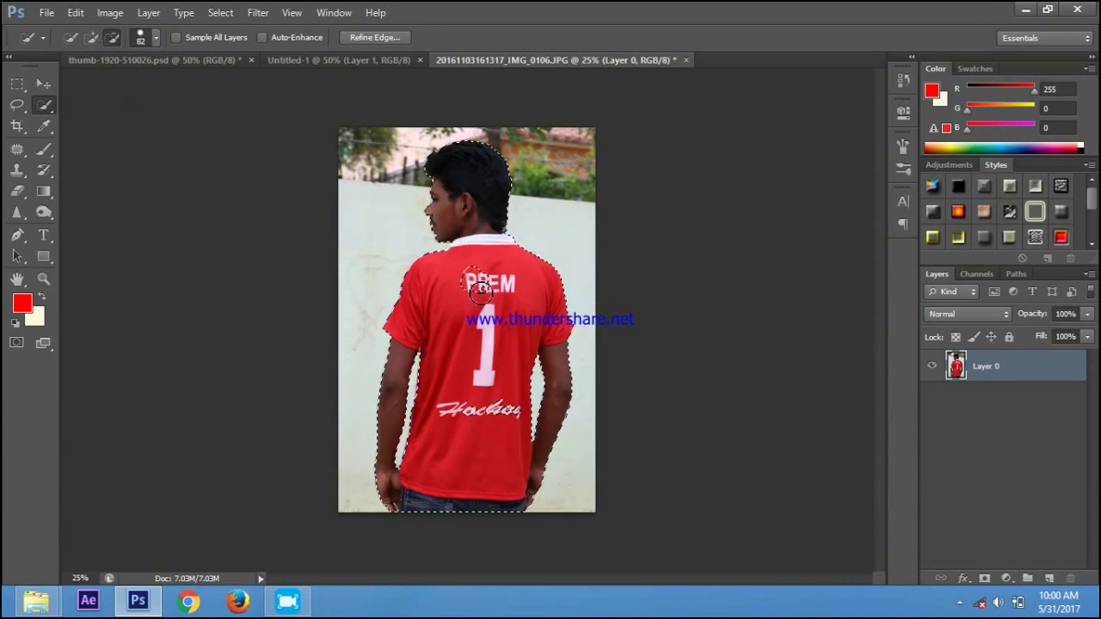
left_click(96, 37)
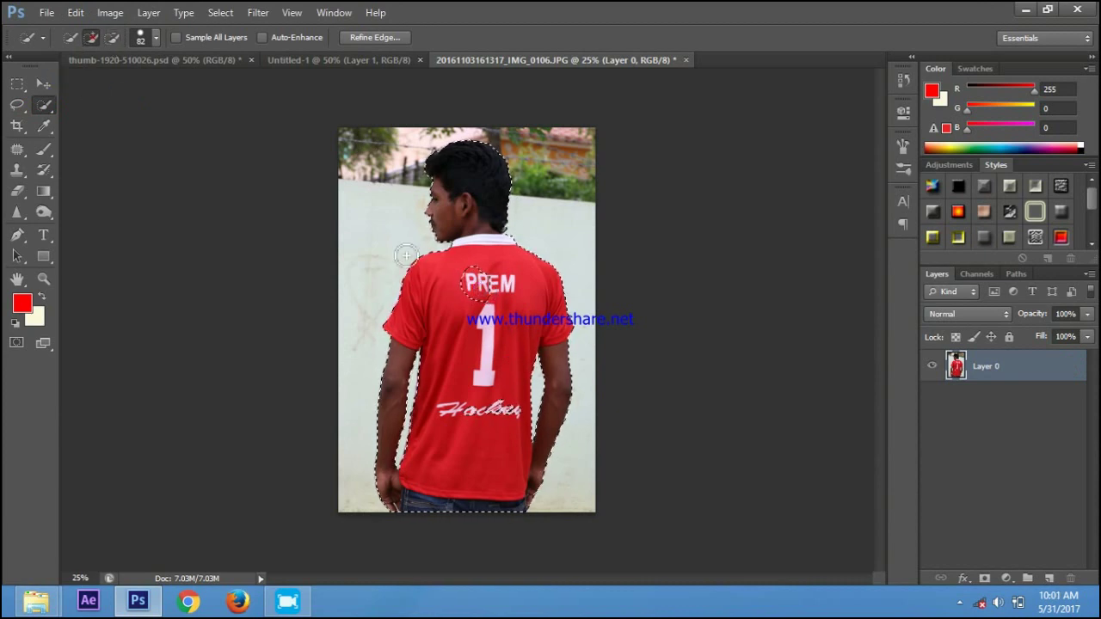
left_click_drag(461, 275, 478, 272)
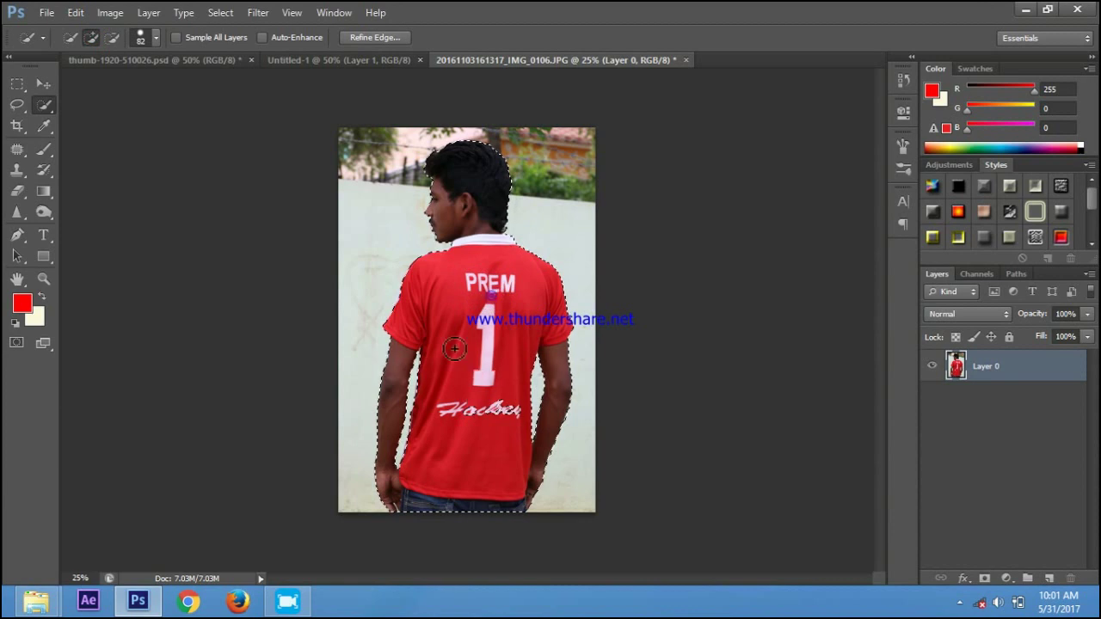
Apply Shadows/Highlights to the man with Shadows Amount about 52% and Highlights 0%.
left_click(103, 13)
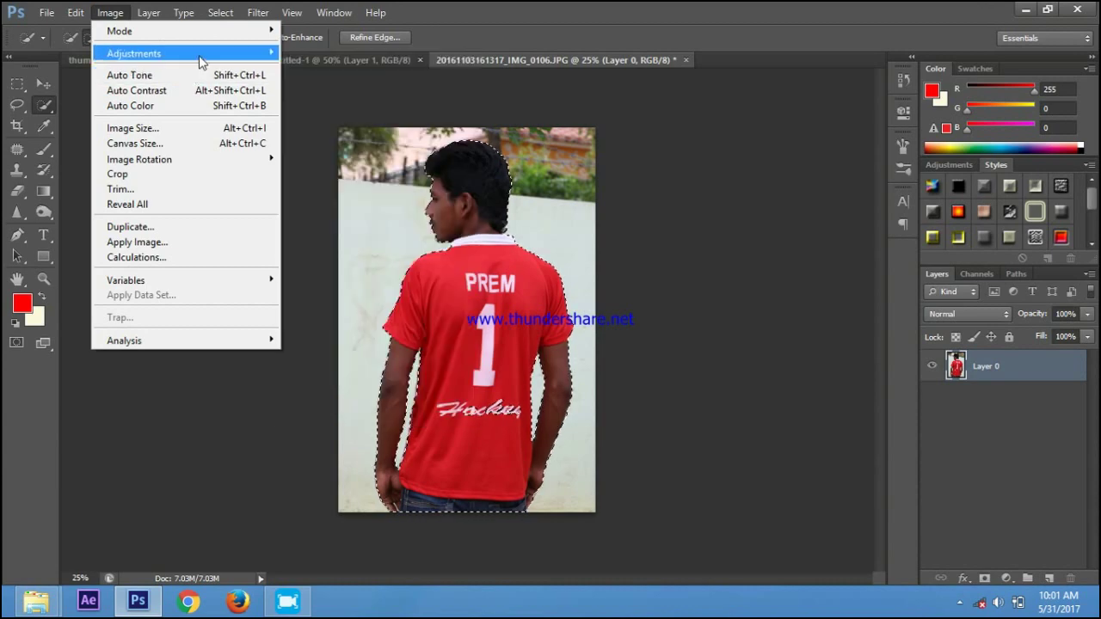
mouse_move(135, 53)
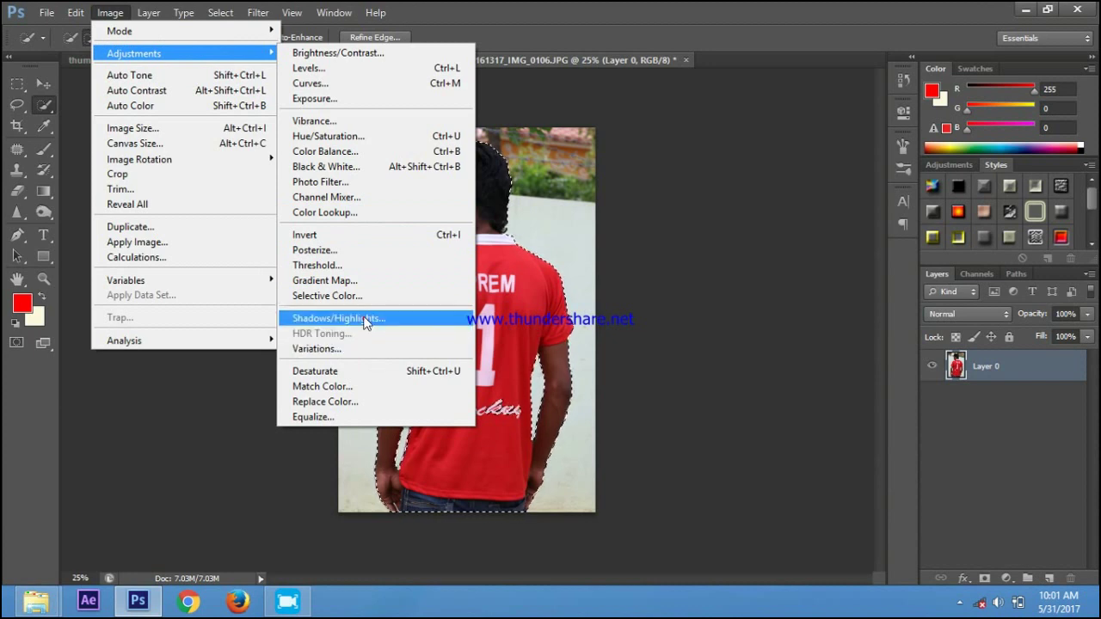
left_click(363, 319)
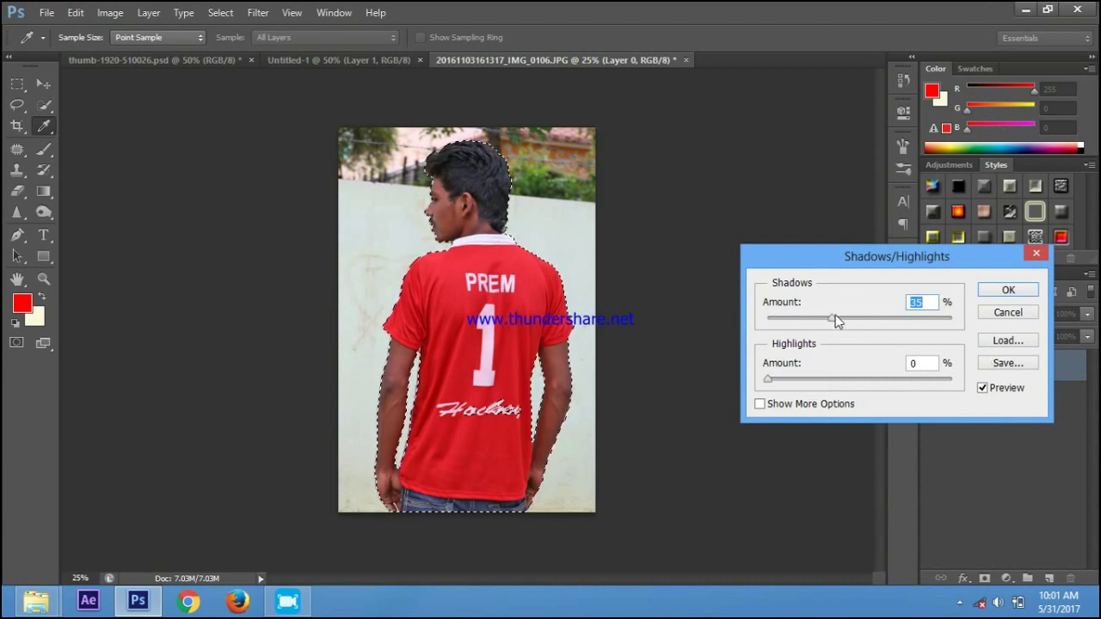
left_click_drag(833, 317, 866, 322)
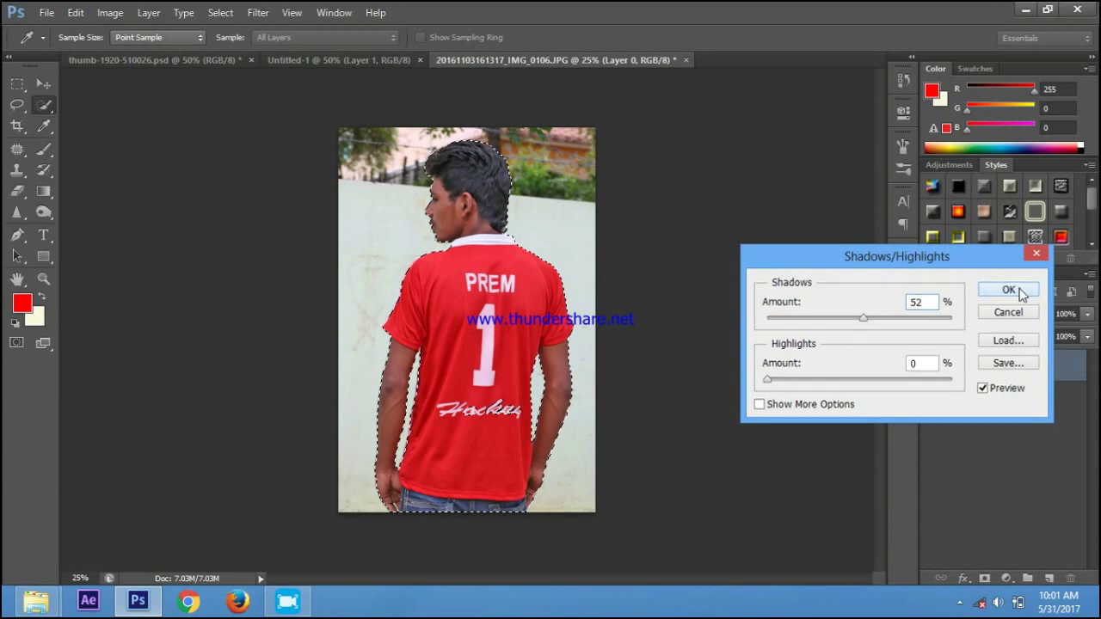
left_click(1008, 289)
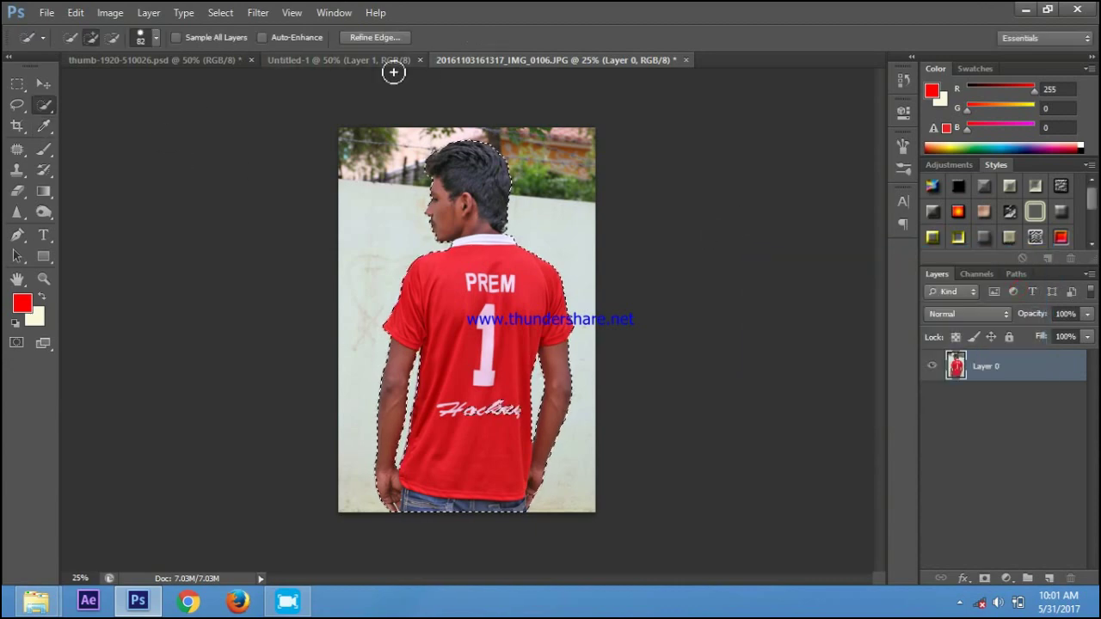
Move the cut-out man from the jersey photo into the Untitled-1 document.
left_click(310, 62)
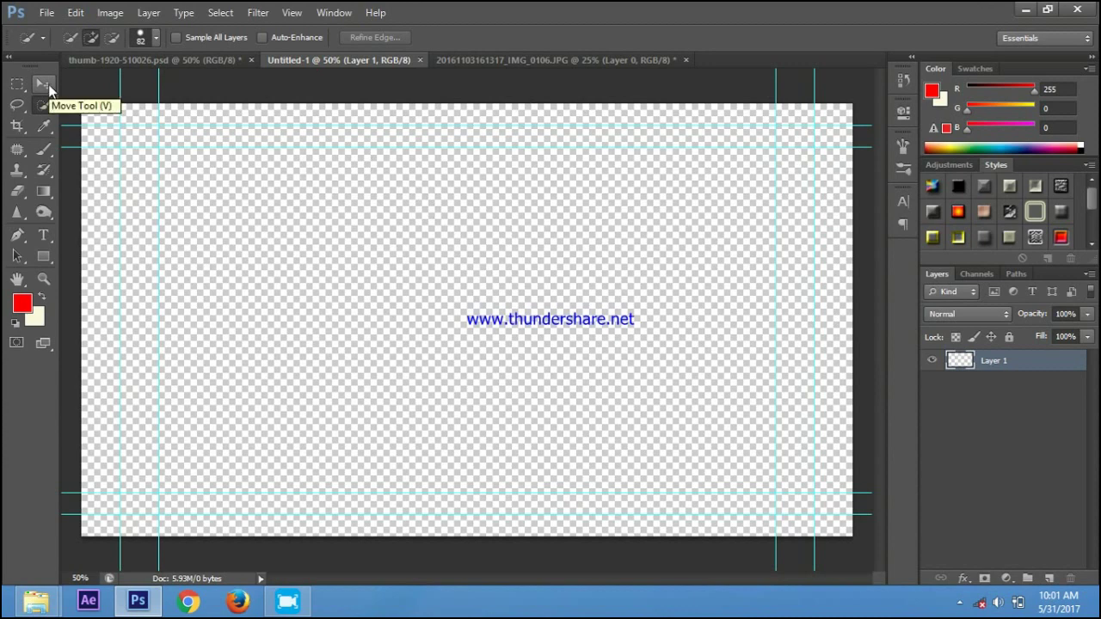
left_click(49, 89)
left_click(48, 89)
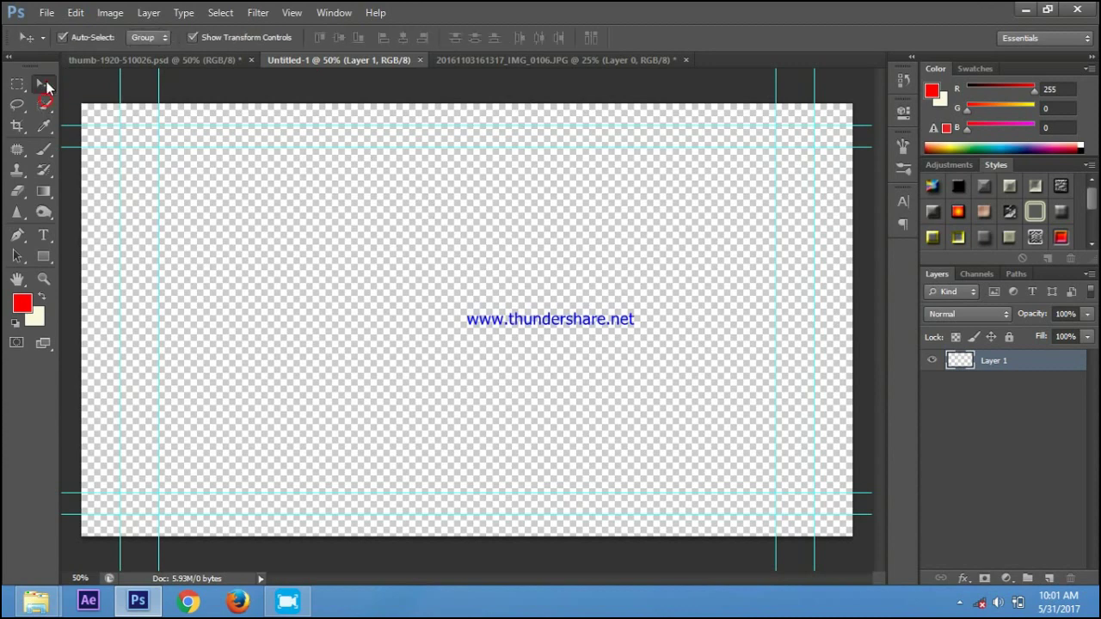
left_click(461, 61)
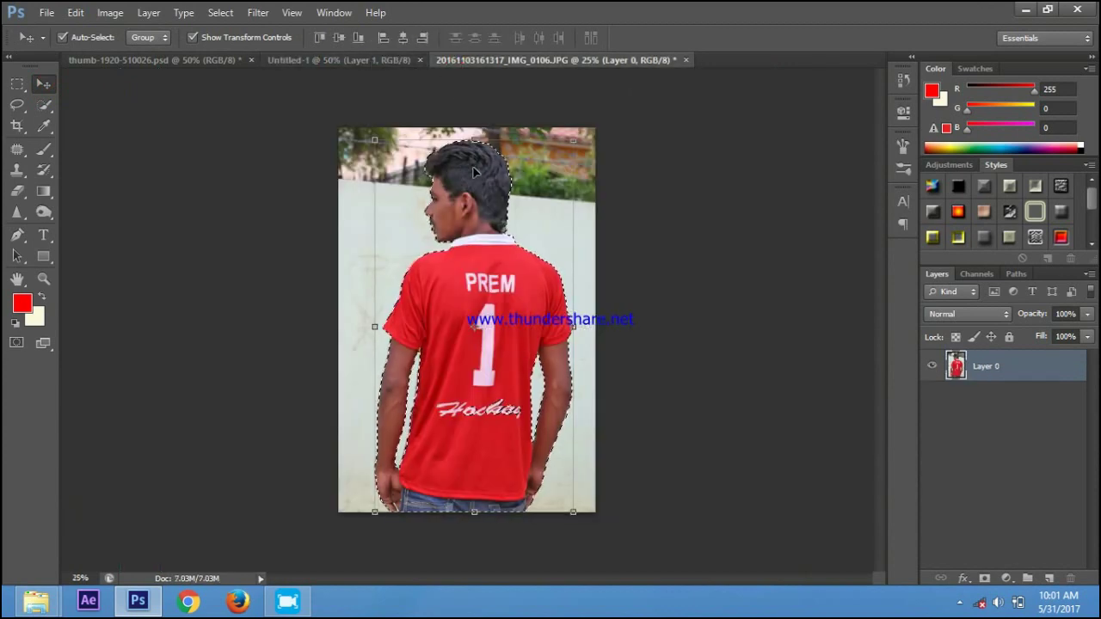
mouse_move(474, 215)
left_mouse_down()
mouse_move(399, 67)
mouse_move(697, 285)
mouse_move(706, 305)
mouse_move(654, 280)
mouse_move(659, 229)
mouse_move(462, 155)
mouse_move(419, 118)
mouse_move(714, 279)
mouse_move(734, 306)
mouse_move(701, 330)
mouse_move(700, 351)
mouse_move(660, 321)
left_mouse_up()
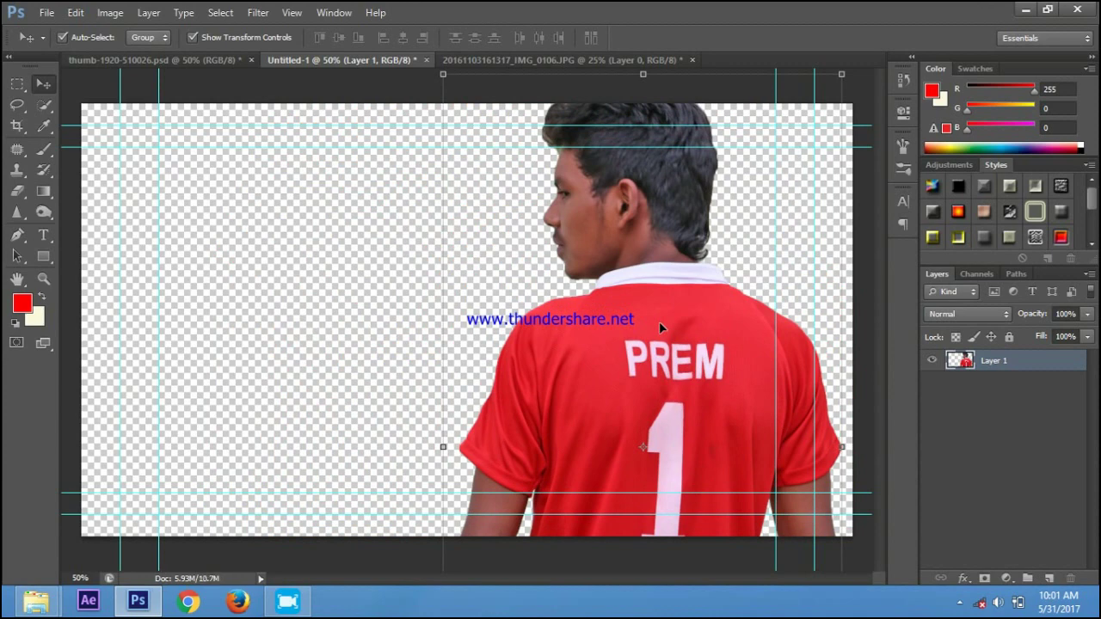
Shrink the man's layer to fit the Untitled-1 canvas.
key("ctrl+minus")
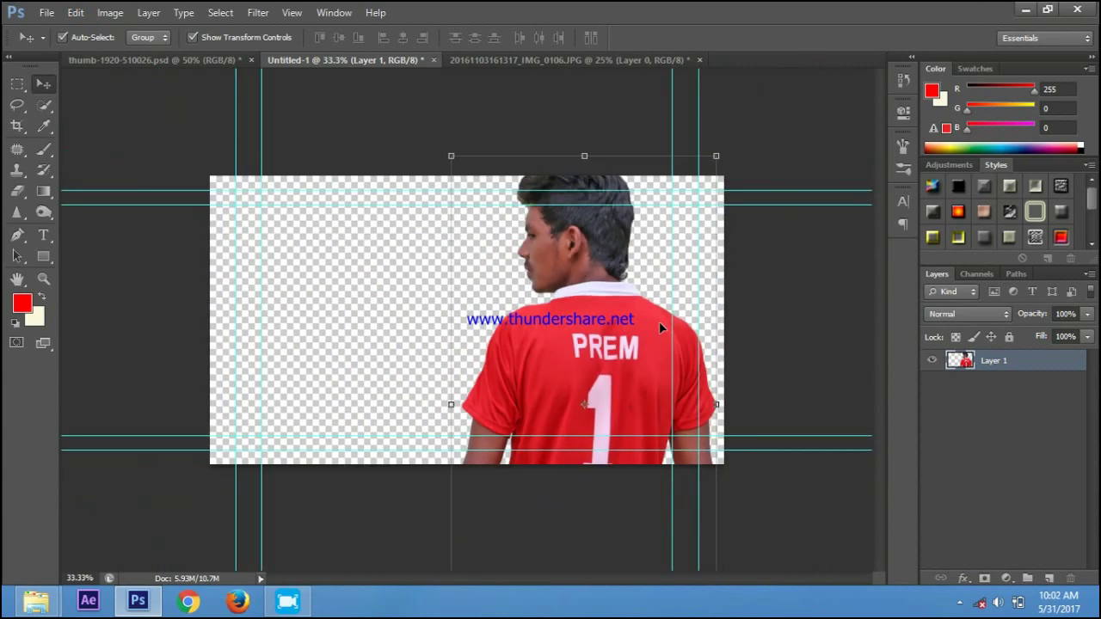
key("ctrl+minus")
key("ctrl+minus")
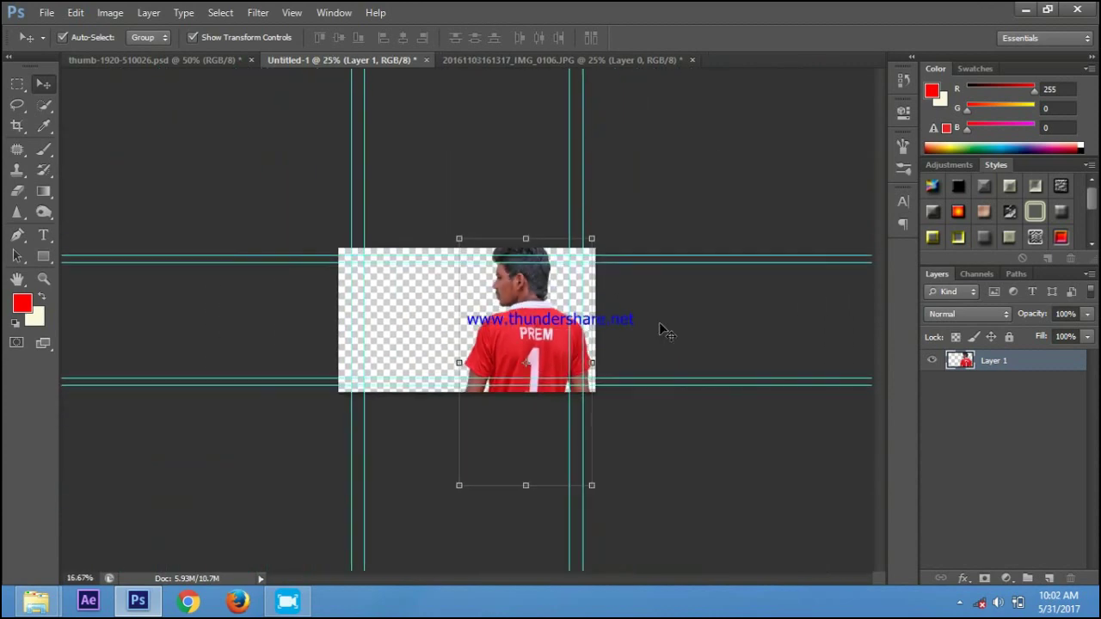
left_click(592, 485)
mouse_move(592, 485)
left_mouse_down()
mouse_move(555, 401)
mouse_move(569, 376)
left_mouse_up()
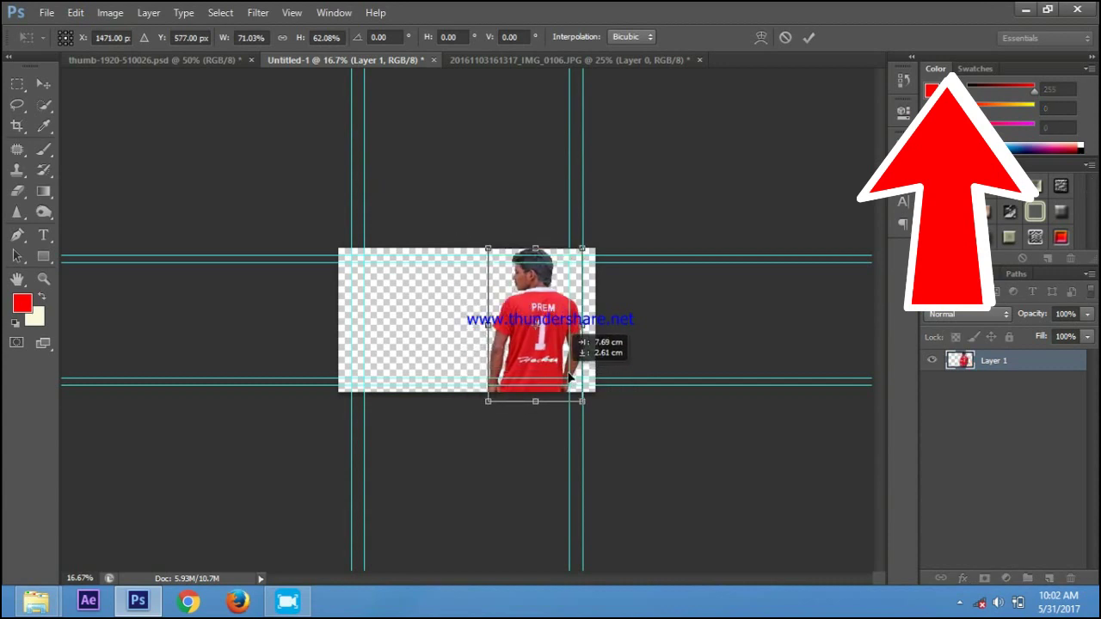
left_click(808, 37)
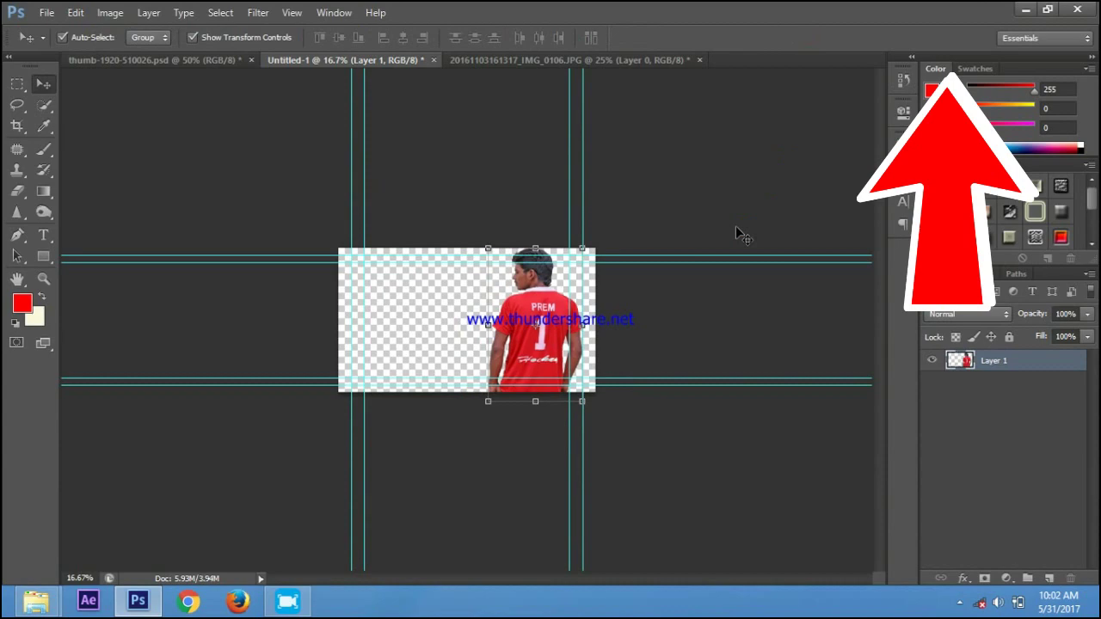
key("ctrl+plus")
key("ctrl+plus")
key("ctrl+plus")
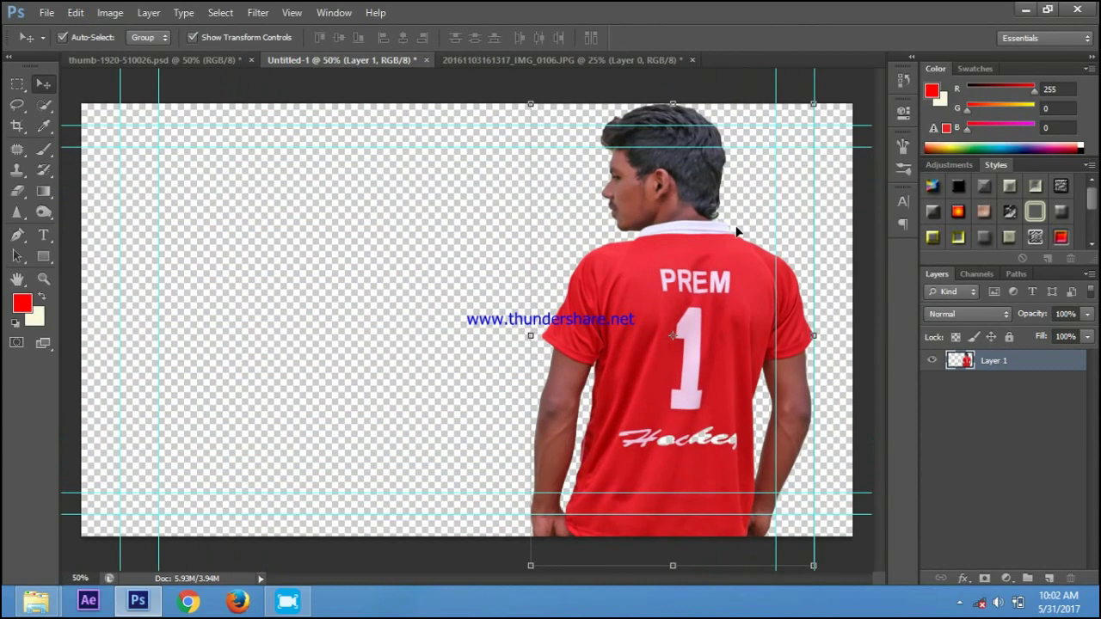
Narrow the player from his left side to 92.63% width, shifted to the right.
left_click(531, 335)
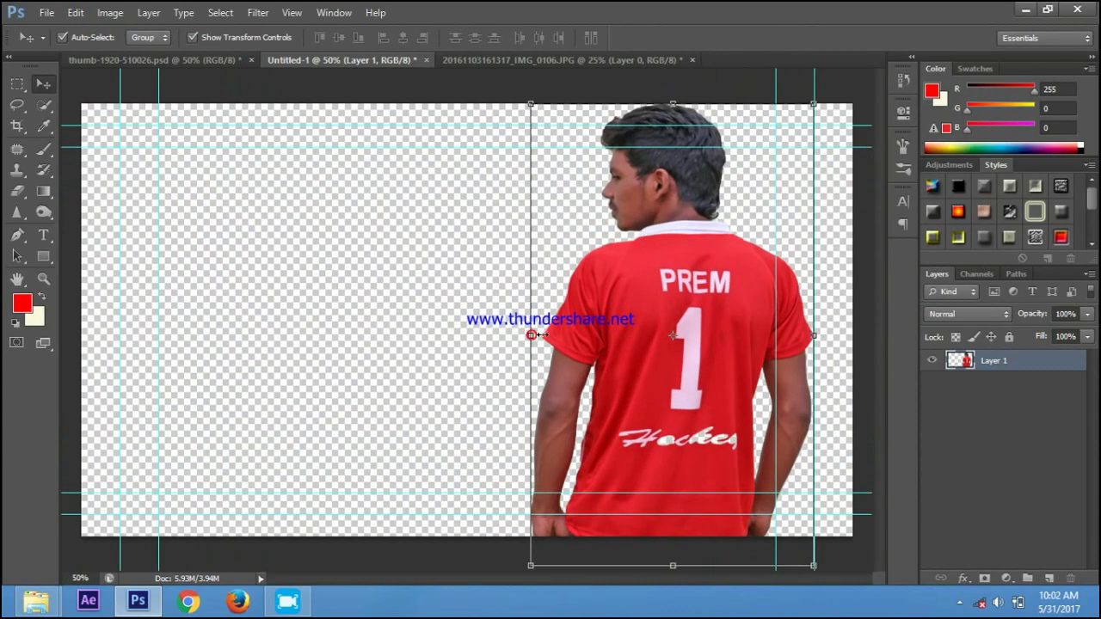
left_click_drag(531, 335, 546, 335)
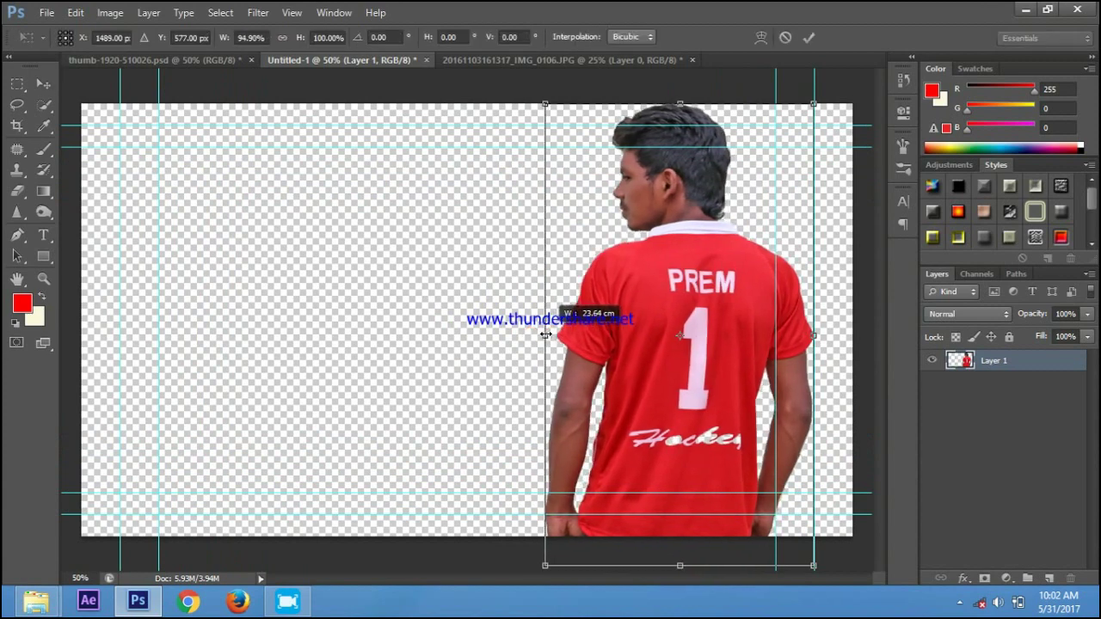
mouse_move(662, 301)
left_mouse_down()
mouse_move(676, 300)
mouse_move(353, 66)
left_mouse_up()
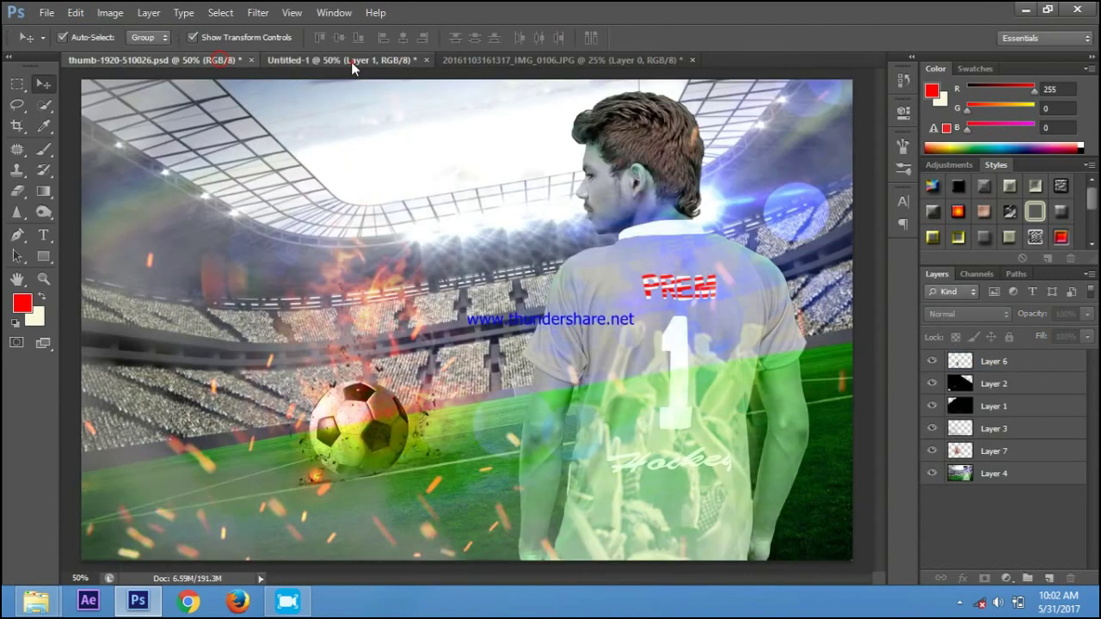
left_click(353, 62)
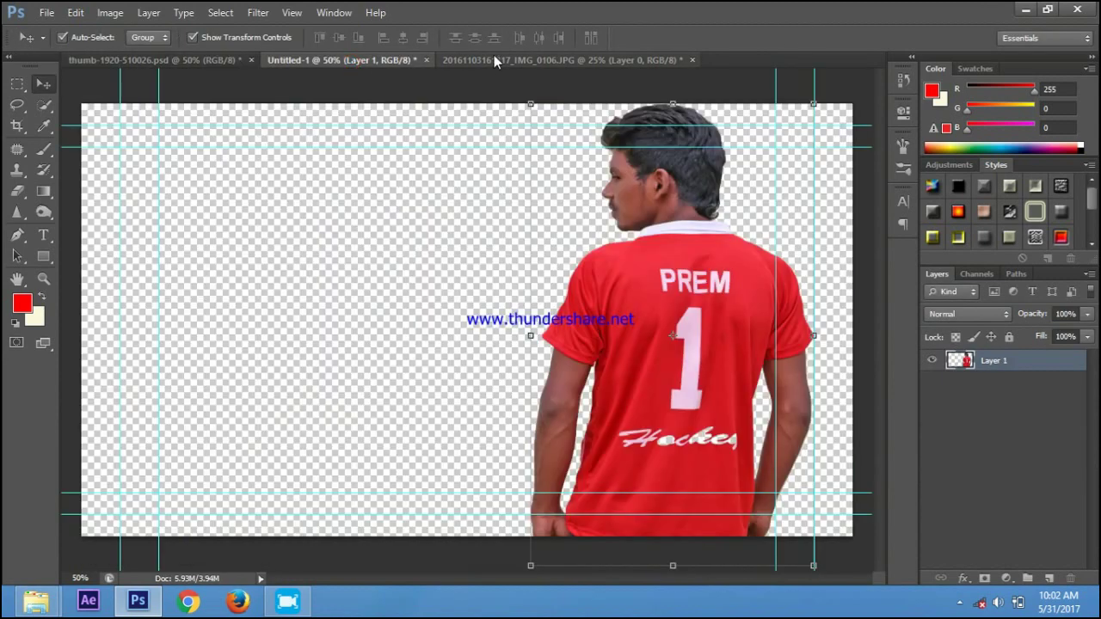
left_click(530, 332)
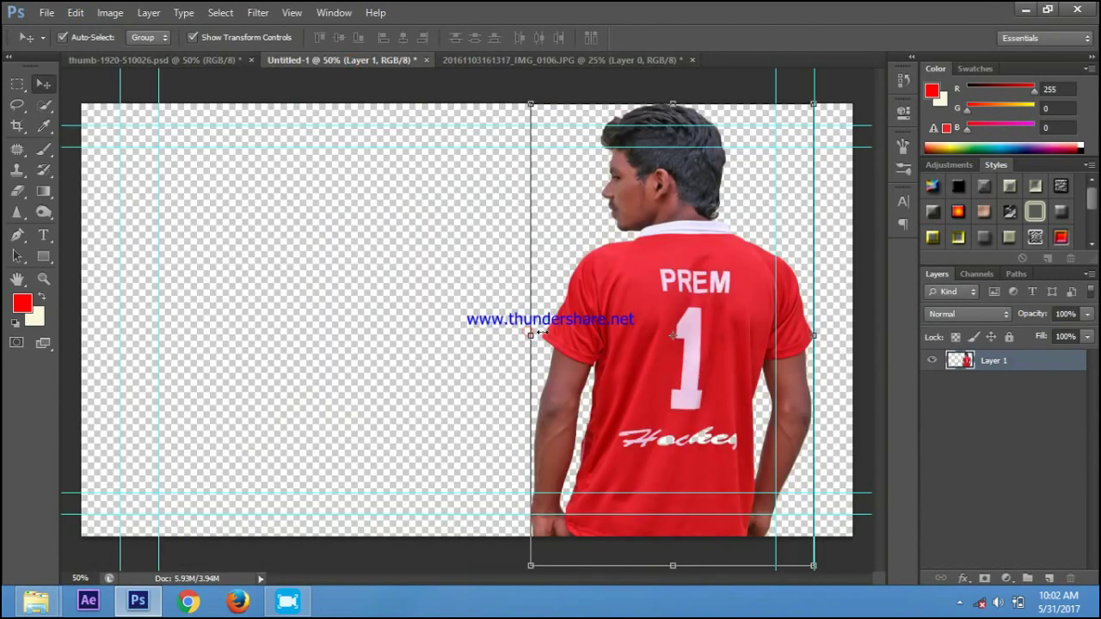
left_click_drag(548, 332, 550, 334)
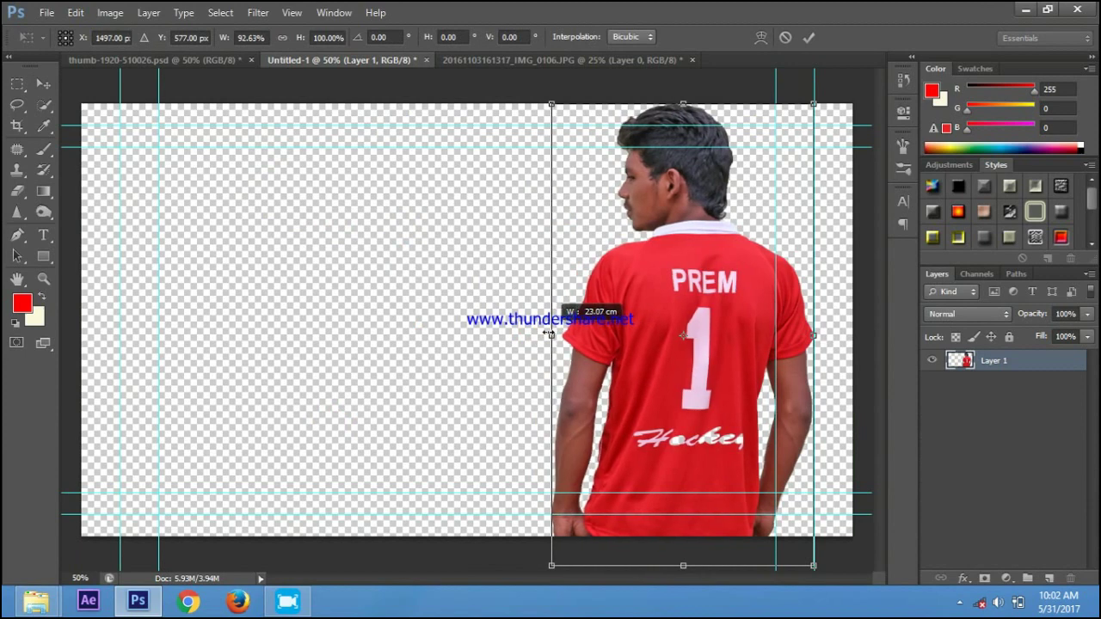
left_click(807, 43)
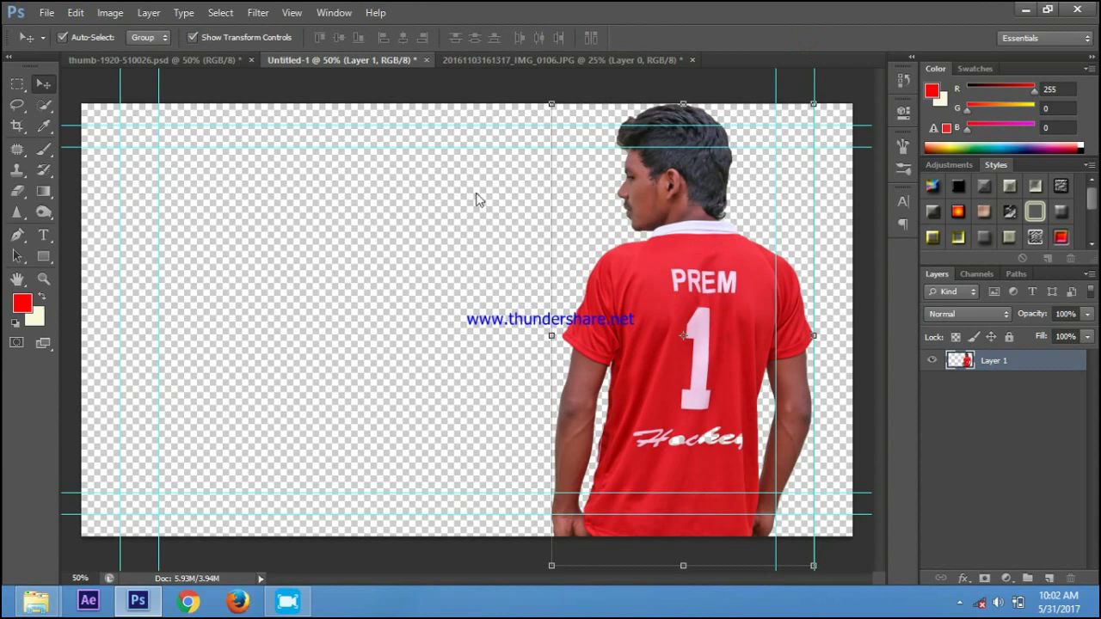
key("ctrl+o")
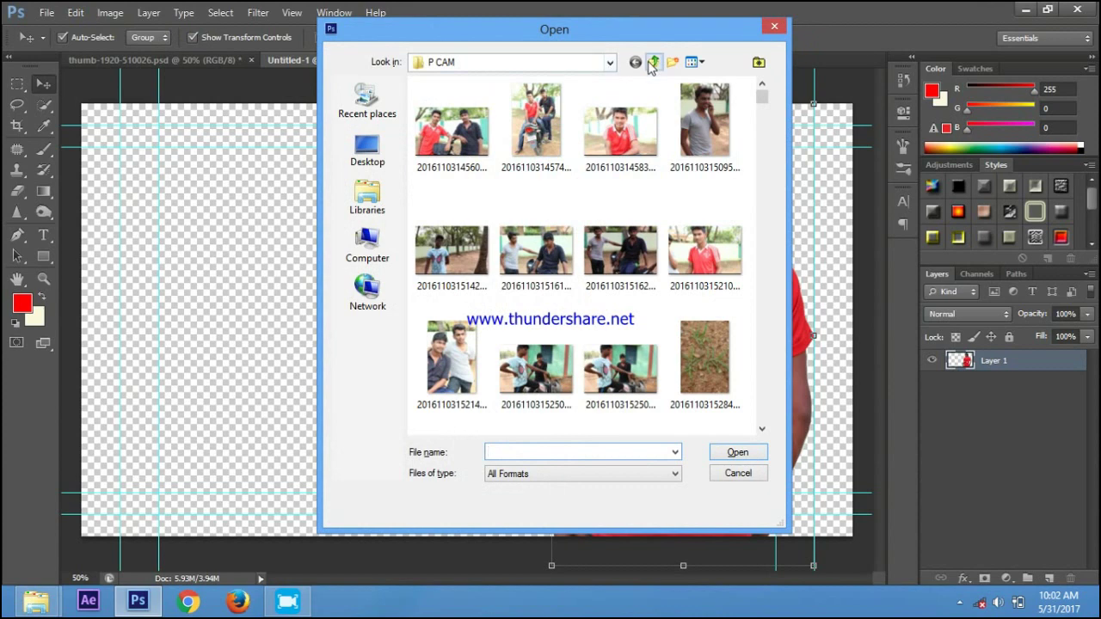
Open the stadium image 1.jpg from the Desktop's road folder.
left_click(653, 62)
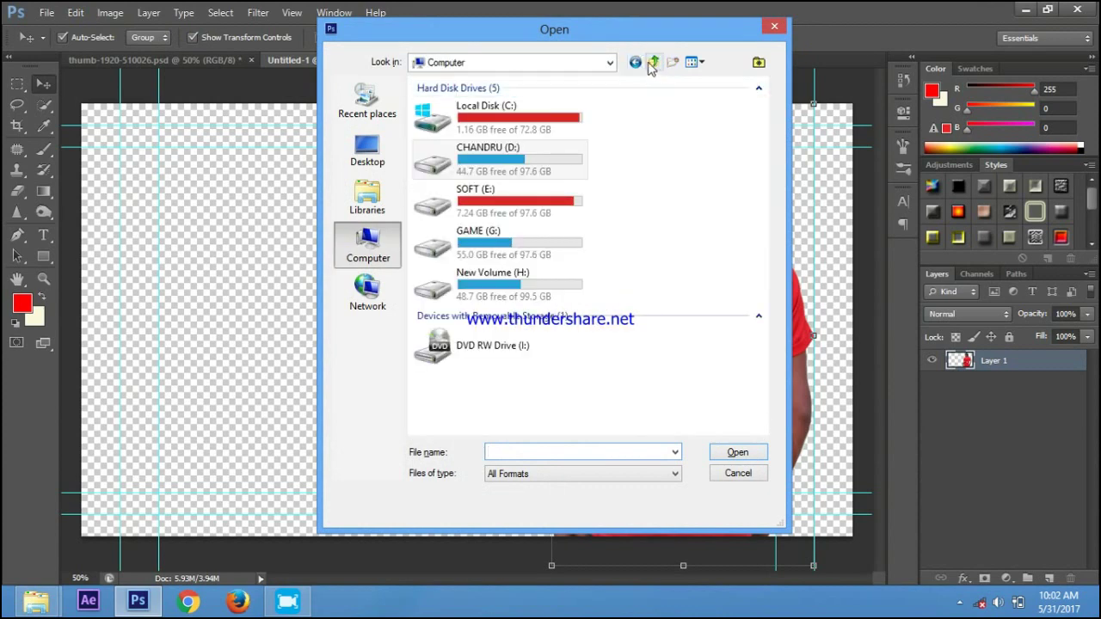
left_click(367, 151)
left_click(537, 245)
scroll(548, 212, "down", 2)
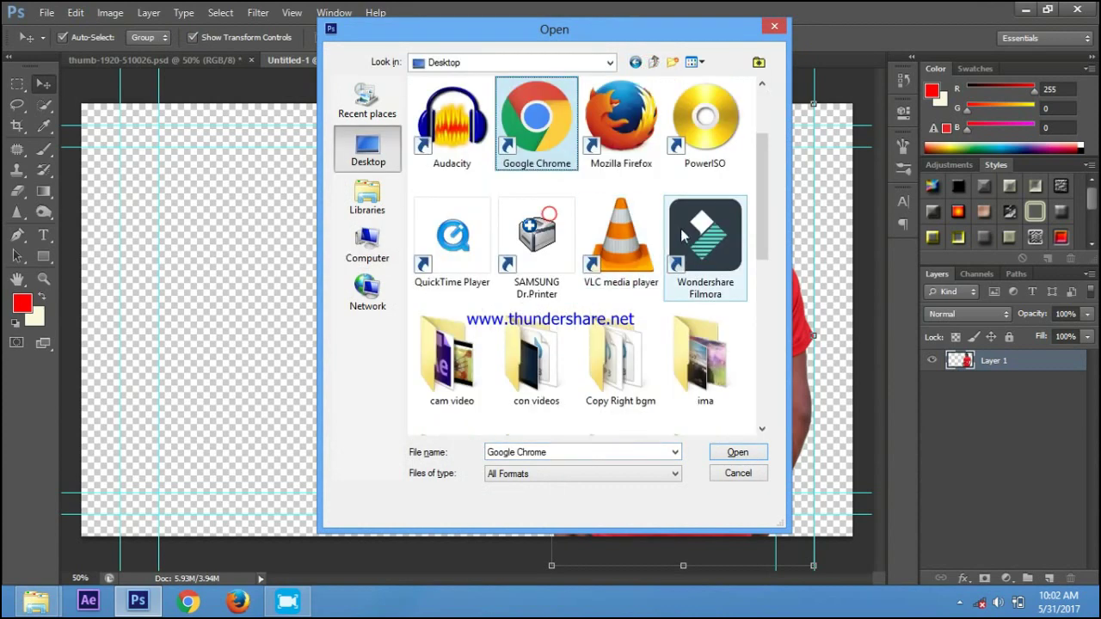
scroll(668, 296, "down", 5)
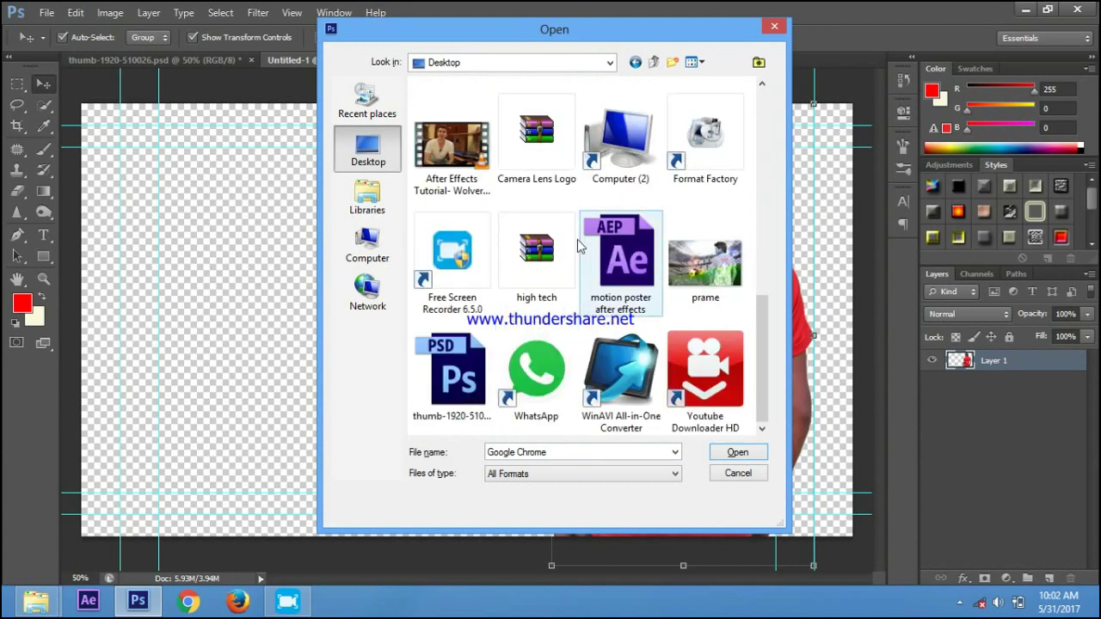
scroll(675, 288, "up", 3)
double_click(700, 392)
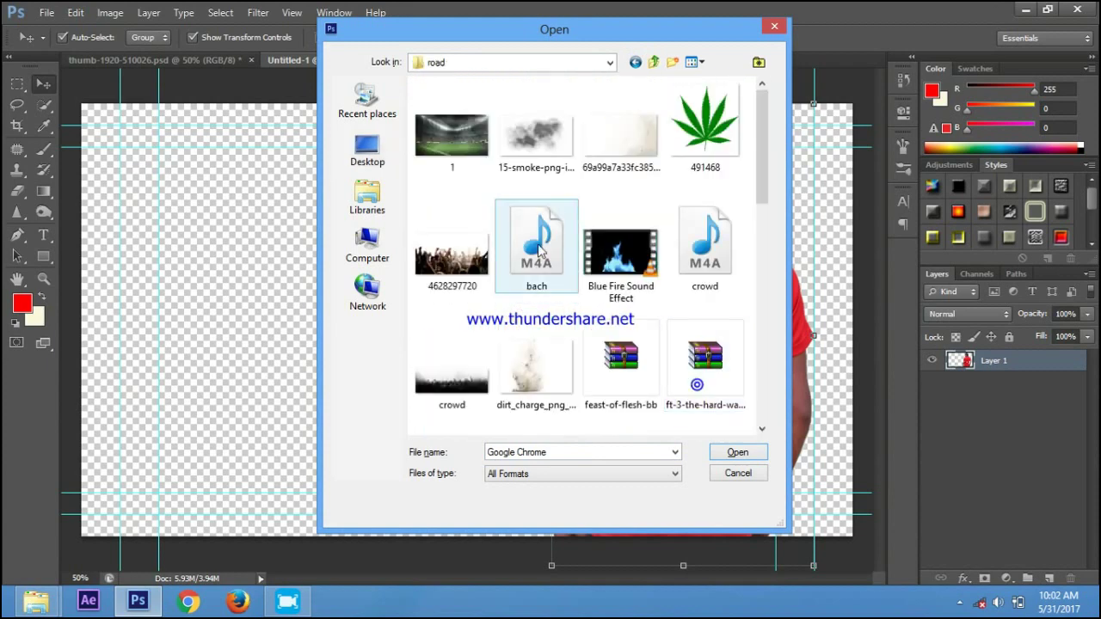
left_click(452, 129)
left_click(738, 453)
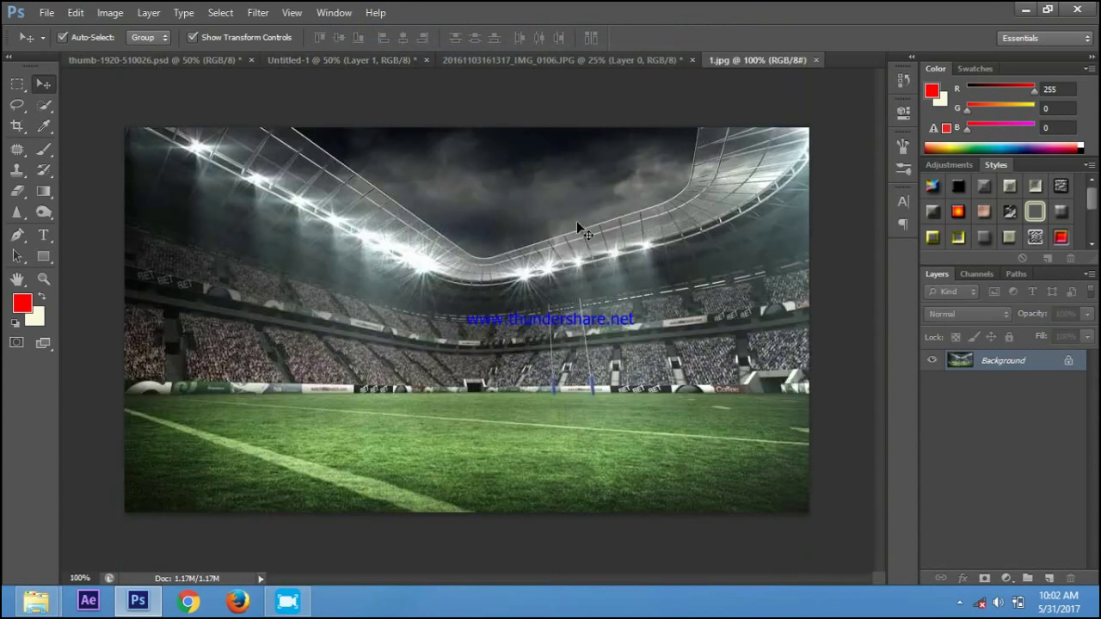
Bring the stadium photo into Untitled-1 and enlarge it well past the canvas edges.
left_click_drag(611, 283, 508, 97)
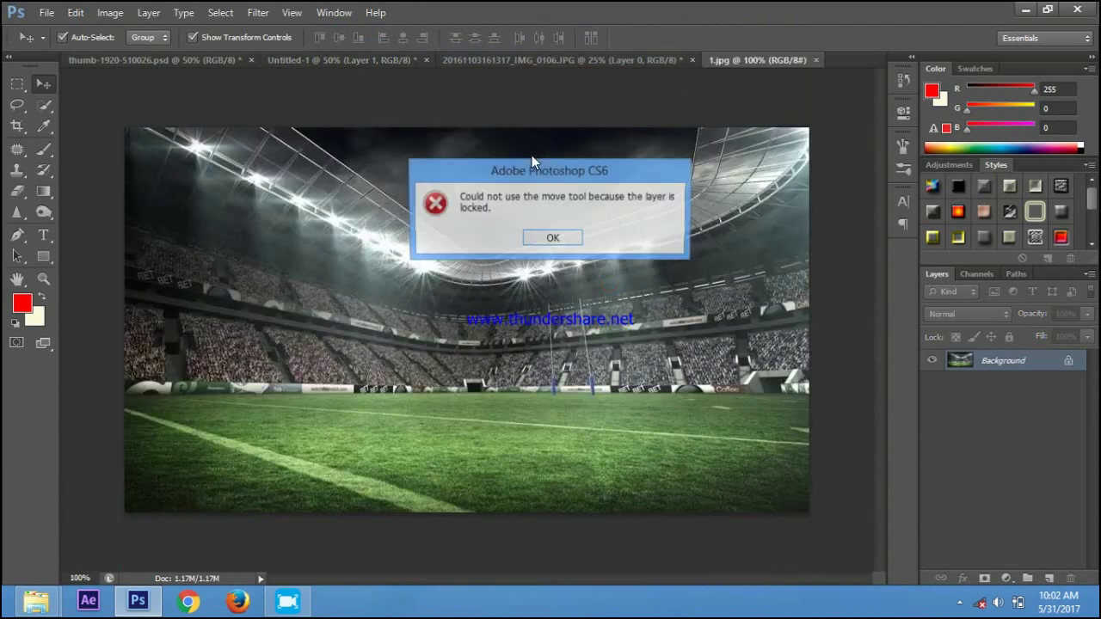
left_click(559, 237)
mouse_move(557, 177)
left_mouse_down()
mouse_move(537, 62)
mouse_move(404, 66)
mouse_move(433, 258)
mouse_move(381, 248)
mouse_move(254, 122)
left_mouse_up()
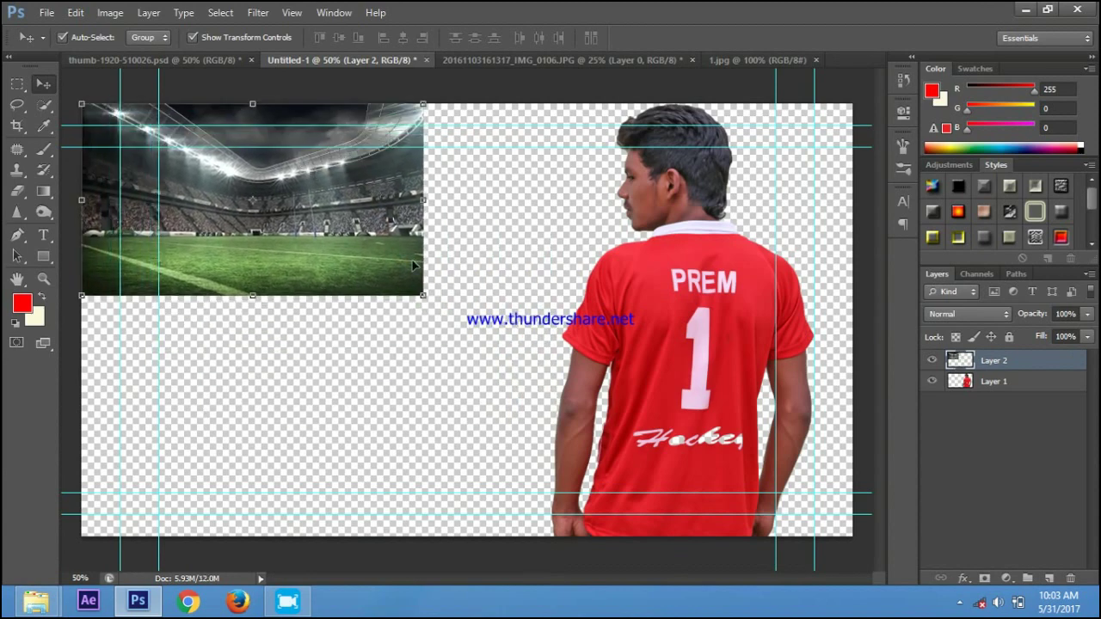
key("ctrl+minus")
key("ctrl+minus")
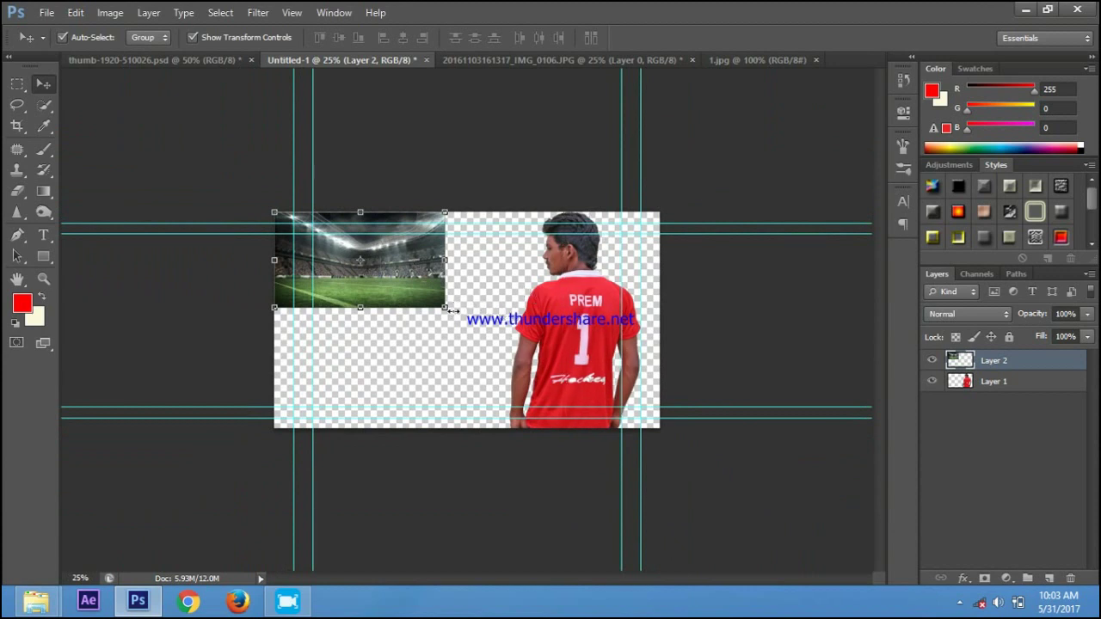
mouse_move(445, 307)
left_mouse_down()
mouse_move(693, 426)
mouse_move(668, 428)
left_mouse_up()
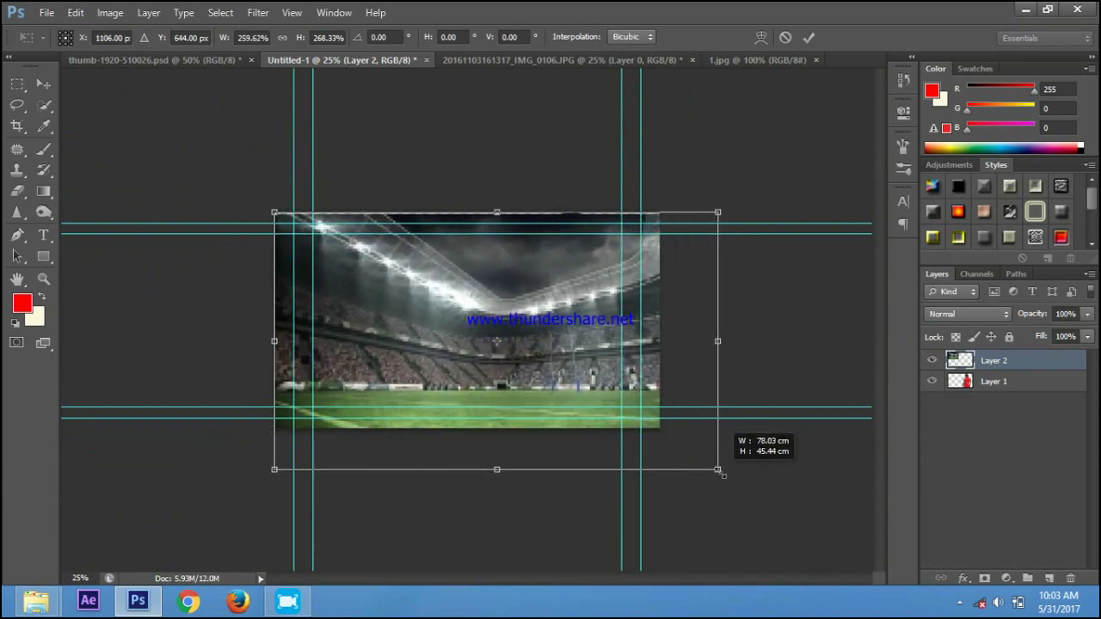
left_click_drag(662, 427, 727, 480)
left_click_drag(641, 448, 628, 421)
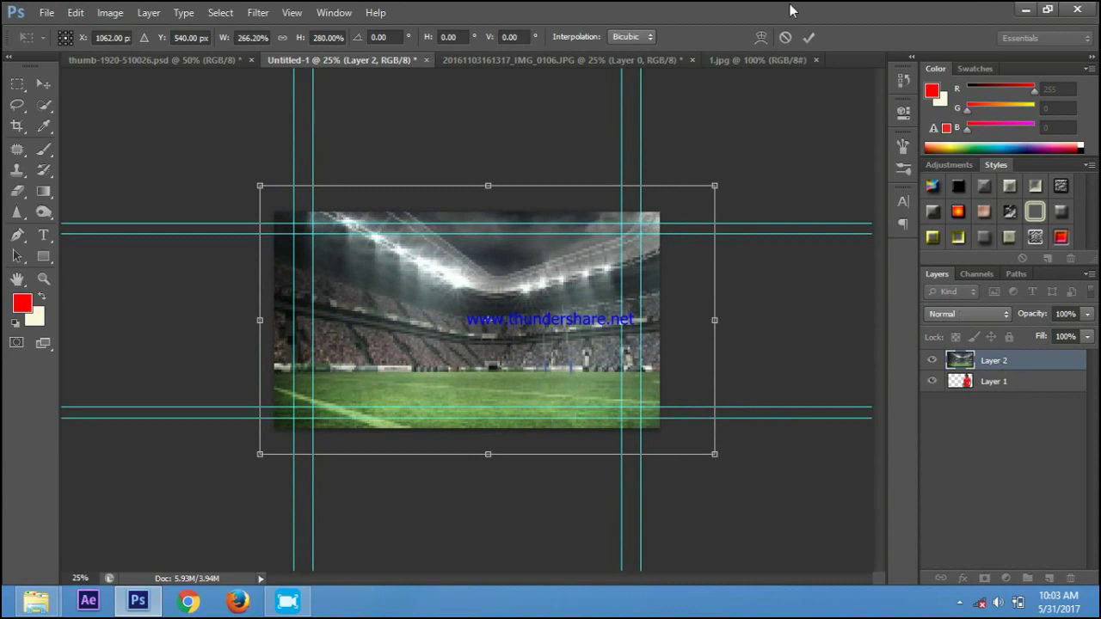
left_click(810, 37)
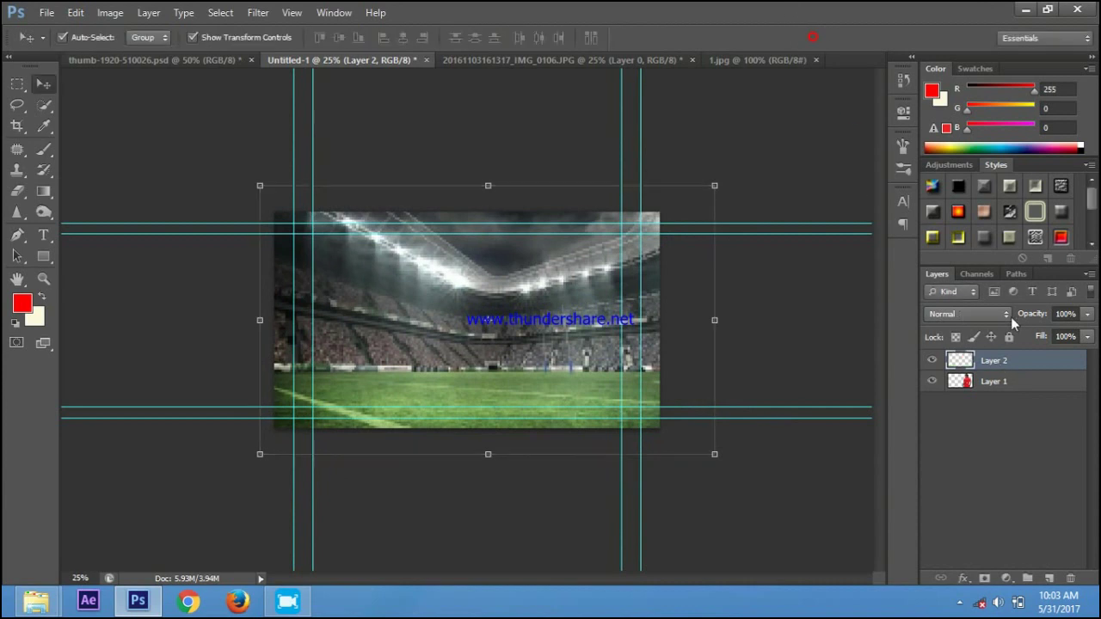
Put the player's Layer 1 above the stadium's Layer 2.
left_click(996, 383)
left_click_drag(996, 384, 990, 356)
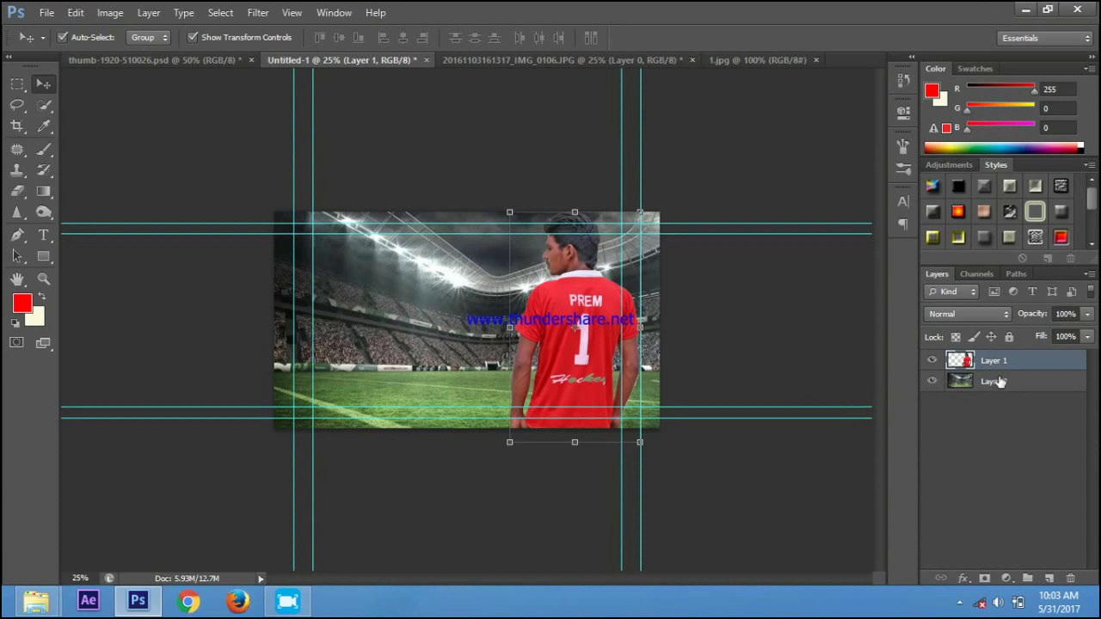
left_click(992, 384)
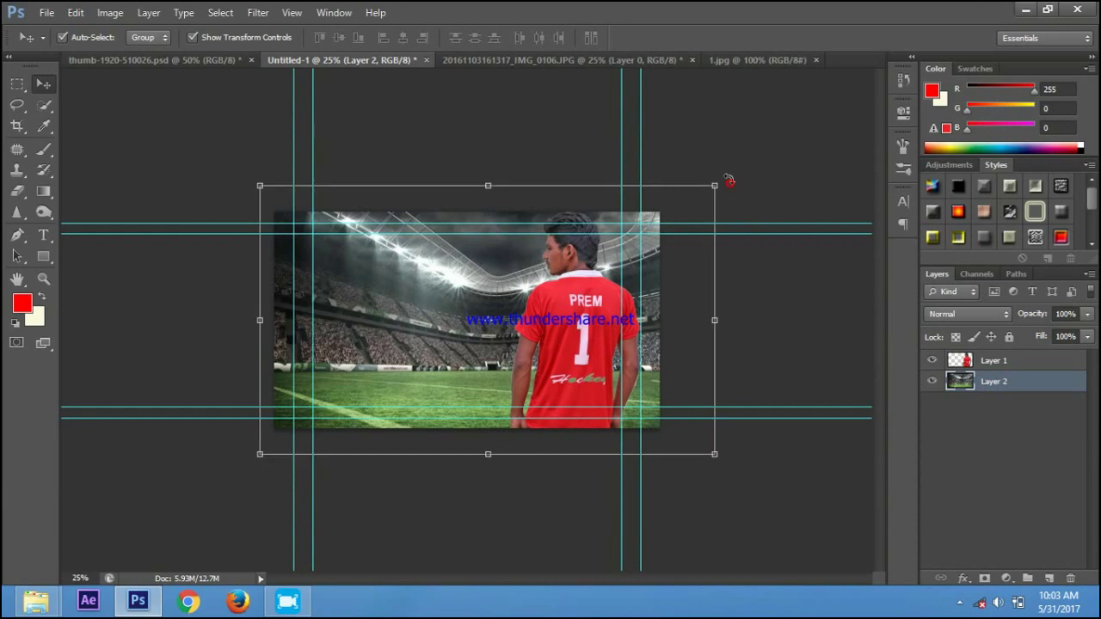
Tilt the stadium slightly and shift it up-left so it fills the background.
mouse_move(718, 165)
left_mouse_down()
mouse_move(707, 141)
mouse_move(711, 154)
left_mouse_up()
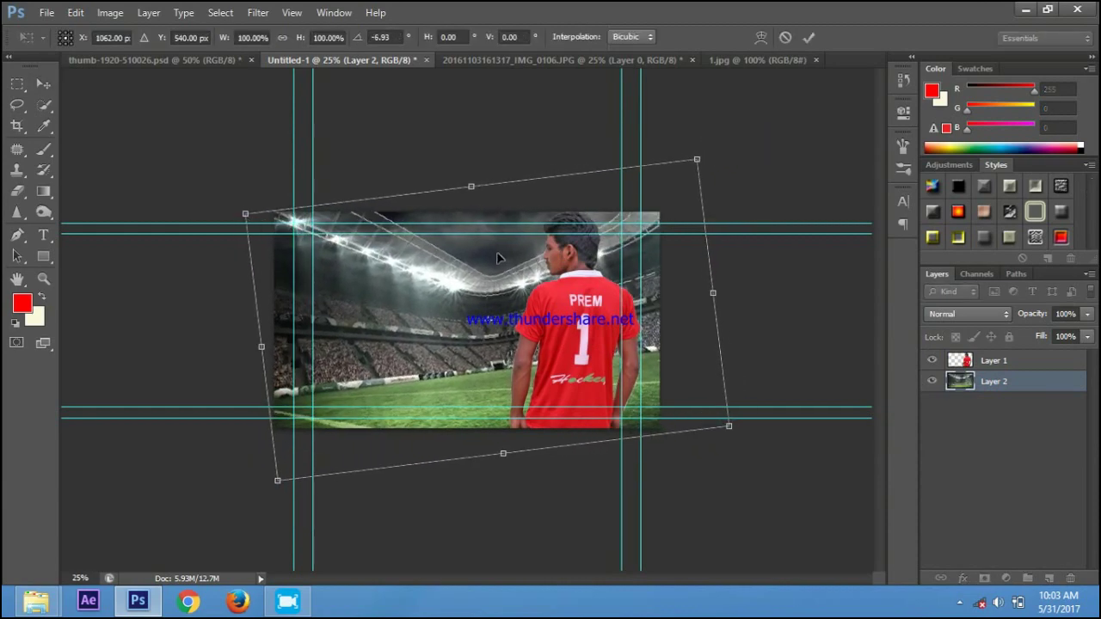
mouse_move(500, 265)
left_mouse_down()
mouse_move(462, 244)
mouse_move(471, 257)
left_mouse_up()
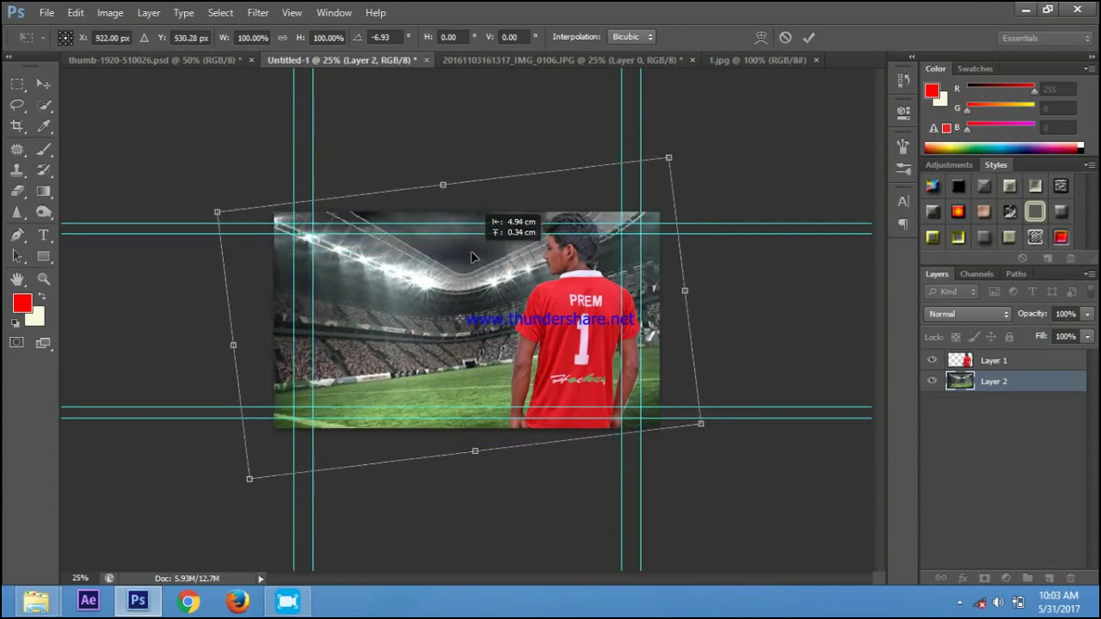
left_click(809, 38)
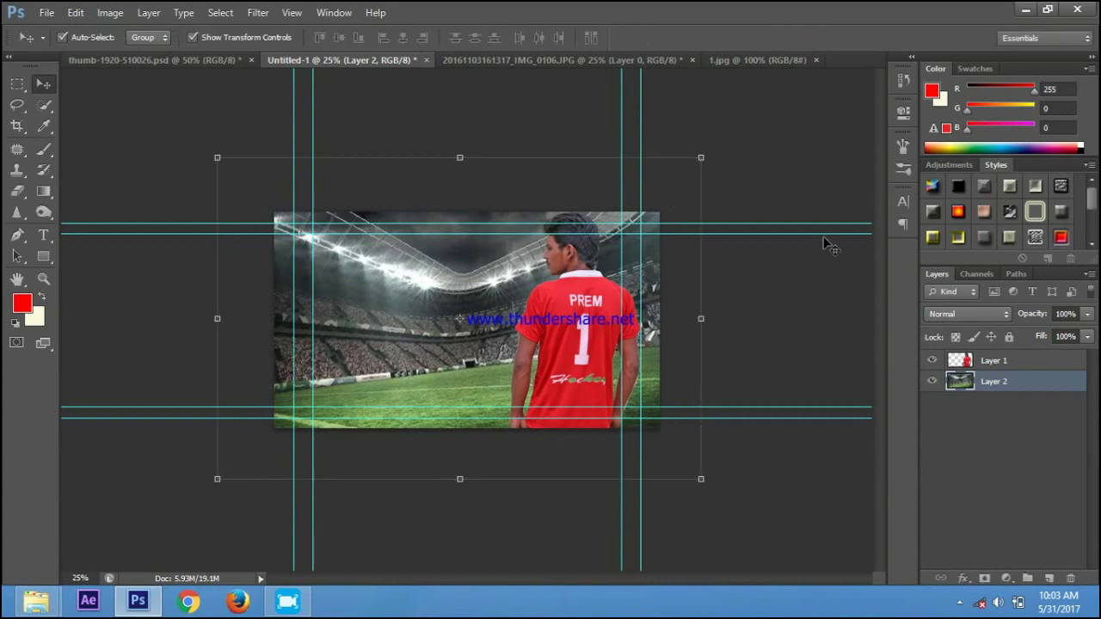
key("ctrl+plus")
key("ctrl+plus")
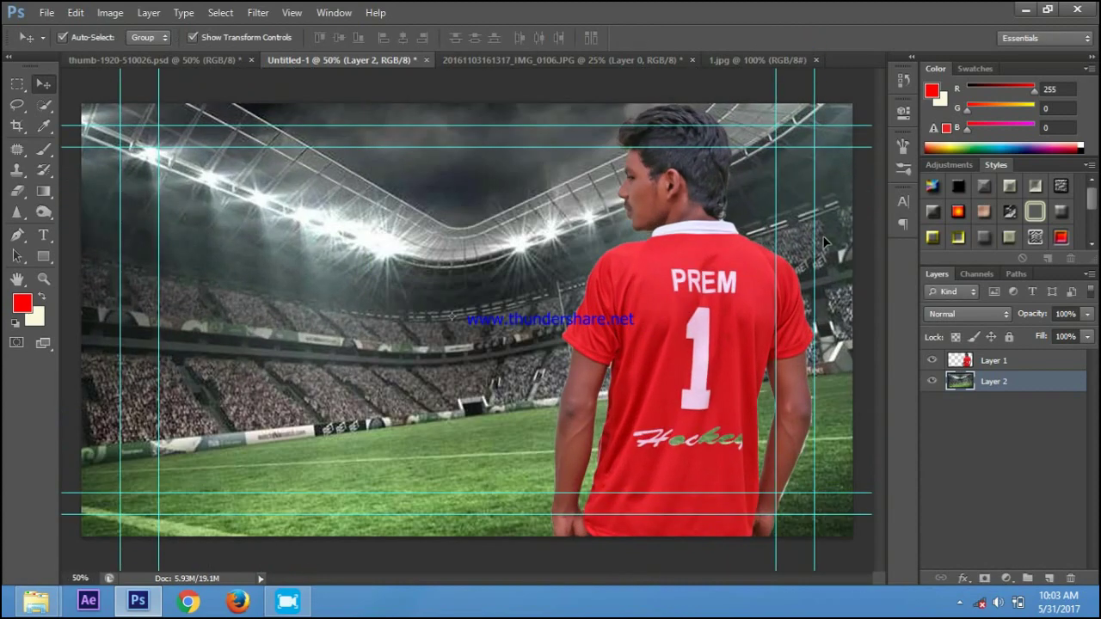
key("ctrl+minus")
key("ctrl+plus")
key("ctrl+minus")
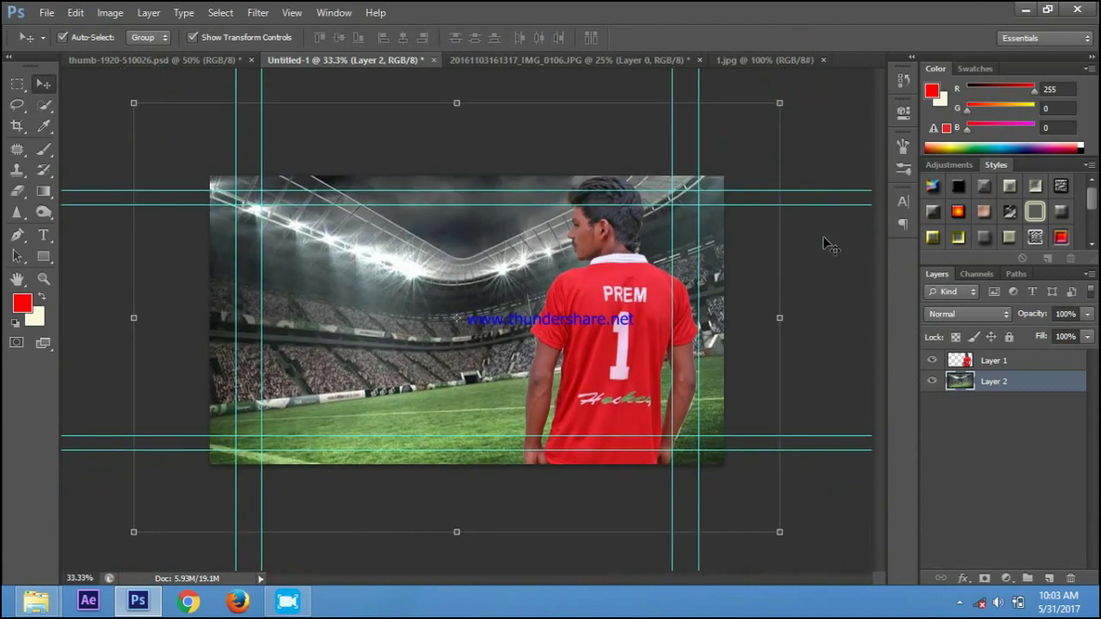
key("ctrl+plus")
key("ctrl+minus")
left_click(1015, 365)
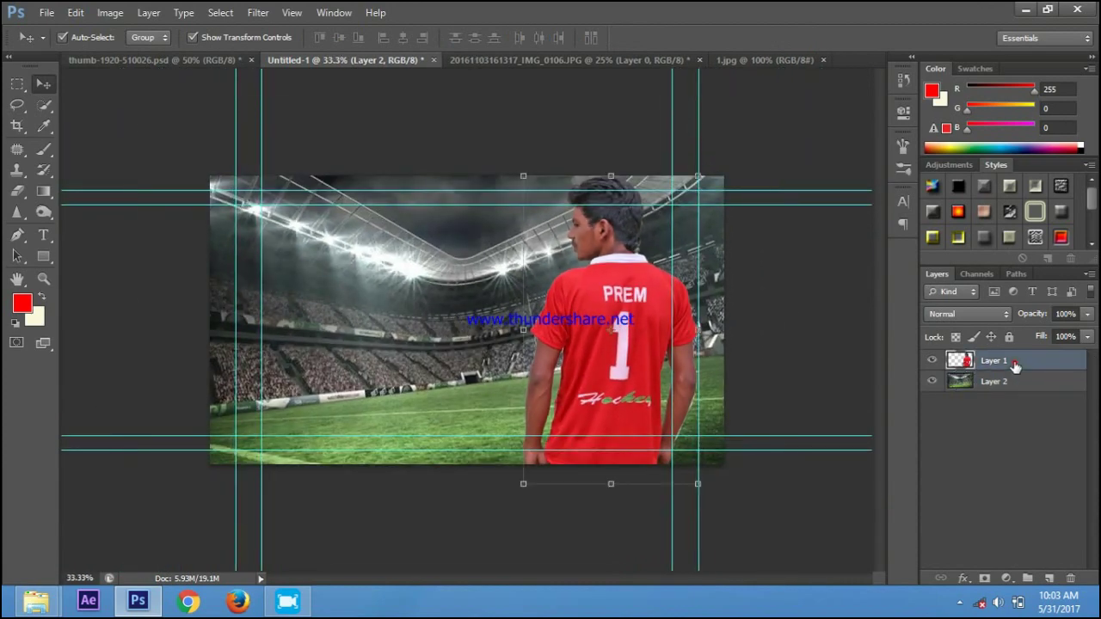
left_click(963, 313)
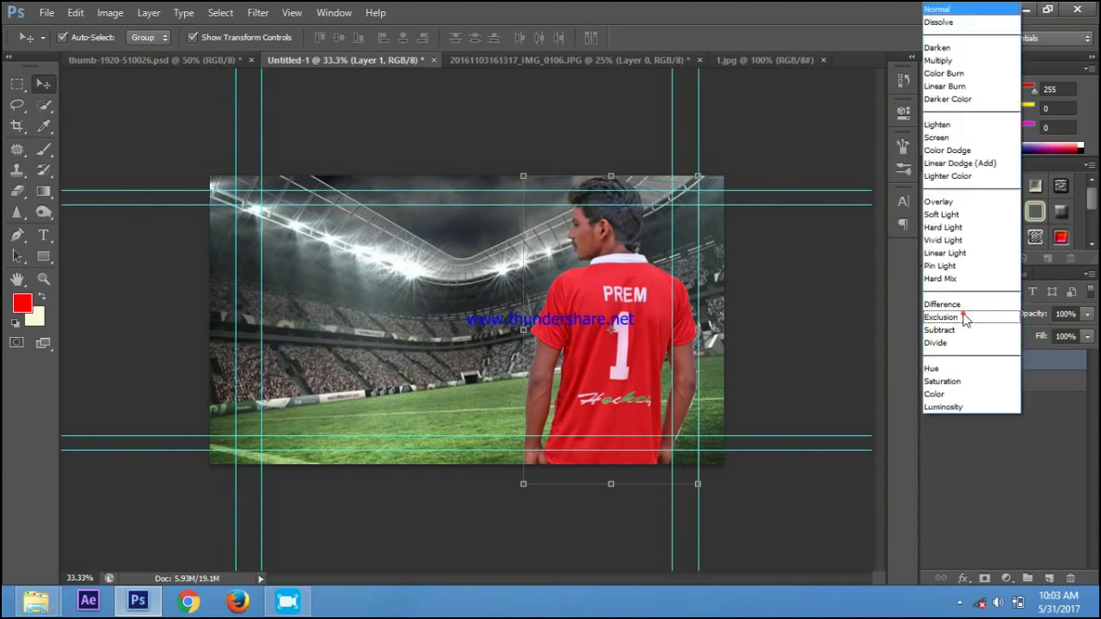
left_click(971, 410)
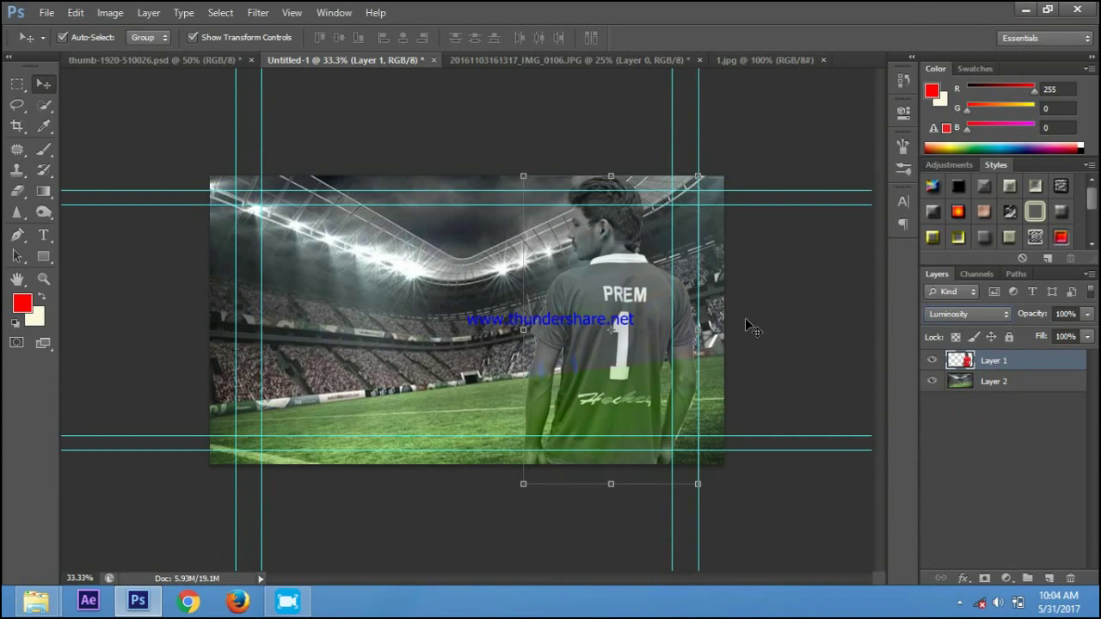
key("ctrl+plus")
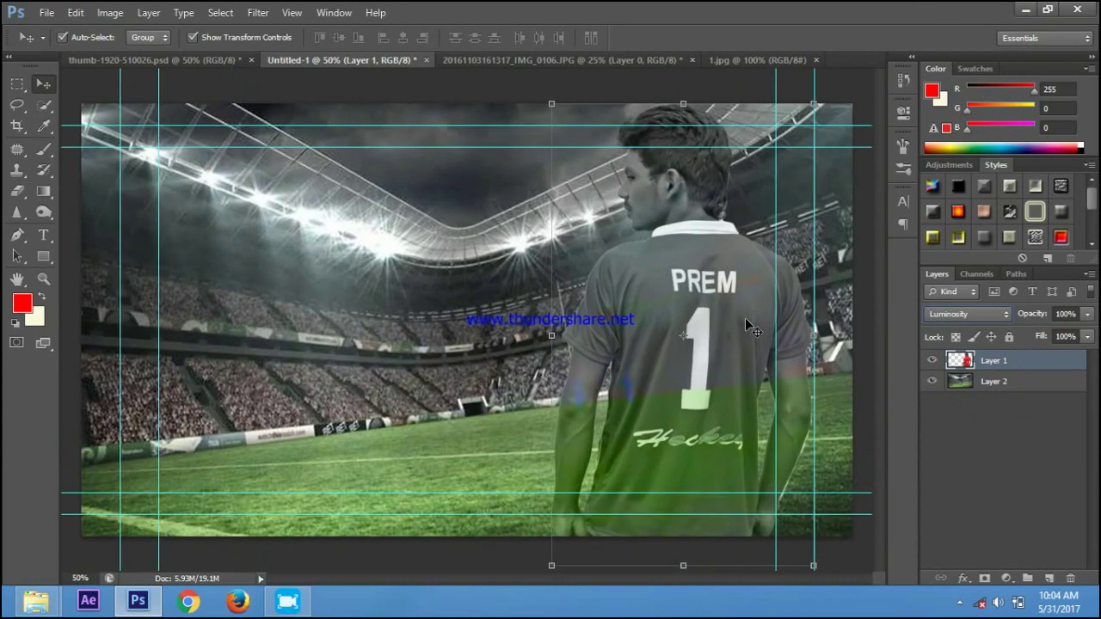
key("ctrl+minus")
key("ctrl+plus")
key("ctrl+minus")
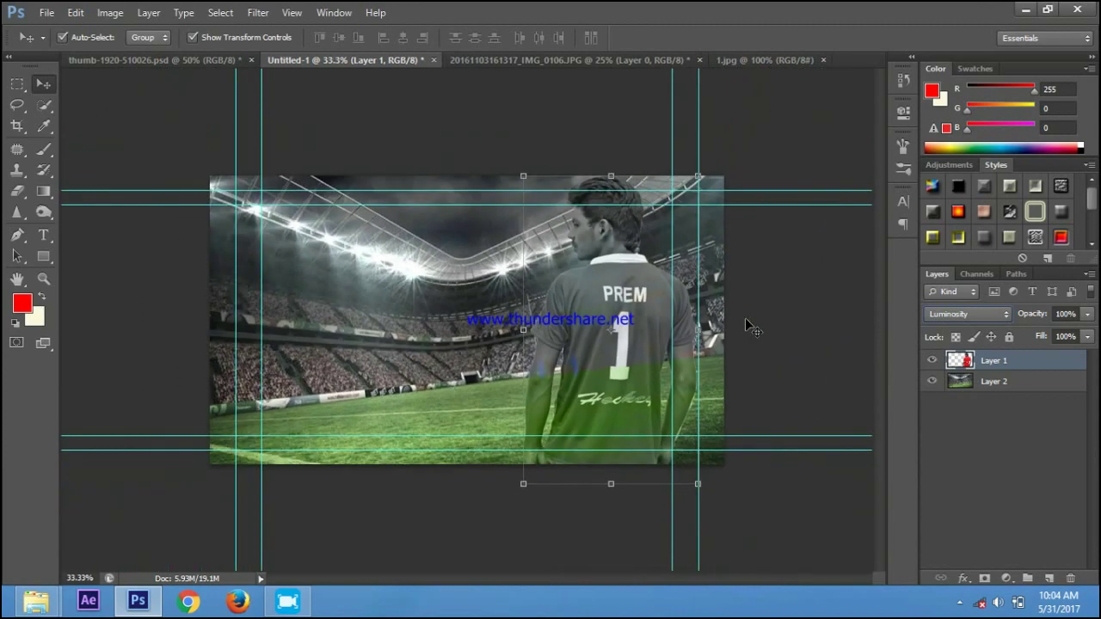
left_click(983, 316)
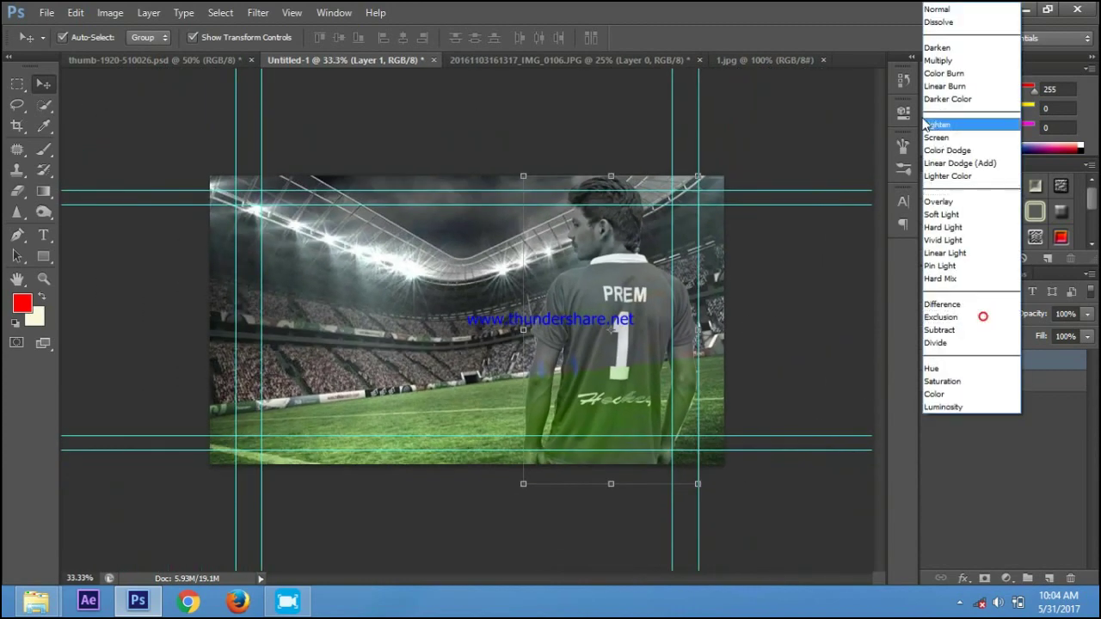
left_click(947, 12)
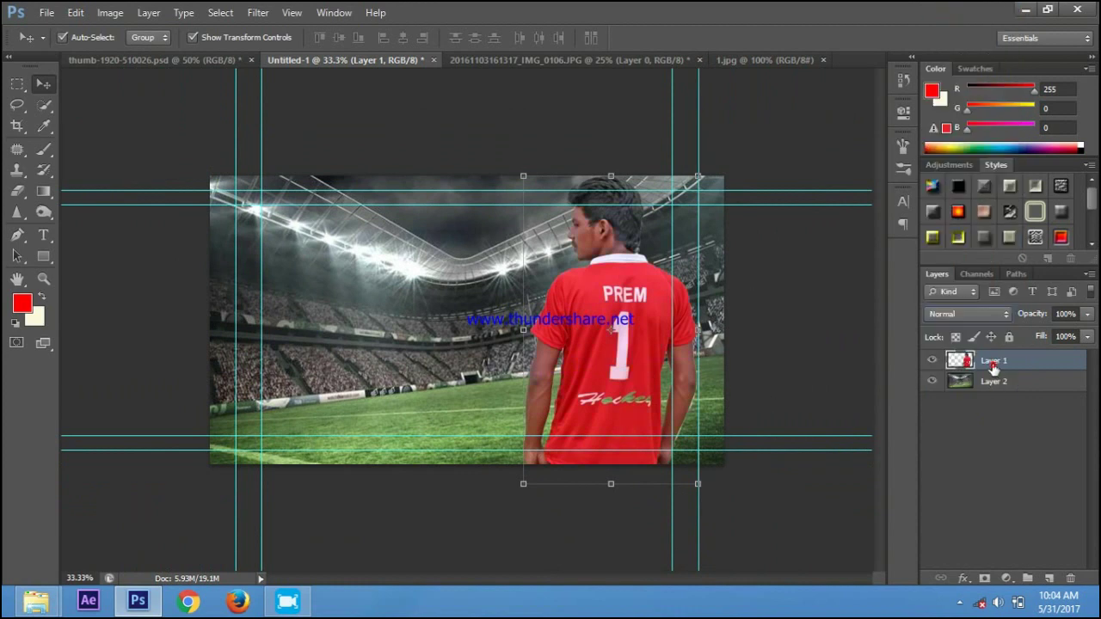
left_click(258, 12)
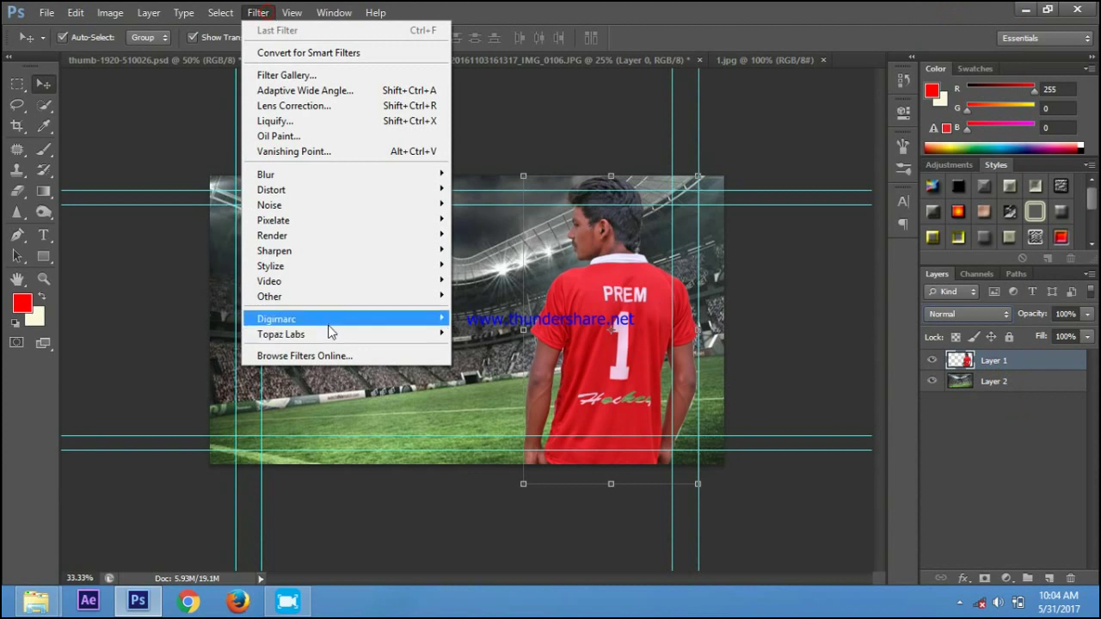
mouse_move(344, 334)
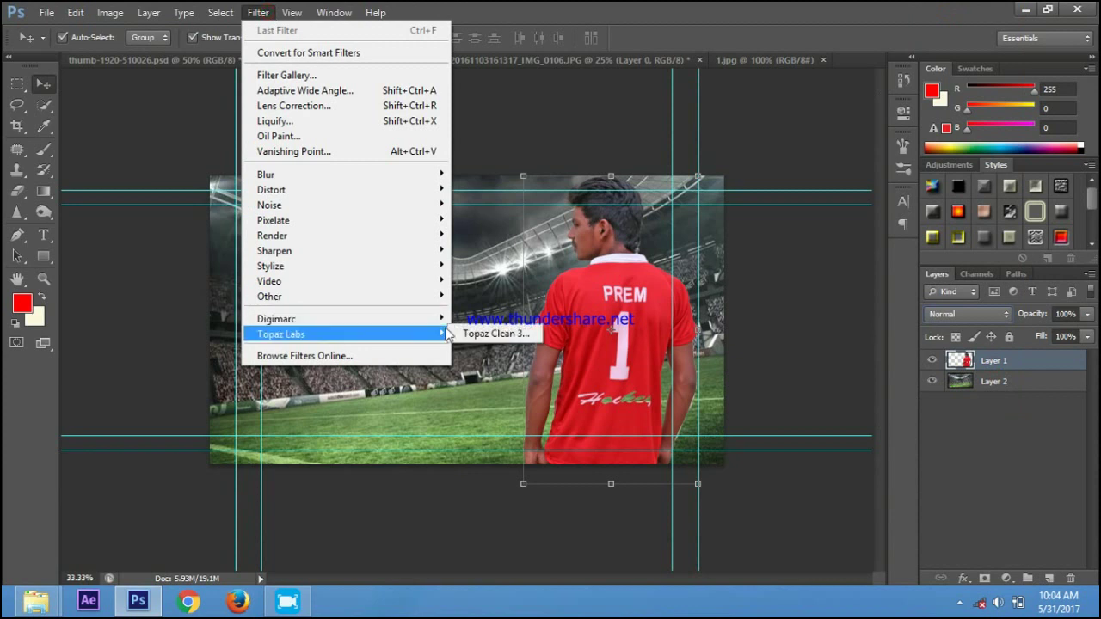
Apply Topaz Clean 3's Stylize Details preset with Strength 0, Threshold 1.50, Radius 13.
left_click(509, 339)
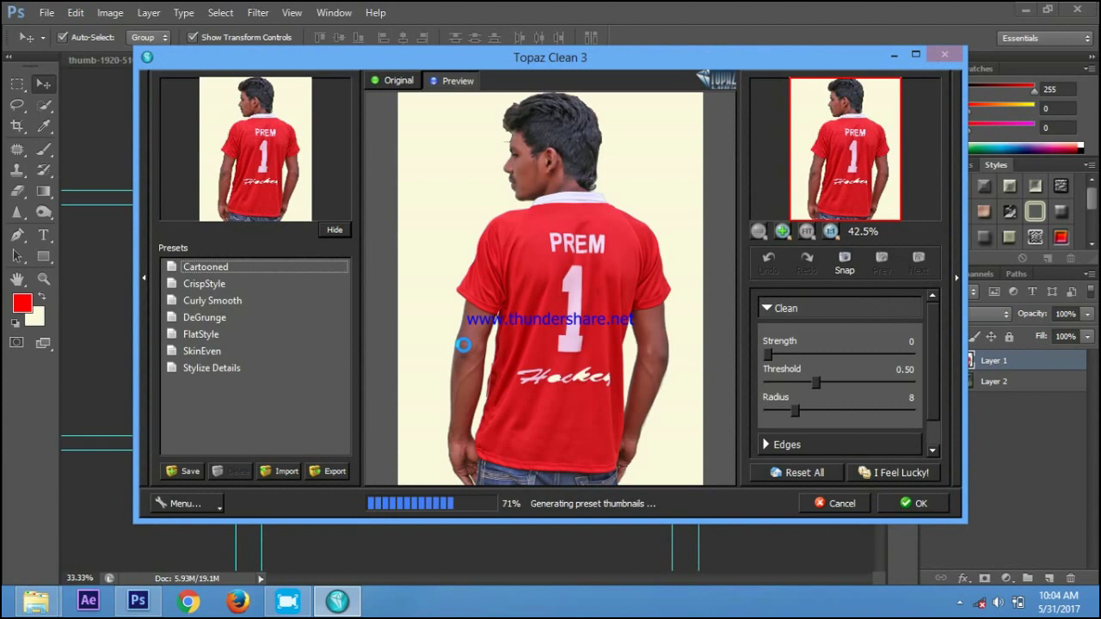
left_click(463, 344)
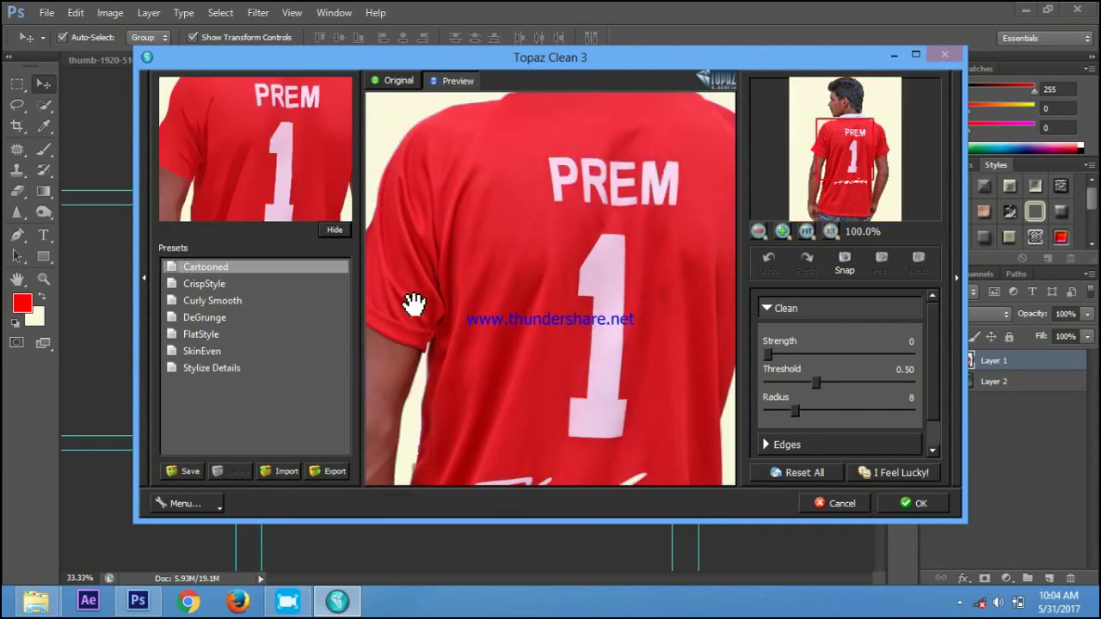
left_click(245, 370)
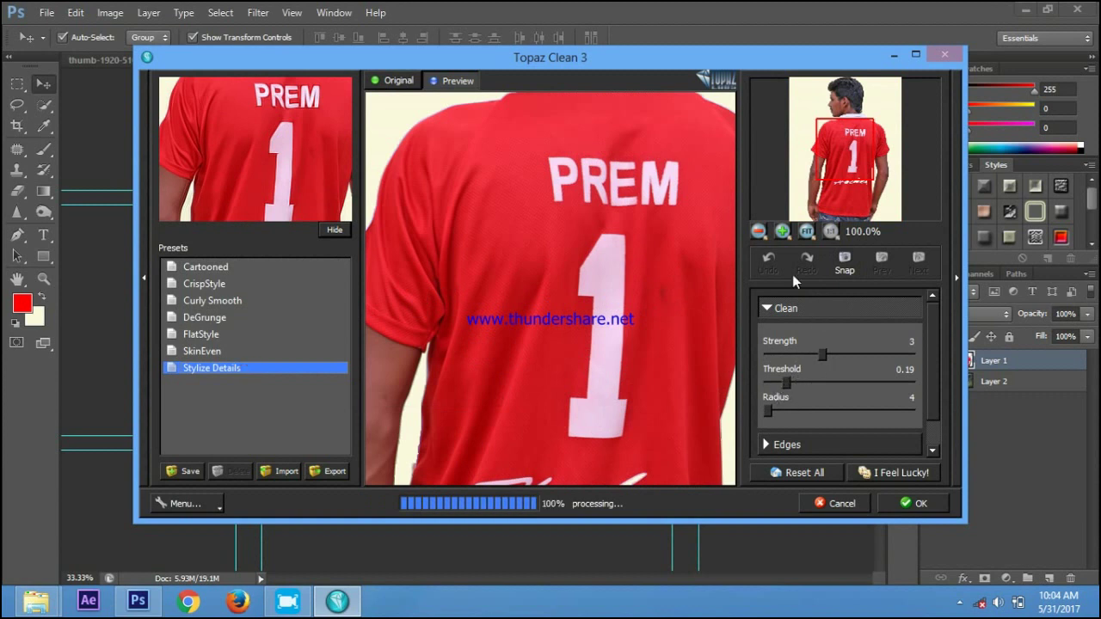
left_click(759, 231)
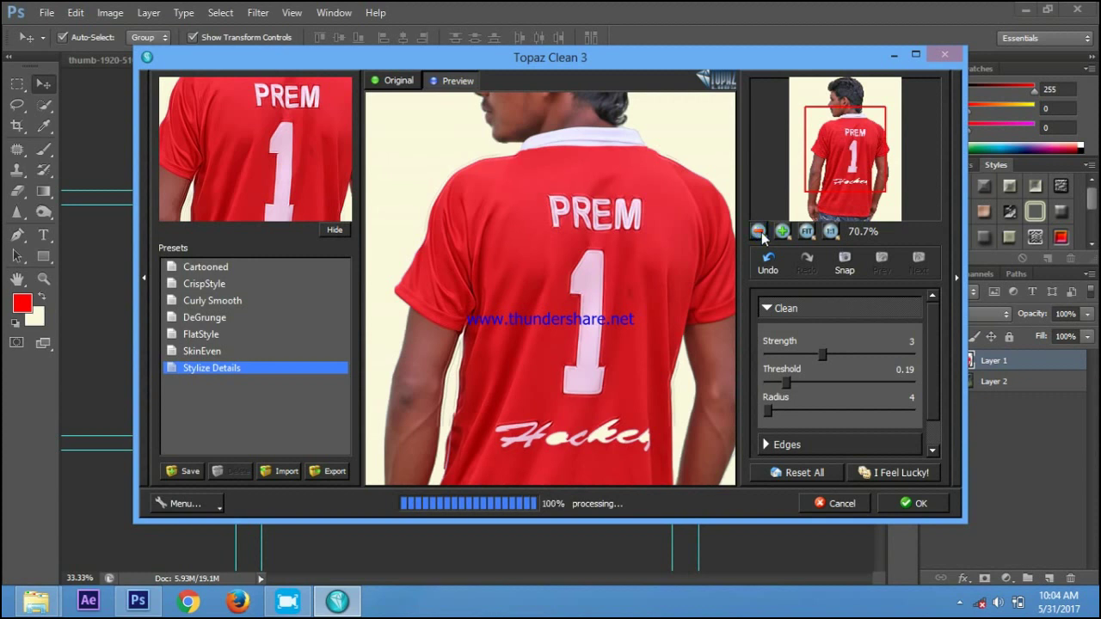
left_click(759, 232)
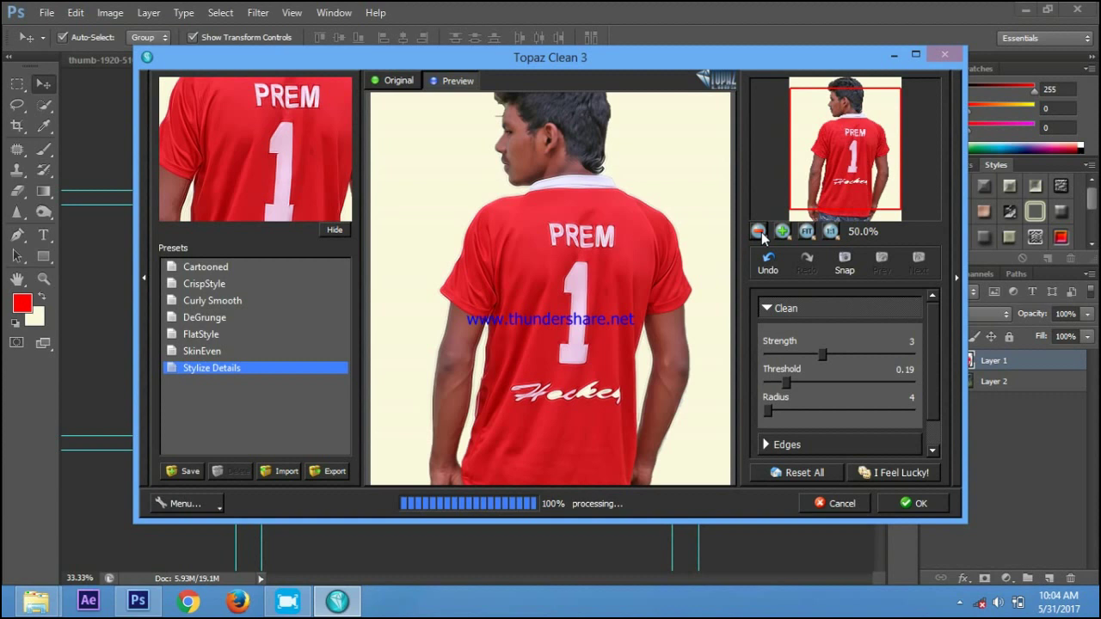
left_click(759, 231)
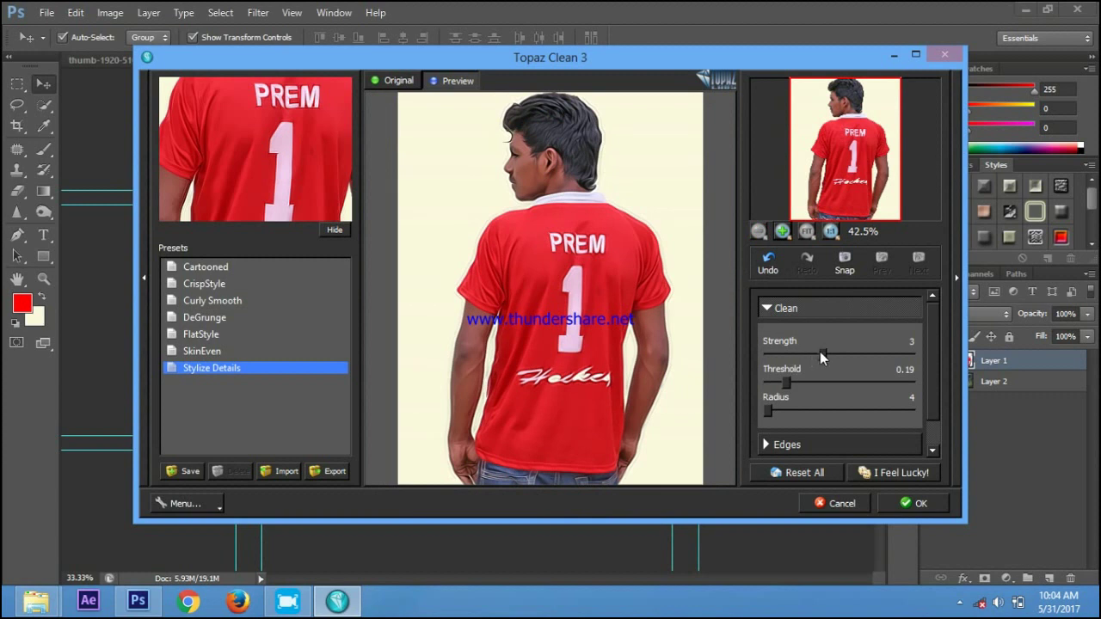
left_click_drag(820, 351, 768, 370)
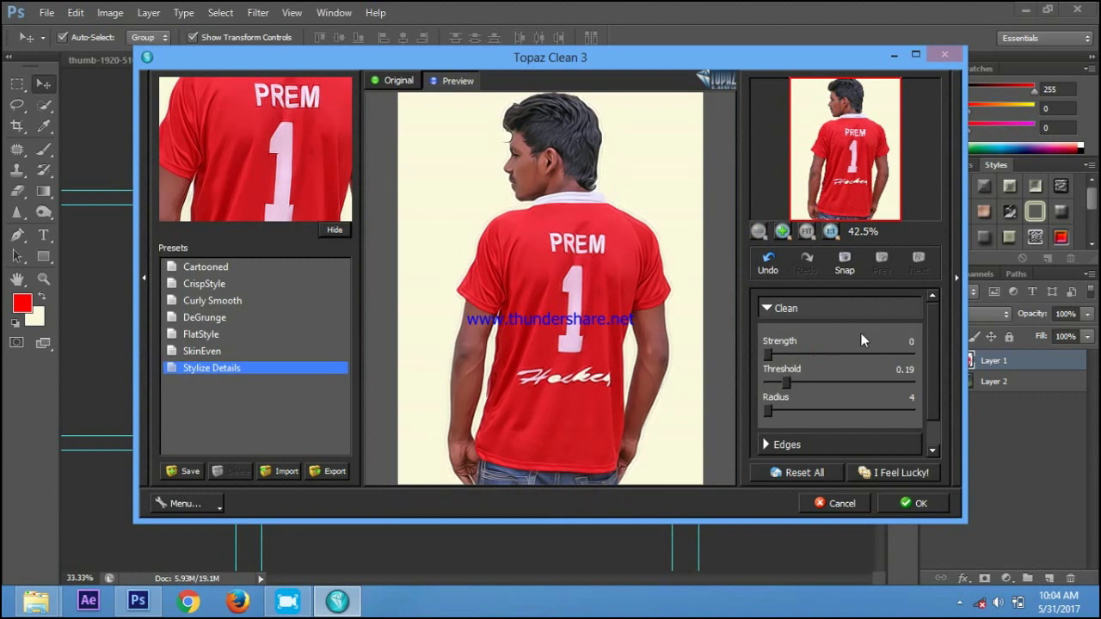
left_click_drag(787, 382, 906, 408)
left_click(908, 503)
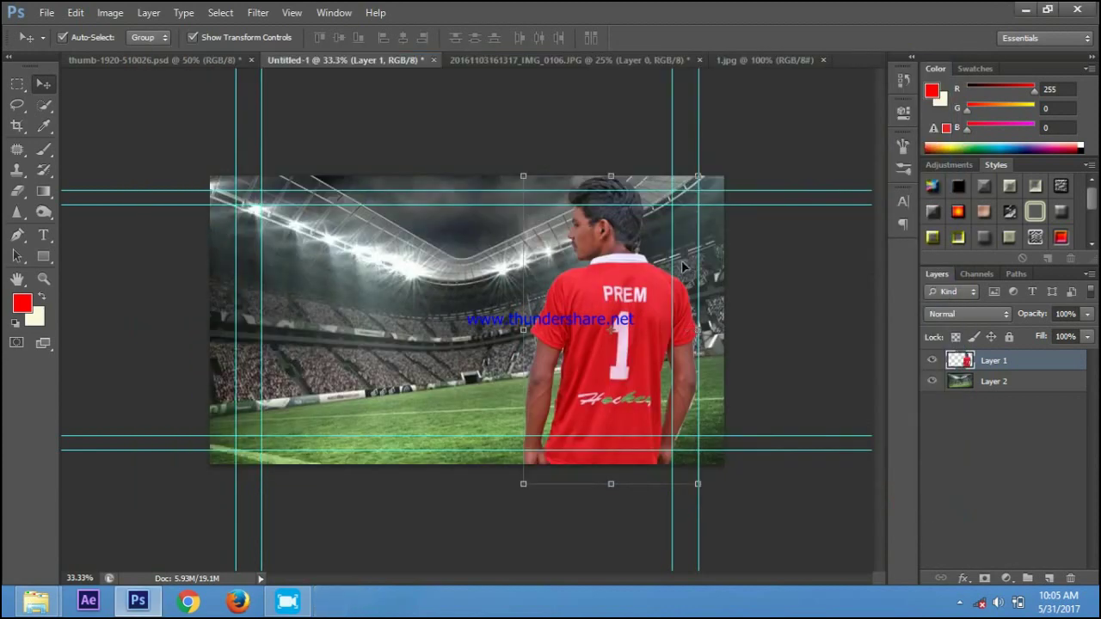
On Layer 3, apply Hue/Saturation with Hue +37 to turn the red shirt orange.
key("ctrl+plus")
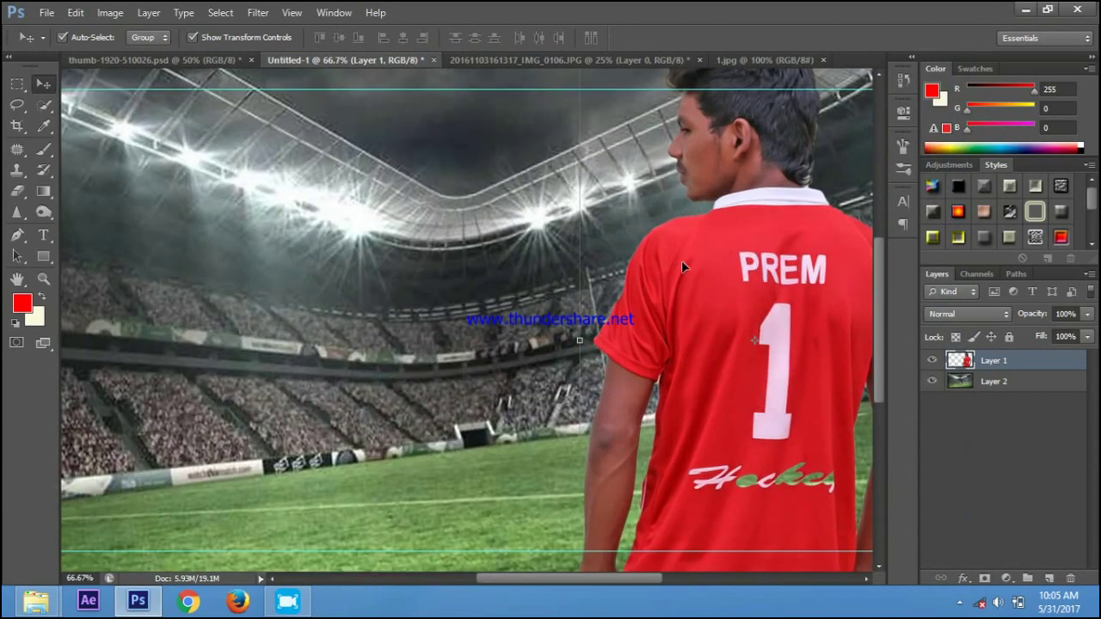
key("ctrl+minus")
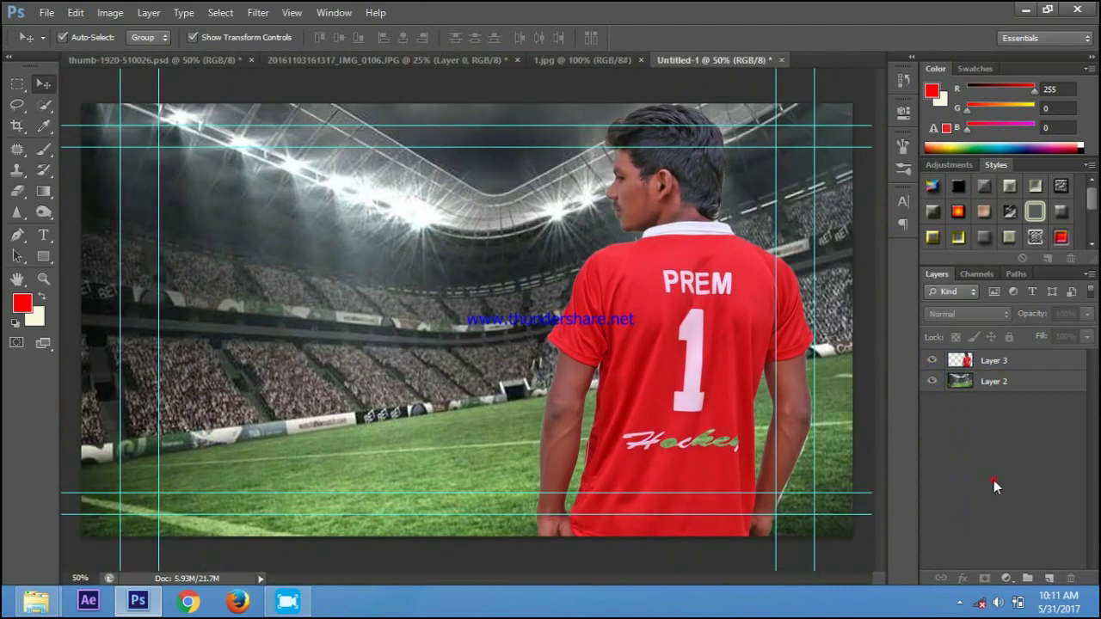
left_click(979, 359)
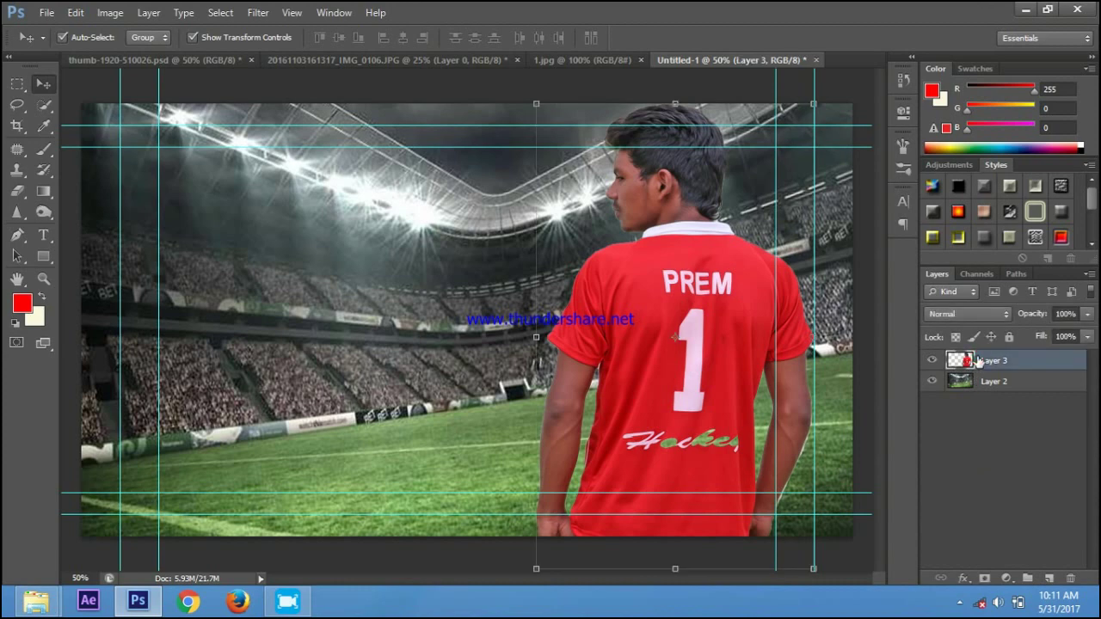
left_click(112, 14)
mouse_move(134, 53)
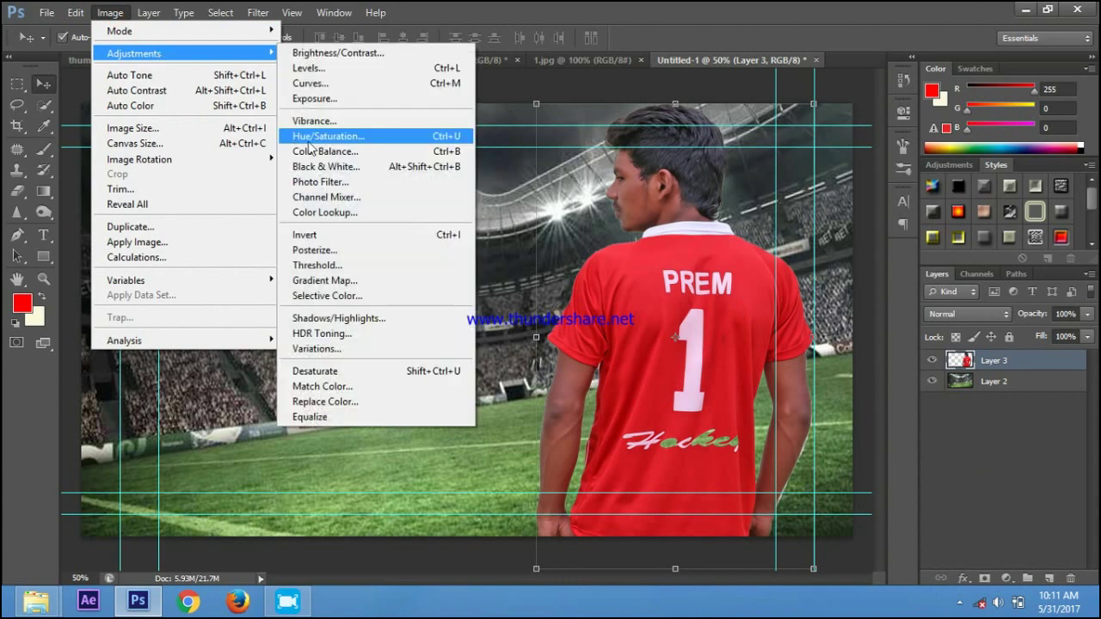
left_click(308, 138)
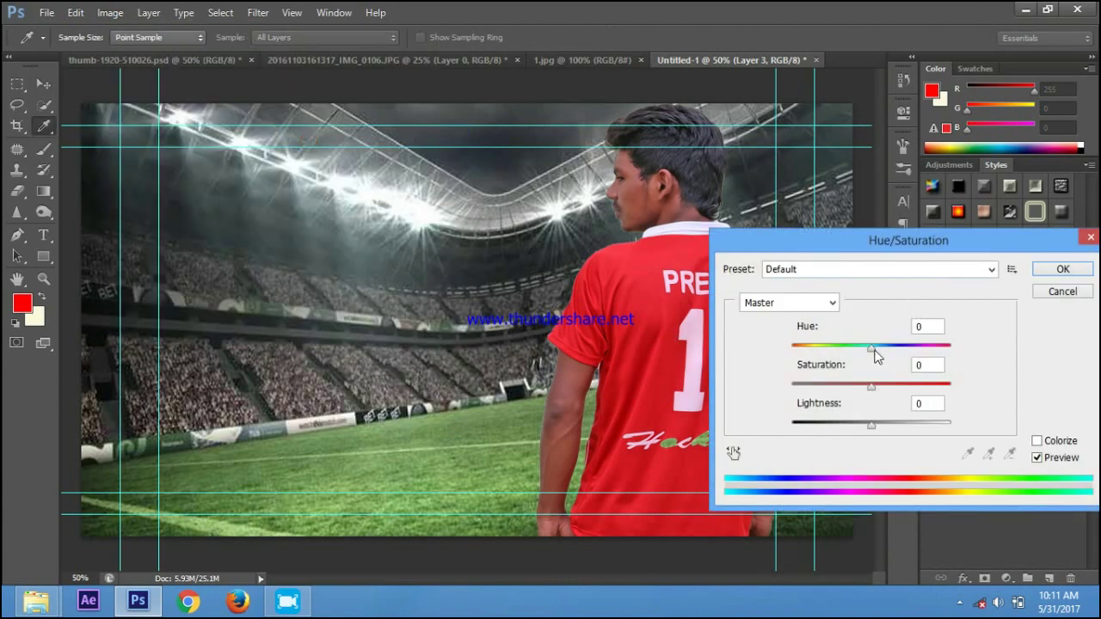
left_click_drag(872, 347, 902, 356)
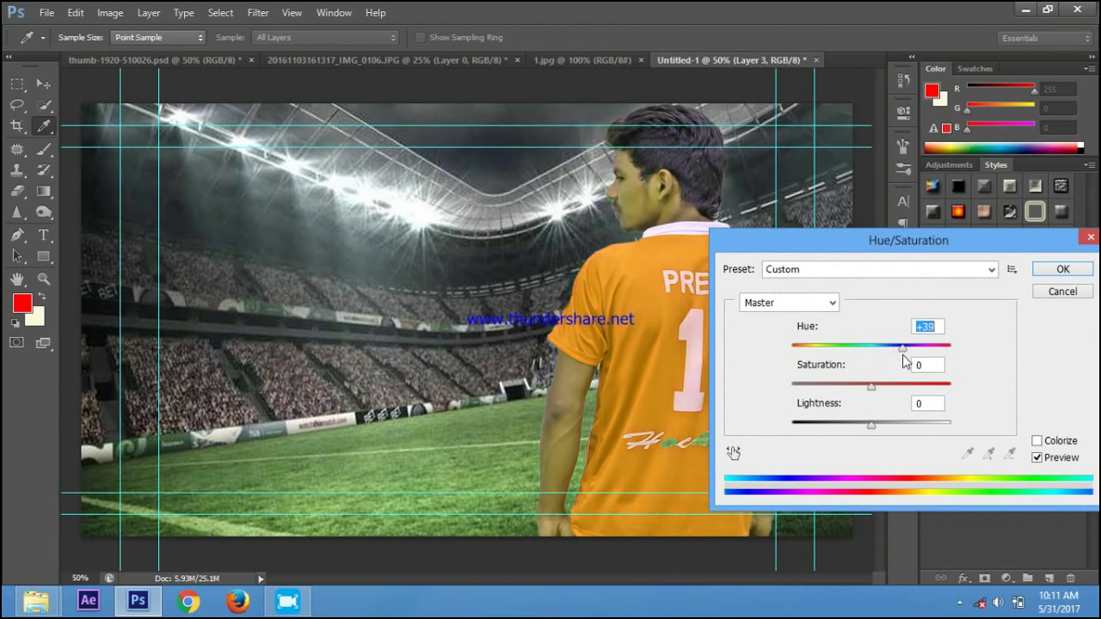
left_click_drag(898, 361, 902, 362)
left_click(1058, 270)
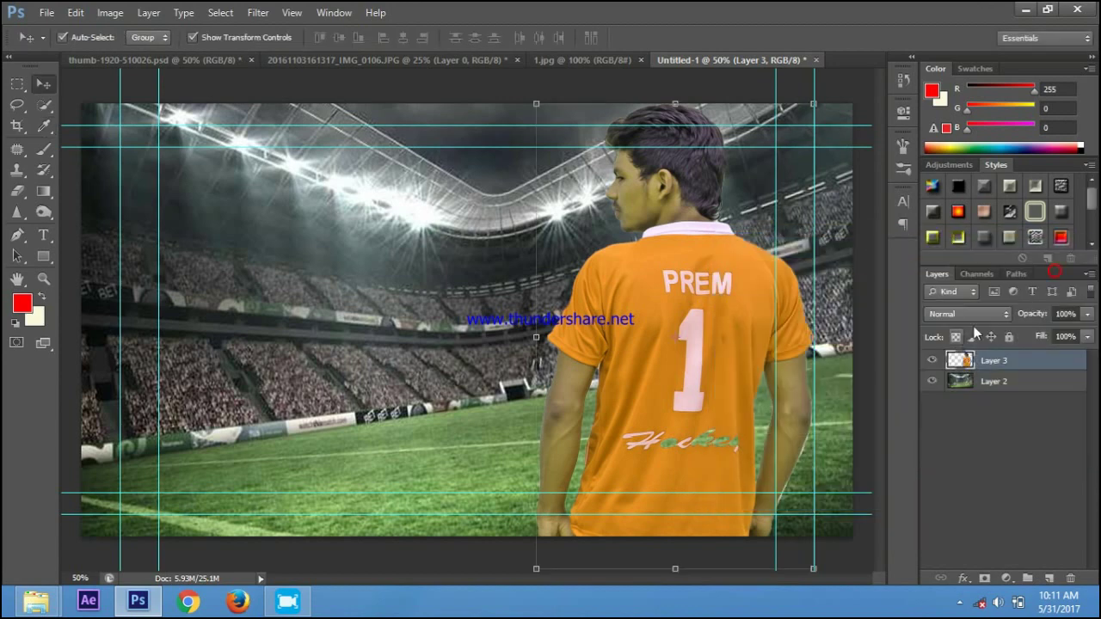
Change Layer 3's blend mode from Normal to Luminosity.
left_click(977, 313)
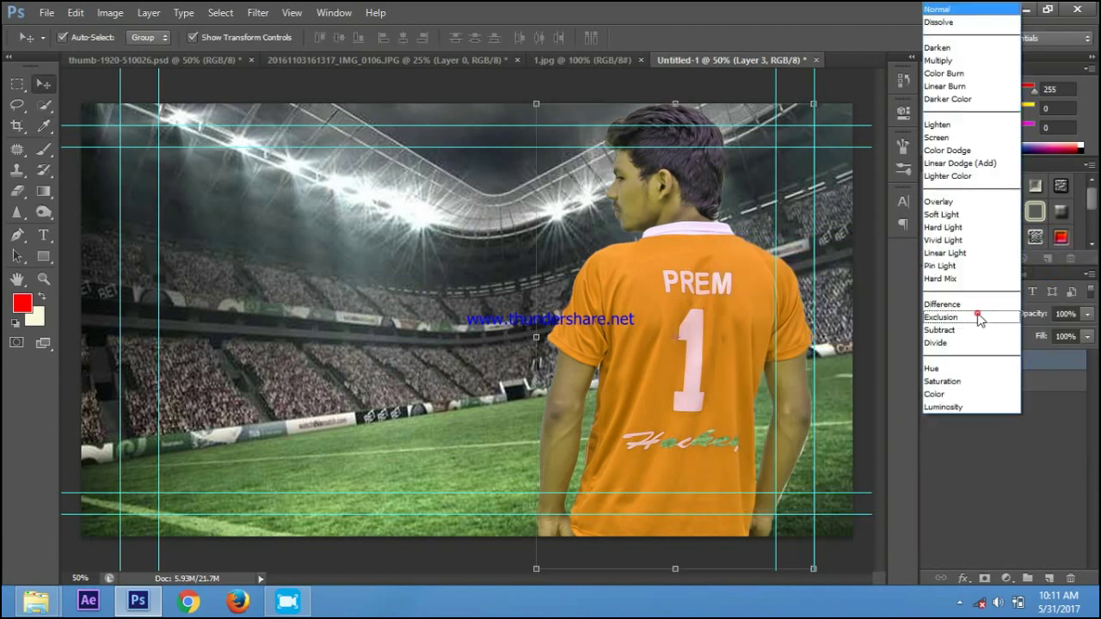
left_click(971, 408)
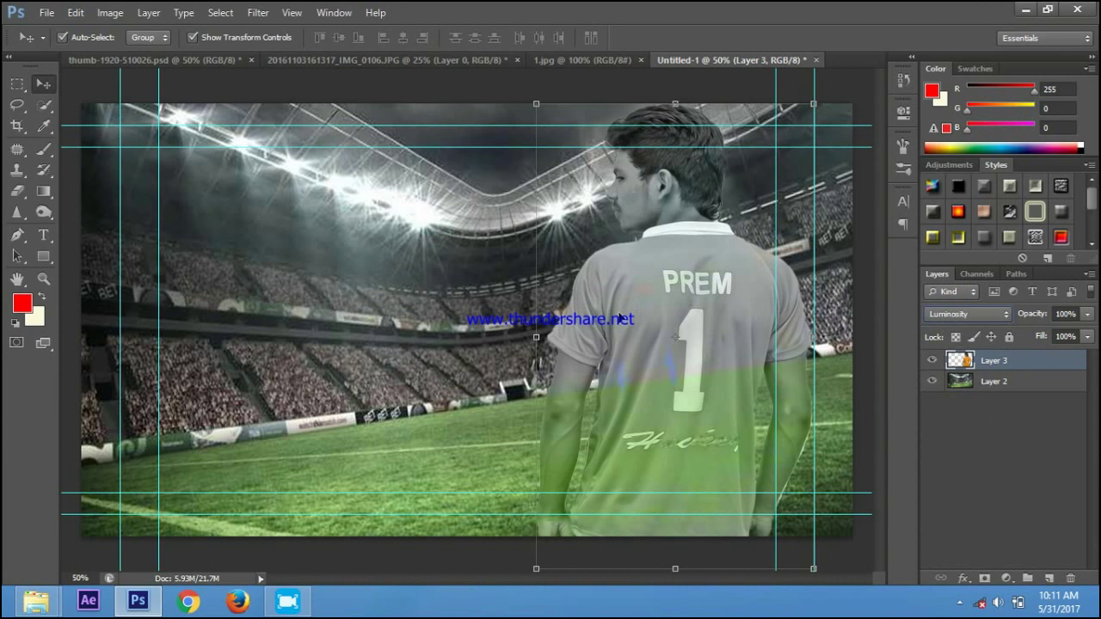
scroll(619, 319, "down", 1)
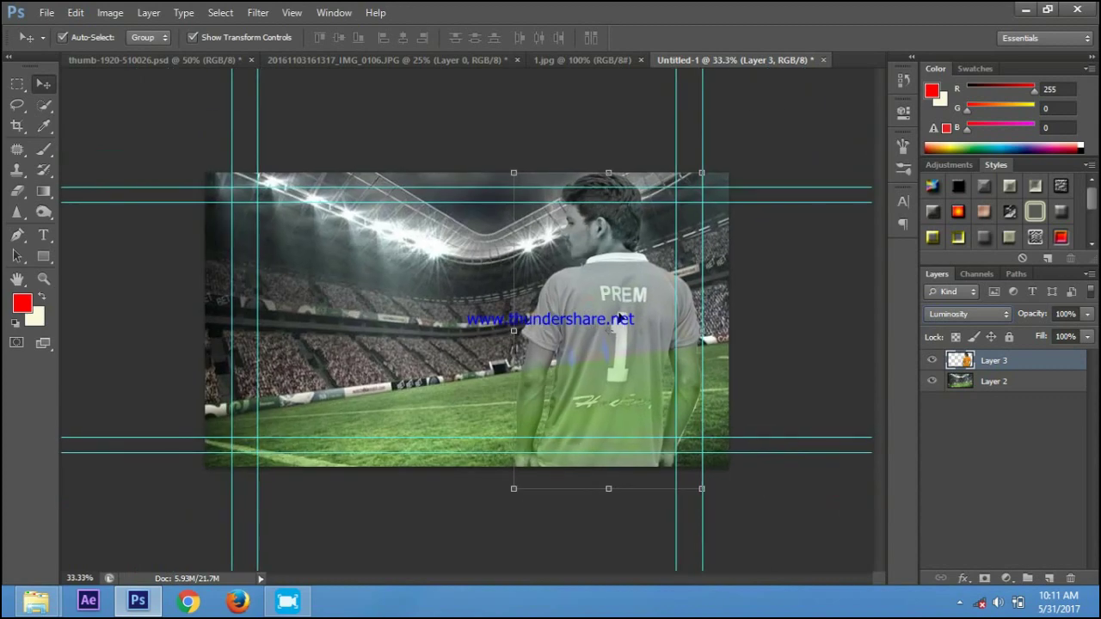
scroll(619, 319, "up", 2)
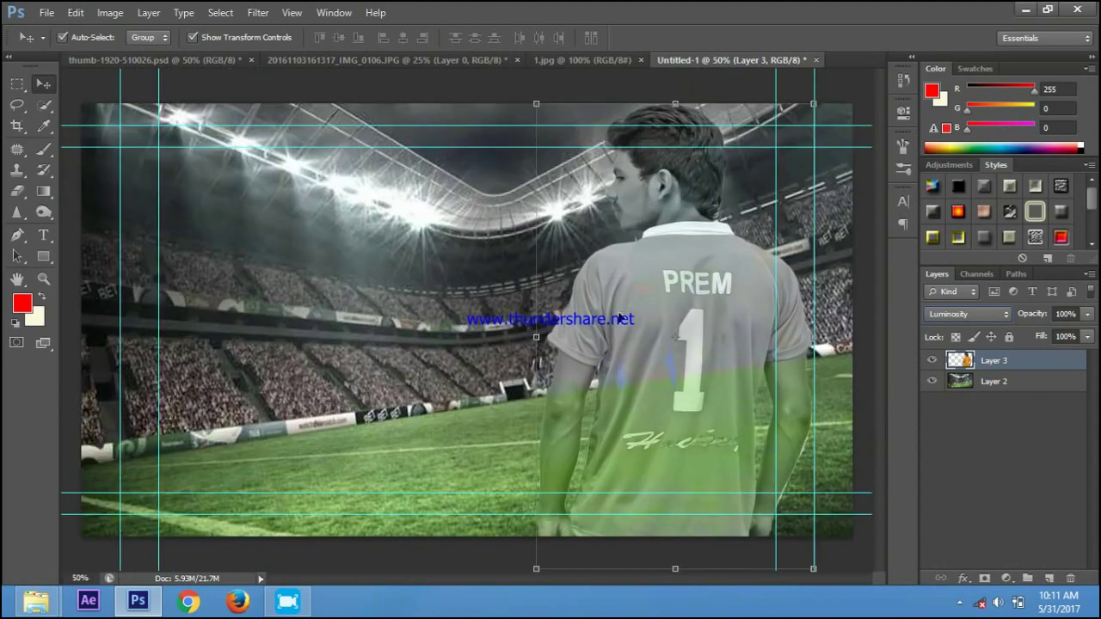
Flatten and apply HDR Toning: Radius 213, Strength 1.05, Gamma 0.86, Shadow -42, Highlight -10, Vibrance +37.
left_click(112, 14)
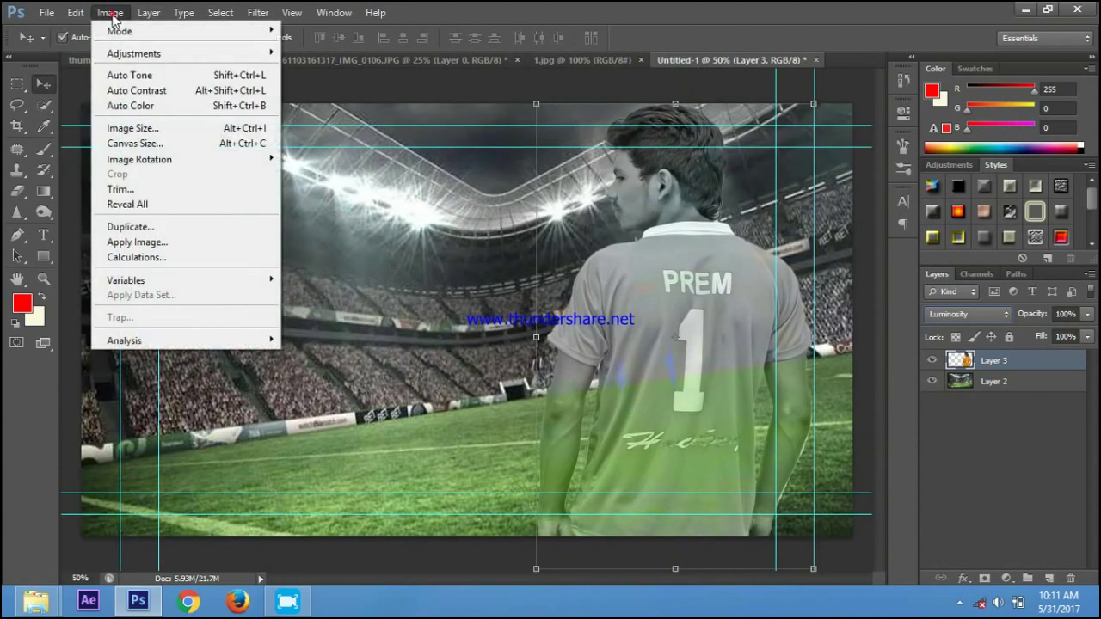
mouse_move(134, 53)
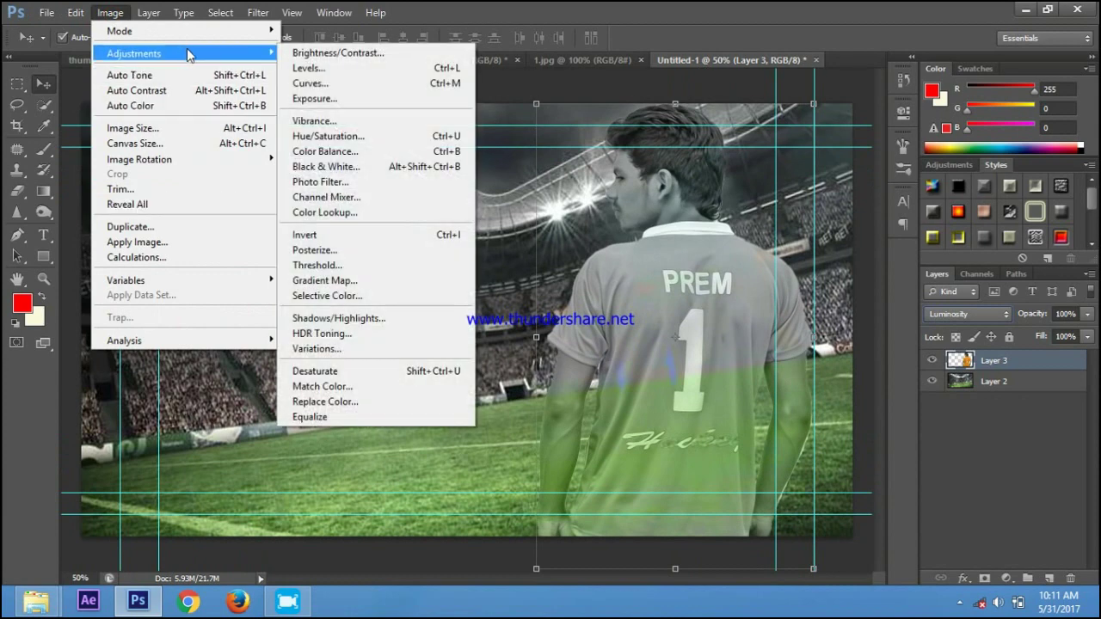
left_click(376, 335)
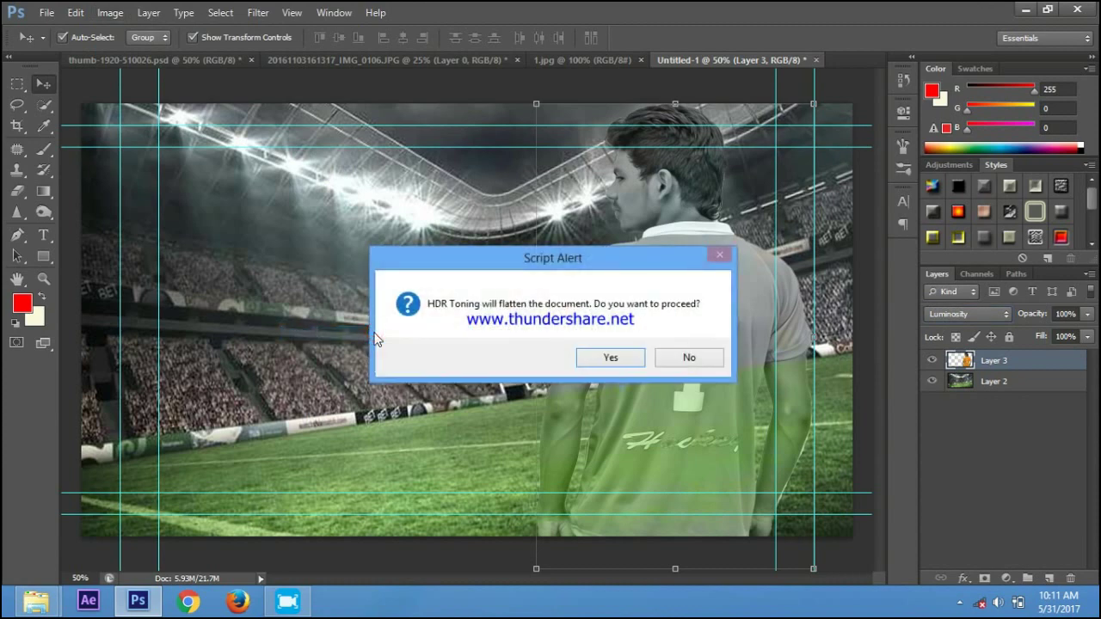
left_click(605, 358)
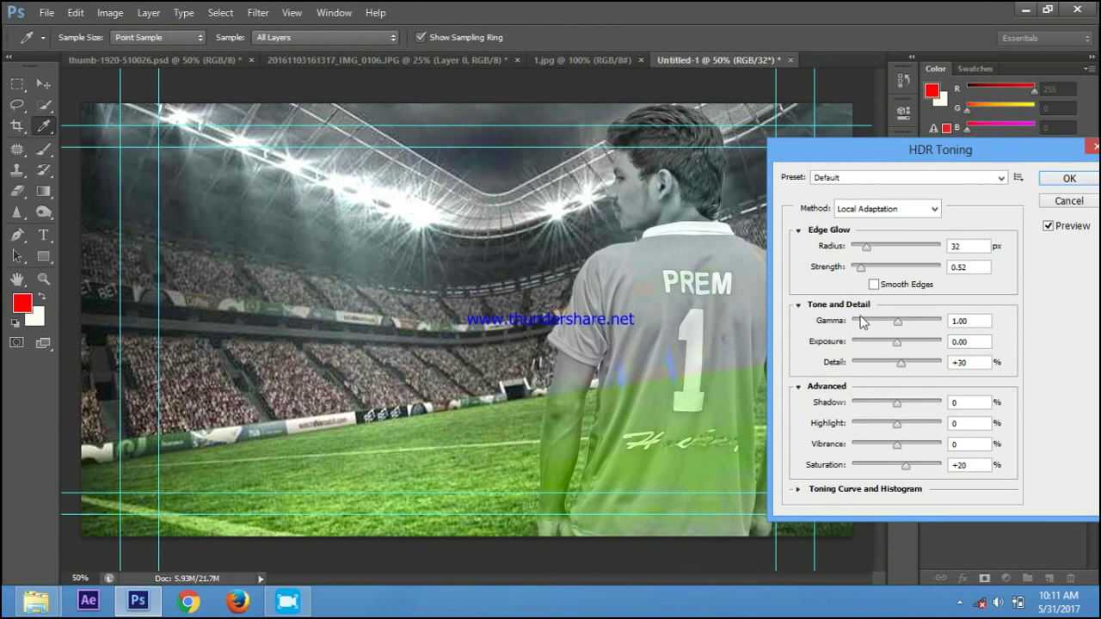
mouse_move(870, 250)
left_mouse_down()
mouse_move(911, 248)
mouse_move(895, 272)
left_mouse_up()
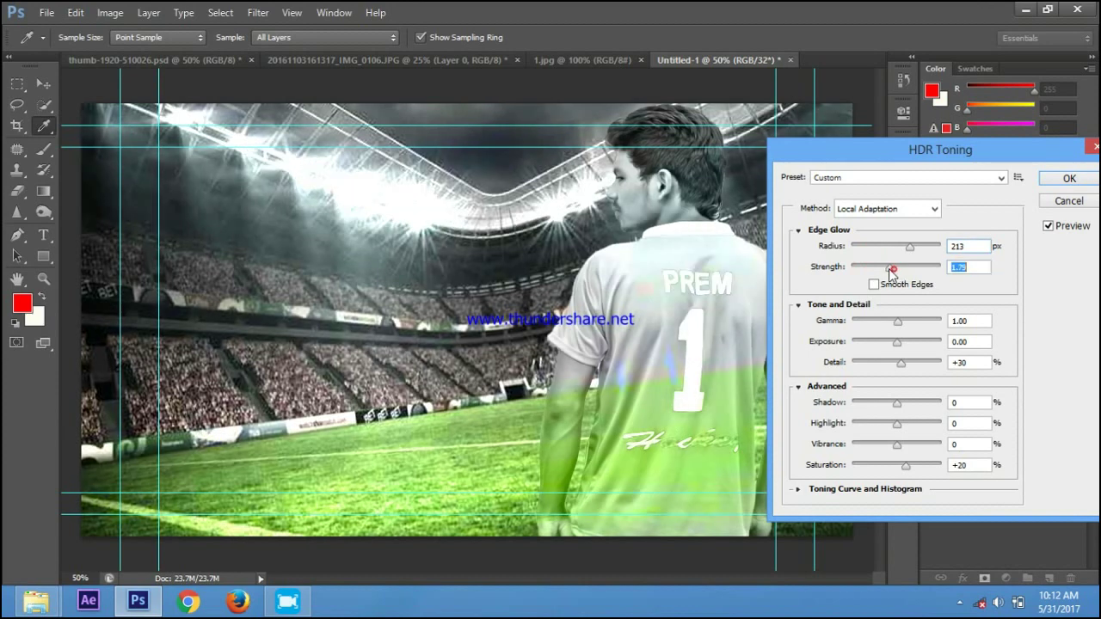
left_click_drag(891, 272, 868, 272)
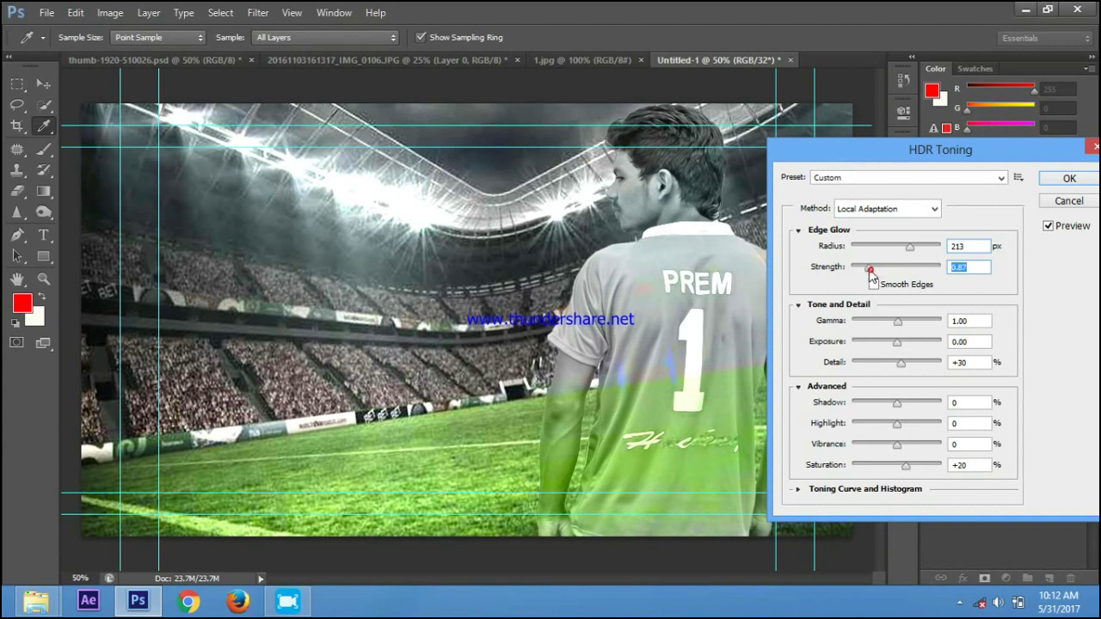
left_click_drag(870, 272, 871, 271)
mouse_move(895, 320)
left_mouse_down()
mouse_move(918, 324)
mouse_move(898, 324)
mouse_move(917, 345)
mouse_move(897, 344)
left_mouse_up()
left_click_drag(899, 407, 880, 403)
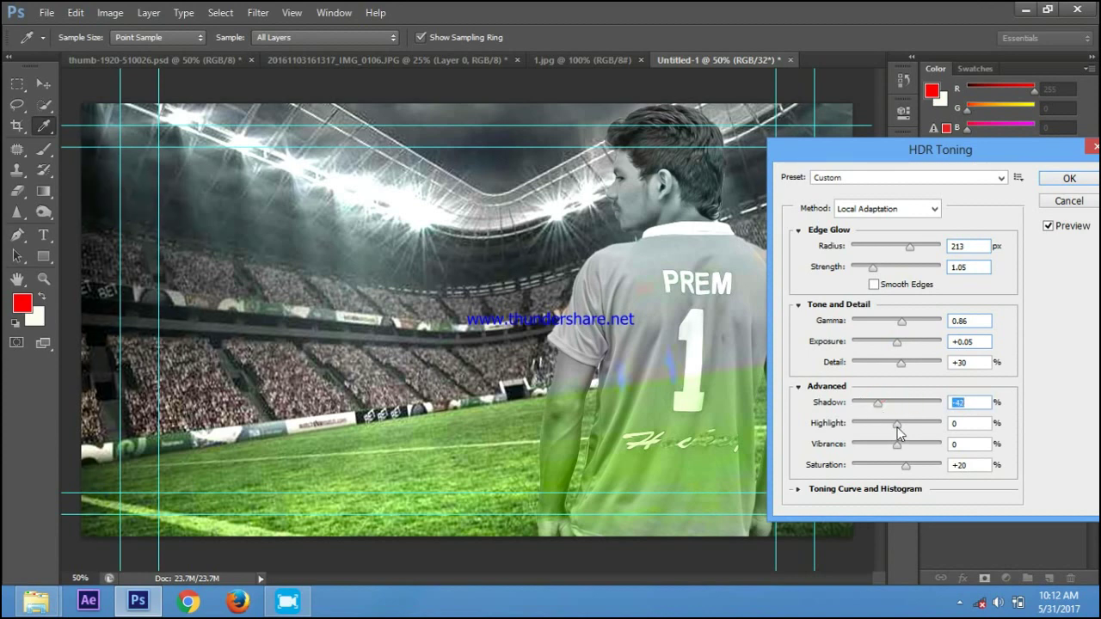
left_click_drag(898, 427, 887, 429)
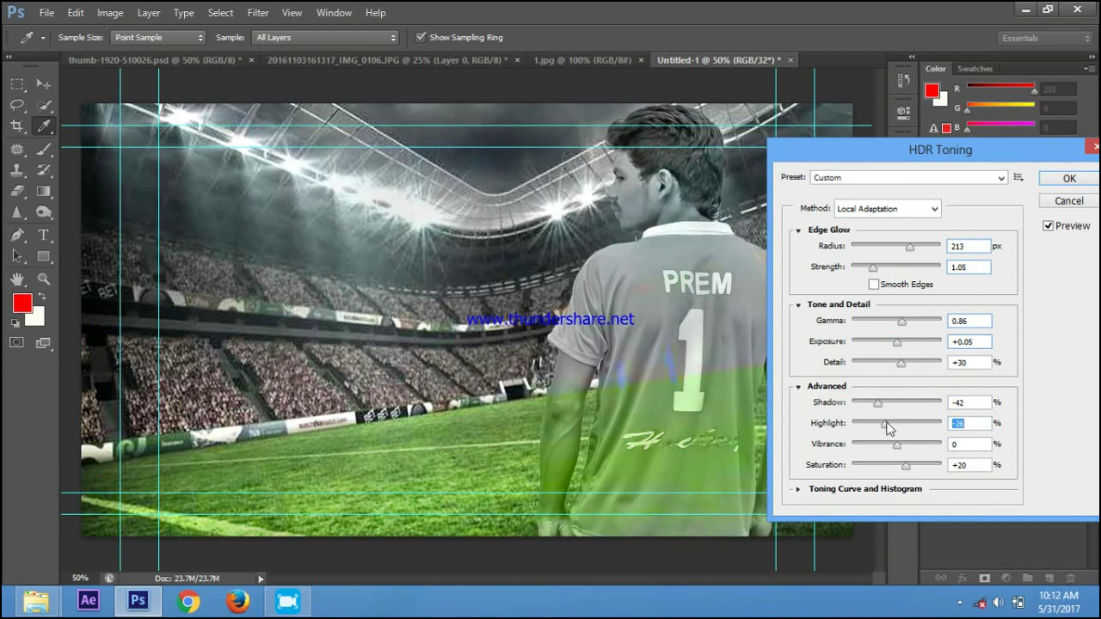
mouse_move(887, 424)
left_mouse_down()
mouse_move(913, 445)
mouse_move(890, 473)
mouse_move(910, 469)
left_mouse_up()
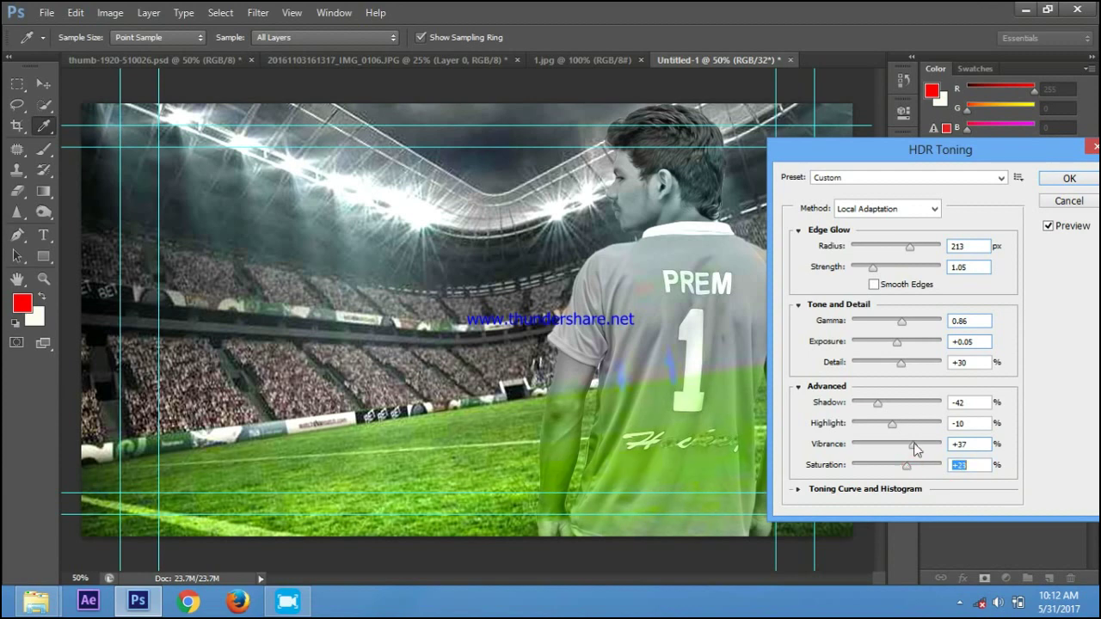
left_click(1051, 180)
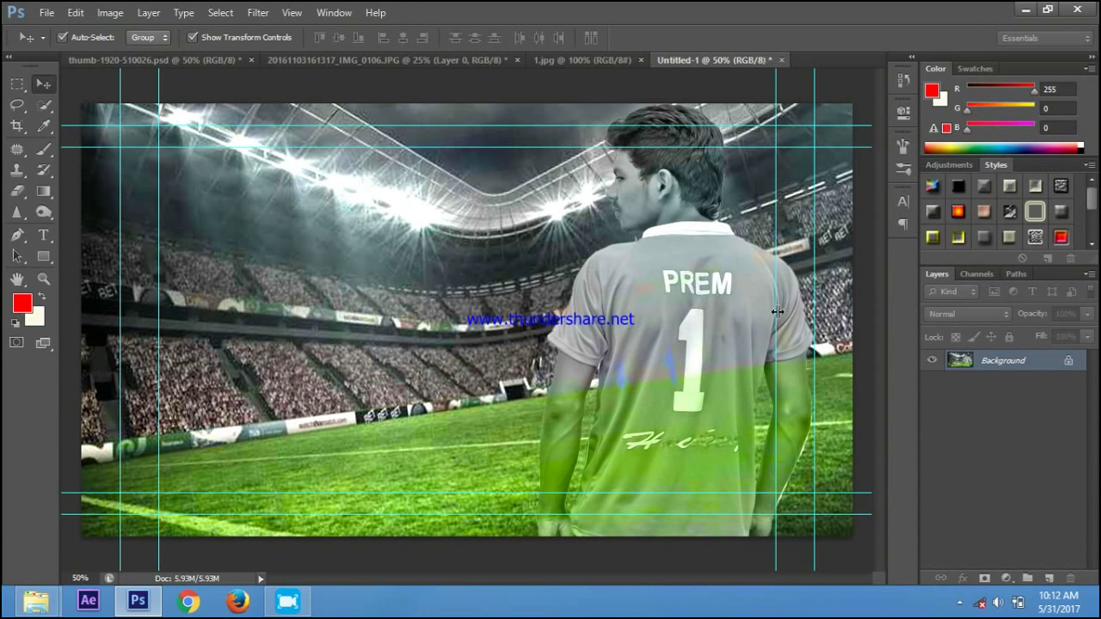
Unlock the flattened Background into Layer 0 and deselect it to dismiss its handles.
double_click(1069, 364)
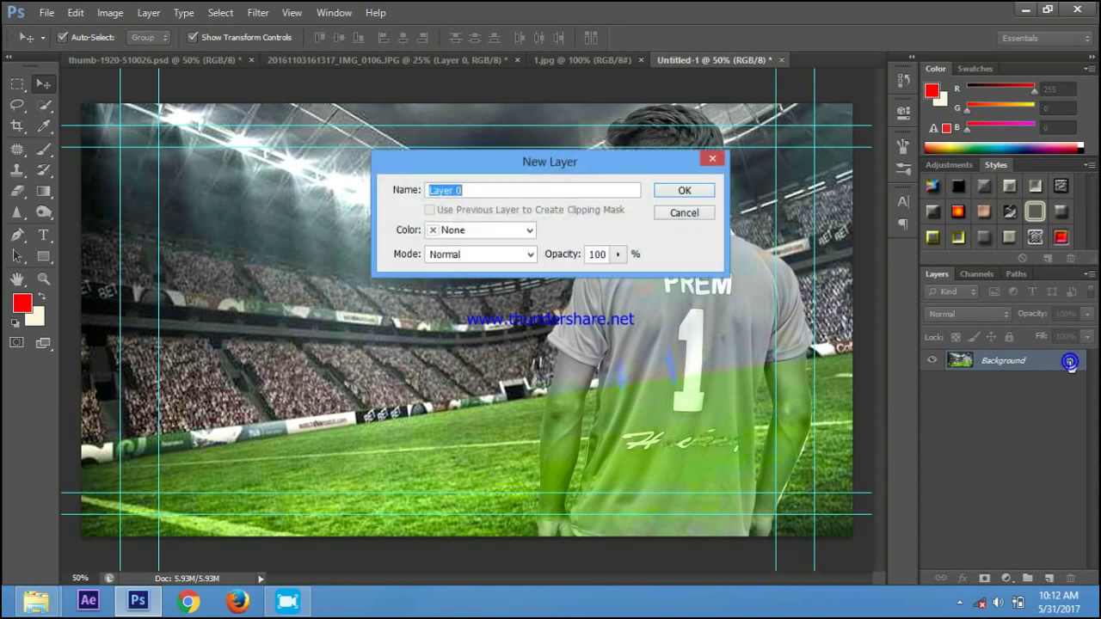
left_click(685, 190)
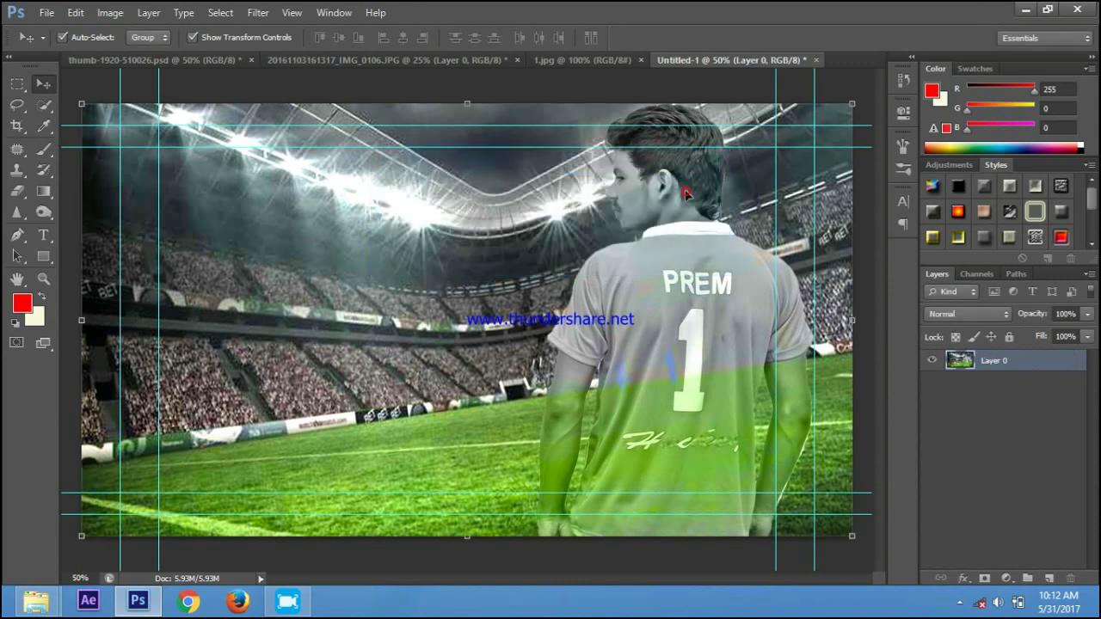
left_click(980, 409)
left_click(988, 370)
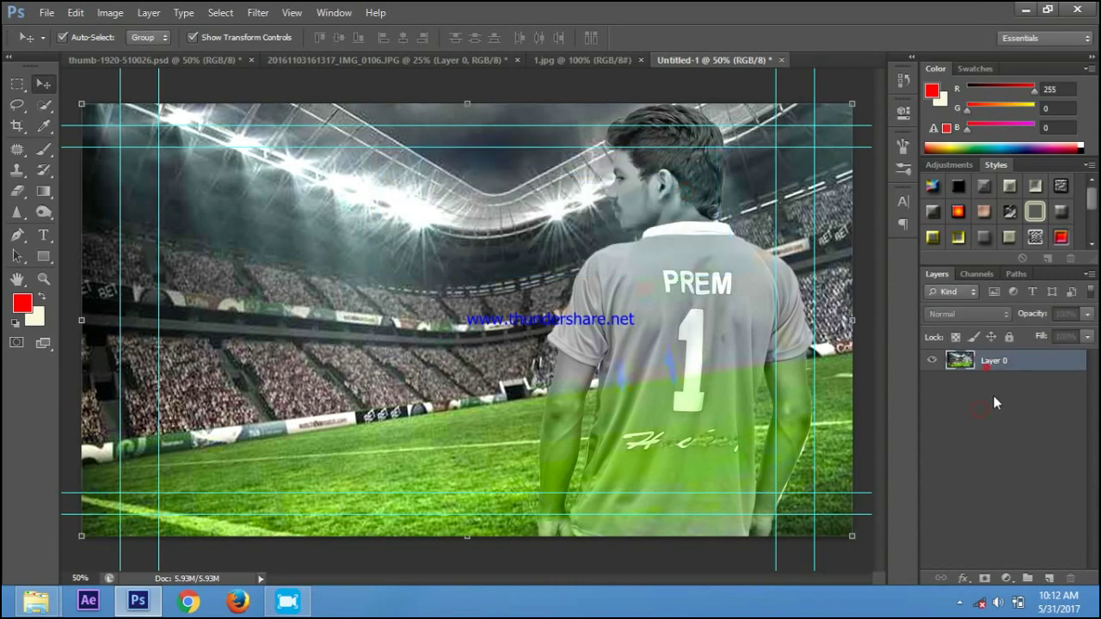
left_click(978, 406)
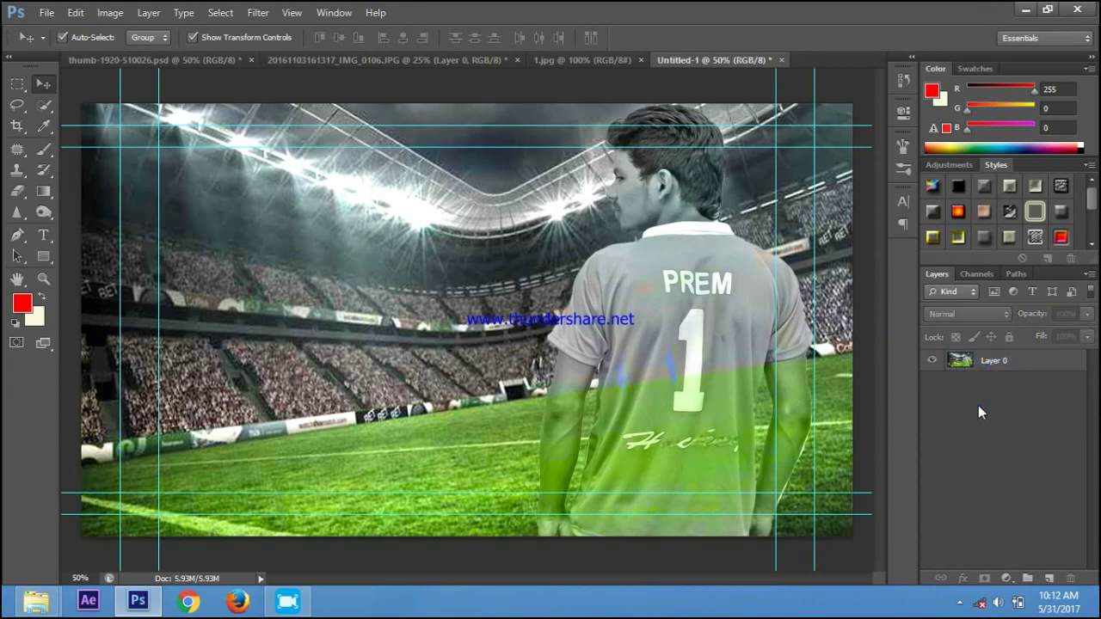
In the thumb-1920 reference poster, hide effect Layers 6, 2, 1, 3 and 7.
key("ctrl+minus")
key("ctrl+plus")
key("ctrl+minus")
key("ctrl+plus")
left_click(309, 55)
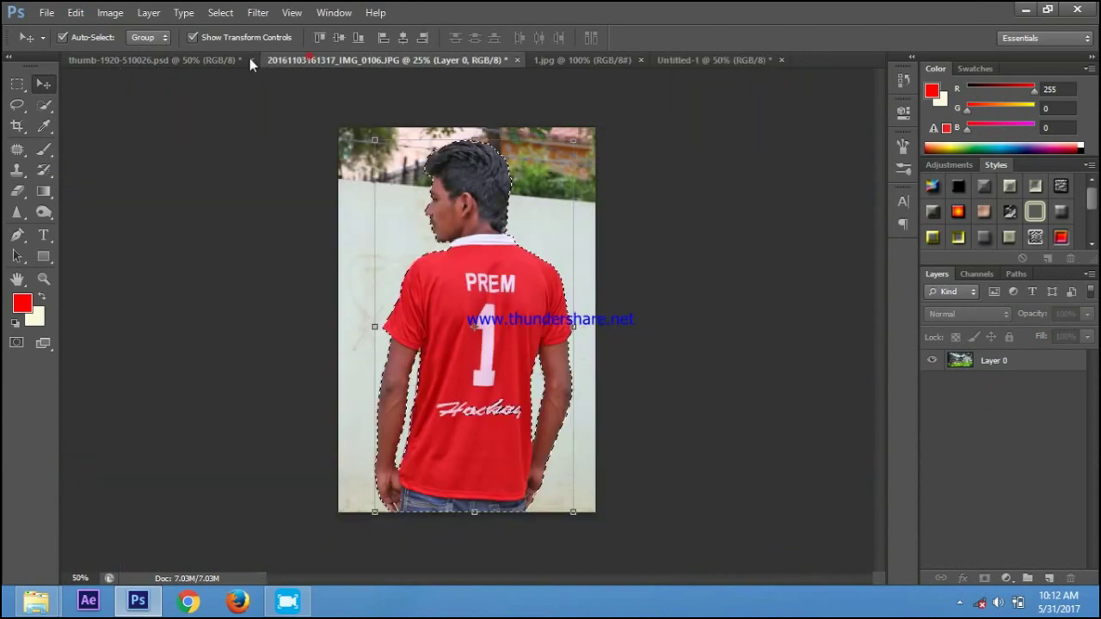
left_click(242, 59)
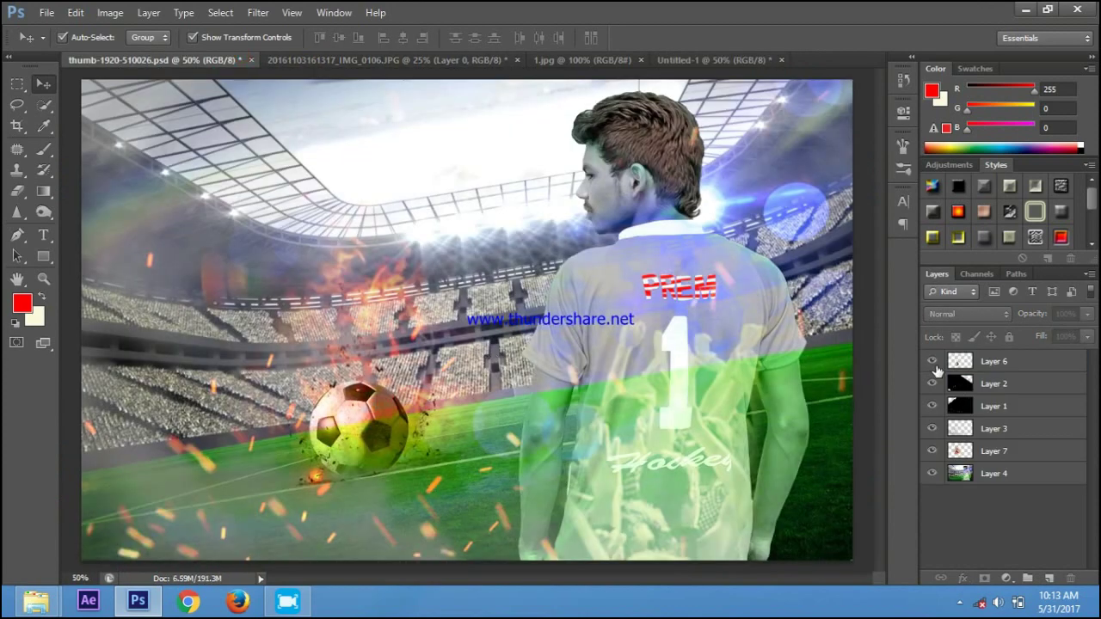
left_click_drag(933, 362, 932, 384)
left_click(933, 429)
left_click(933, 451)
left_click(932, 406)
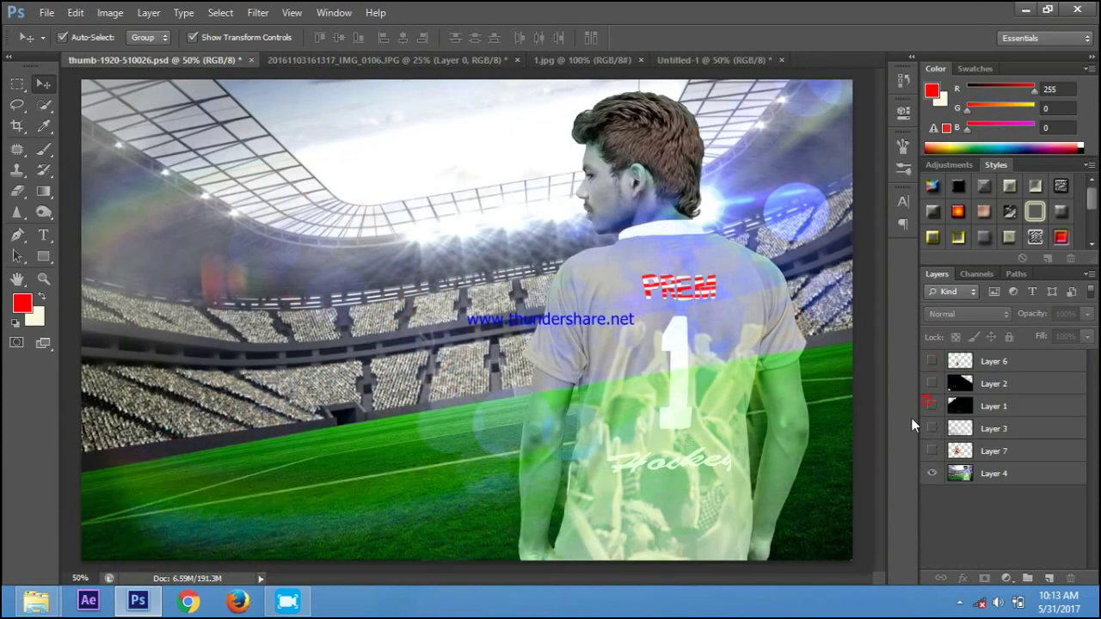
Zoom the reference poster between 33.3% and 50% to study its background.
key("ctrl+minus")
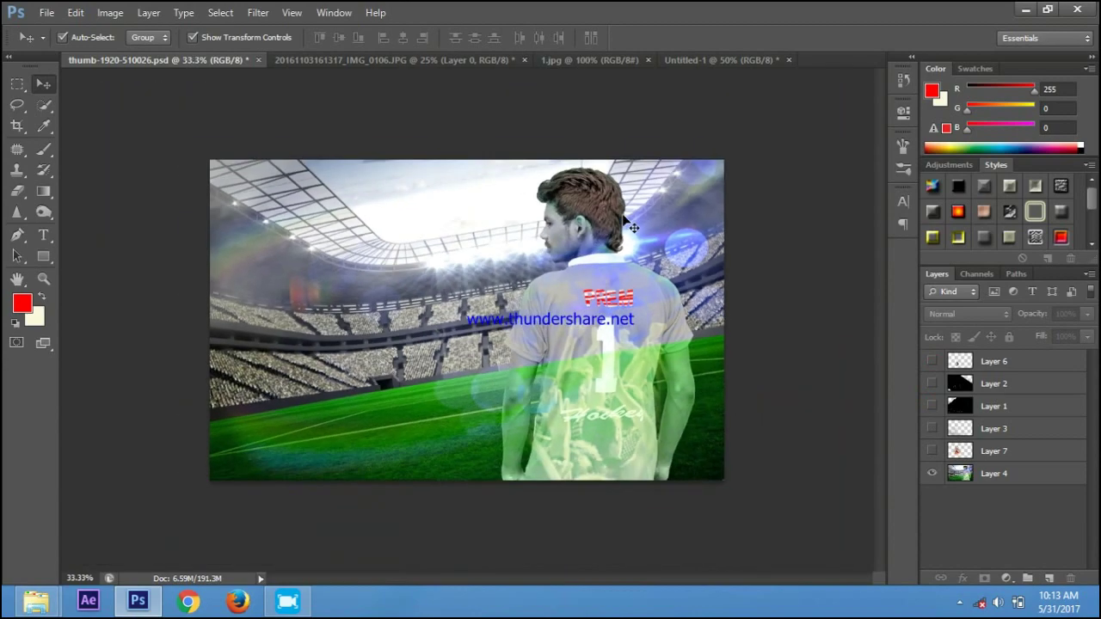
key("ctrl+plus")
key("ctrl+minus")
key("ctrl+plus")
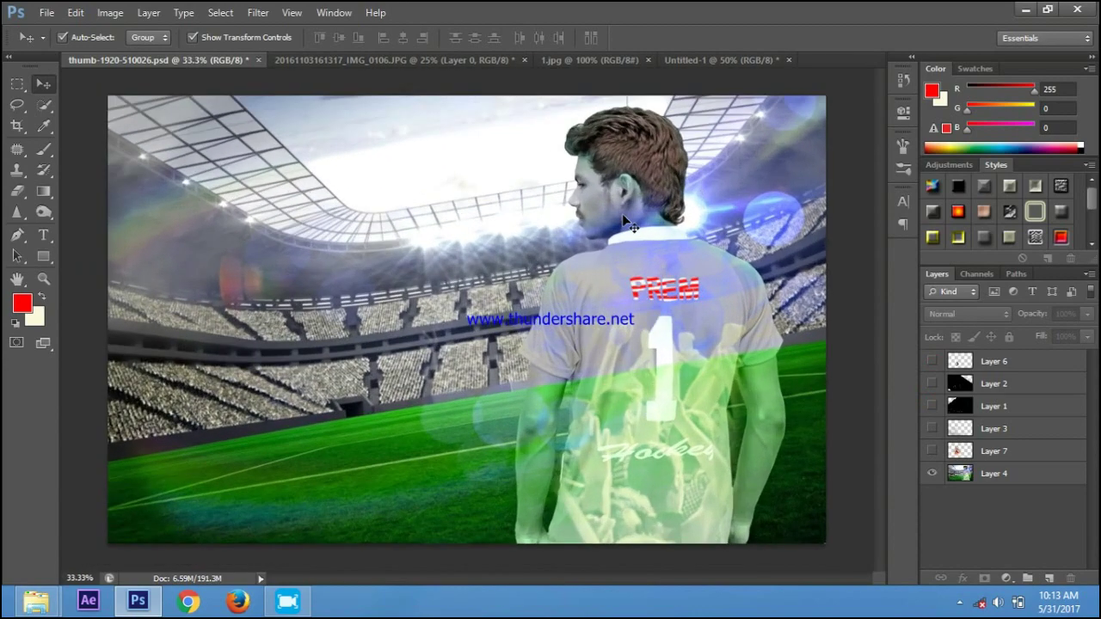
key("ctrl+minus")
key("ctrl+plus")
key("ctrl+minus")
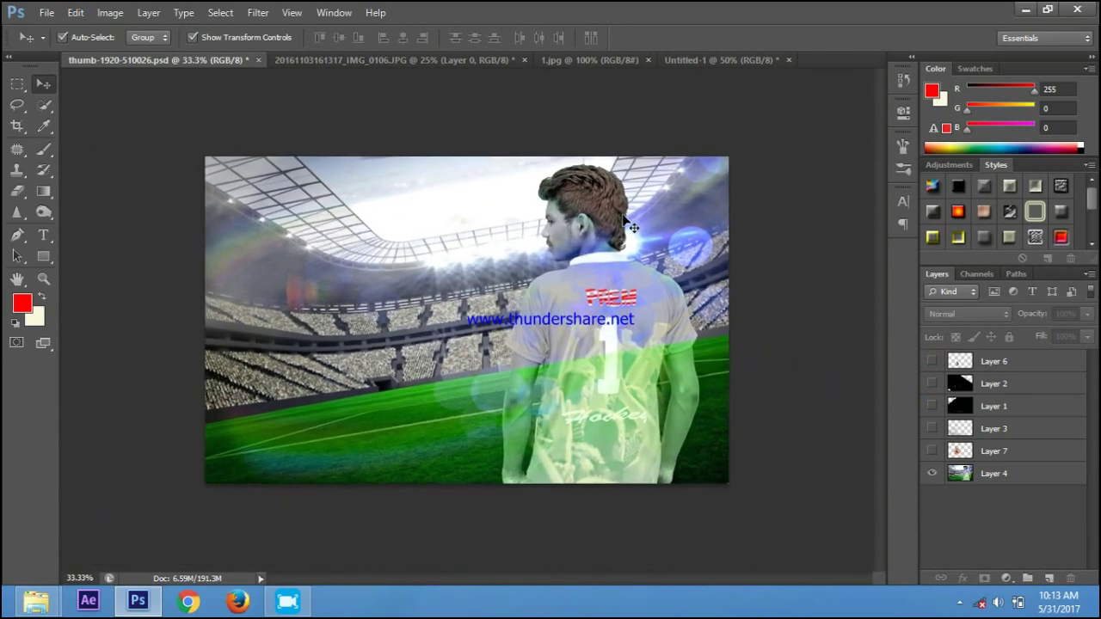
key("ctrl+plus")
key("ctrl+minus")
key("ctrl+plus")
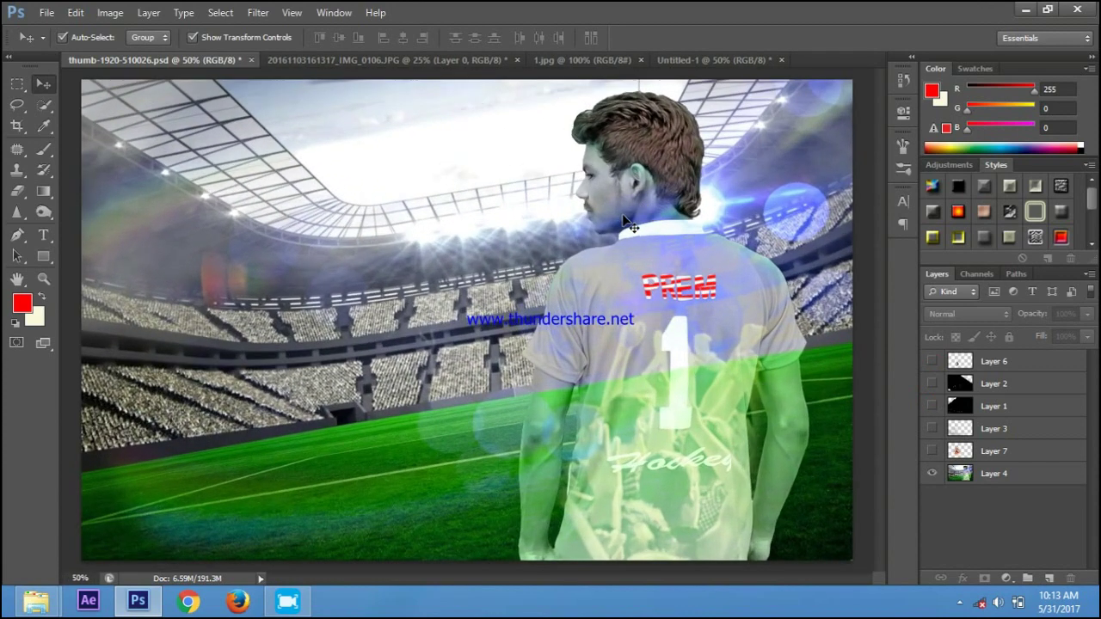
Return to Untitled-1, view it at 33.3%, and bring up the Open dialog.
left_click(750, 62)
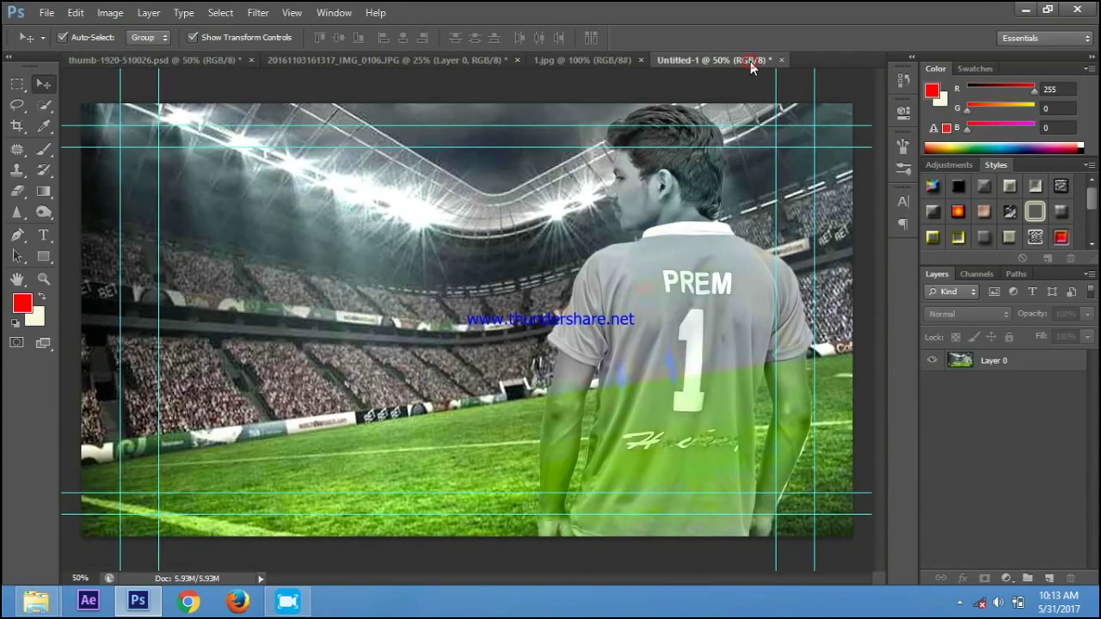
key("ctrl+minus")
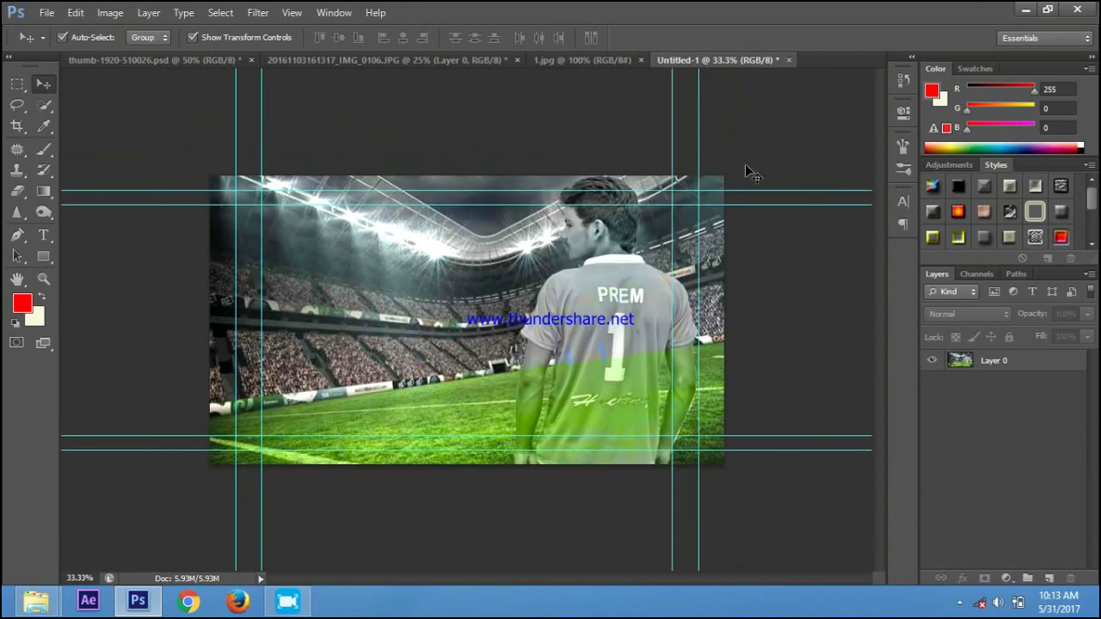
key("ctrl+plus")
key("ctrl+minus")
key("ctrl+plus")
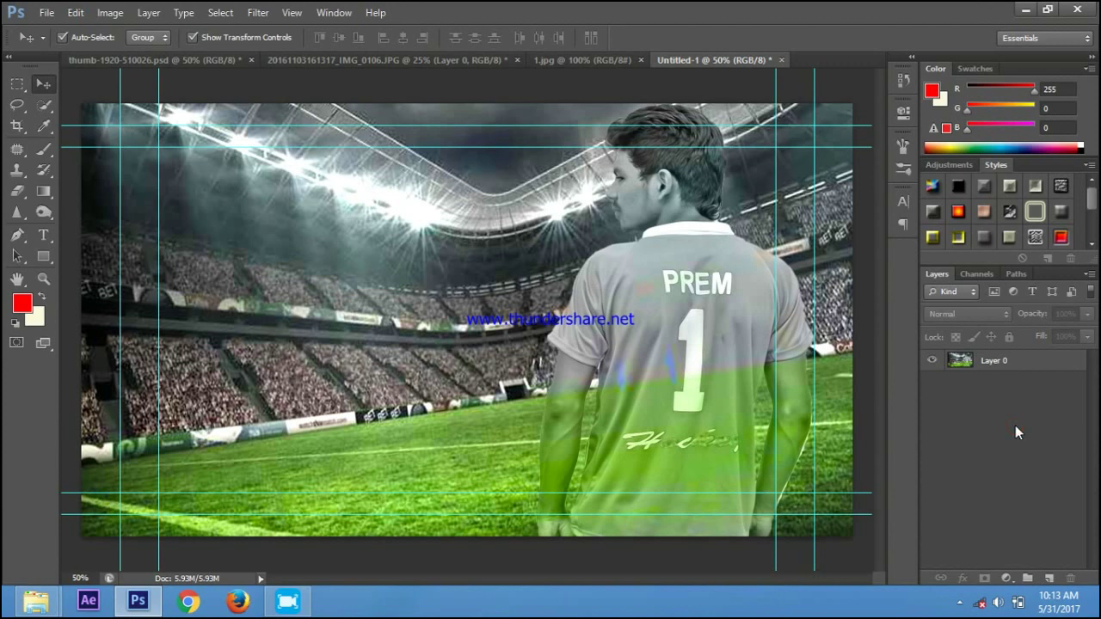
key("ctrl+minus")
key("ctrl+plus")
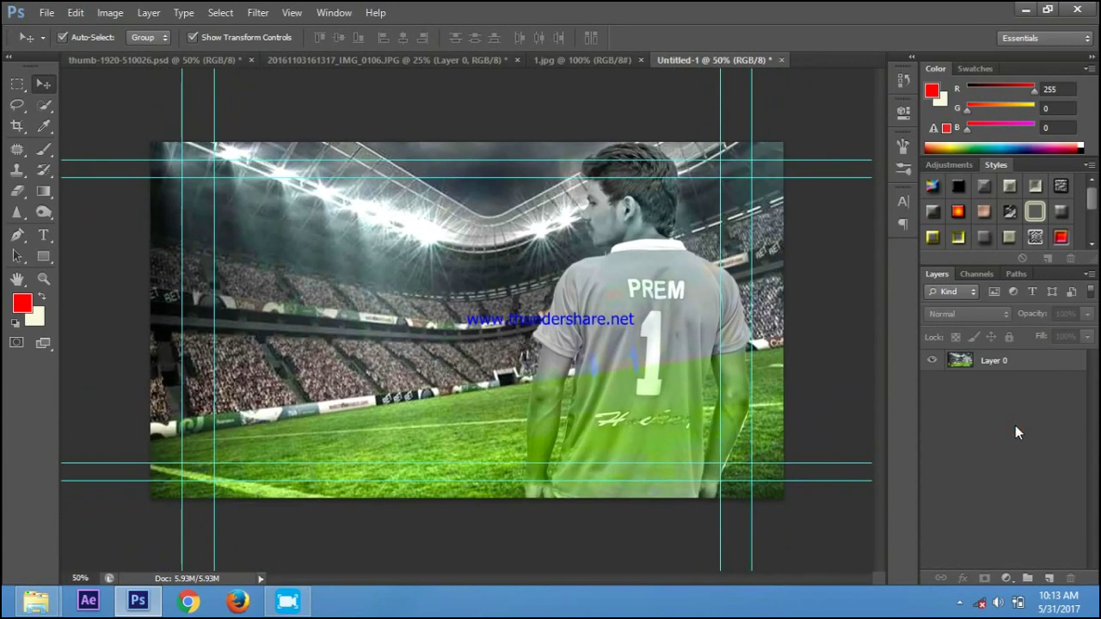
key("ctrl+minus")
key("ctrl+o")
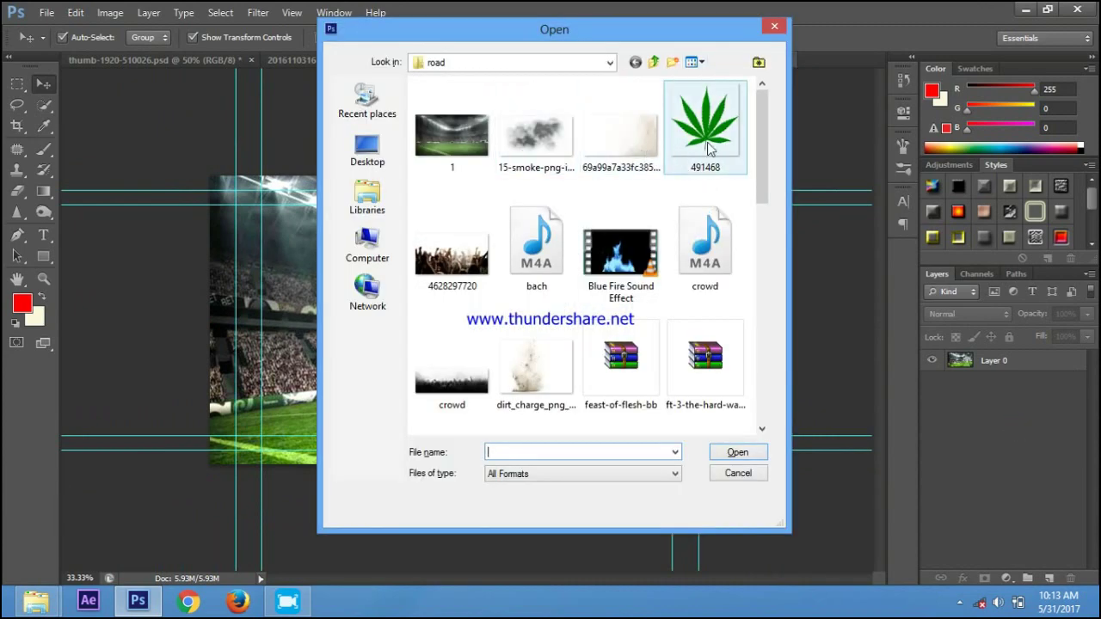
mouse_move(764, 133)
left_mouse_down()
mouse_move(786, 266)
mouse_move(786, 372)
mouse_move(775, 108)
left_mouse_up()
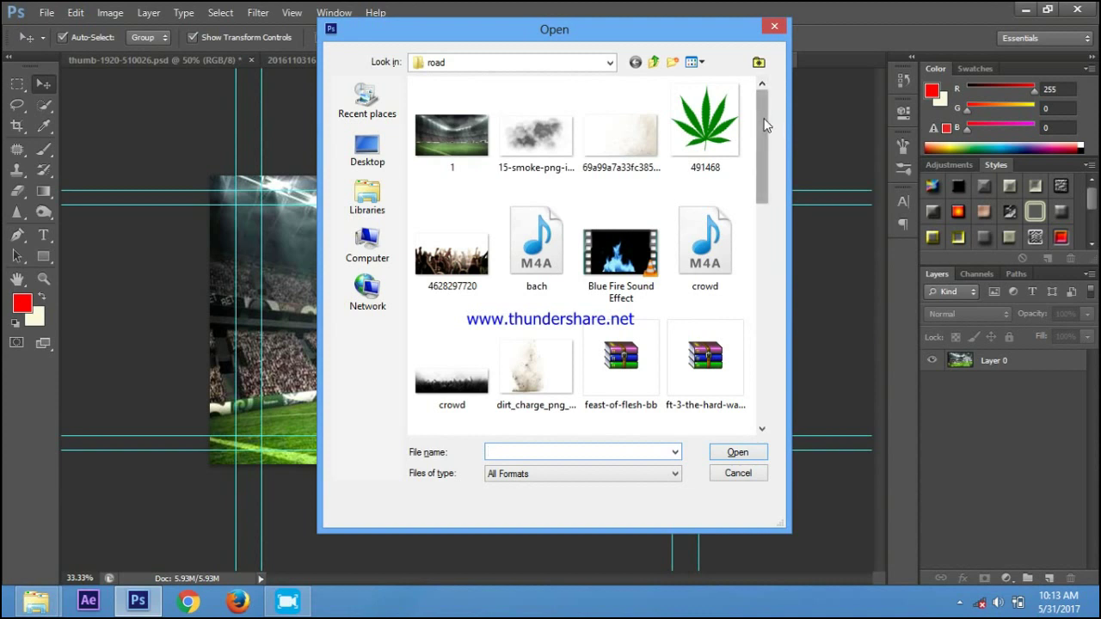
mouse_move(767, 124)
left_mouse_down()
mouse_move(766, 142)
mouse_move(771, 106)
left_mouse_up()
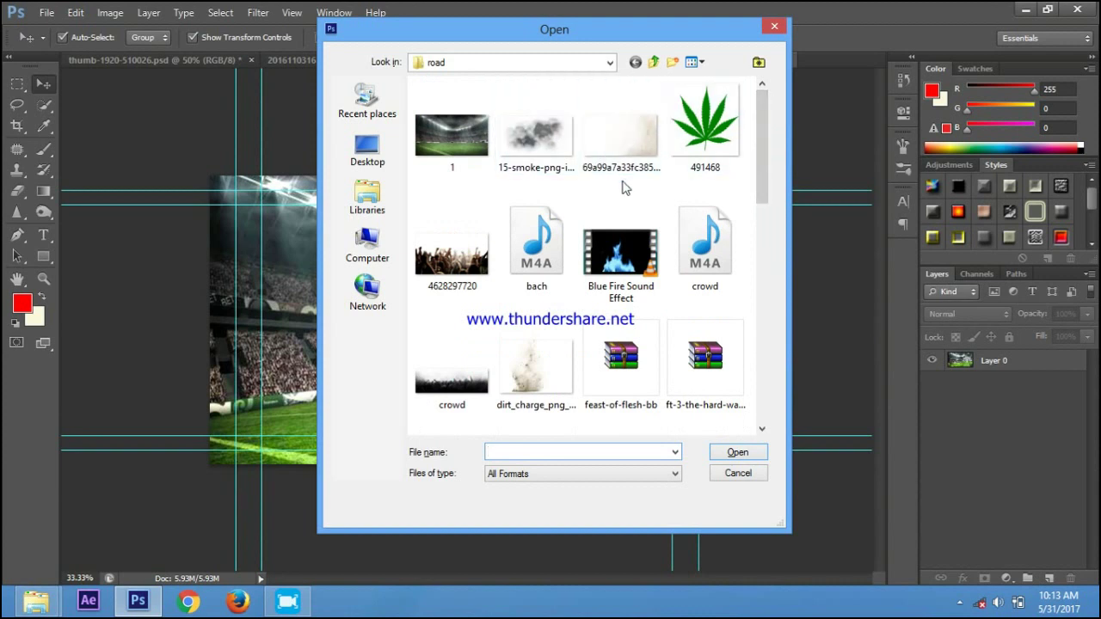
left_click(550, 224)
scroll(551, 223, "down", 1)
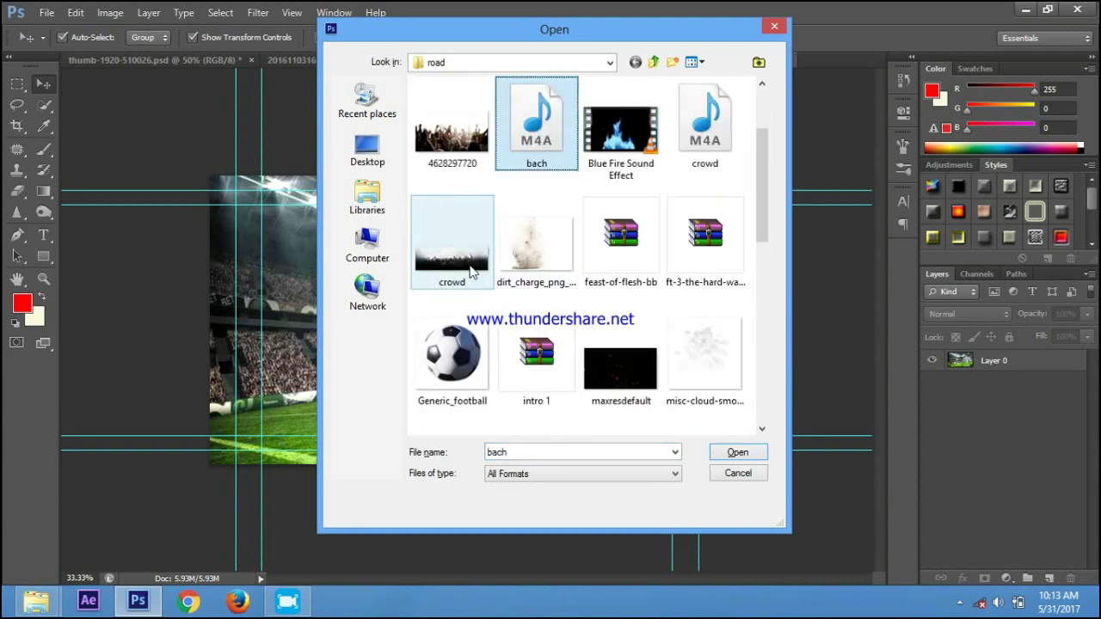
left_click(477, 135)
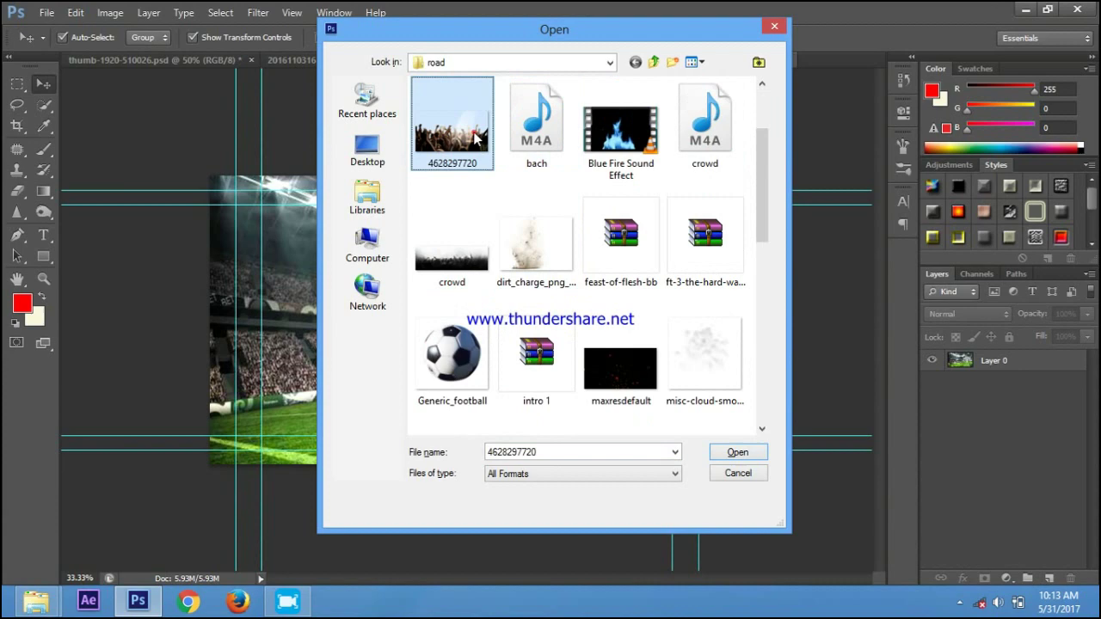
left_click(748, 454)
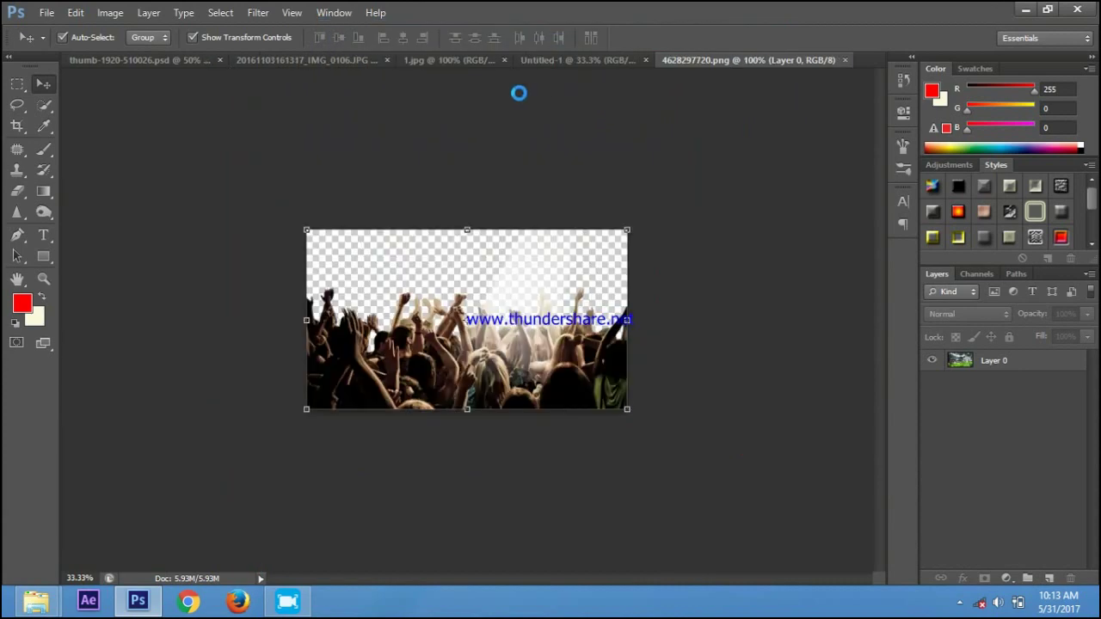
Close the plain stadium 1.jpg, keeping unsaved Untitled-1 open, and return to the crowd document.
left_click_drag(445, 368, 443, 387)
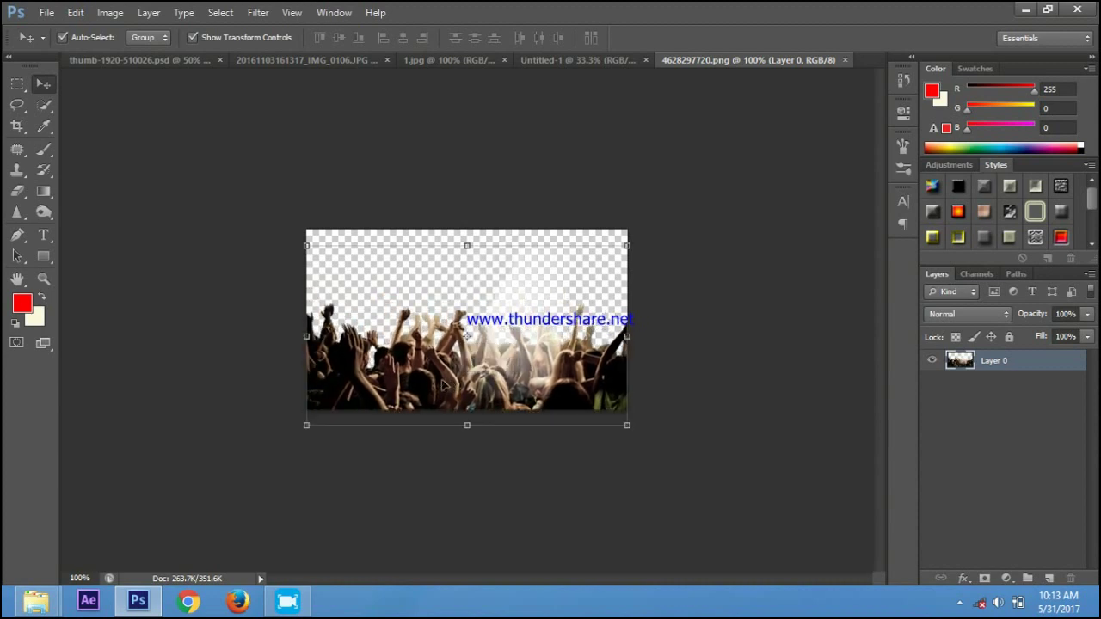
left_click(638, 61)
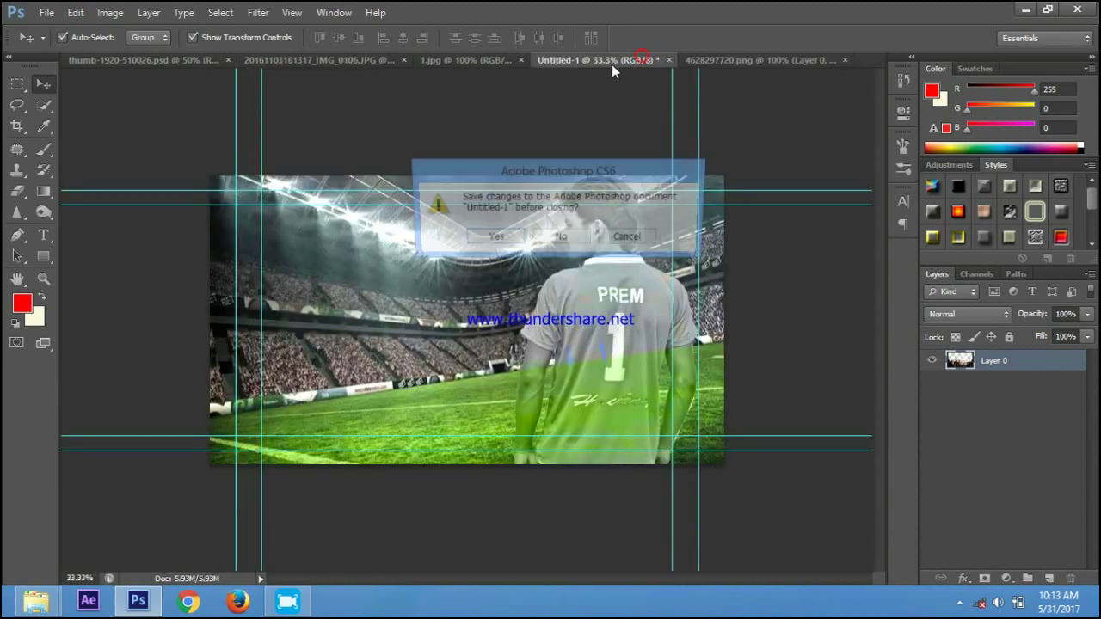
left_click(626, 239)
left_click(510, 61)
left_click(528, 61)
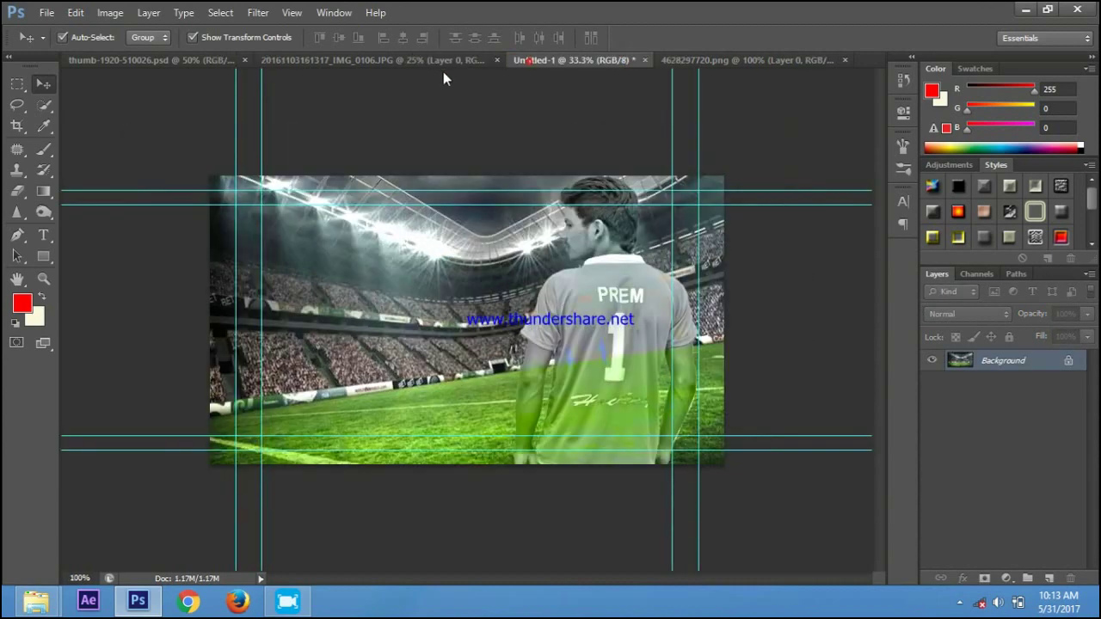
left_click(428, 61)
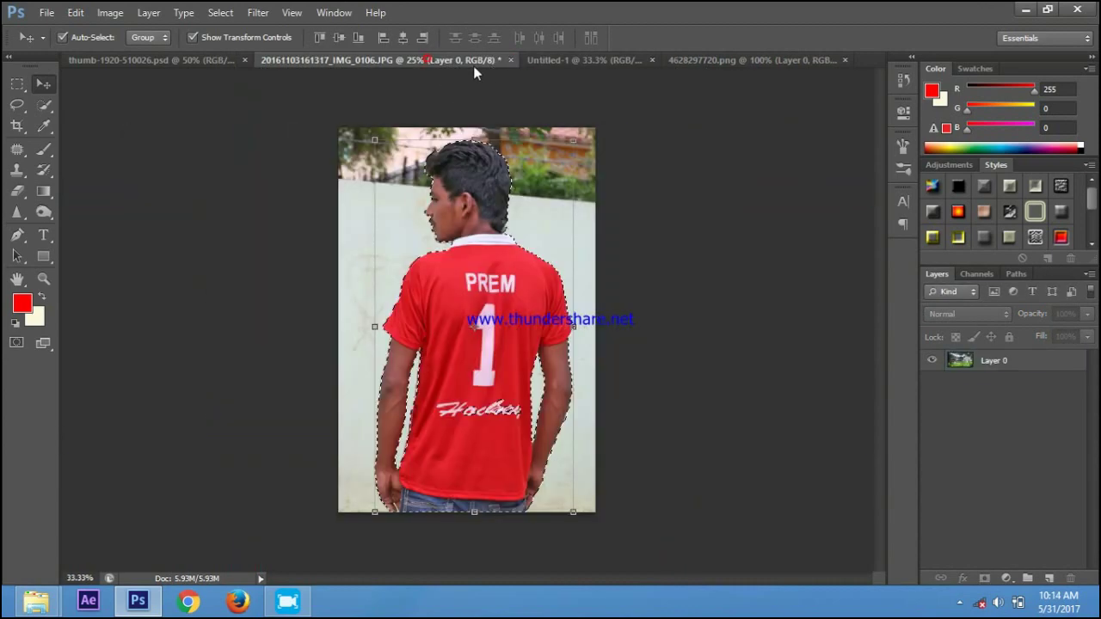
left_click(708, 61)
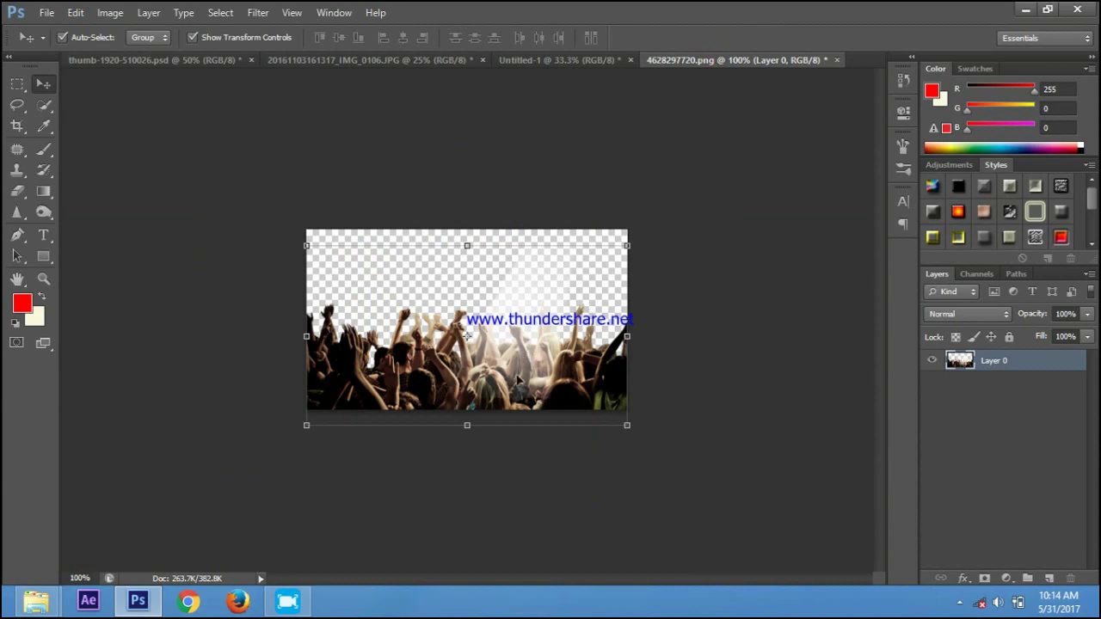
Copy the crowd into Untitled-1 as Layer 1, enlarge it and place it lower right.
mouse_move(519, 379)
left_mouse_down()
mouse_move(313, 67)
mouse_move(568, 360)
mouse_move(368, 302)
mouse_move(300, 233)
left_mouse_up()
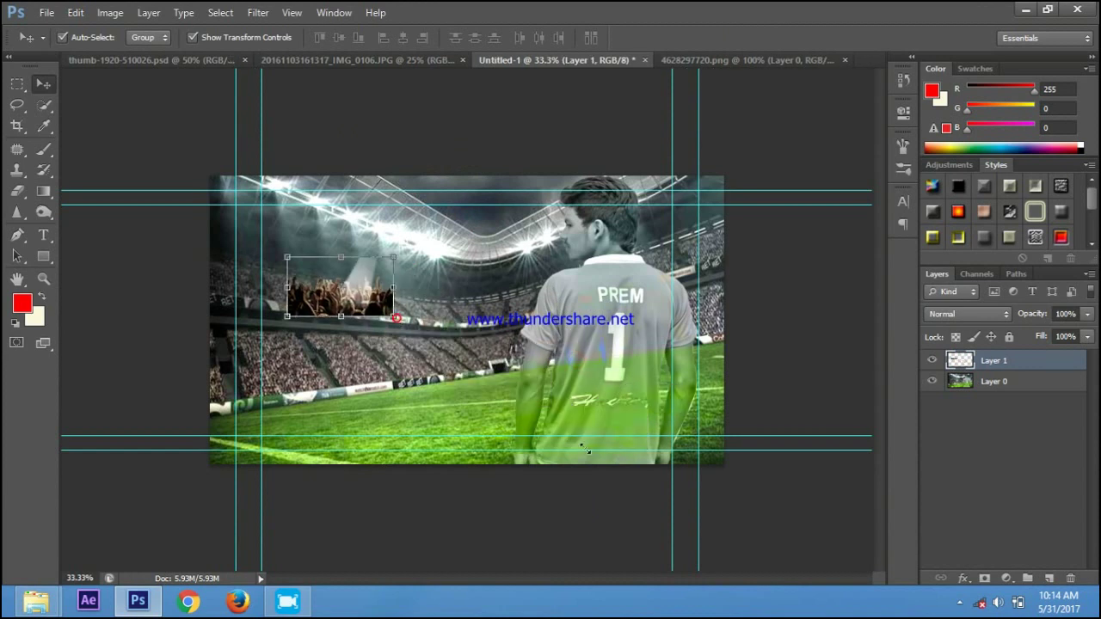
left_click_drag(393, 316, 677, 463)
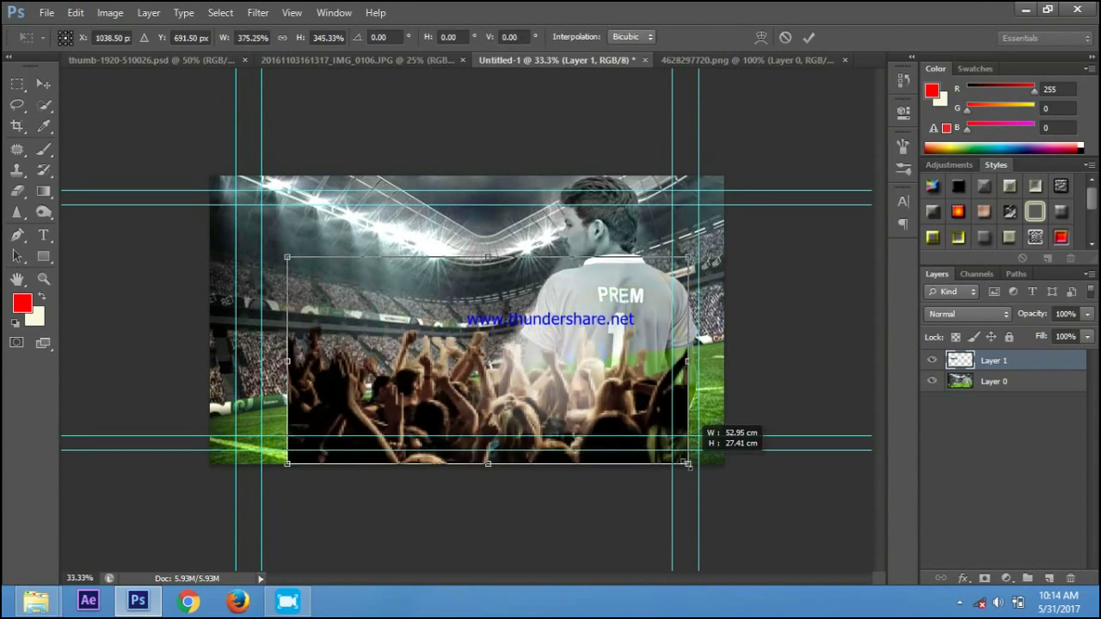
mouse_move(582, 449)
left_mouse_down()
mouse_move(717, 437)
mouse_move(722, 446)
left_mouse_up()
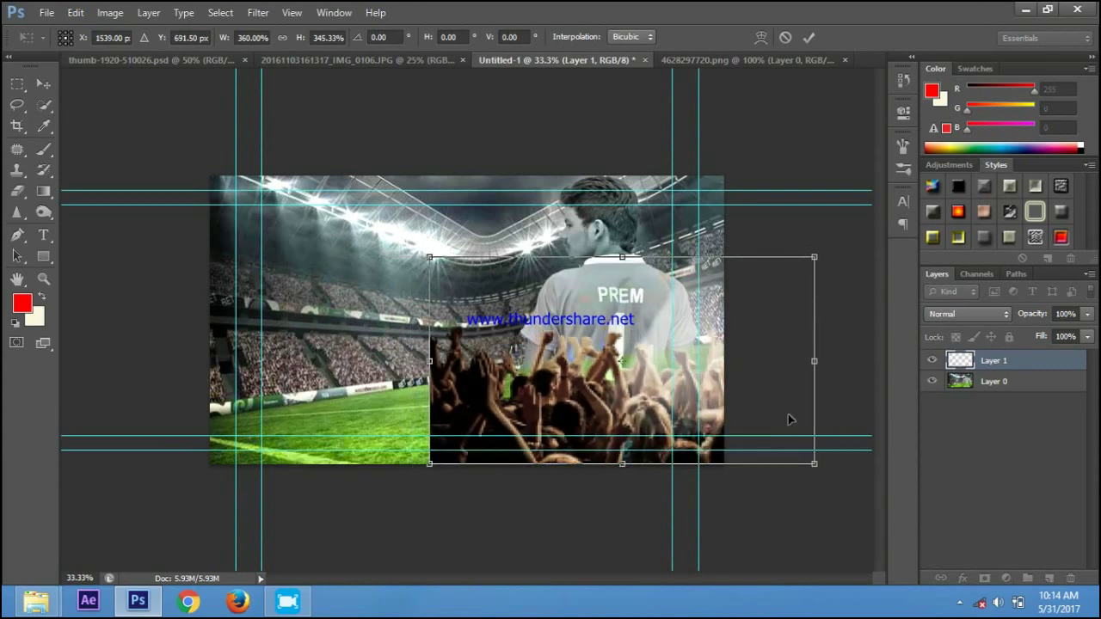
left_click_drag(643, 397, 656, 396)
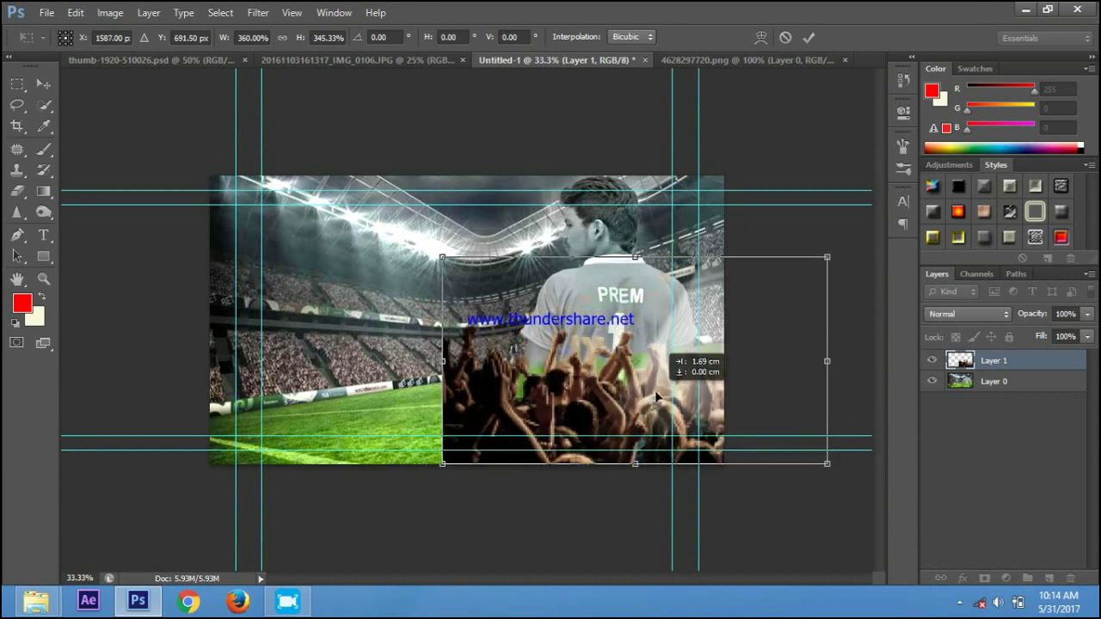
mouse_move(655, 397)
left_mouse_down()
mouse_move(657, 373)
mouse_move(689, 372)
left_mouse_up()
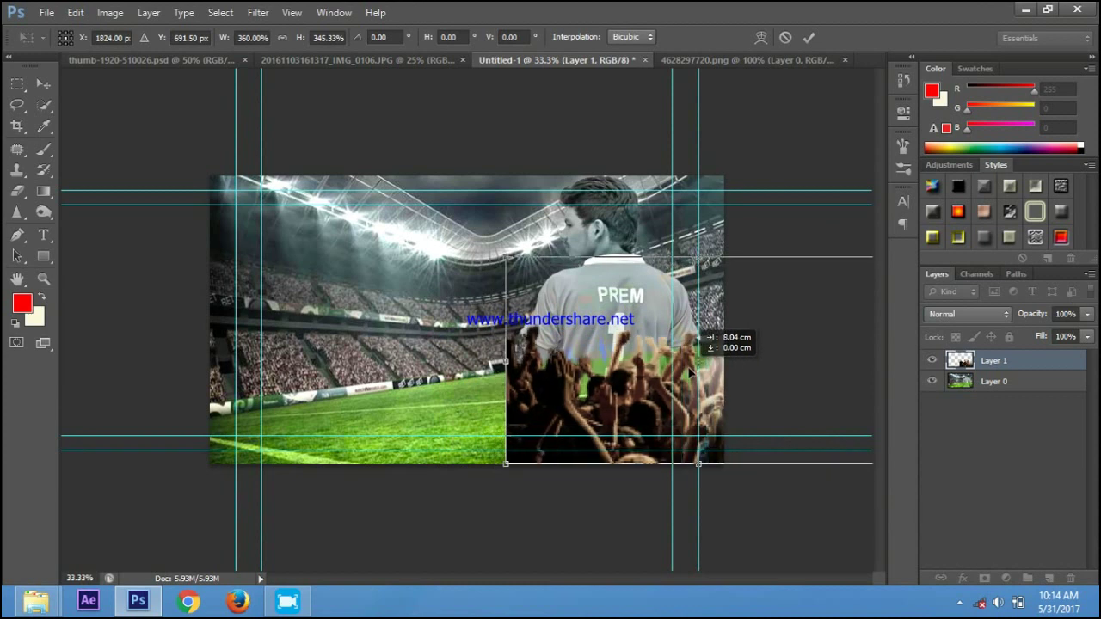
left_click(809, 37)
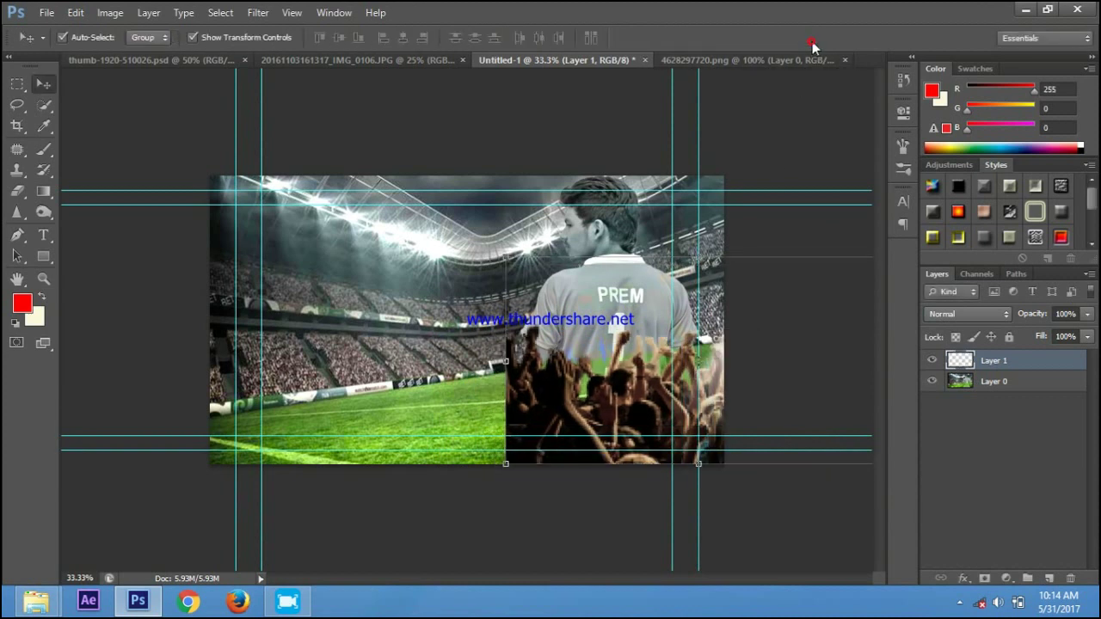
Set the crowd layer to Screen and erase it near the right edge with a 494 px soft brush.
left_click(956, 314)
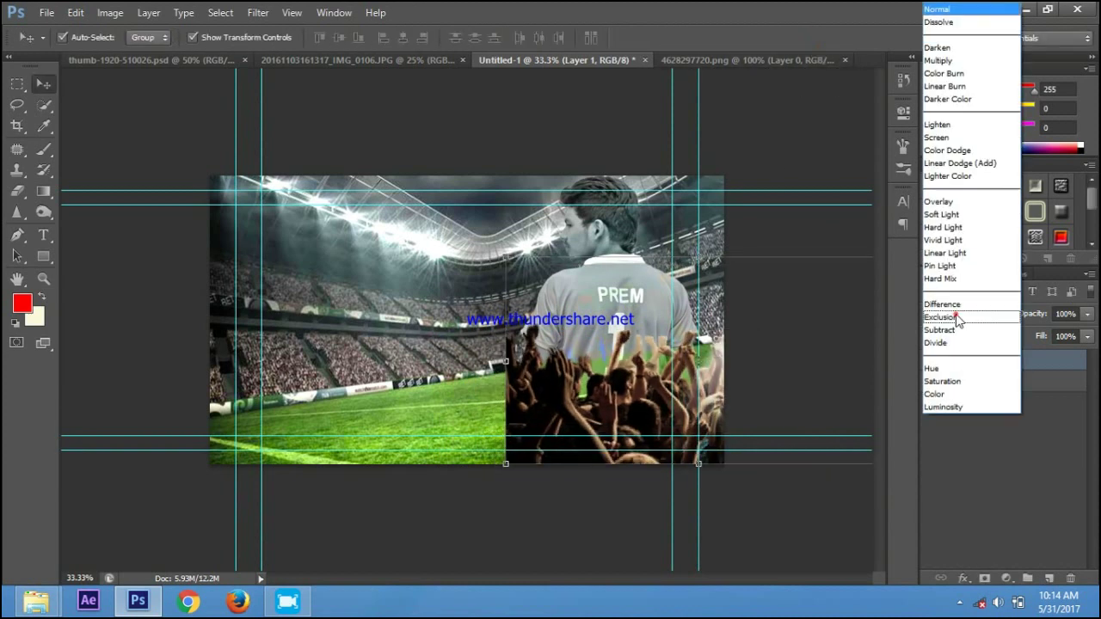
left_click(952, 138)
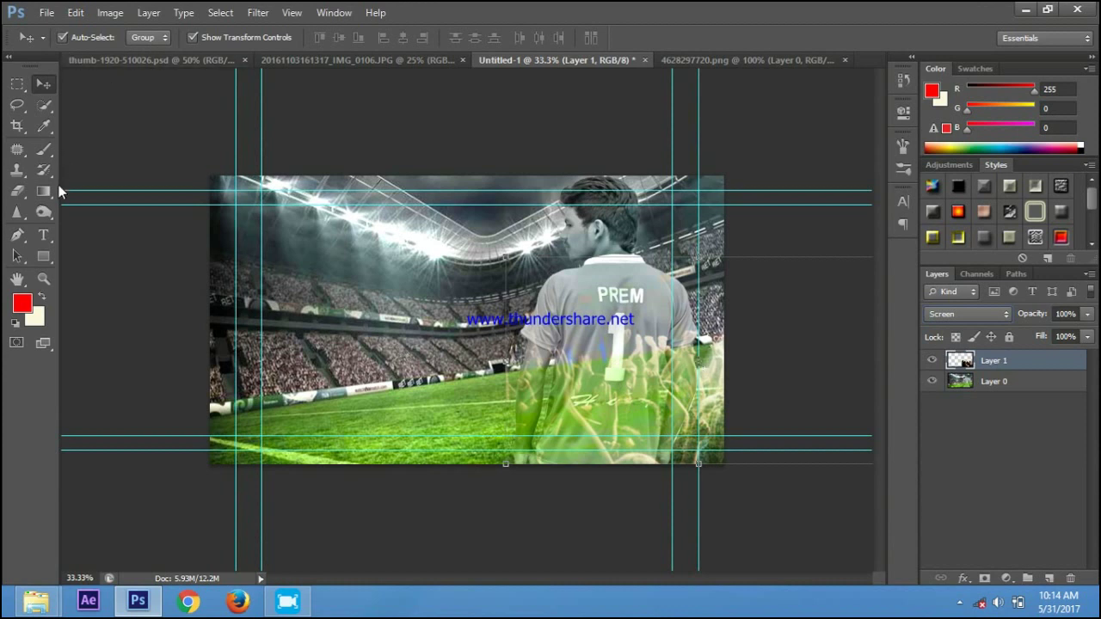
left_click(17, 191)
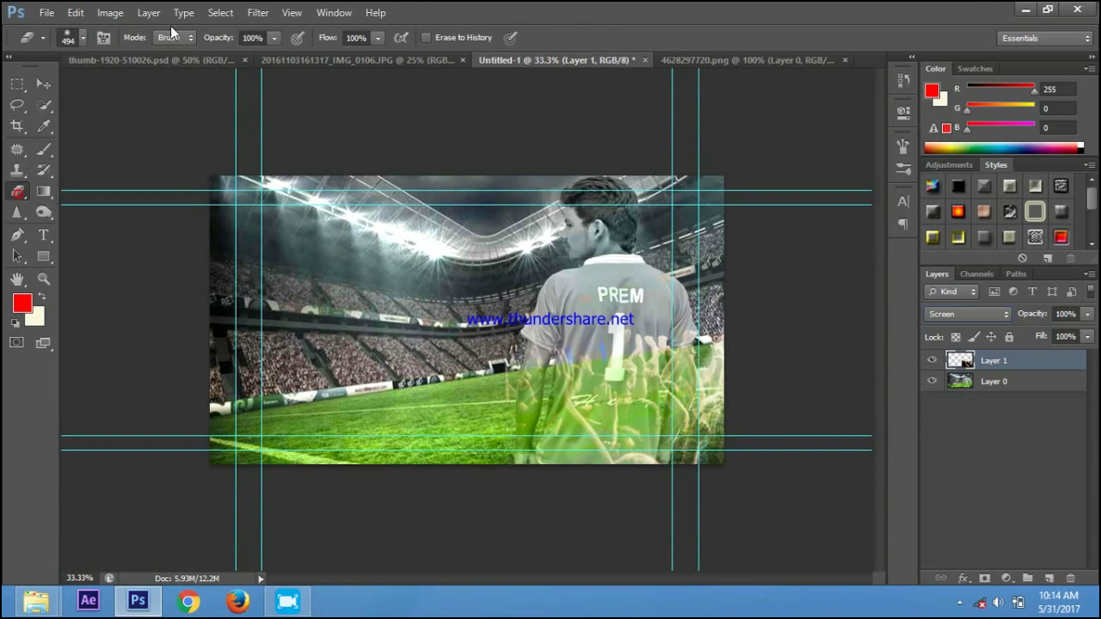
left_click(83, 39)
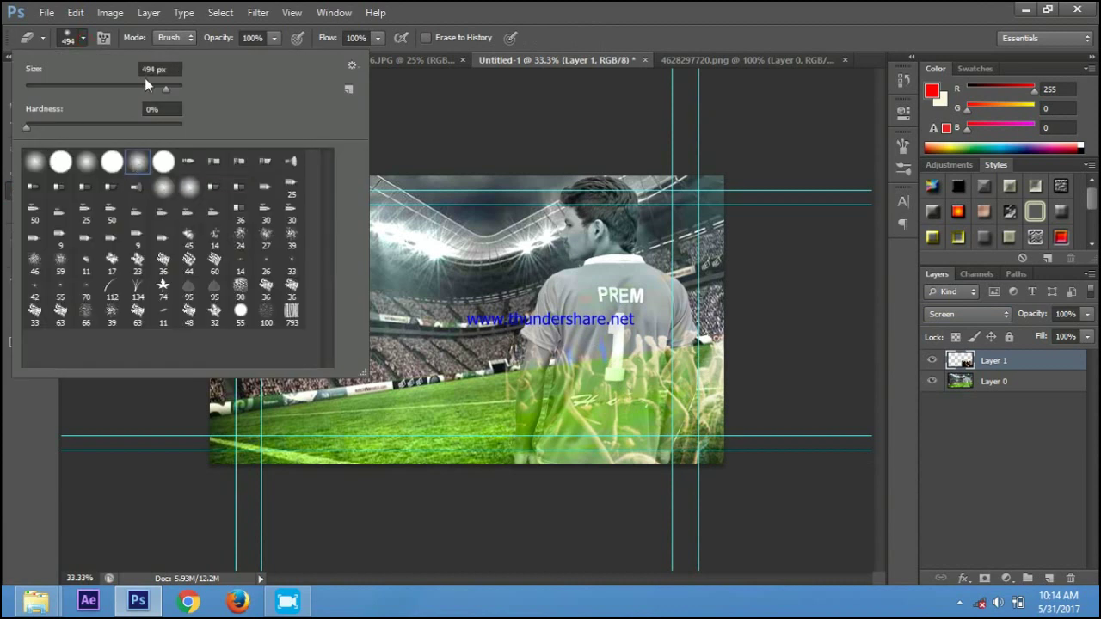
left_click(437, 317)
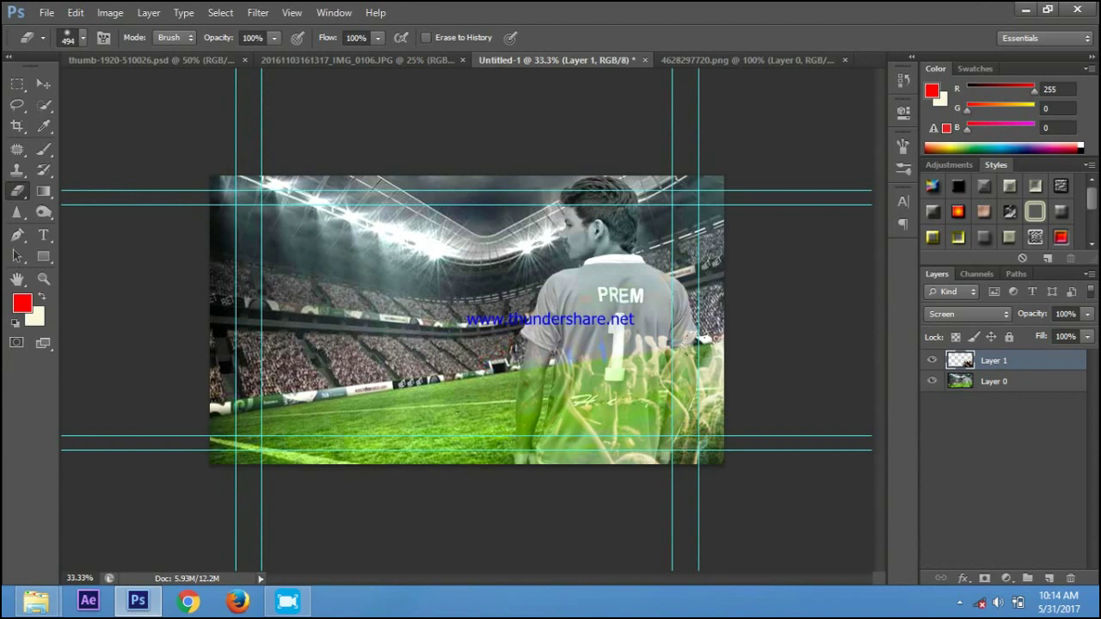
left_click_drag(694, 337, 724, 338)
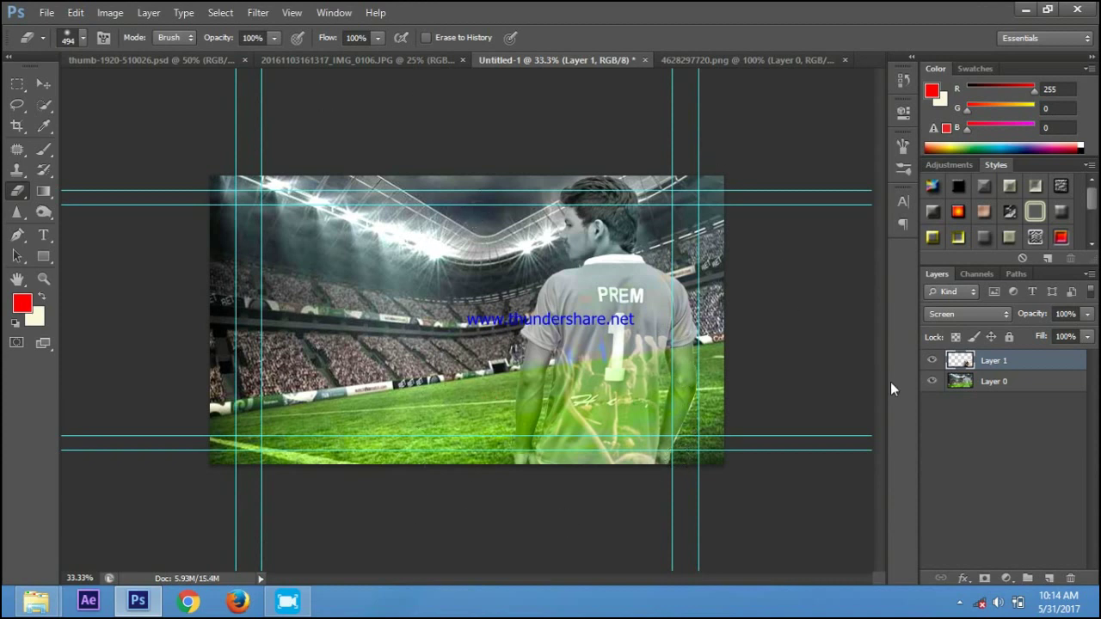
Merge Layer 1 down into Layer 0 and close 4628297720.png without saving.
right_click(1007, 368)
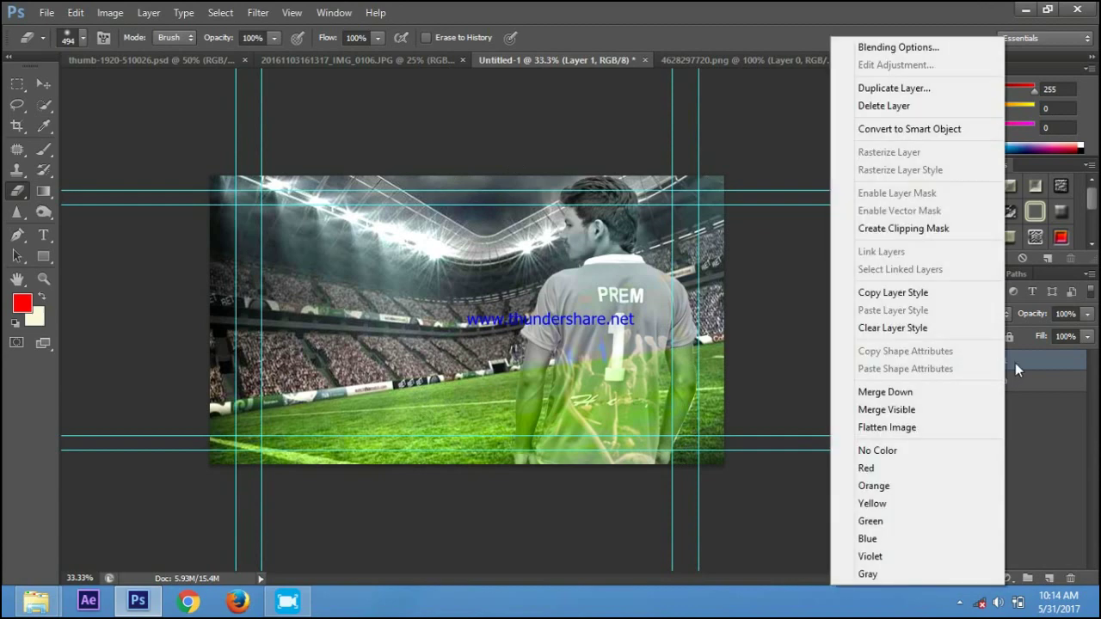
left_click(918, 398)
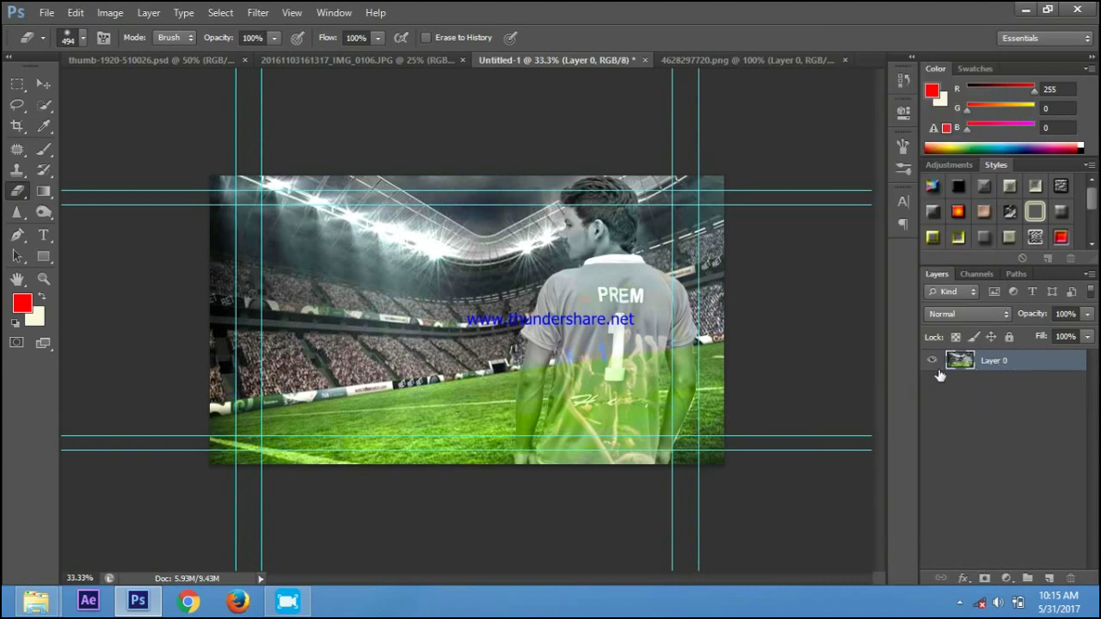
left_click(43, 84)
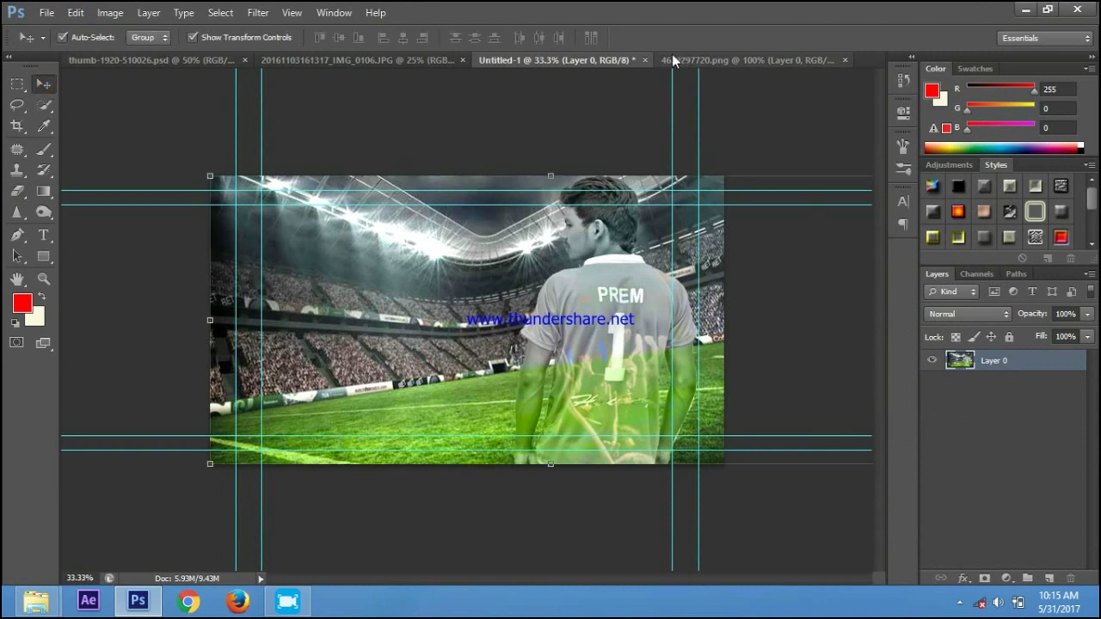
left_click(756, 61)
left_click(845, 60)
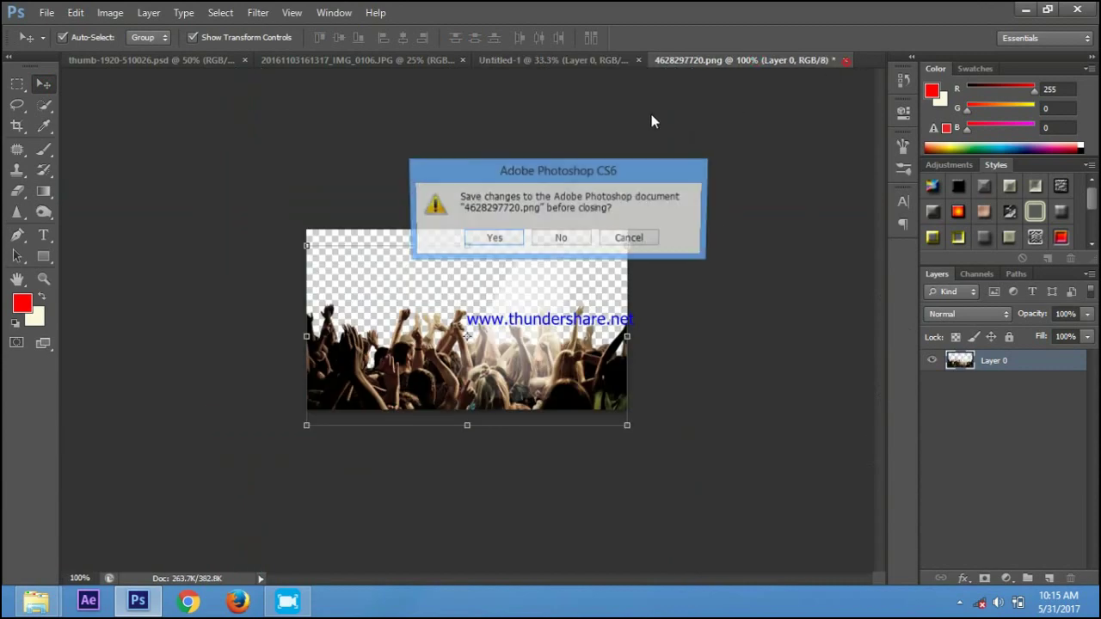
left_click(572, 237)
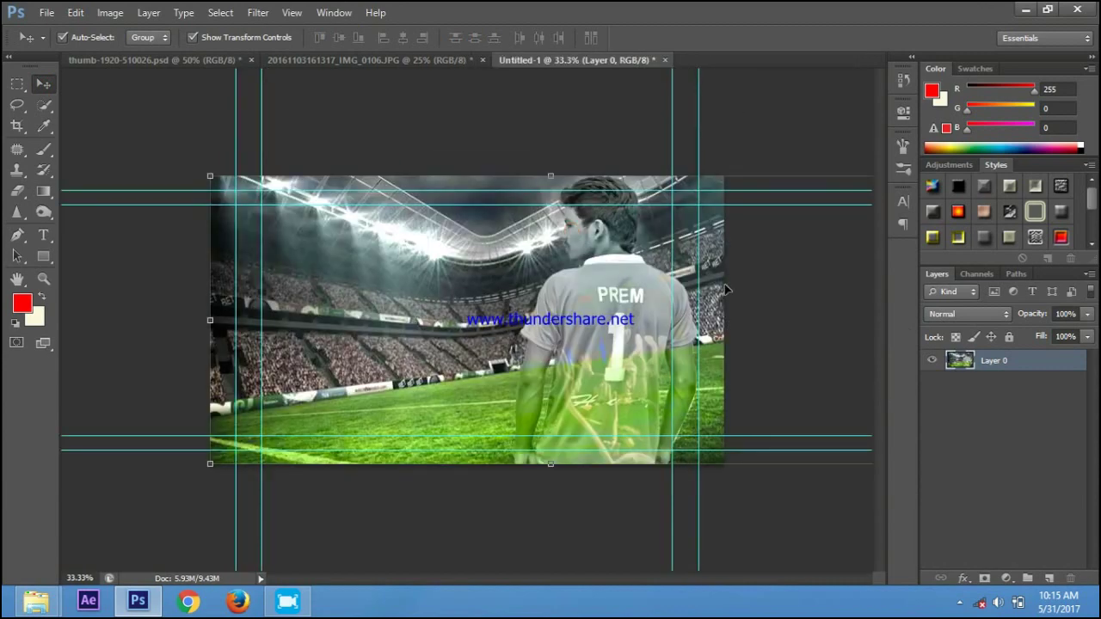
key("ctrl+o")
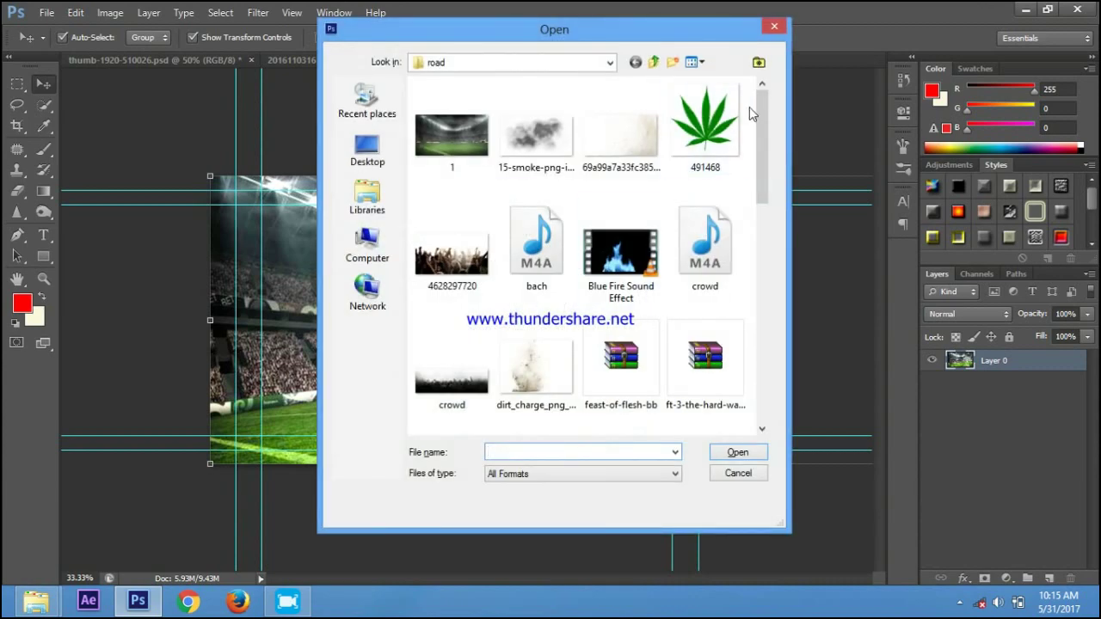
Select the spark image preview-26352pPVBpU95_0014 in the road folder and open it.
mouse_move(757, 98)
left_mouse_down()
mouse_move(782, 222)
mouse_move(770, 317)
mouse_move(745, 239)
mouse_move(638, 163)
left_mouse_up()
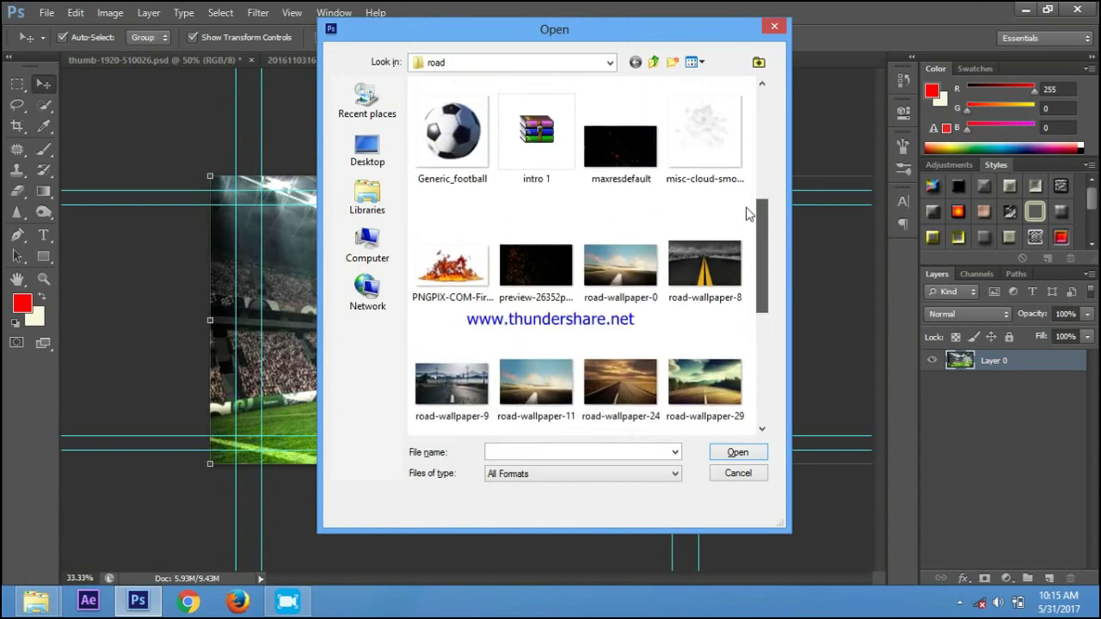
left_click(539, 282)
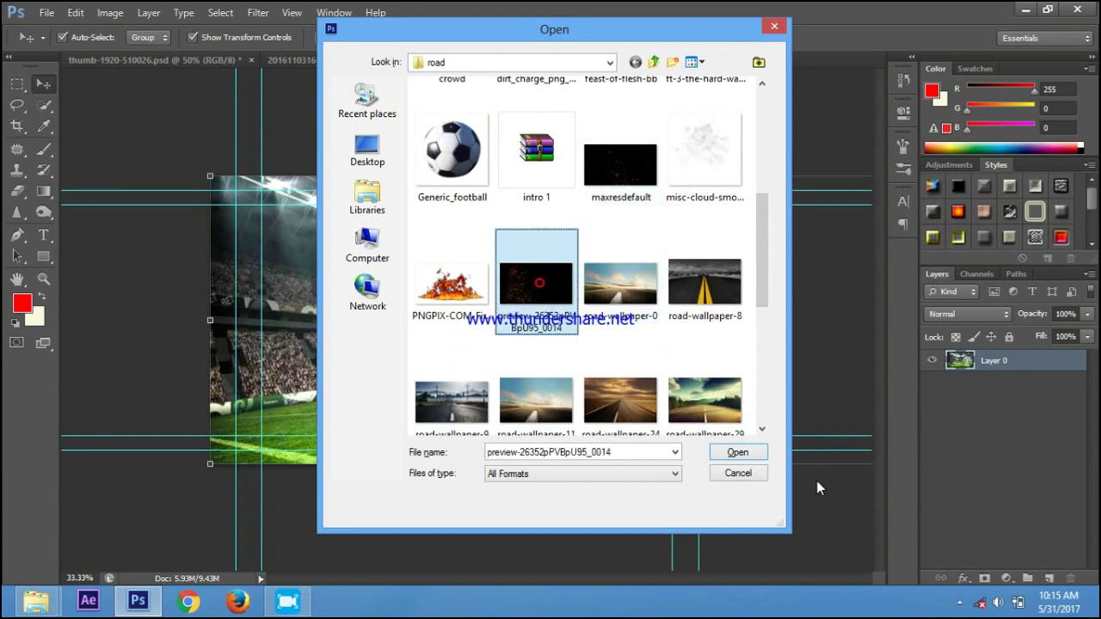
left_click(738, 452)
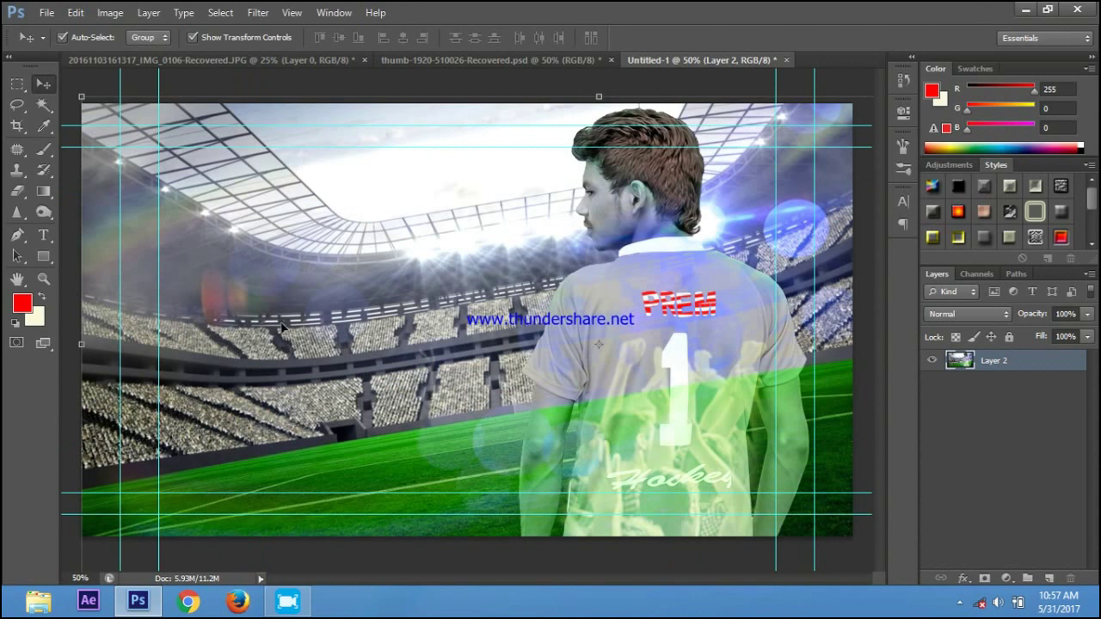
Browse from Desktop into the road folder and open preview-26352pPVBpU95_0014.jpg.
key("ctrl+o")
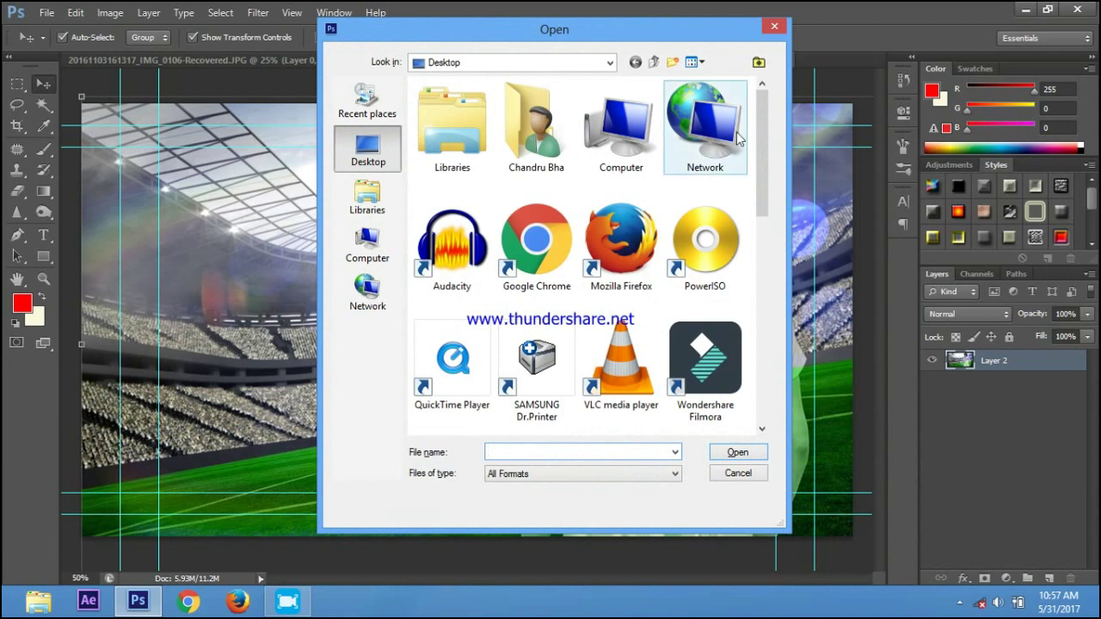
left_click_drag(761, 115, 747, 351)
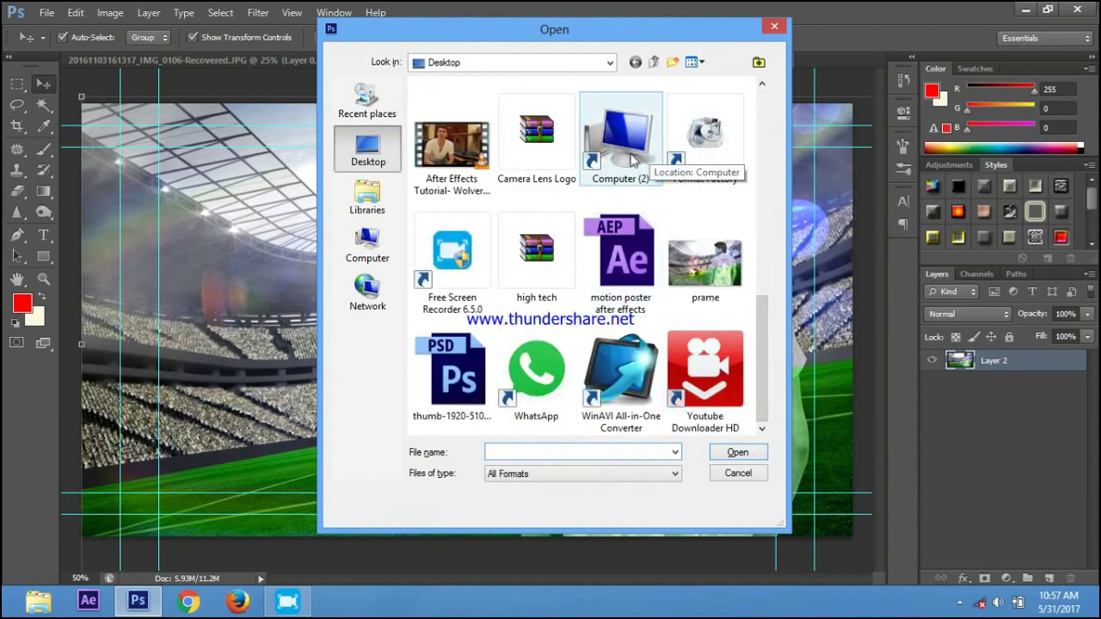
left_click_drag(770, 325, 777, 234)
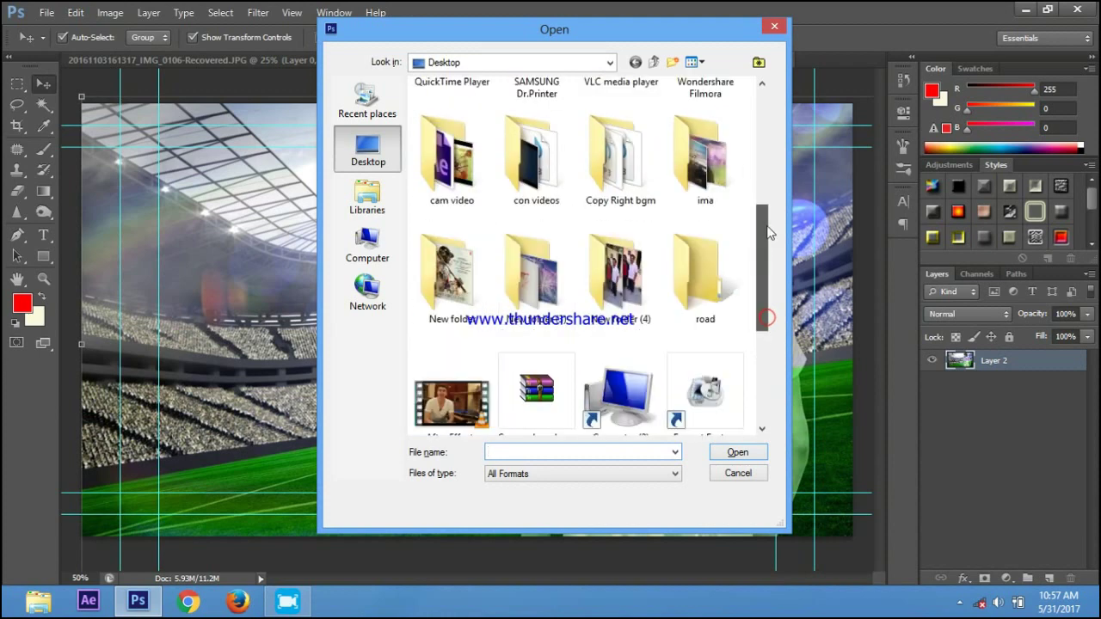
double_click(692, 263)
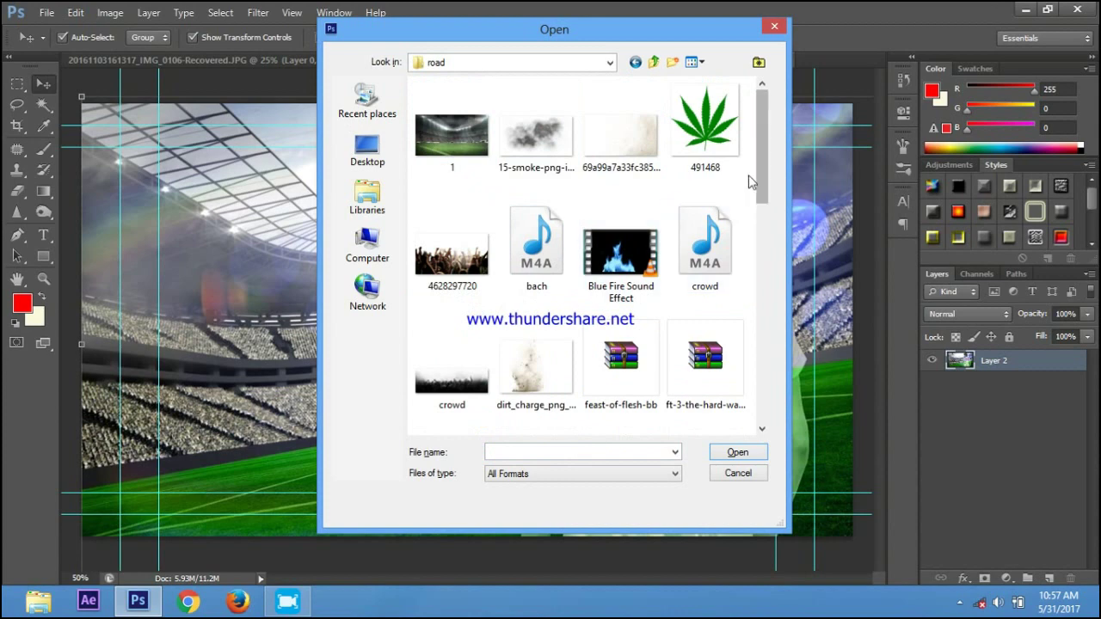
left_click_drag(760, 169, 768, 243)
scroll(768, 243, "down", 1)
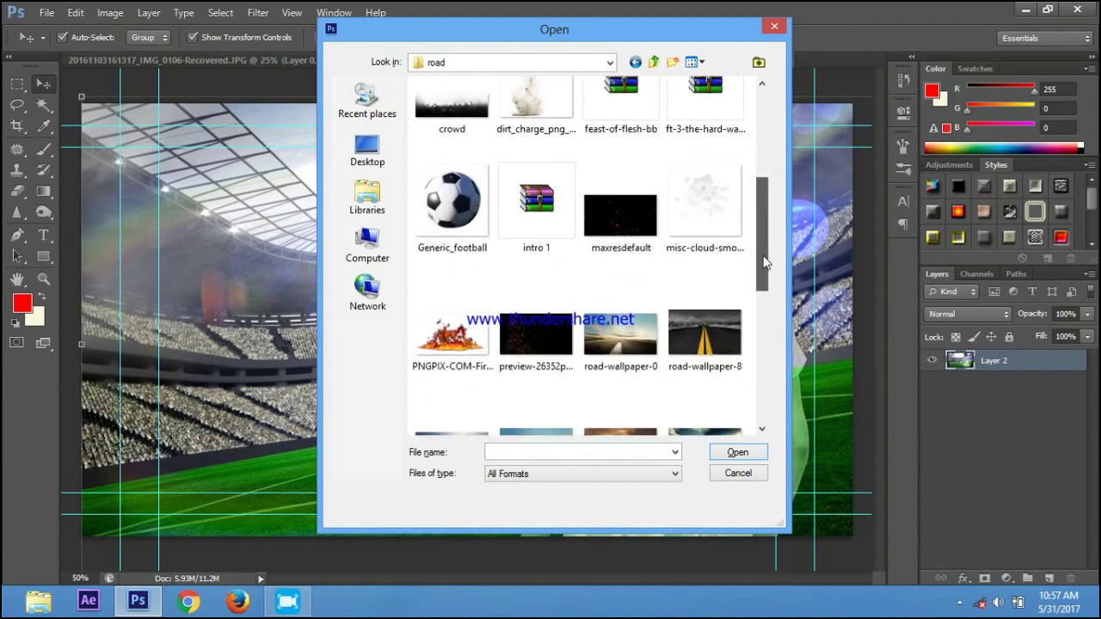
left_click(536, 332)
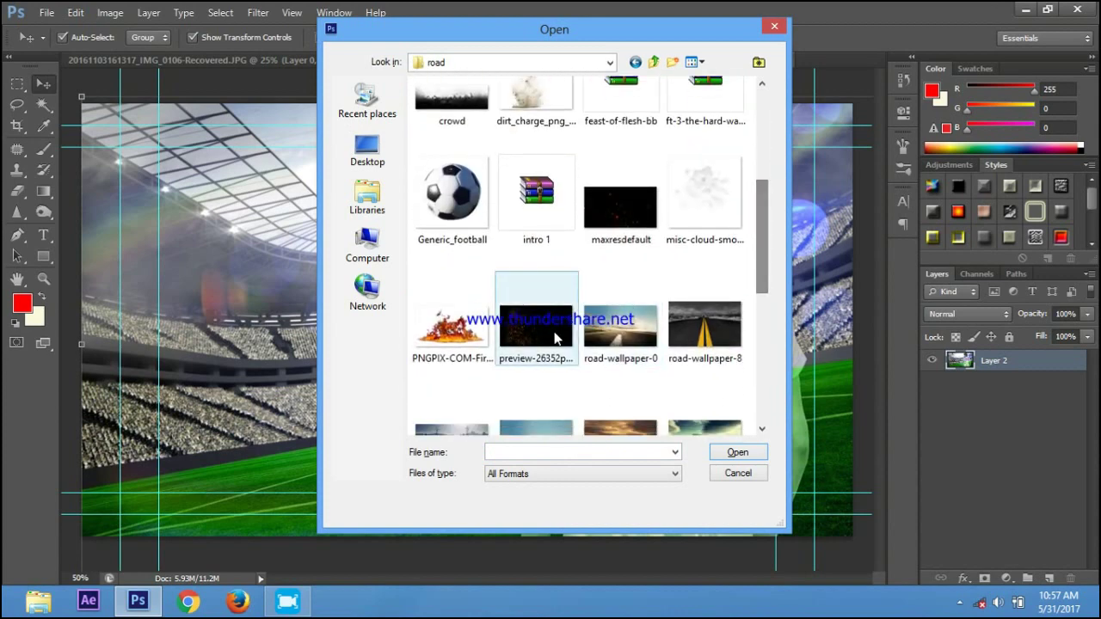
left_click(725, 453)
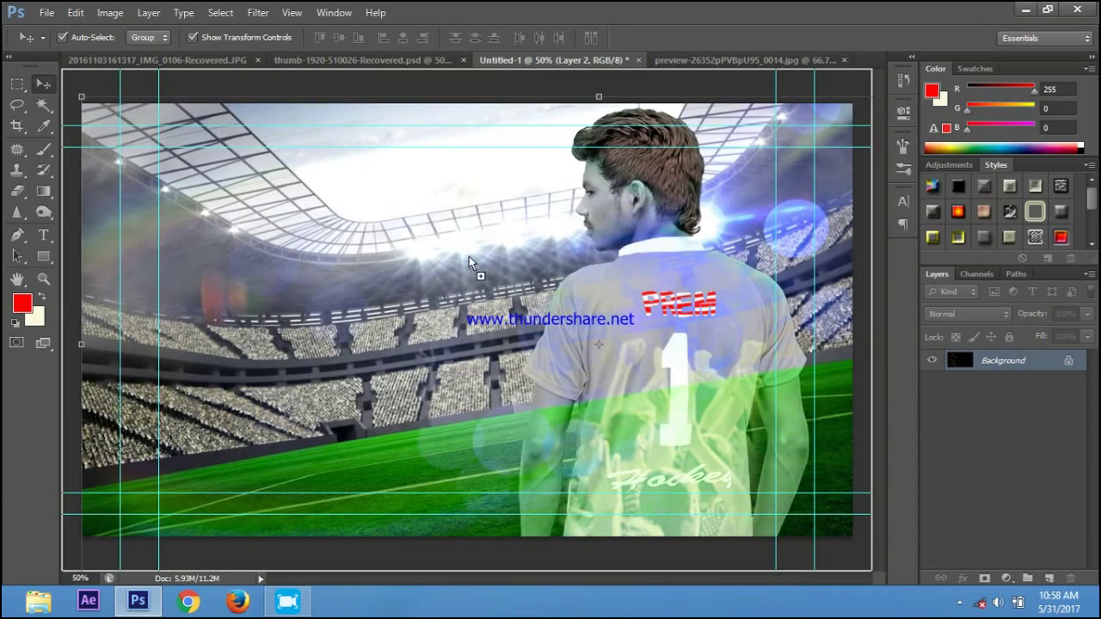
Copy the sparks into Untitled-1 as Layer 3 and enlarge it to about 388% wide.
mouse_move(507, 66)
left_mouse_down()
mouse_move(445, 314)
mouse_move(325, 170)
mouse_move(316, 185)
left_mouse_up()
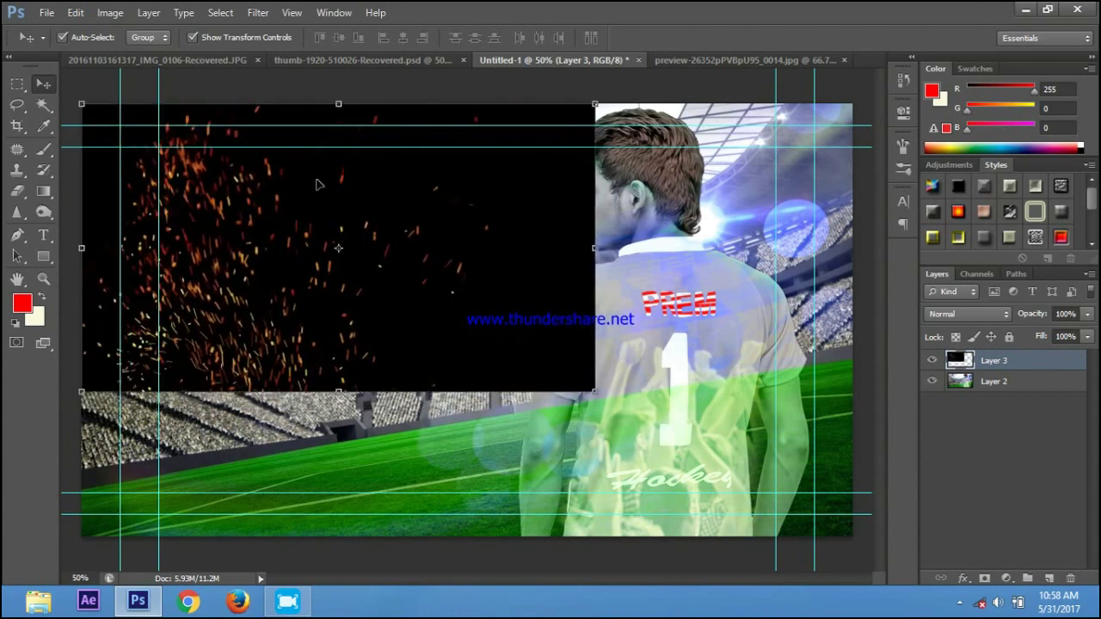
key("ctrl+minus")
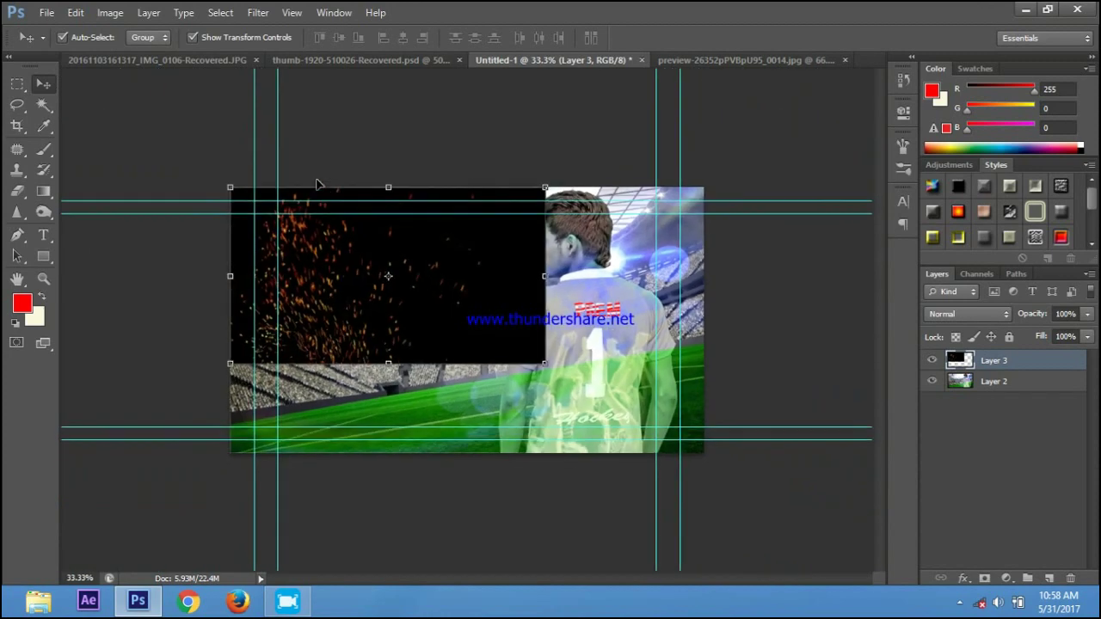
key("ctrl+minus")
key("ctrl+minus")
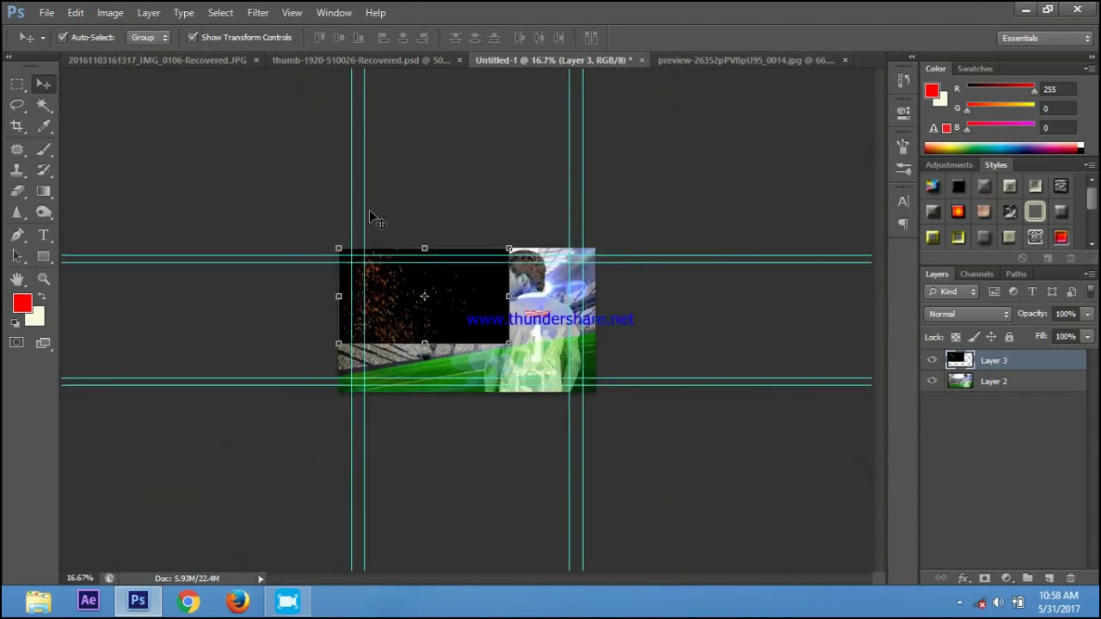
left_click_drag(510, 345, 908, 547)
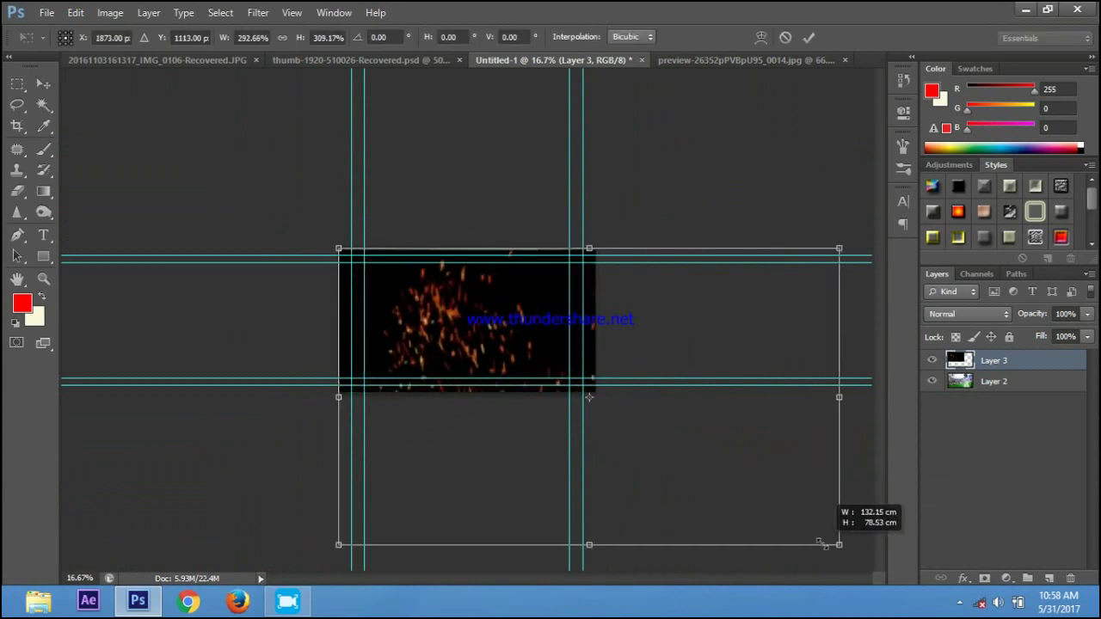
left_click_drag(908, 547, 1006, 529)
left_click_drag(801, 376, 660, 346)
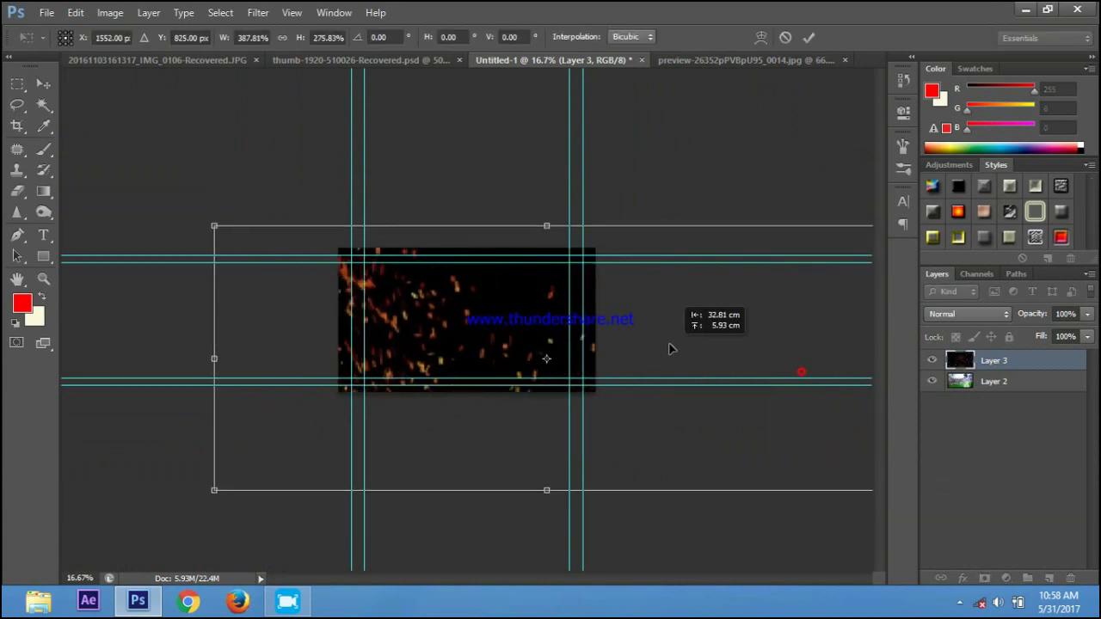
Rotate the sparks to about -39.6°, refine size and position, and commit the transform.
left_click_drag(702, 202, 606, 142)
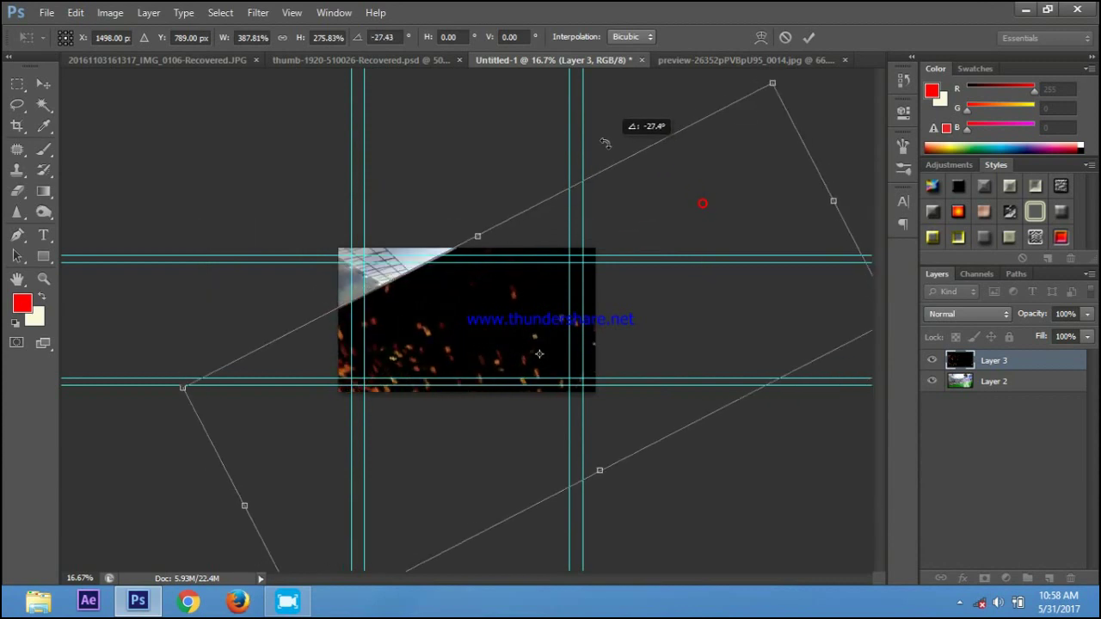
left_click_drag(633, 272, 584, 237)
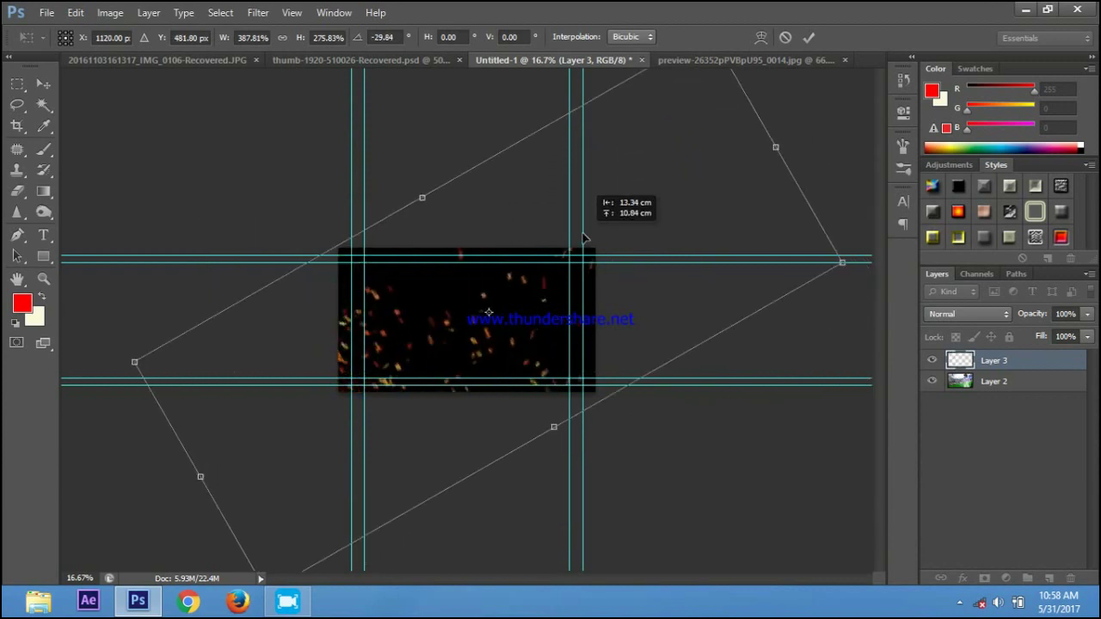
left_click_drag(584, 238, 549, 246)
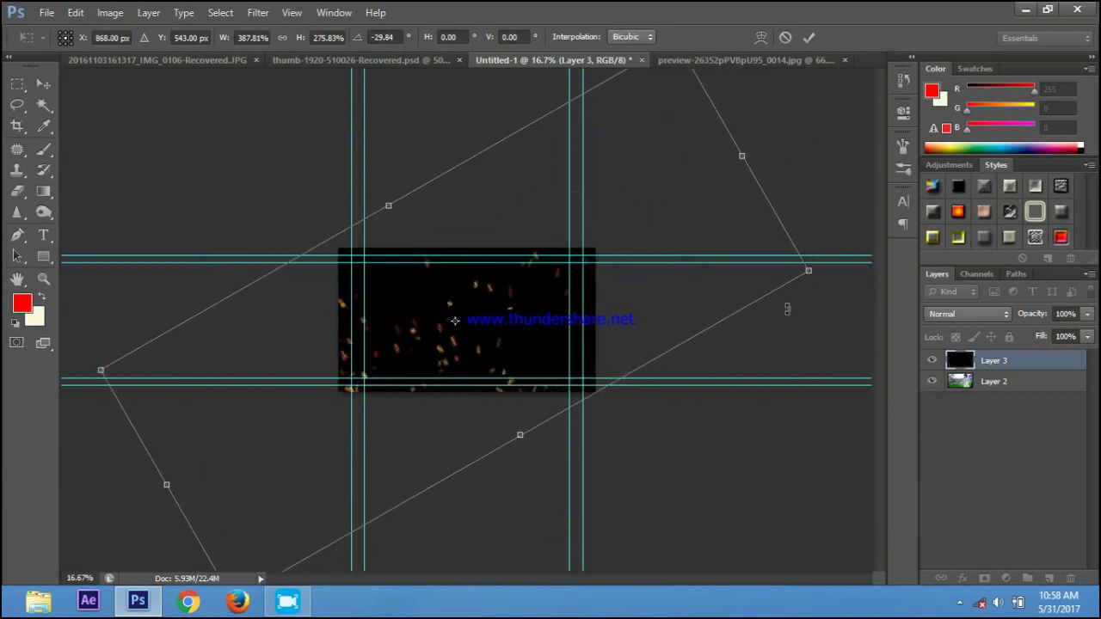
left_click_drag(609, 407, 690, 449)
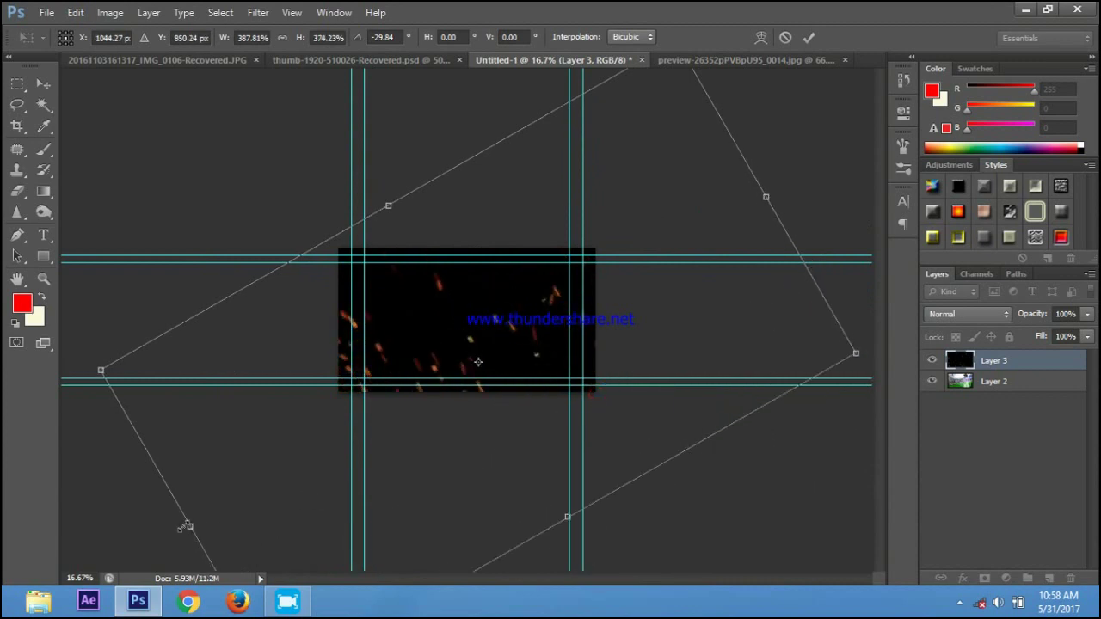
left_click_drag(189, 526, 225, 506)
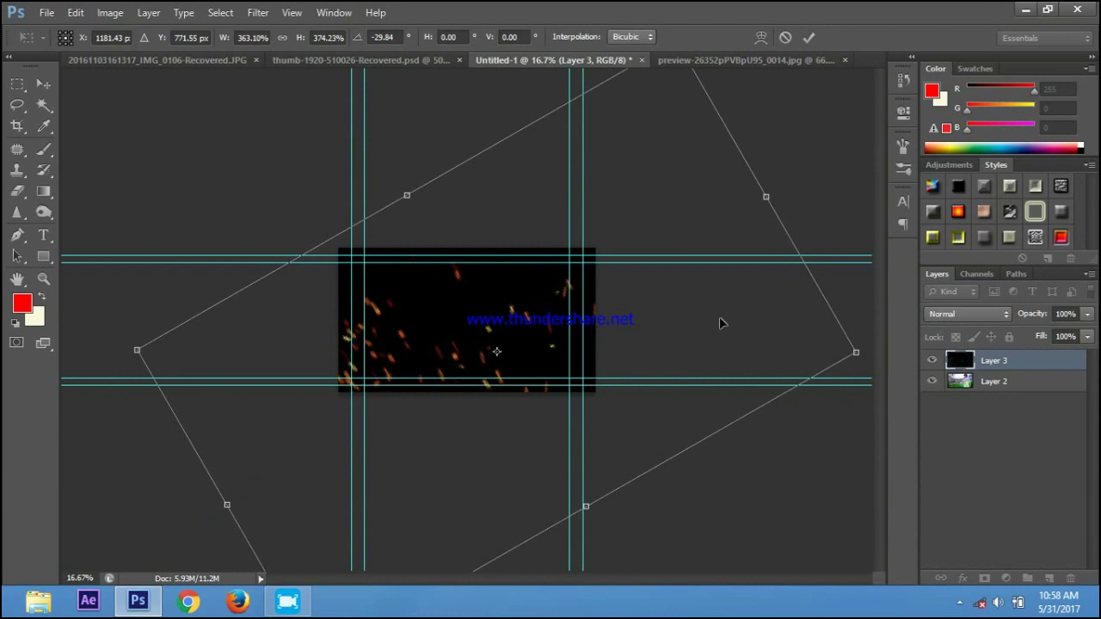
left_click_drag(809, 176, 800, 104)
left_click_drag(665, 270, 645, 286)
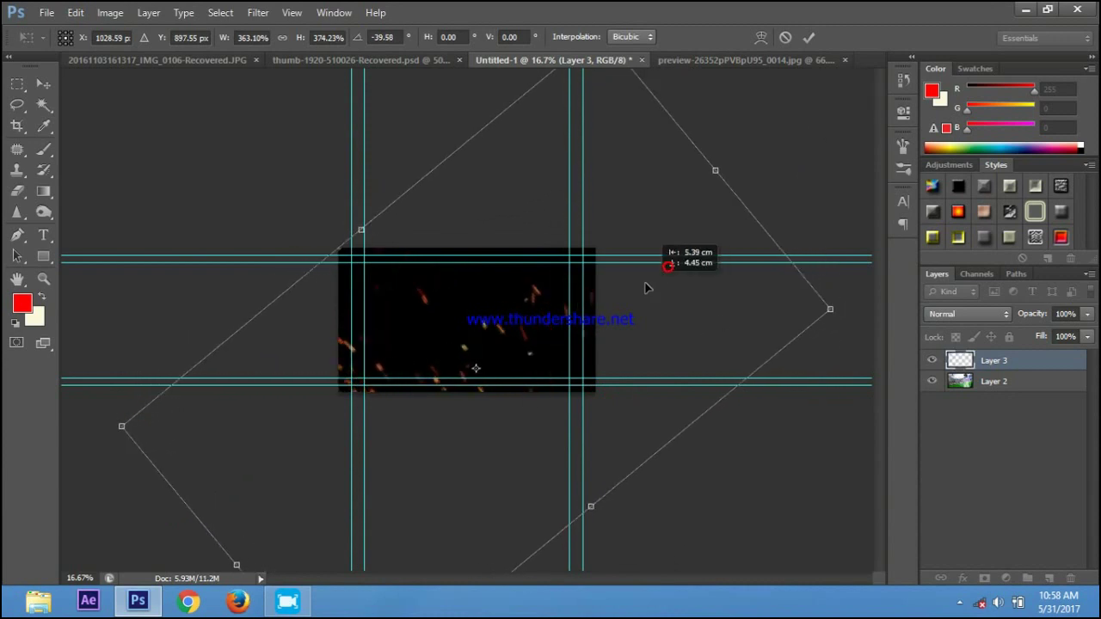
left_click(812, 43)
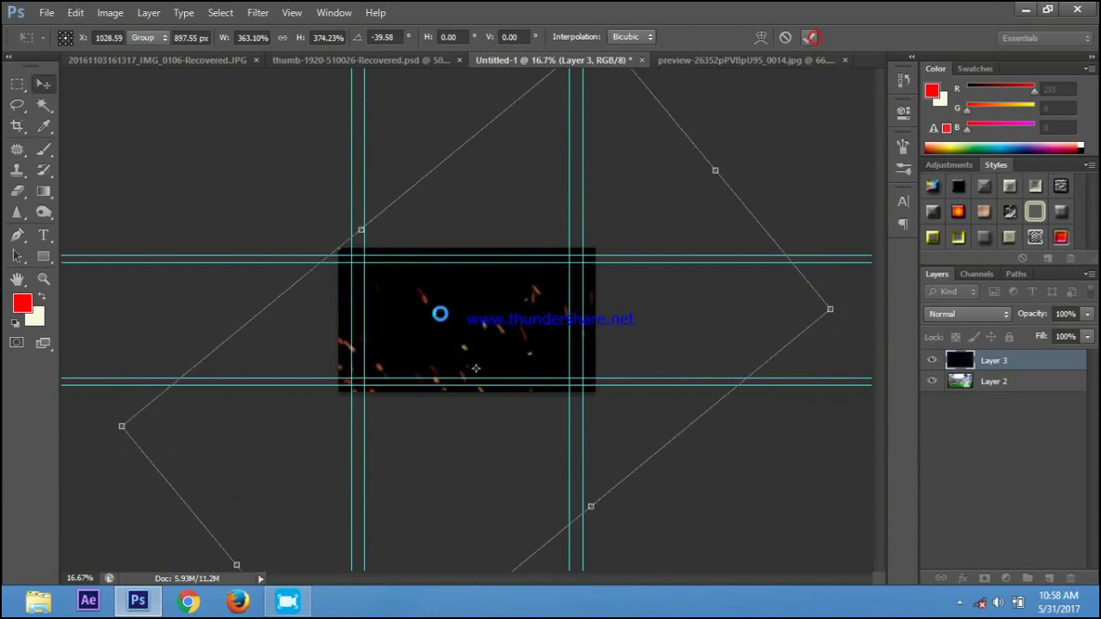
Try Screen and Lighten blending and 10% opacity on the sparks layer.
left_click(954, 313)
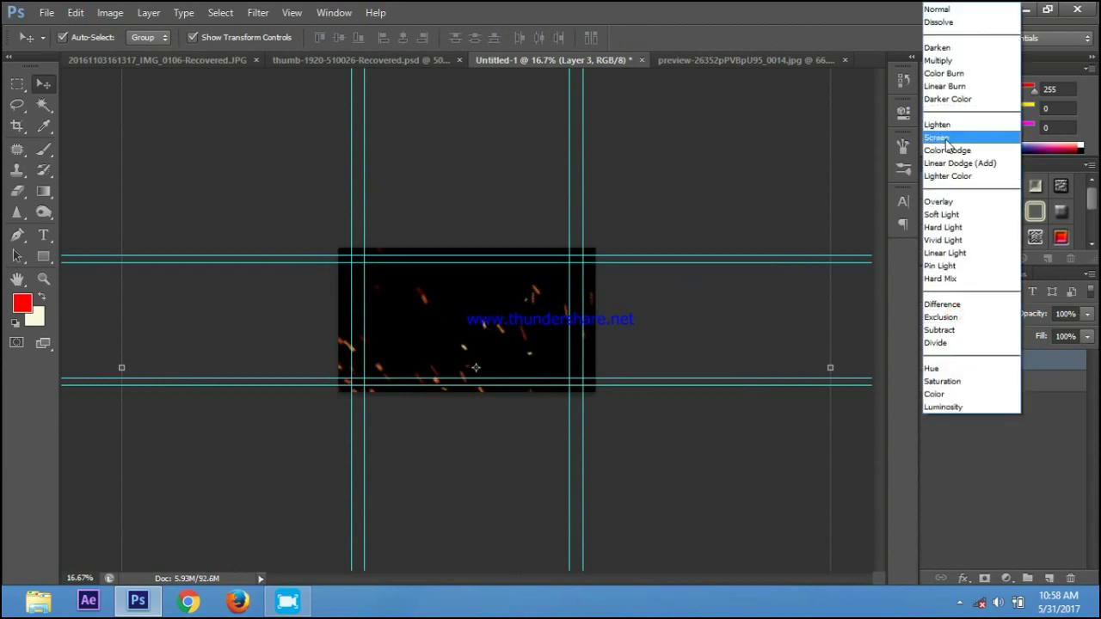
left_click(861, 176)
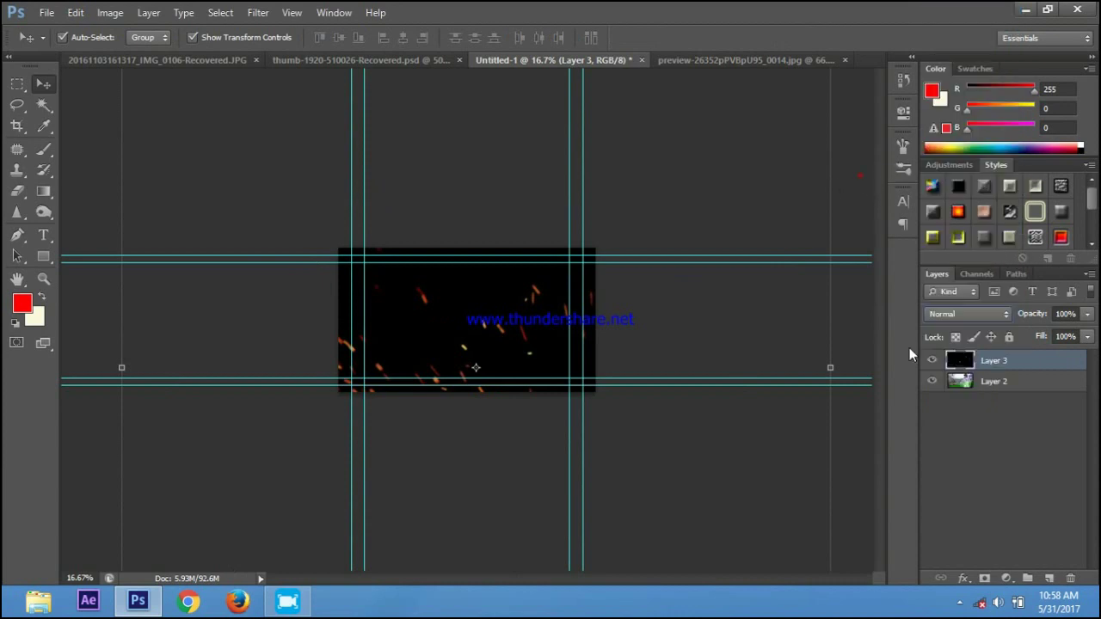
key("1")
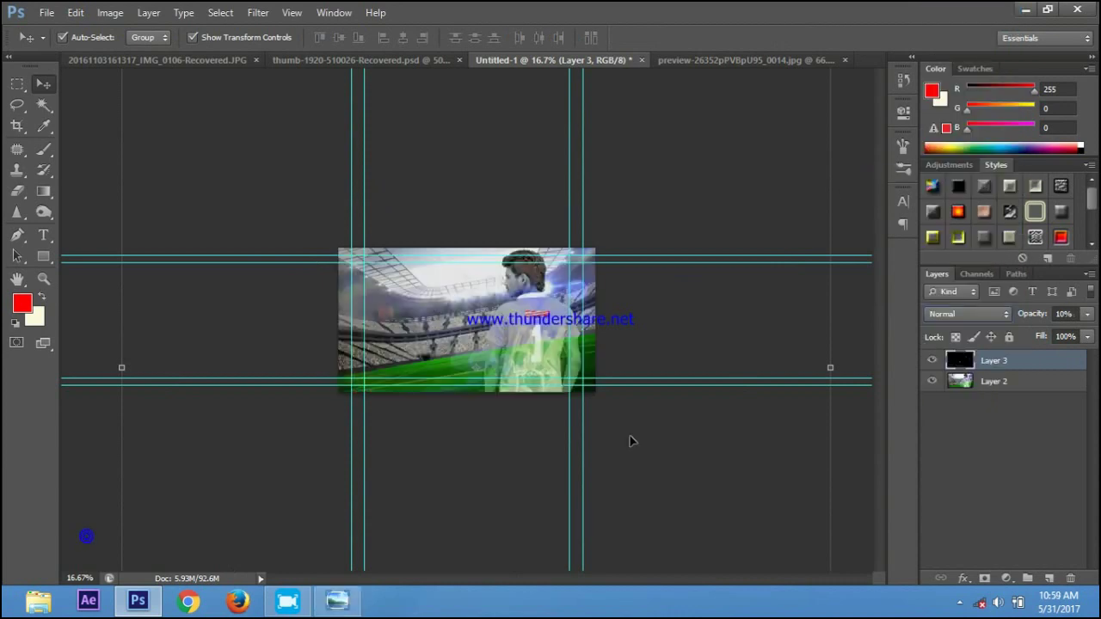
left_click(950, 314)
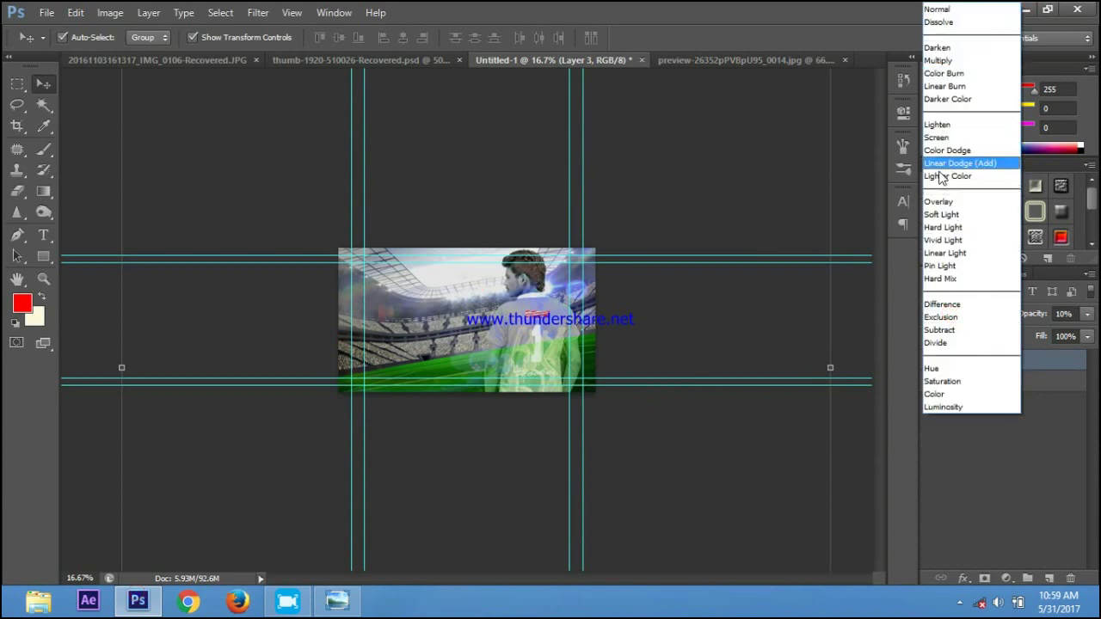
left_click(949, 140)
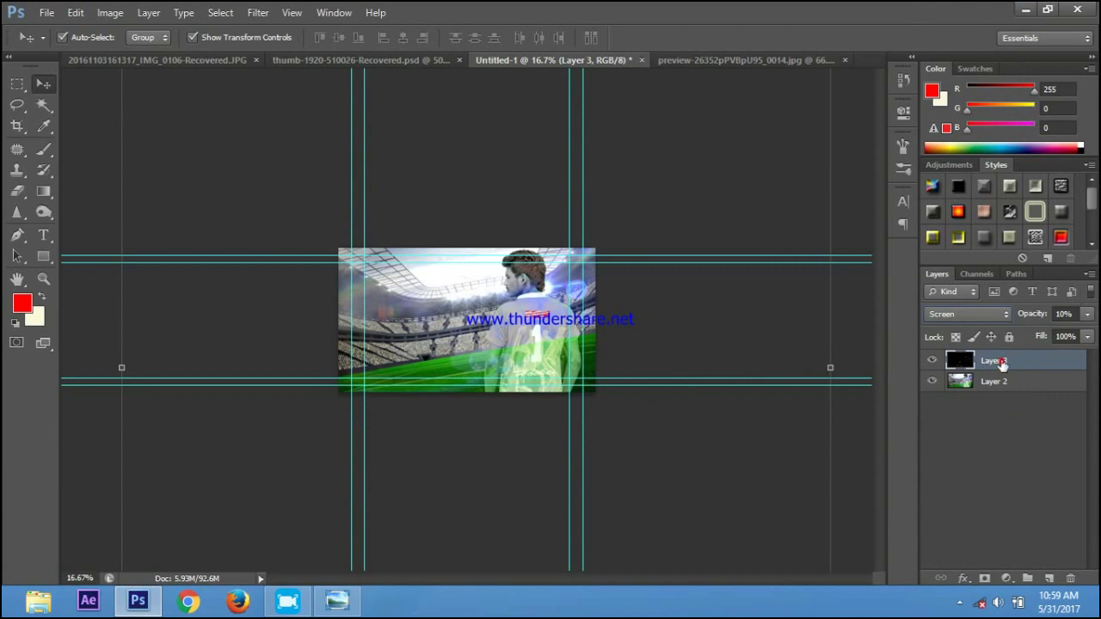
left_click(984, 313)
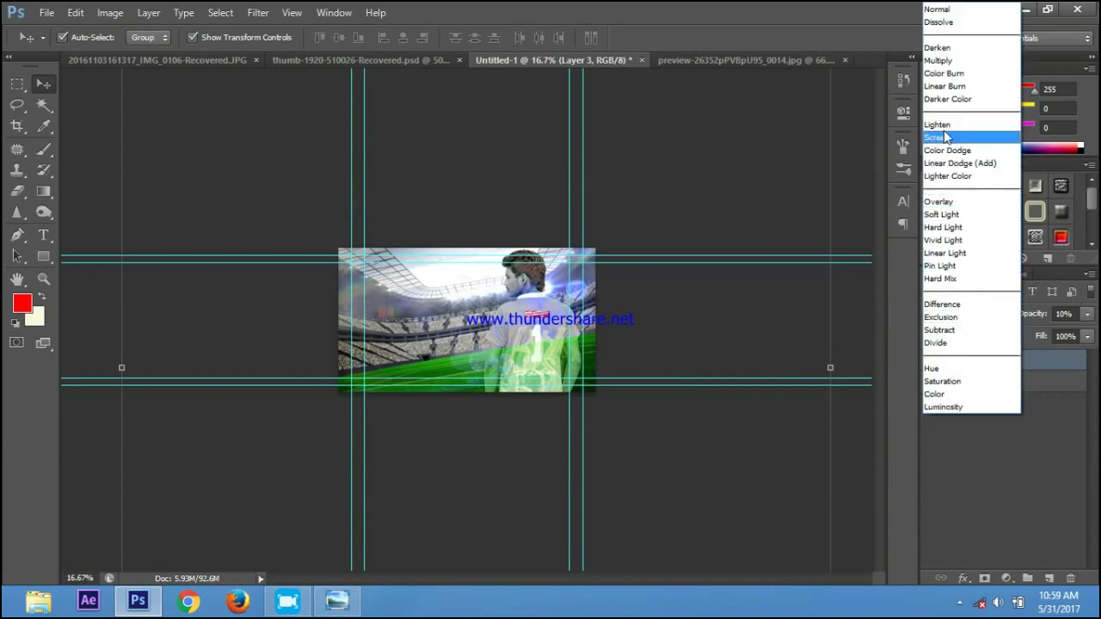
left_click(945, 126)
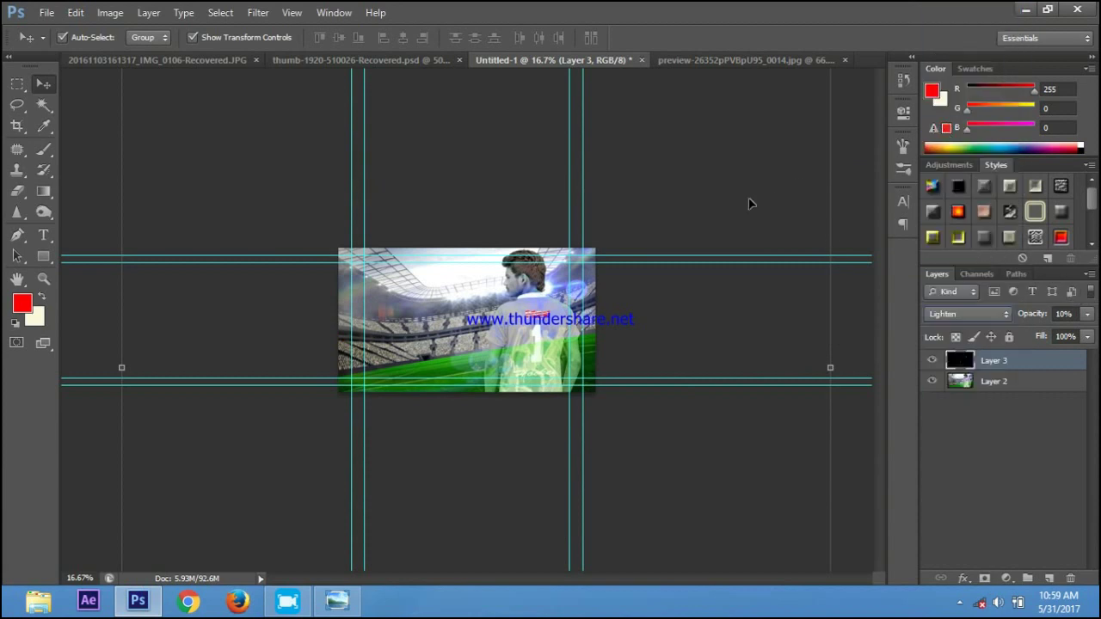
Reset the sparks layer to Normal blending at 100% opacity.
key("ctrl+minus")
key("ctrl+minus")
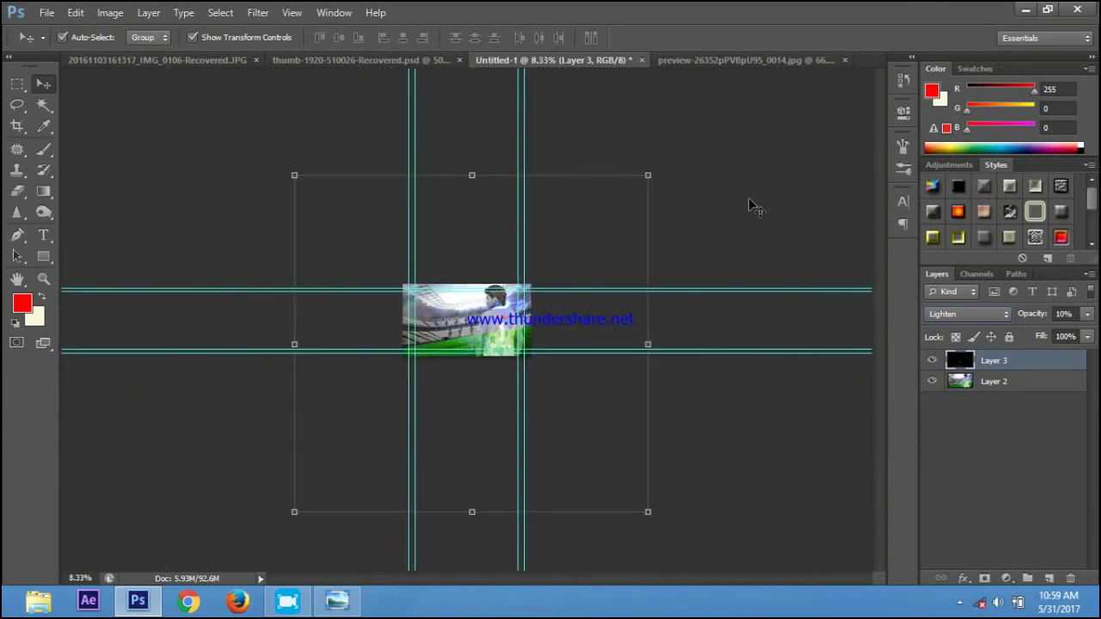
left_click(727, 214)
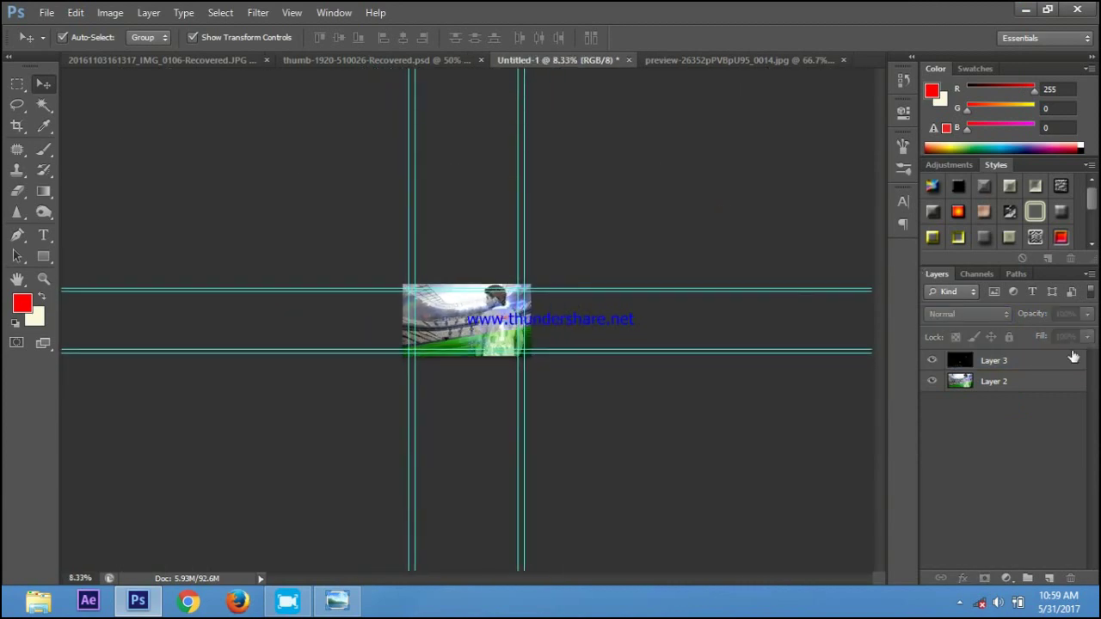
left_click(1028, 360)
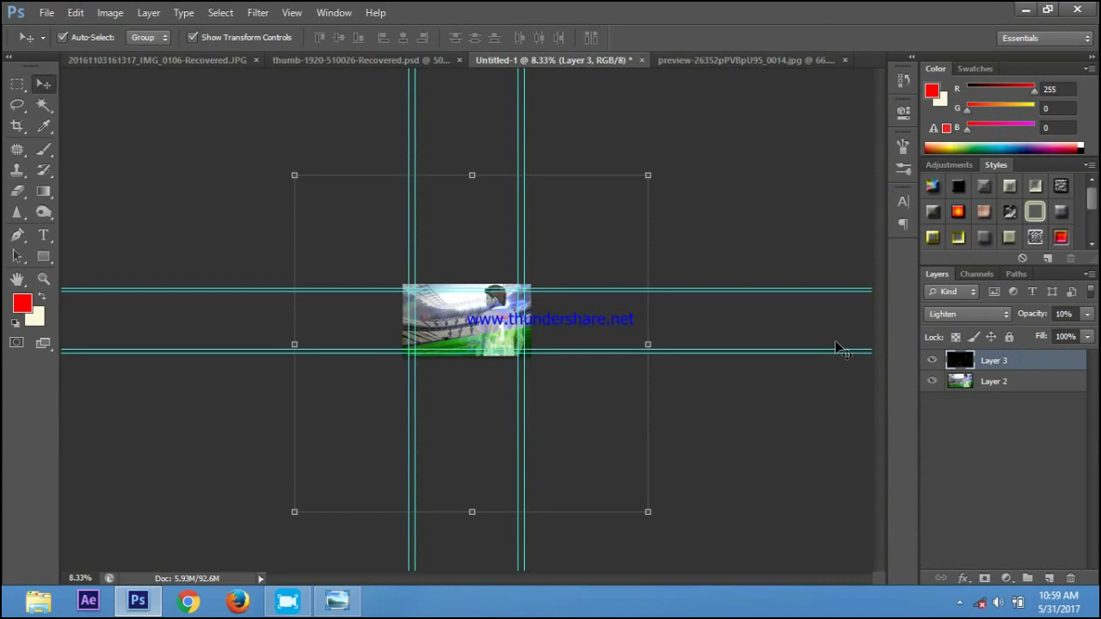
key("shift+alt+n")
key("0")
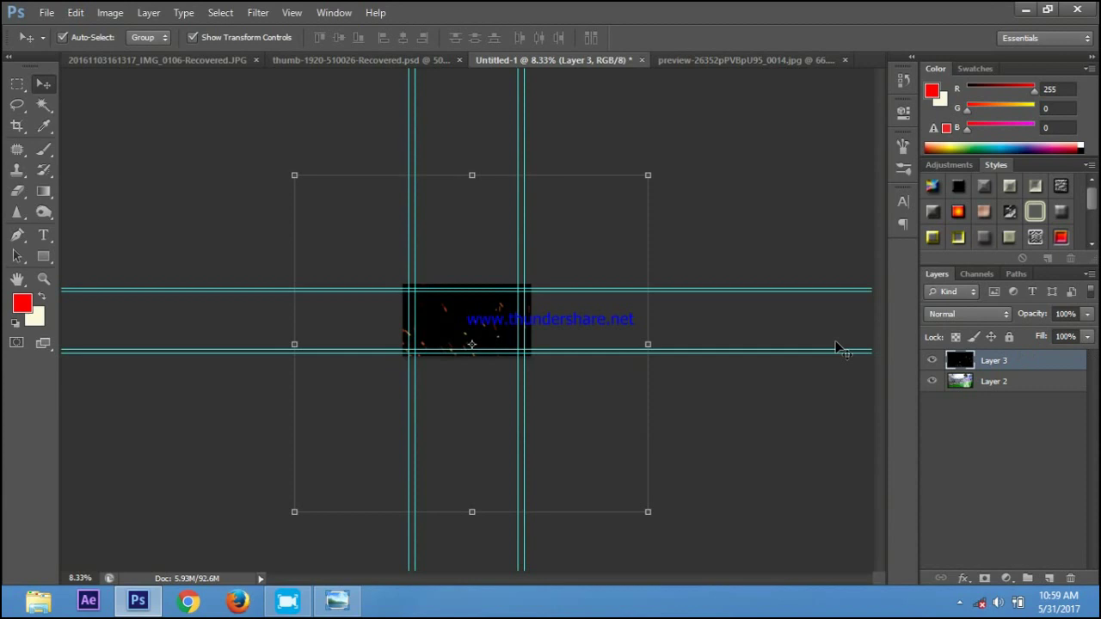
key("ctrl+plus")
key("ctrl+plus")
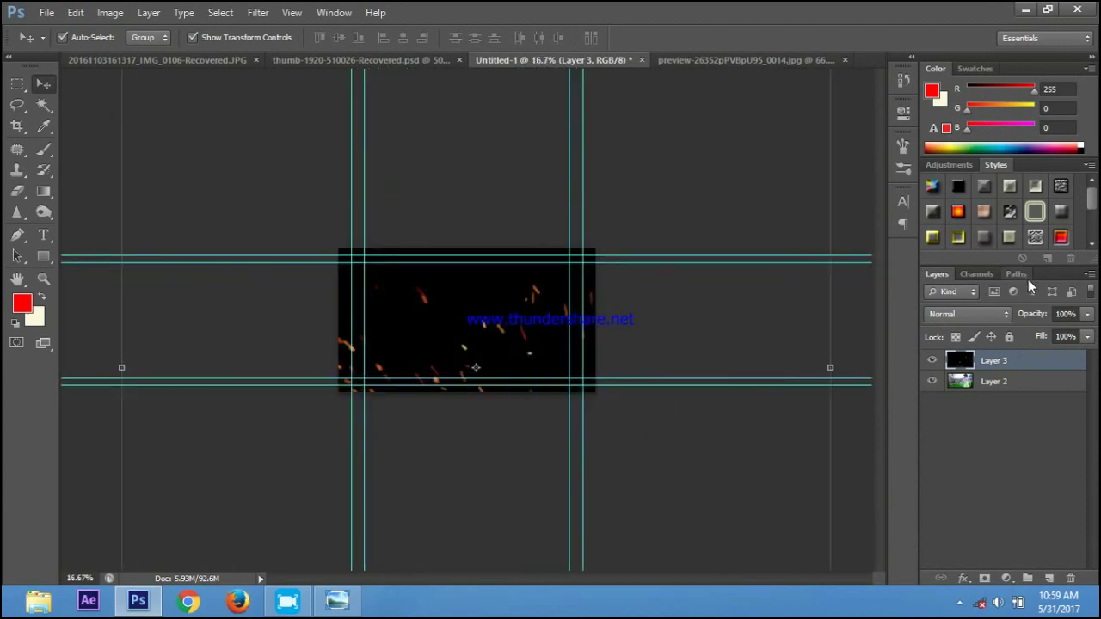
Set the sparks Layer 3 to Screen blending and nudge it slightly into place.
left_click(976, 316)
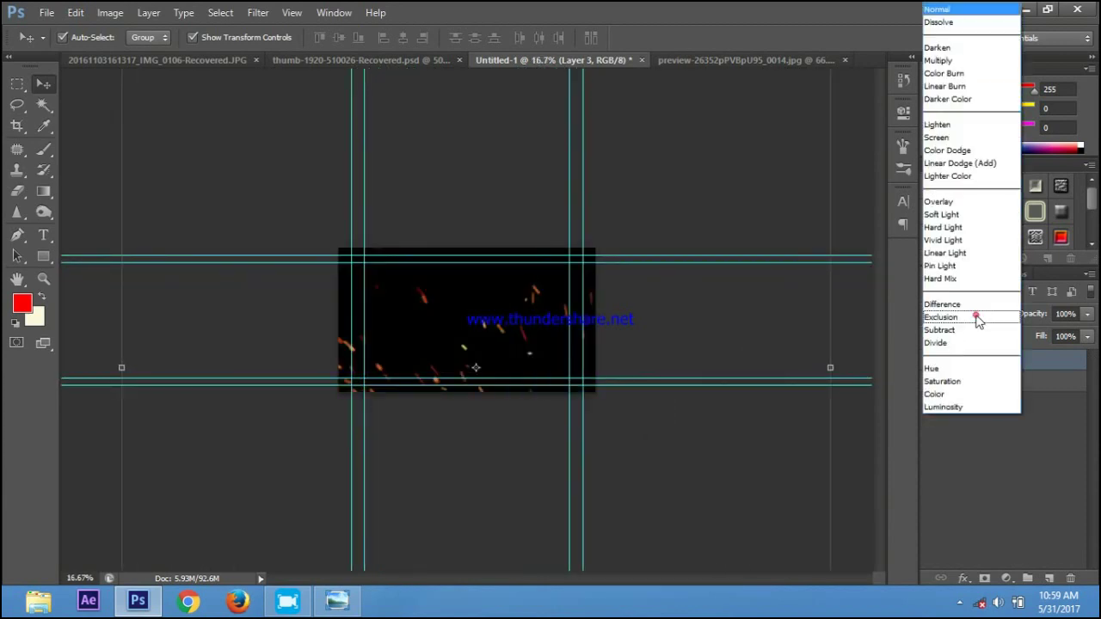
left_click(938, 140)
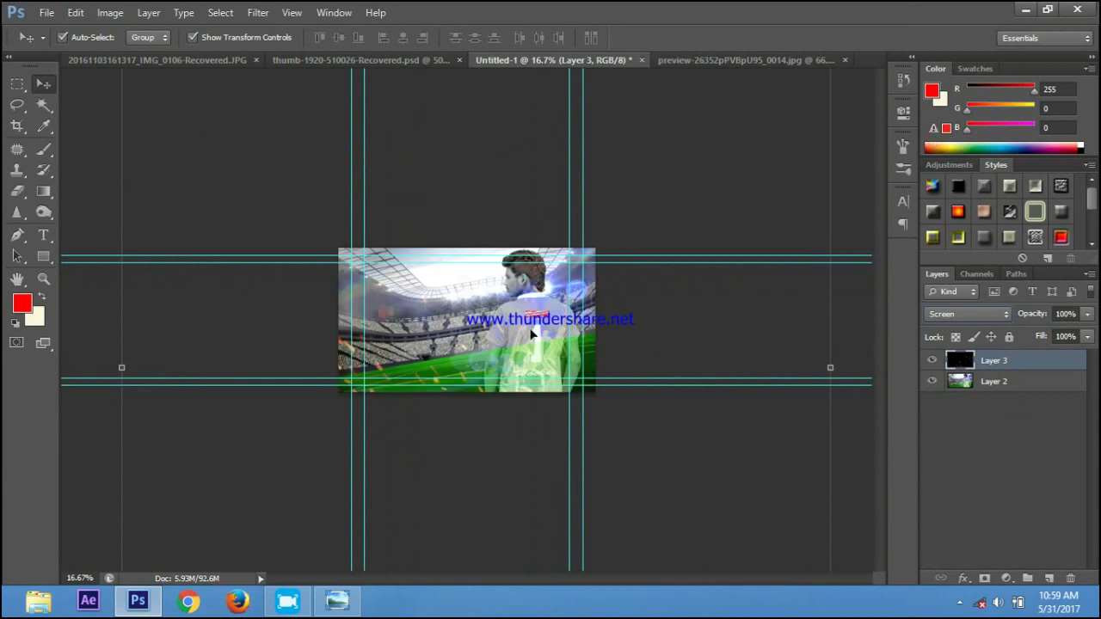
key("ctrl+plus")
key("ctrl+plus")
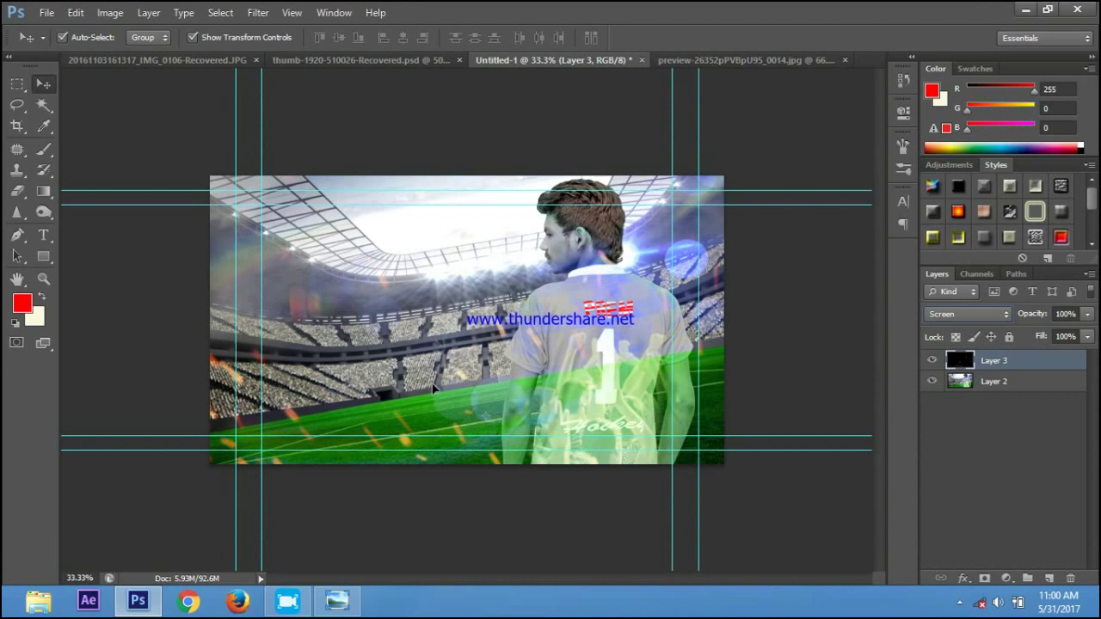
mouse_move(424, 427)
left_mouse_down()
mouse_move(433, 392)
mouse_move(444, 405)
left_mouse_up()
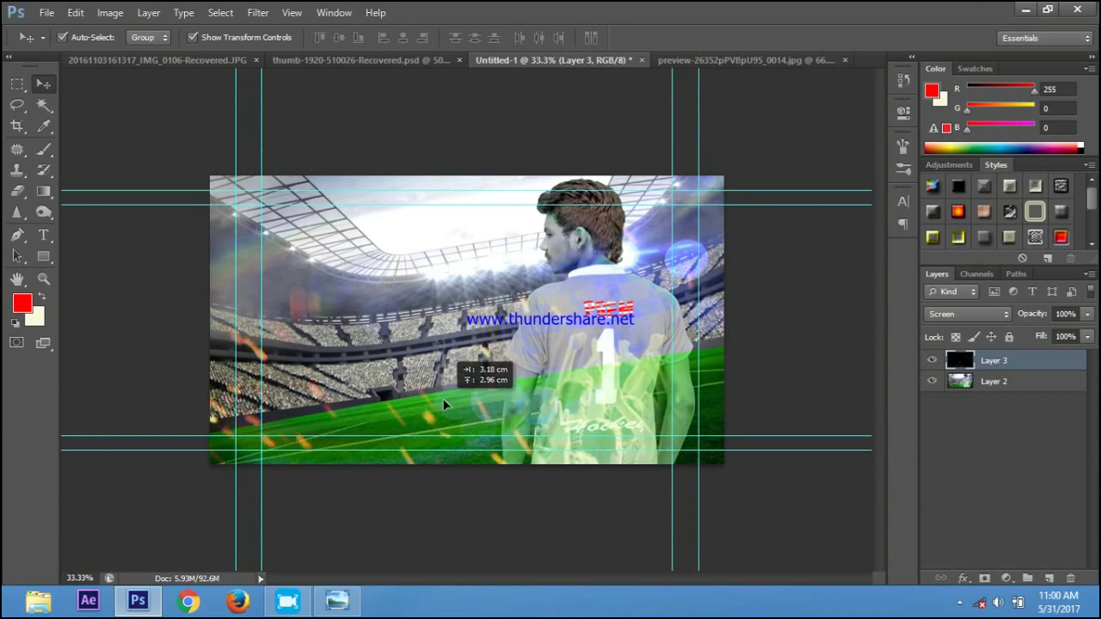
left_click_drag(444, 405, 447, 406)
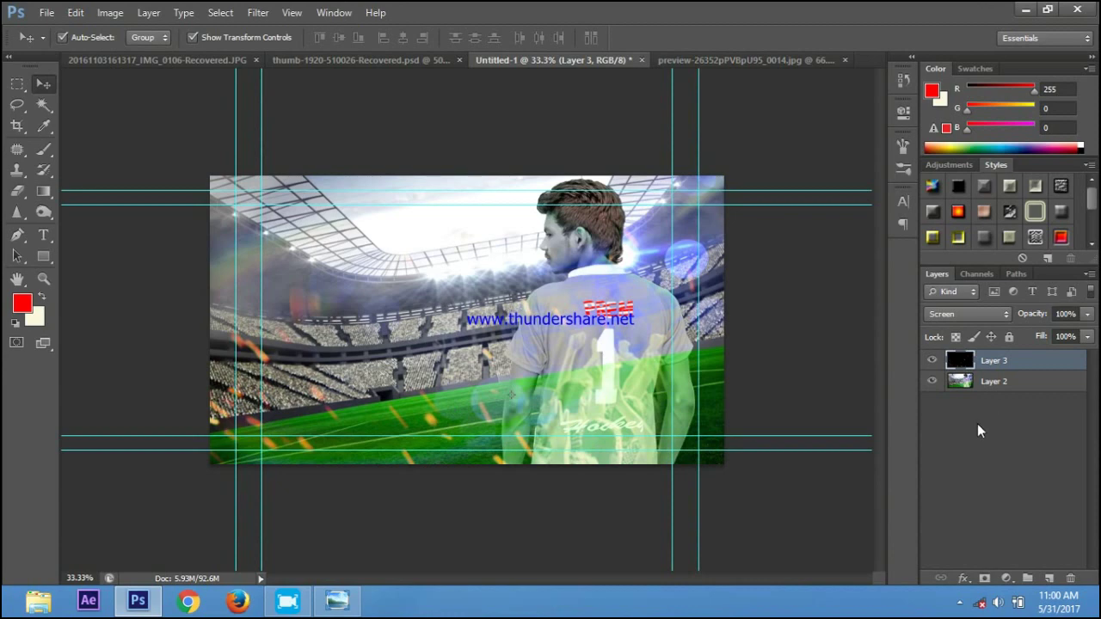
Open the misc-cloud smoke PNG and drag it into Untitled-1 as Layer 4.
key("ctrl+o")
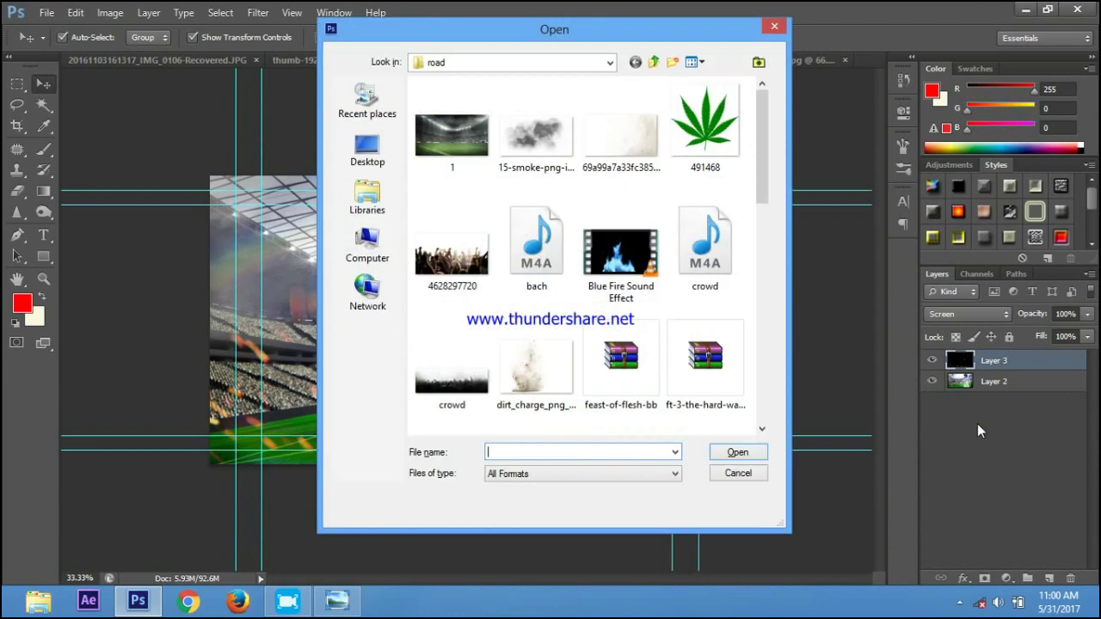
scroll(752, 165, "down", 3)
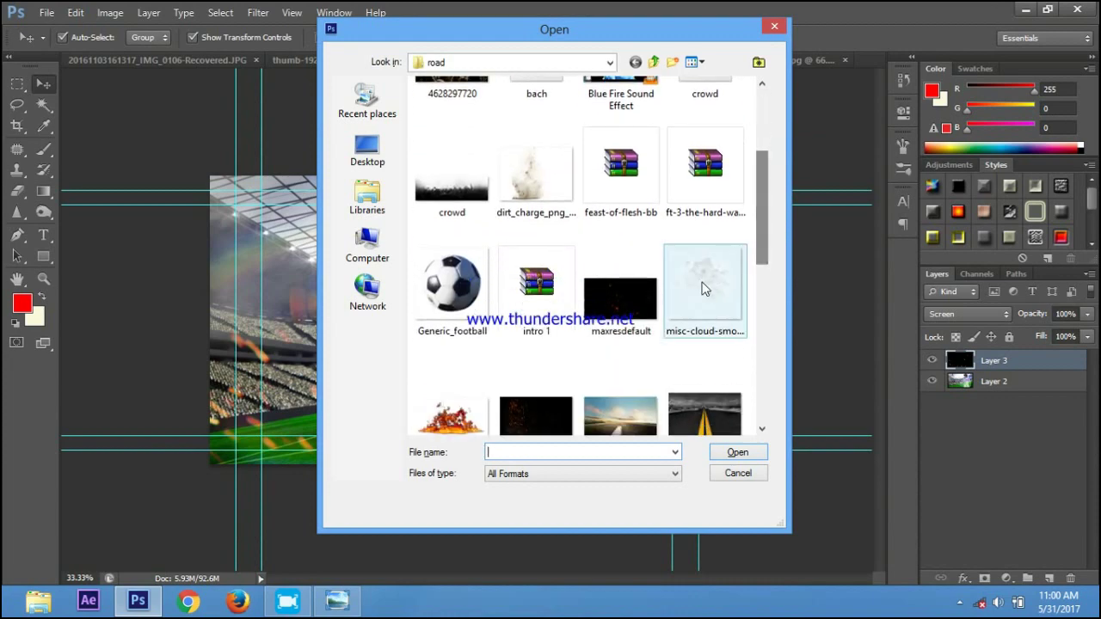
left_click(706, 292)
left_click(738, 453)
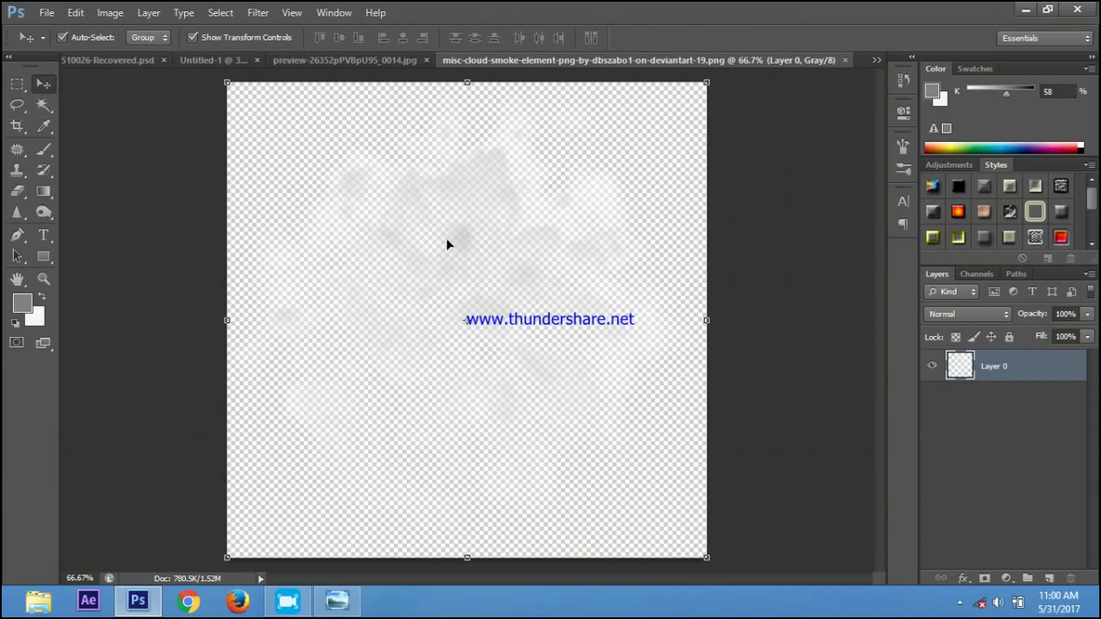
left_click_drag(447, 240, 502, 67)
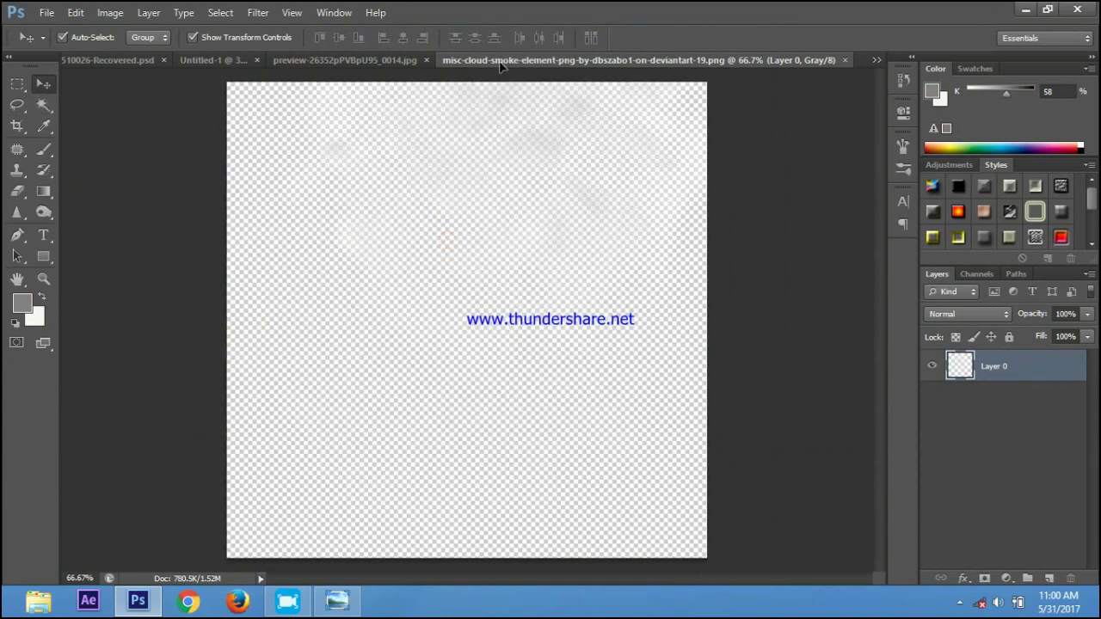
mouse_move(360, 66)
left_mouse_down()
mouse_move(258, 63)
mouse_move(373, 255)
left_mouse_up()
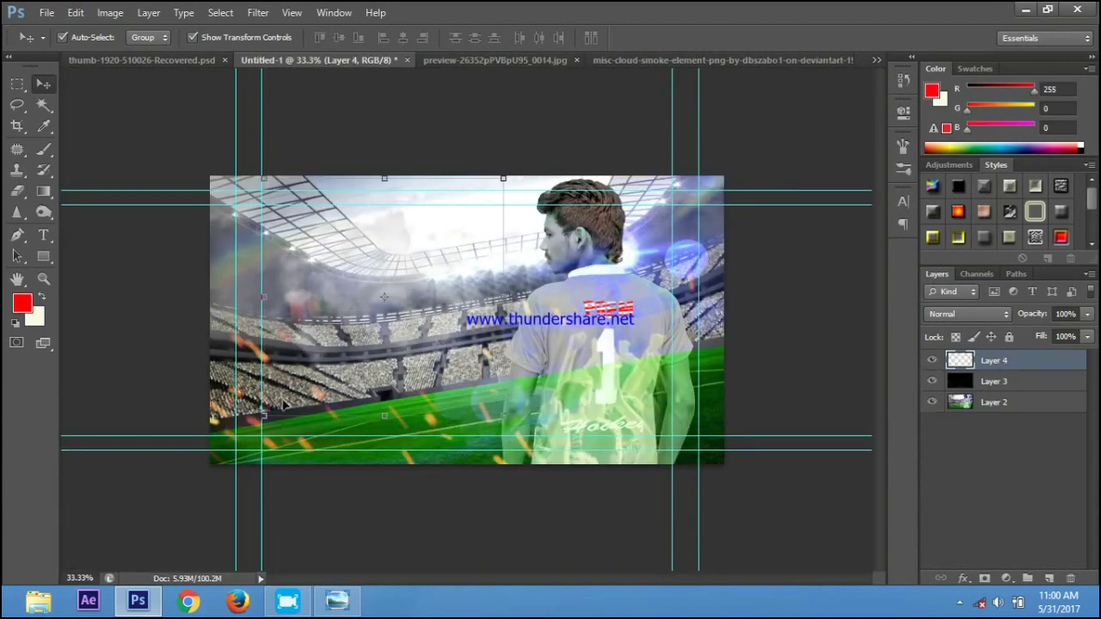
Scale, move and tilt the cloud smoke across the stadium to about -13.5°.
left_click_drag(265, 417, 11, 610)
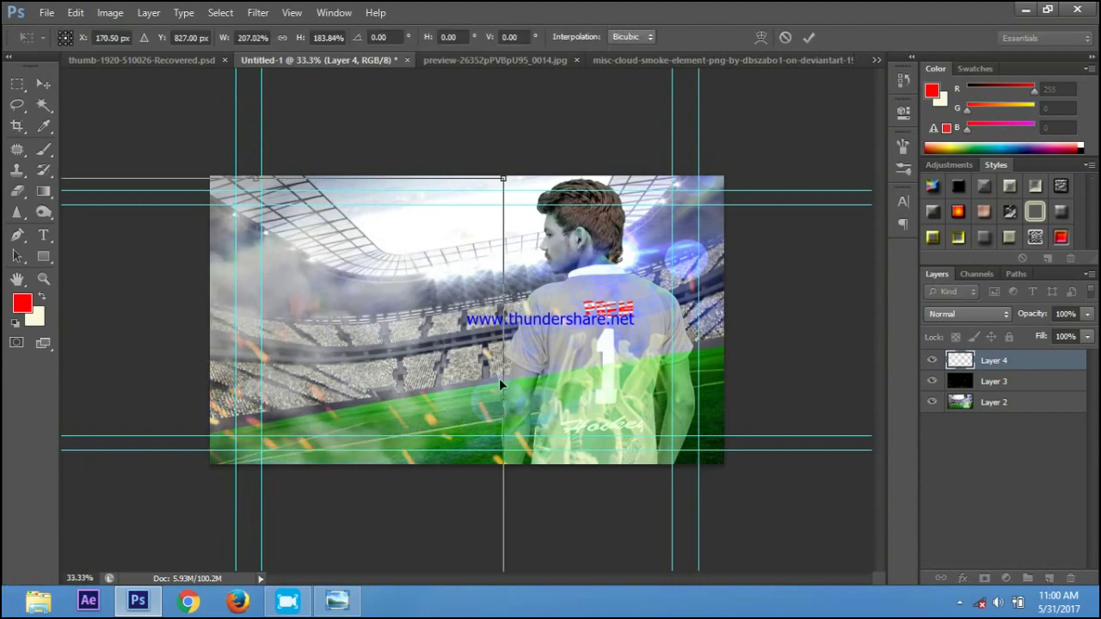
left_click_drag(506, 413, 815, 445)
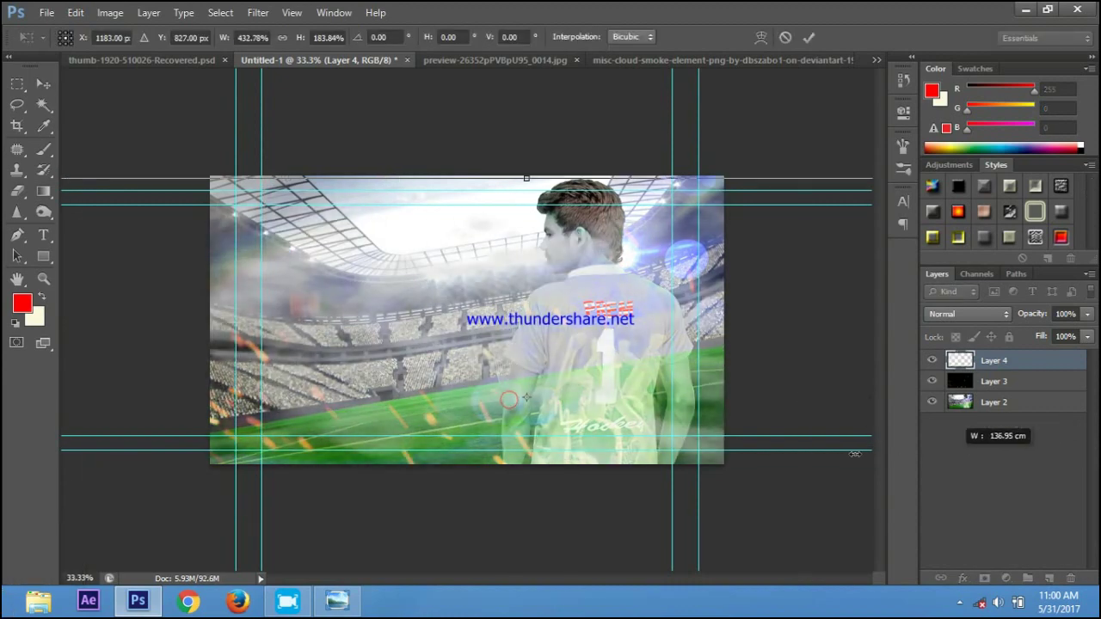
mouse_move(544, 415)
left_mouse_down()
mouse_move(394, 359)
mouse_move(329, 361)
left_mouse_up()
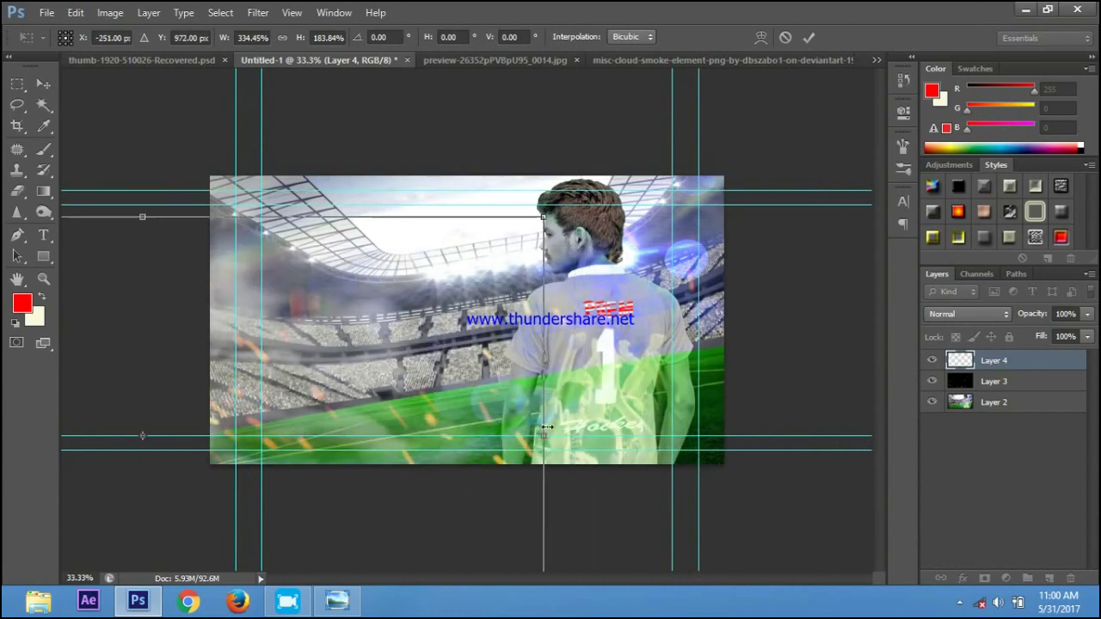
left_click_drag(544, 435, 551, 436)
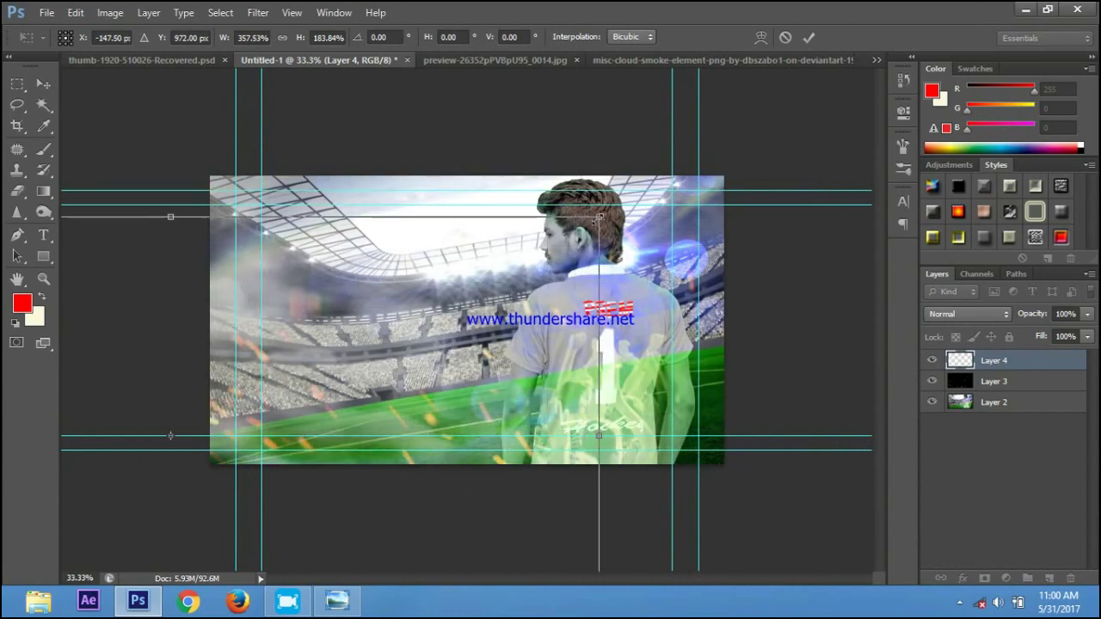
left_click_drag(600, 217, 817, 7)
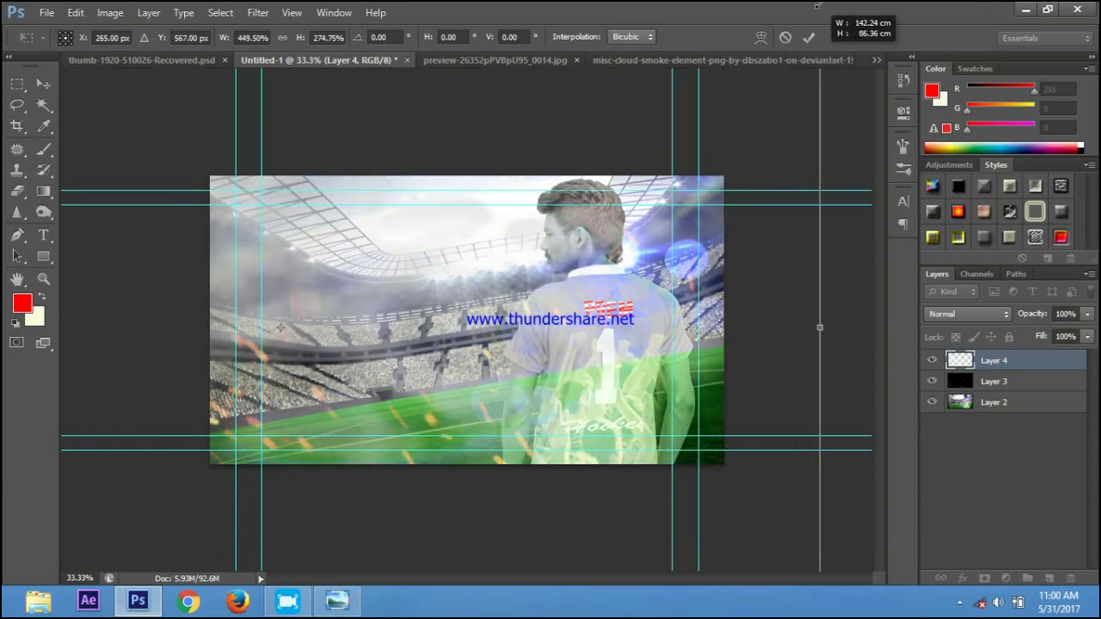
left_click_drag(568, 297, 368, 545)
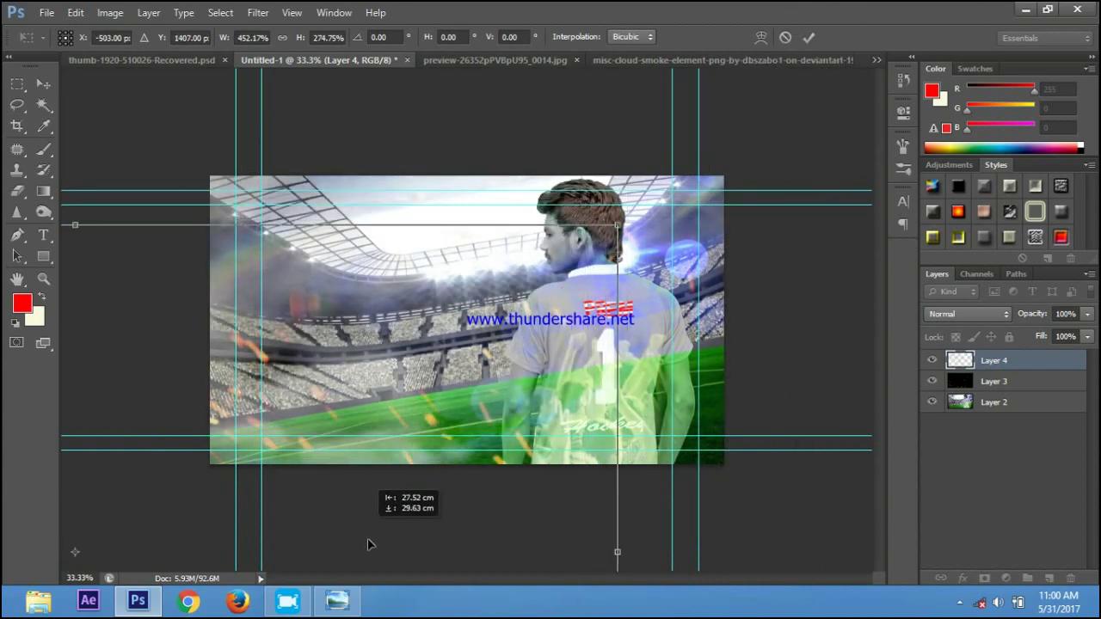
left_click_drag(745, 314, 701, 163)
left_click_drag(489, 433, 525, 485)
mouse_move(639, 320)
left_mouse_down()
mouse_move(555, 435)
mouse_move(485, 404)
left_mouse_up()
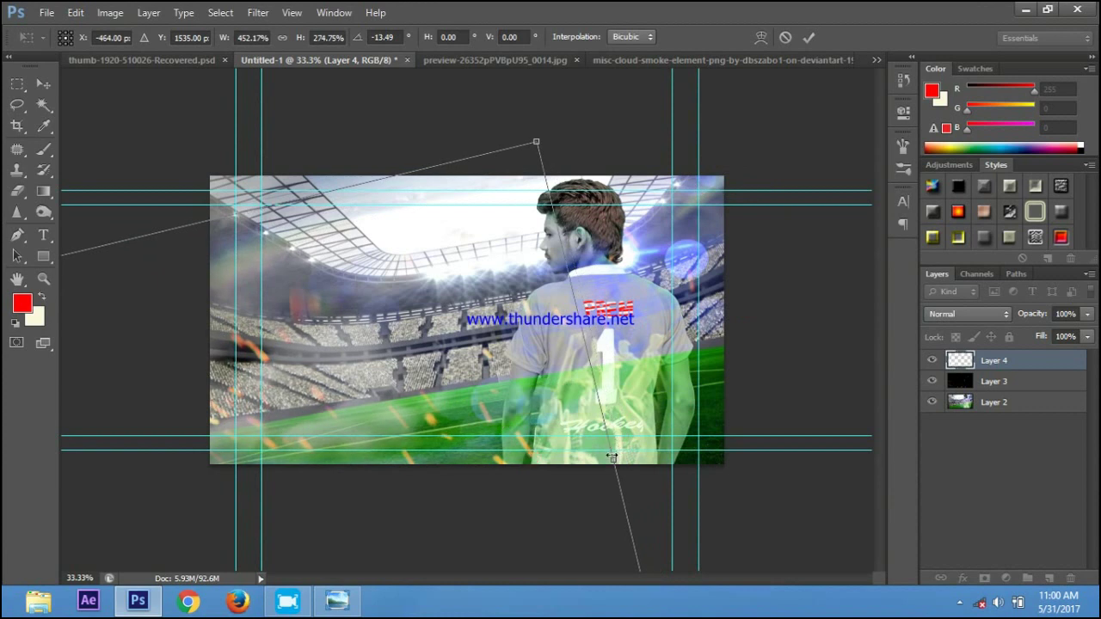
Refine the smoke to about 479% by 296% at -32.19° and commit.
left_click_drag(612, 457, 635, 444)
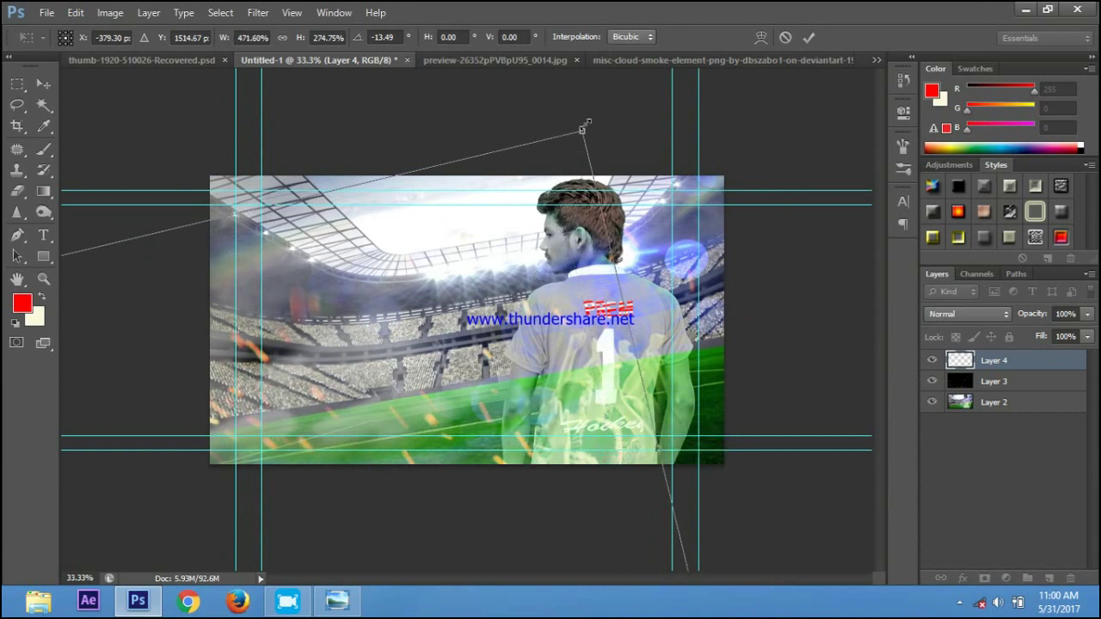
left_click_drag(582, 129, 588, 78)
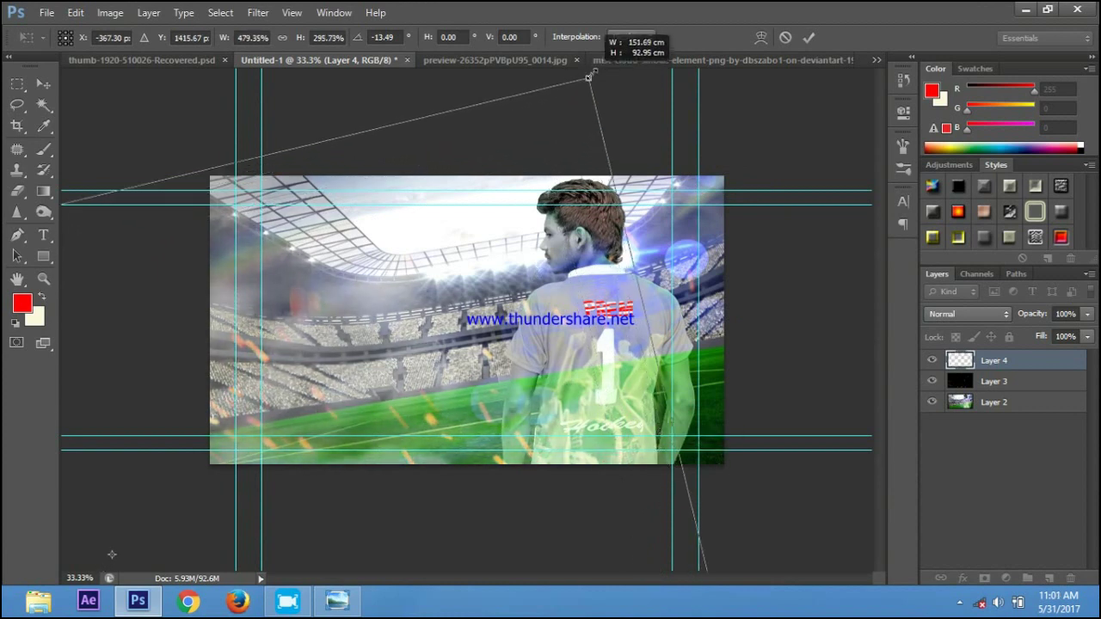
left_click_drag(547, 239, 513, 340)
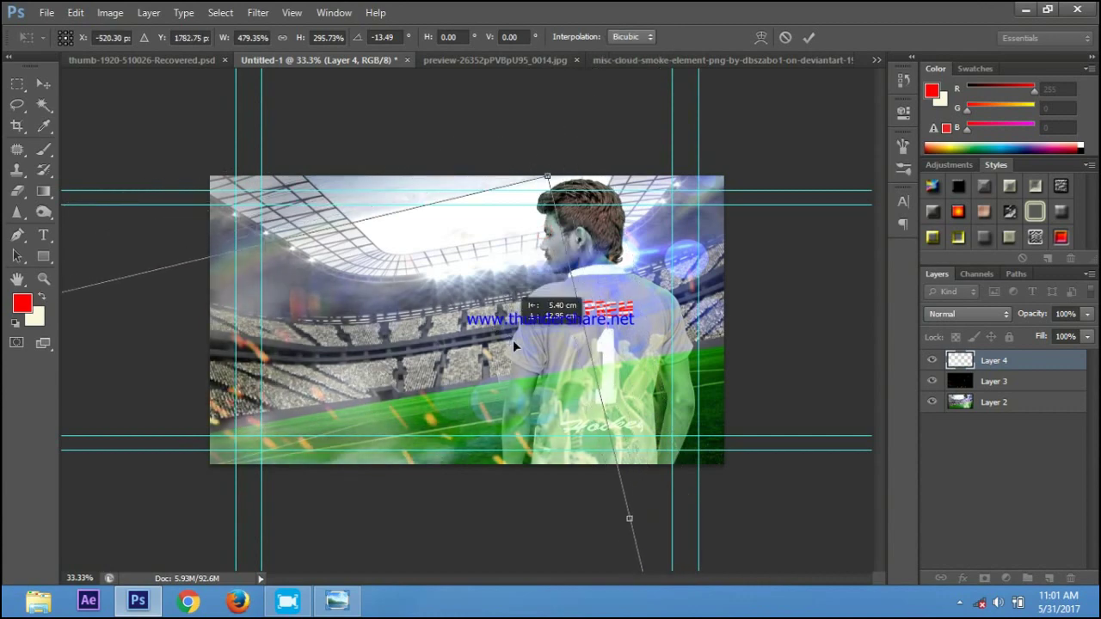
left_click_drag(513, 340, 399, 225)
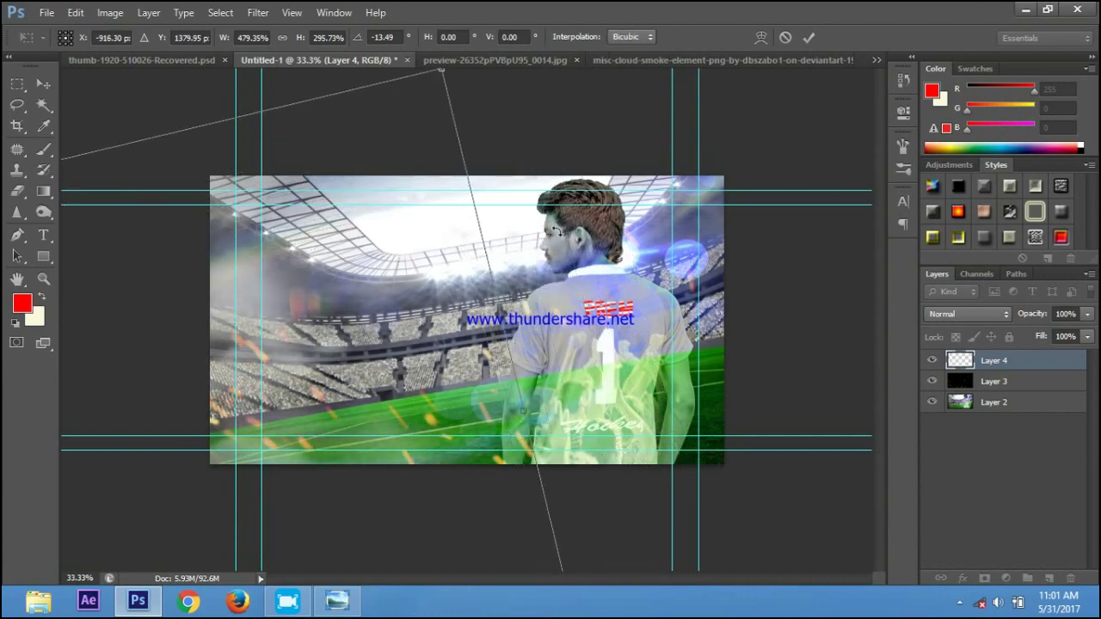
left_click_drag(556, 231, 490, 115)
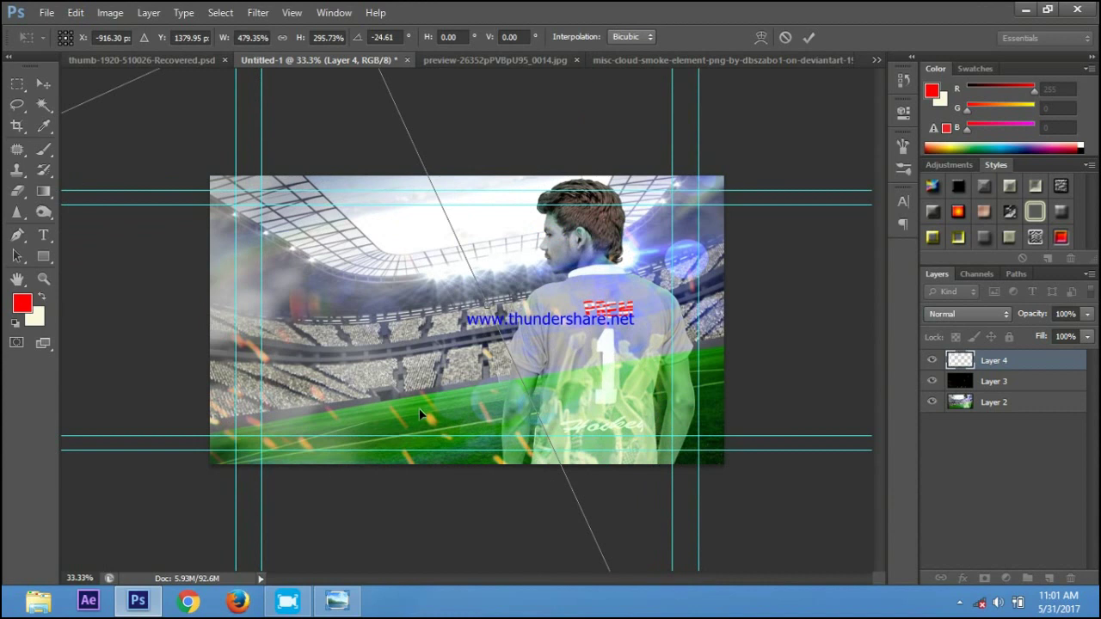
left_click_drag(420, 414, 433, 442)
left_click_drag(565, 252, 558, 234)
mouse_move(437, 348)
left_mouse_down()
mouse_move(428, 403)
mouse_move(444, 410)
left_mouse_up()
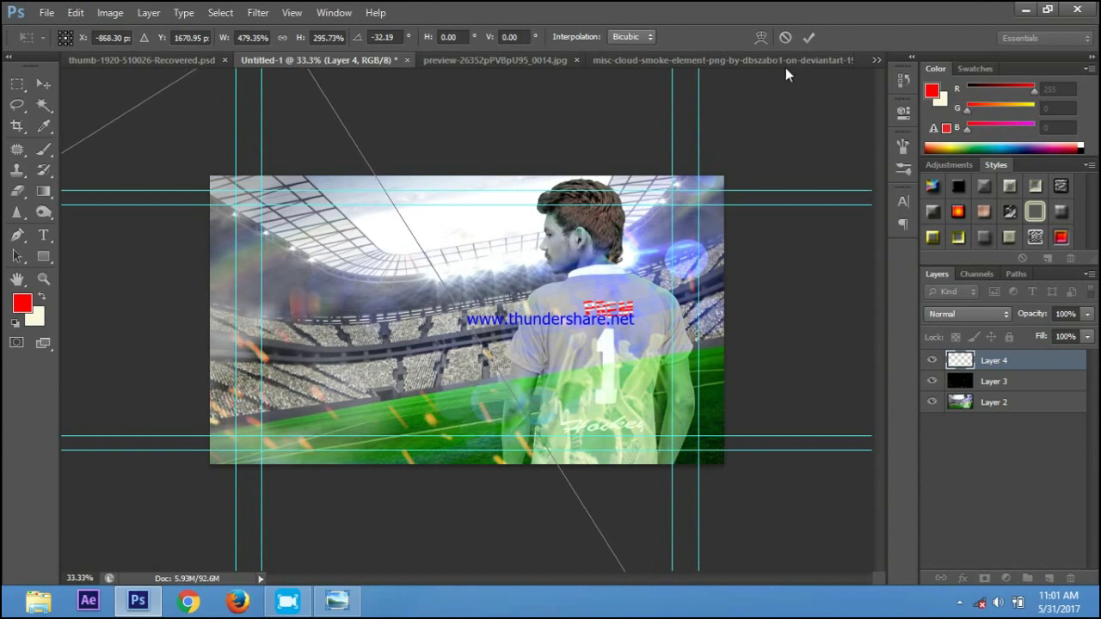
left_click(809, 37)
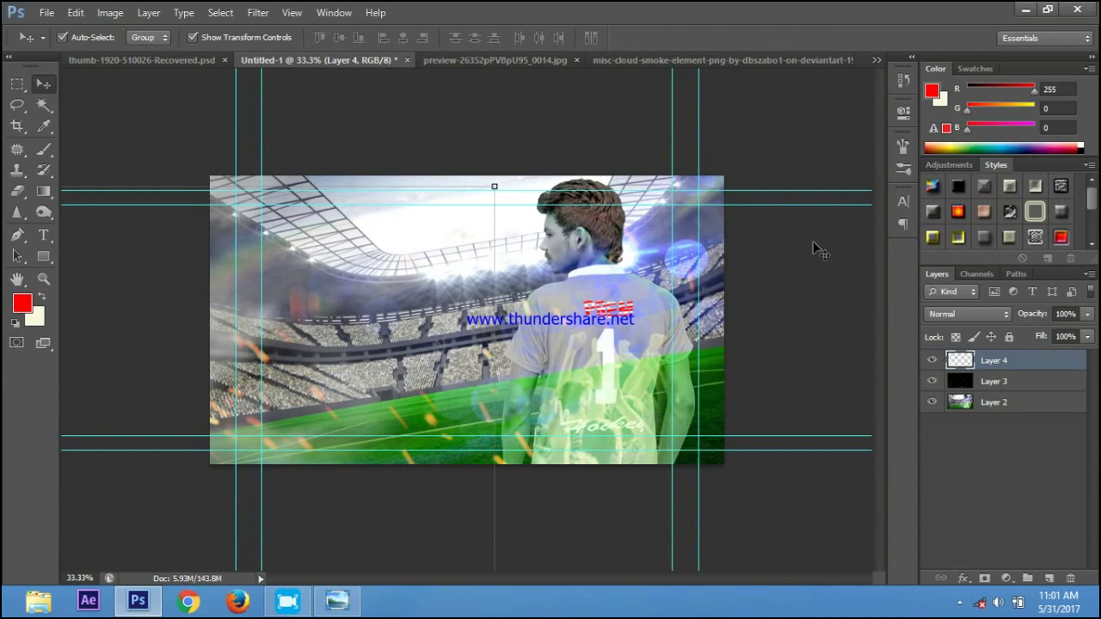
Open the PNGPIX fire PNG and drag it into the stadium poster as Layer 5.
key("ctrl+o")
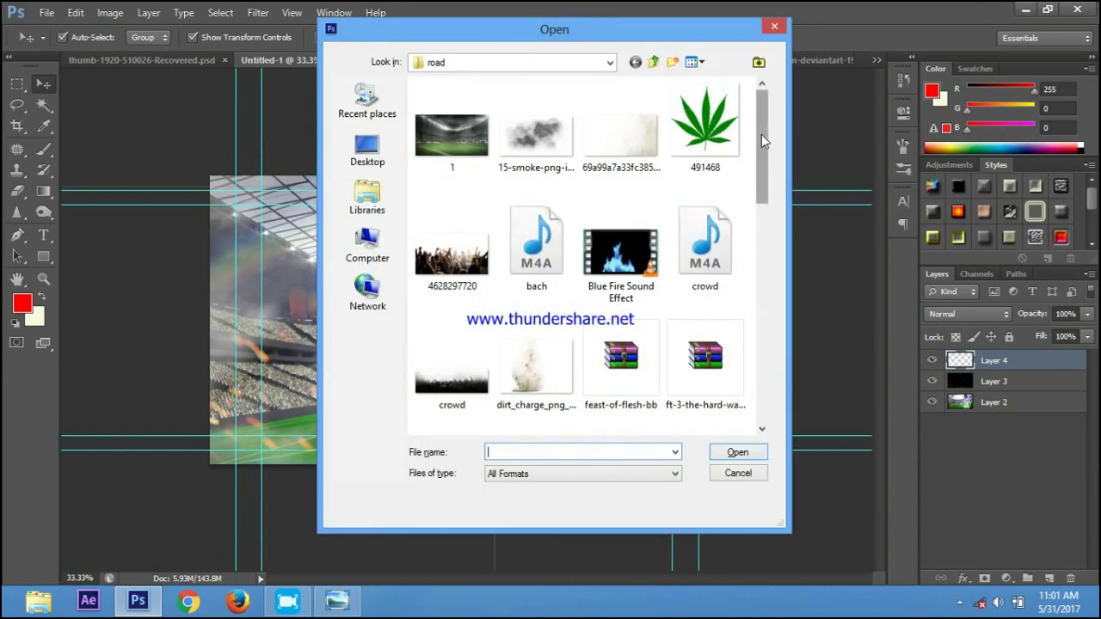
mouse_move(761, 134)
left_mouse_down()
mouse_move(772, 349)
mouse_move(760, 228)
left_mouse_up()
left_click(483, 331)
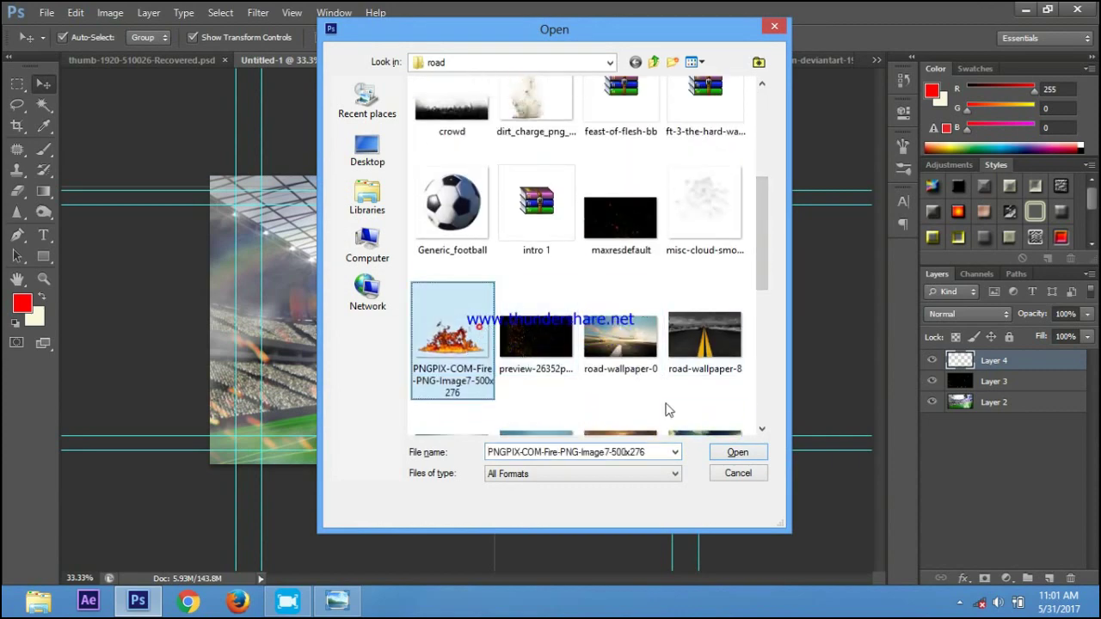
left_click(737, 452)
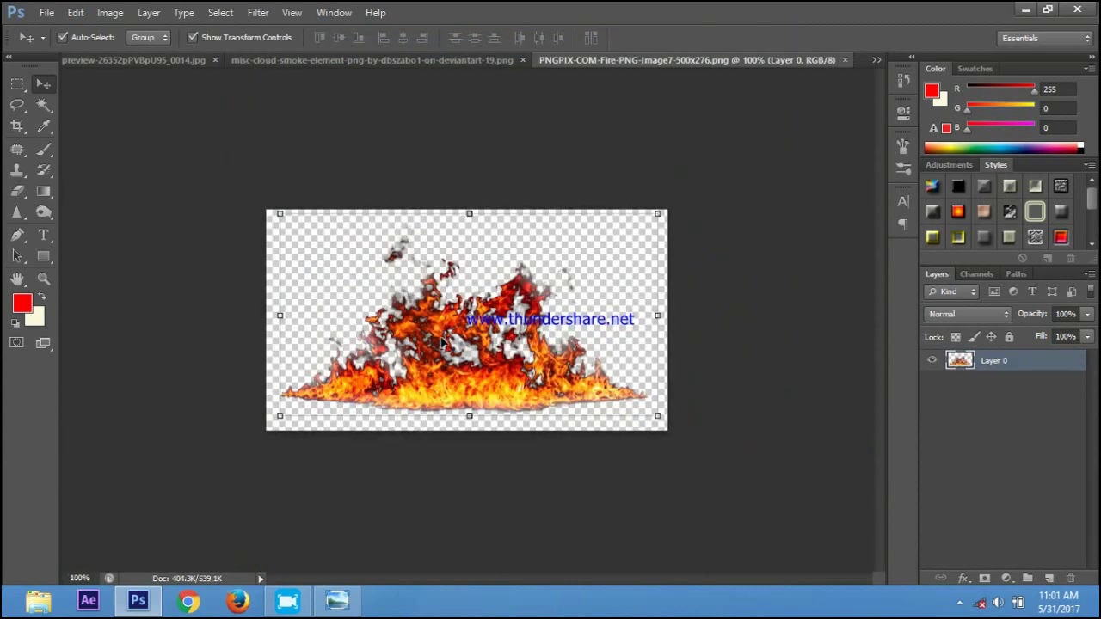
left_click_drag(518, 275, 577, 56)
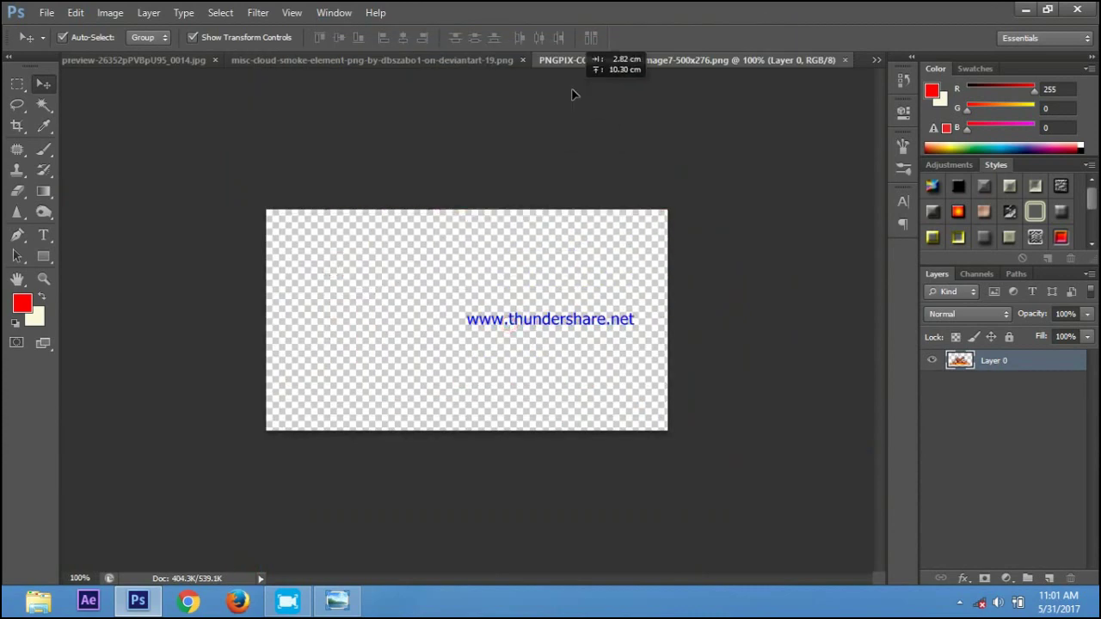
mouse_move(484, 167)
left_mouse_down()
mouse_move(142, 67)
mouse_move(419, 265)
left_mouse_up()
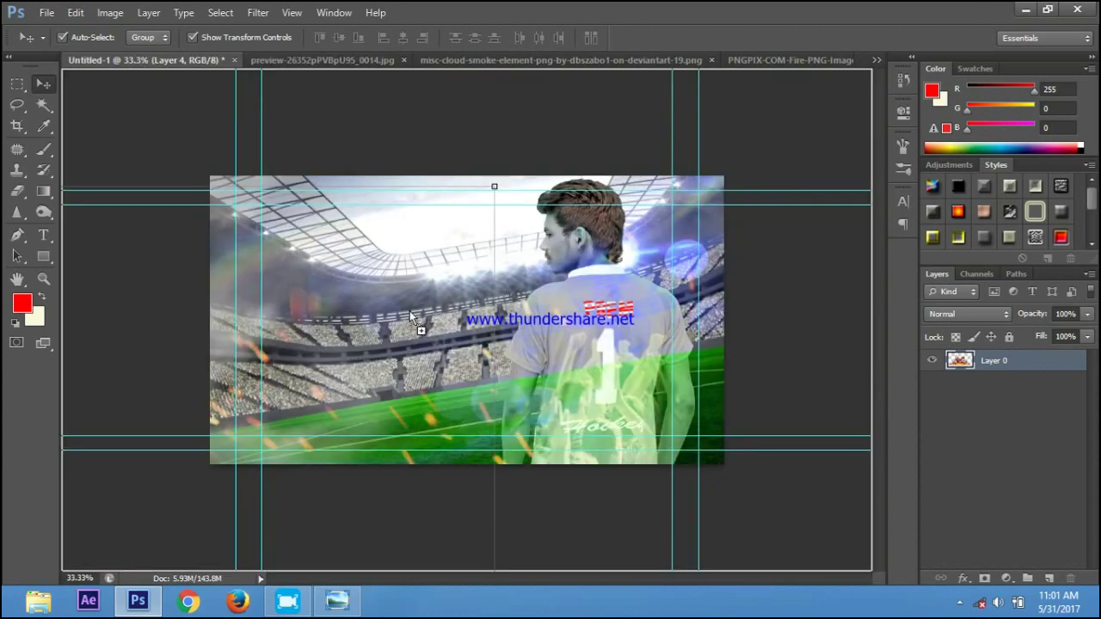
mouse_move(410, 311)
left_mouse_down()
mouse_move(345, 364)
mouse_move(406, 313)
mouse_move(843, 592)
left_mouse_up()
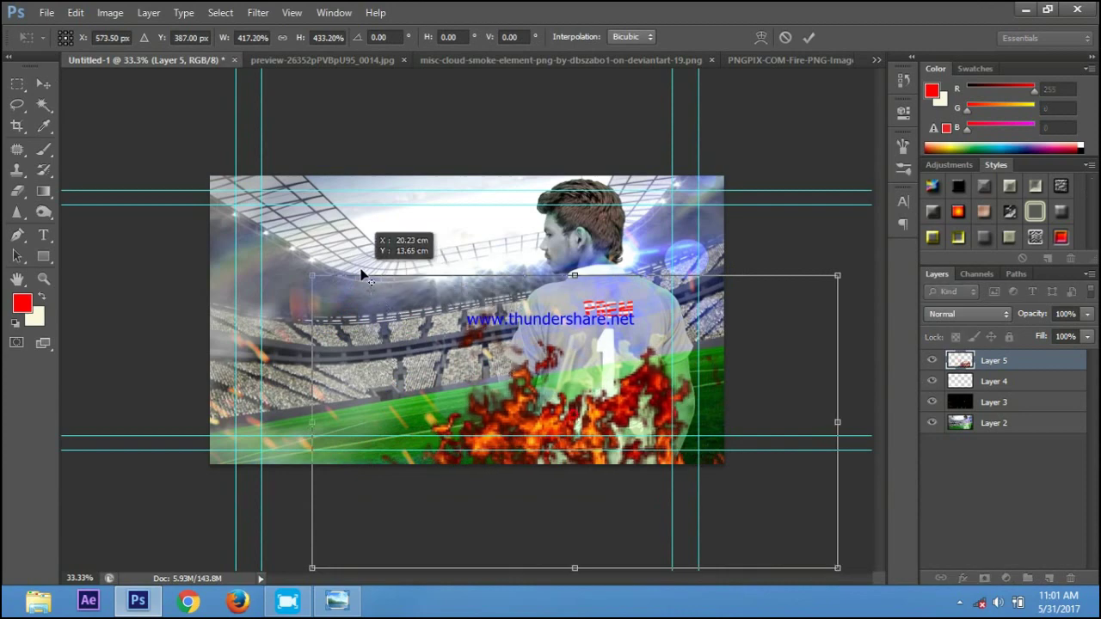
Stretch the fire across the lower half at about 417% by 481% and commit.
left_click_drag(405, 325, 386, 273)
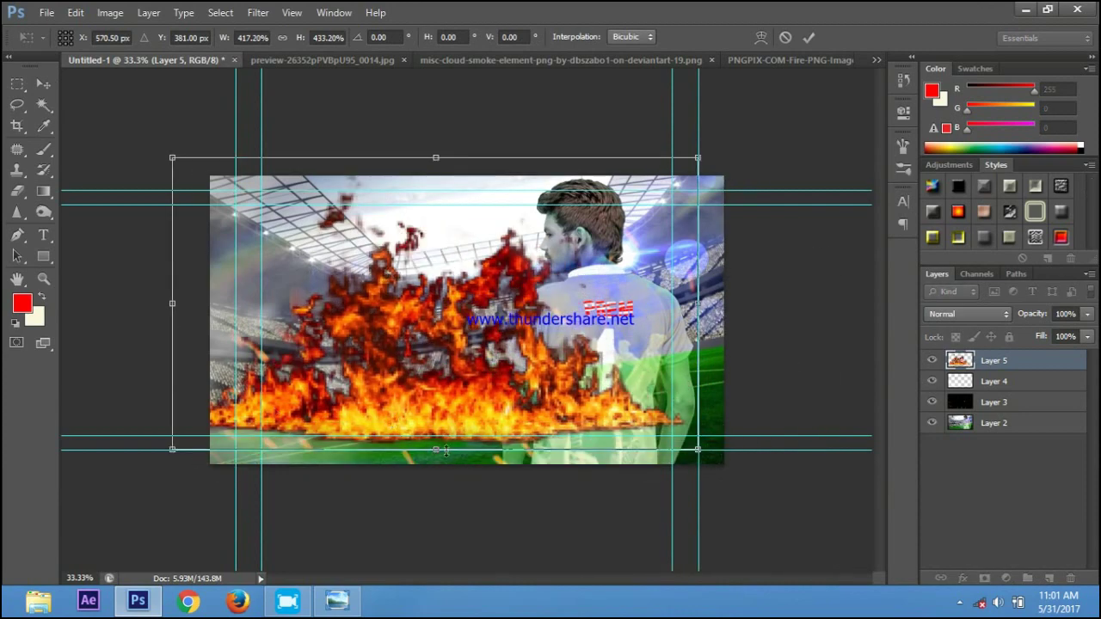
left_click_drag(439, 449, 438, 481)
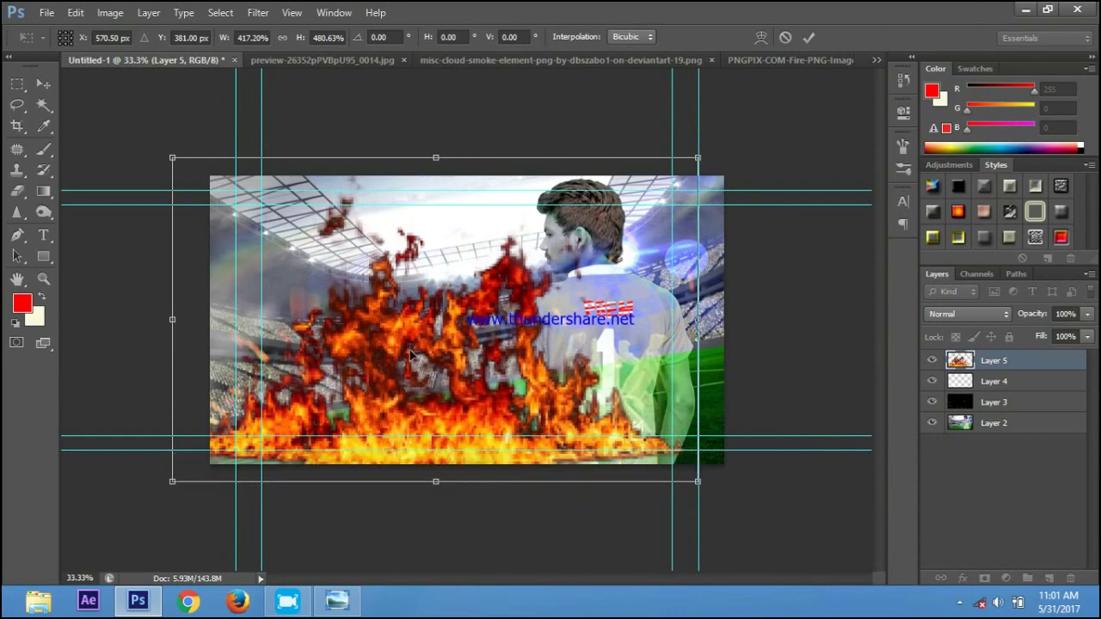
left_click_drag(397, 364, 412, 355)
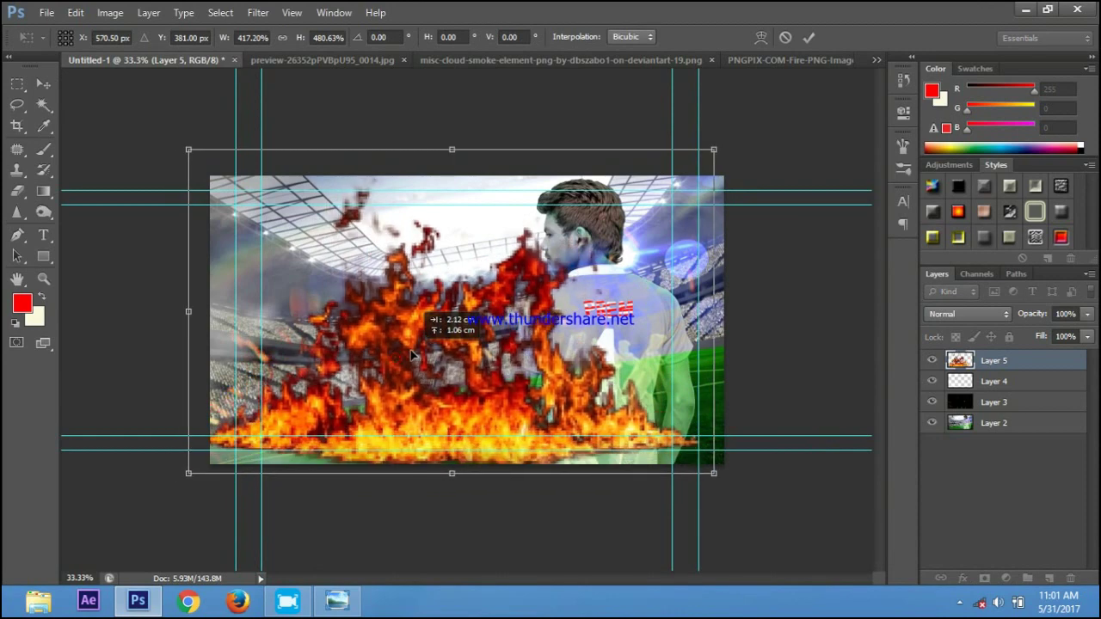
left_click(803, 40)
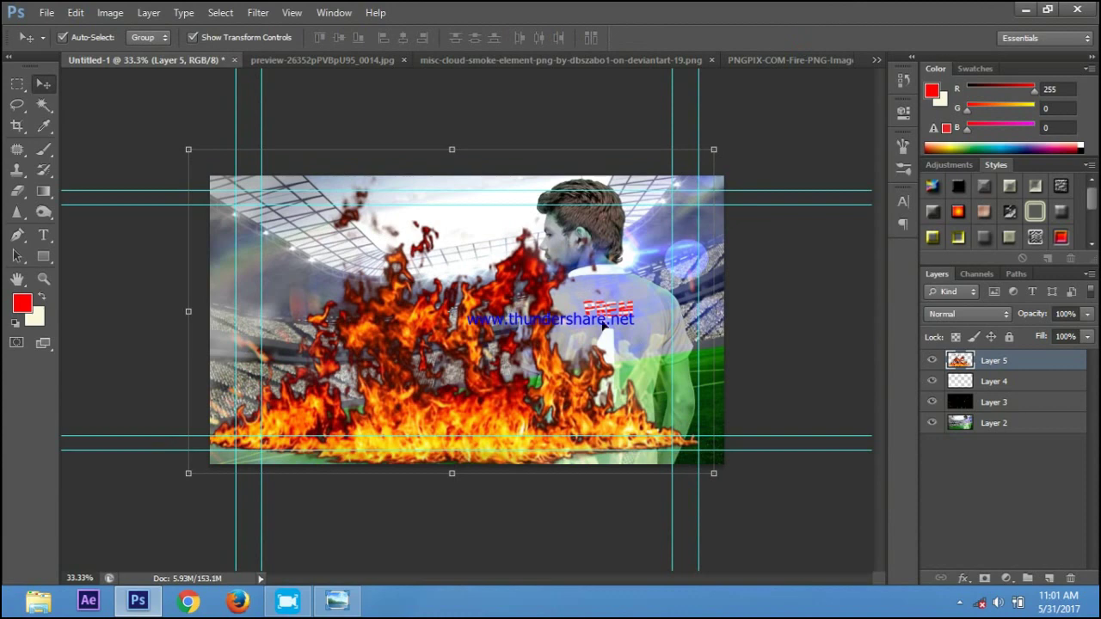
Switch fire Layer 5 to Screen blending so the stadium shows through the flames.
left_click(990, 316)
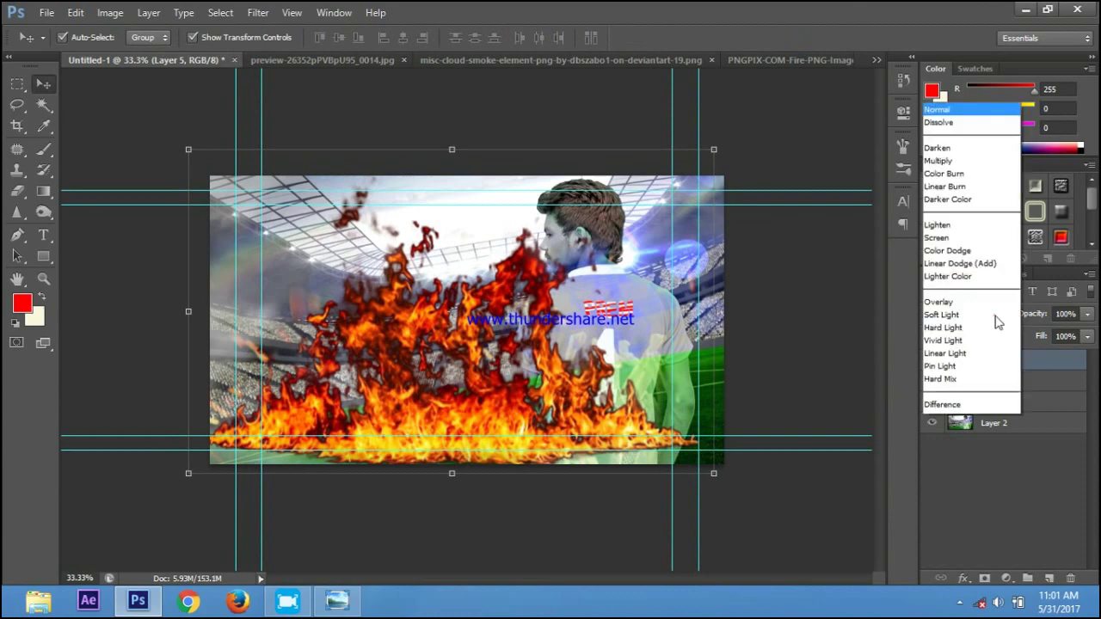
left_click(954, 135)
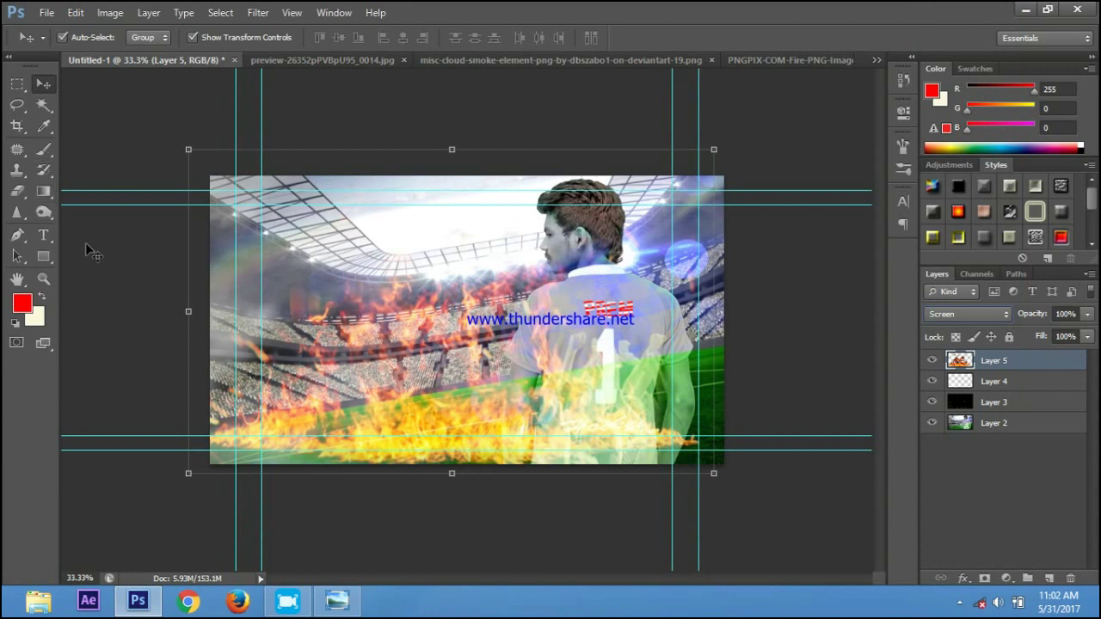
left_click(43, 191)
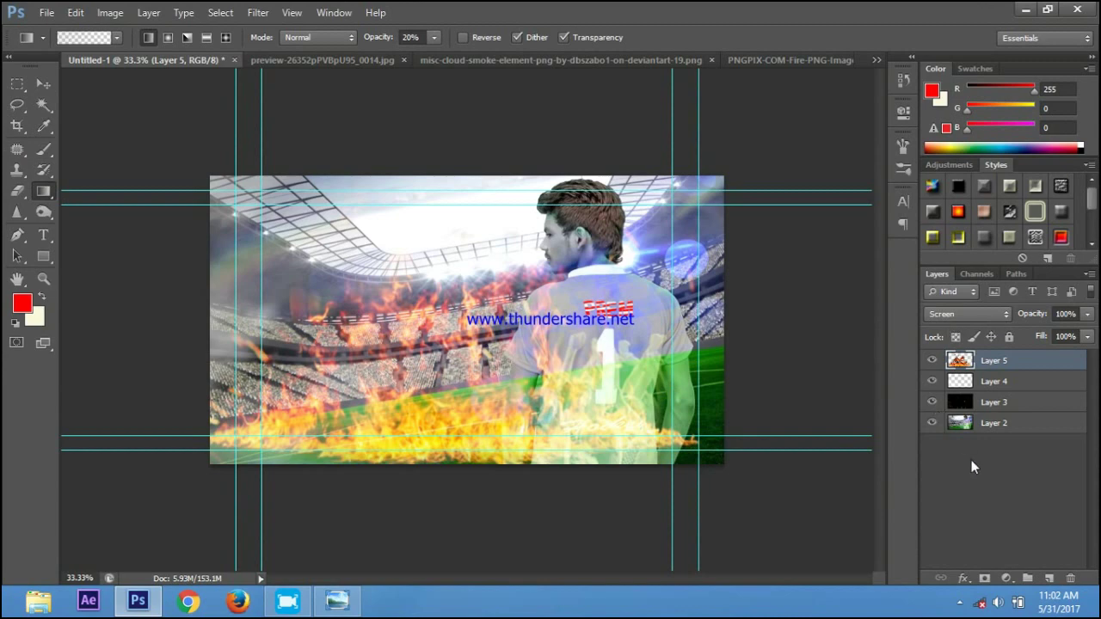
Open Generic_football.png from the road folder.
key("ctrl+o")
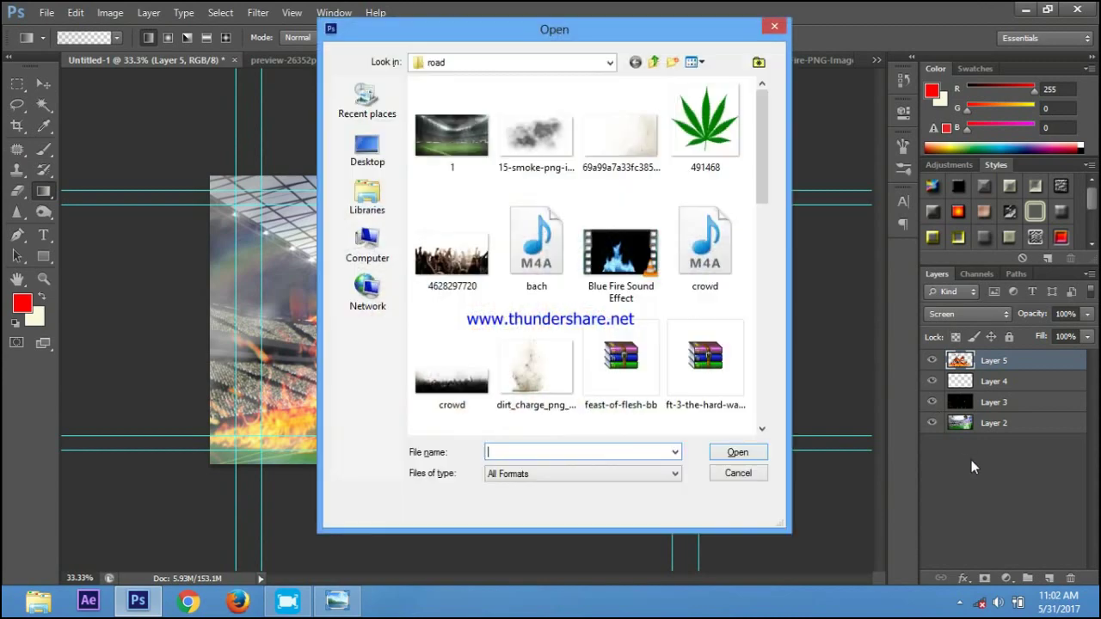
scroll(758, 138, "down", 1)
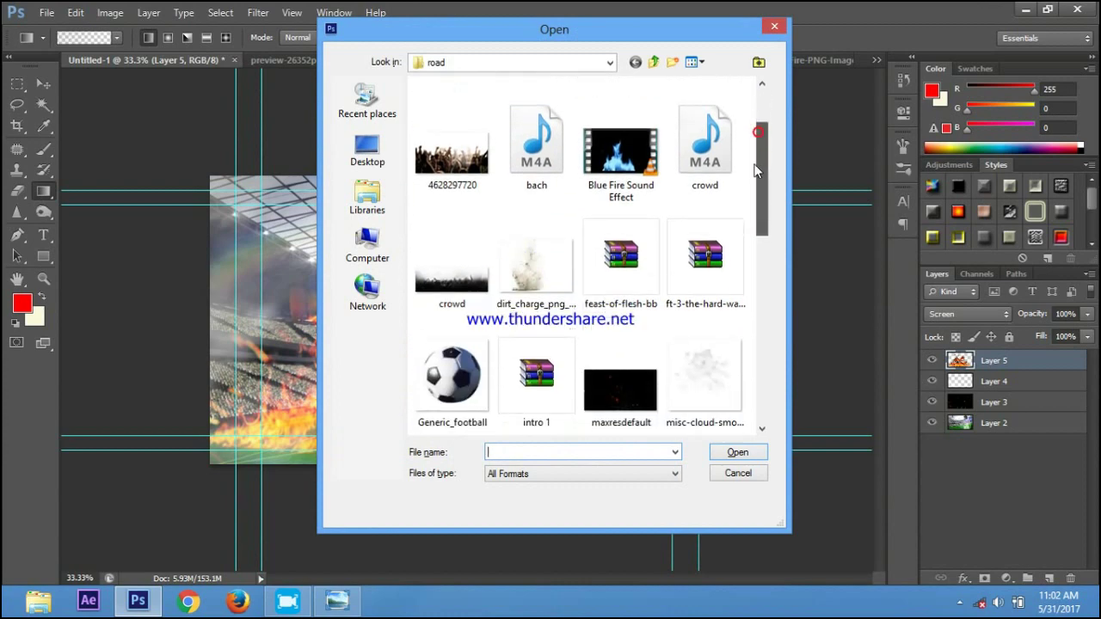
left_click(419, 376)
left_click(738, 452)
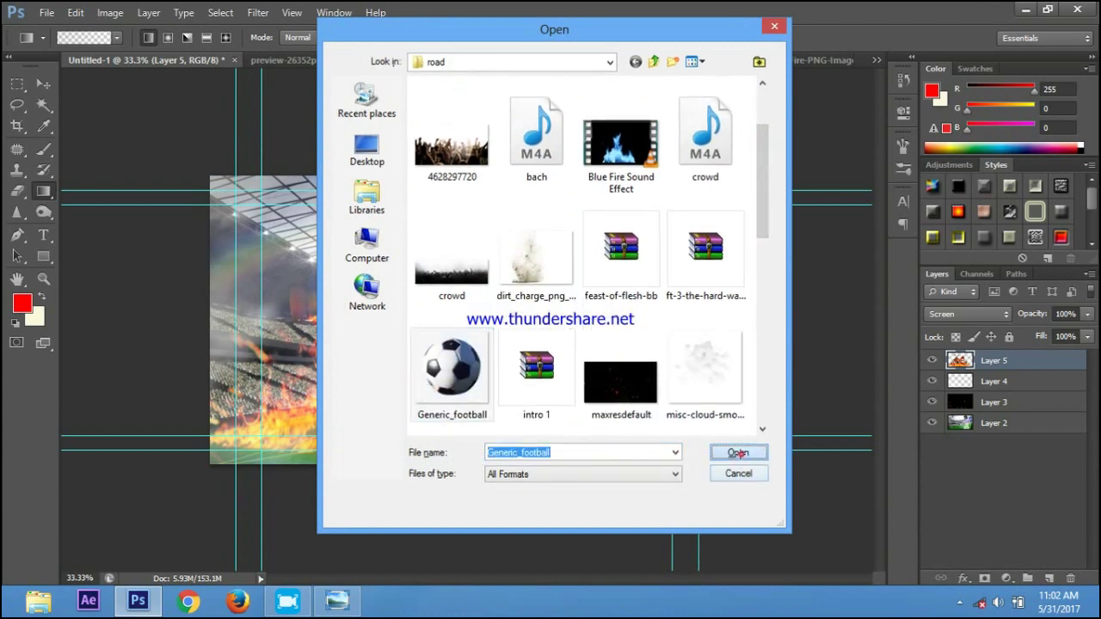
Drag the football into the poster as Layer 6 beside the player, closing the cloud-smoke document.
left_click(43, 83)
mouse_move(534, 273)
left_mouse_down()
mouse_move(530, 66)
mouse_move(376, 73)
mouse_move(136, 45)
mouse_move(191, 142)
left_mouse_up()
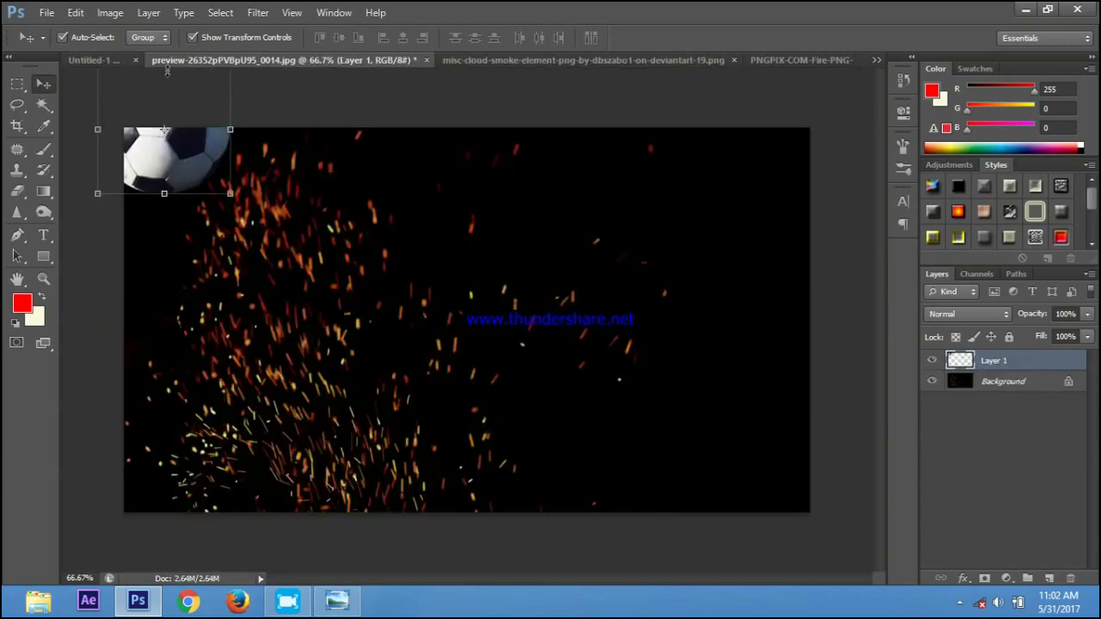
left_click(569, 62)
left_click(641, 60)
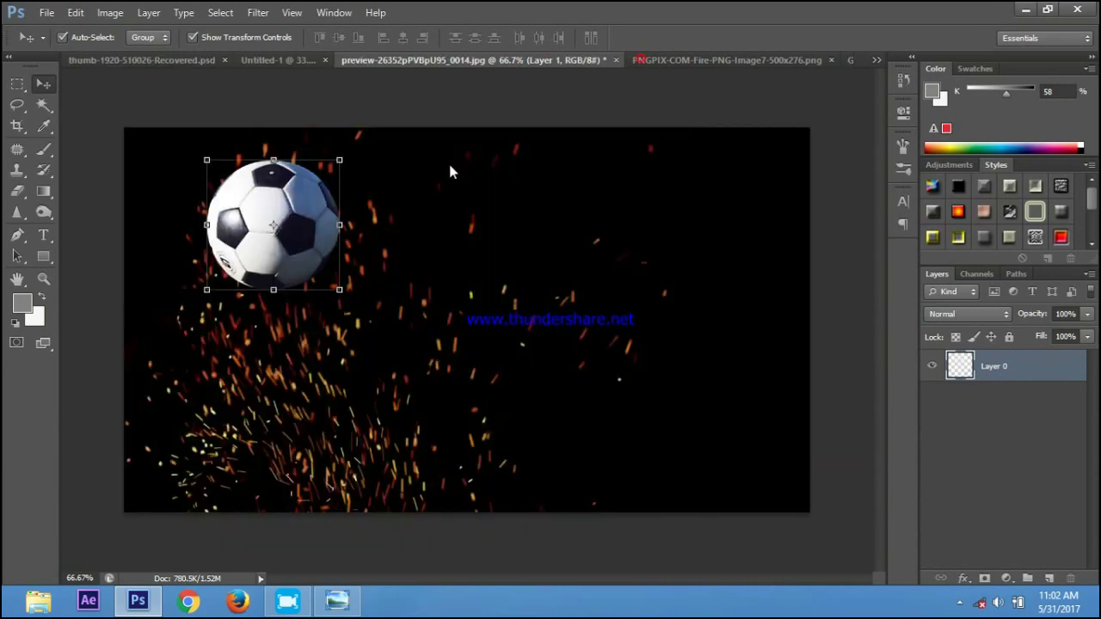
mouse_move(269, 172)
left_mouse_down()
mouse_move(411, 266)
mouse_move(399, 352)
left_mouse_up()
Try Luminosity then Lighten on the football and stack the fire layer above it.
left_click(949, 318)
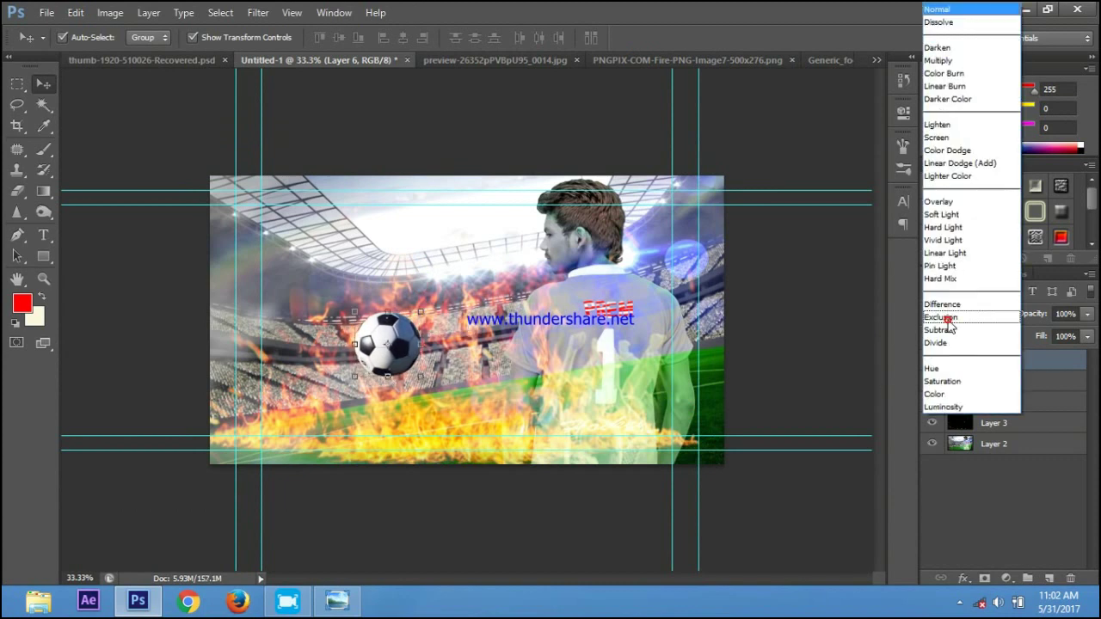
left_click(948, 404)
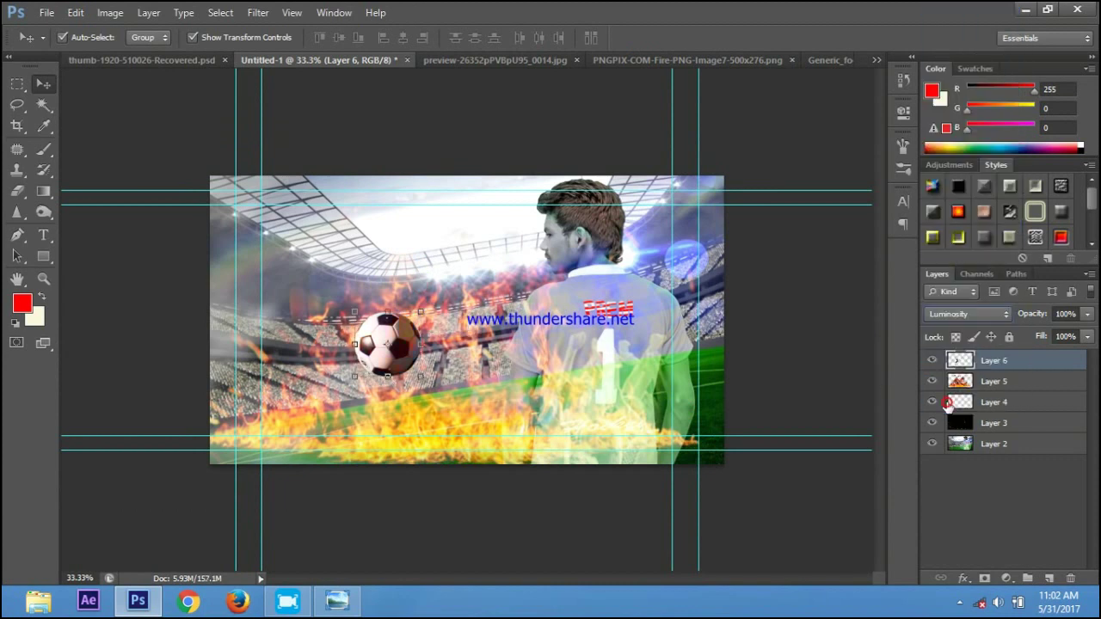
left_click(948, 316)
left_click(985, 122)
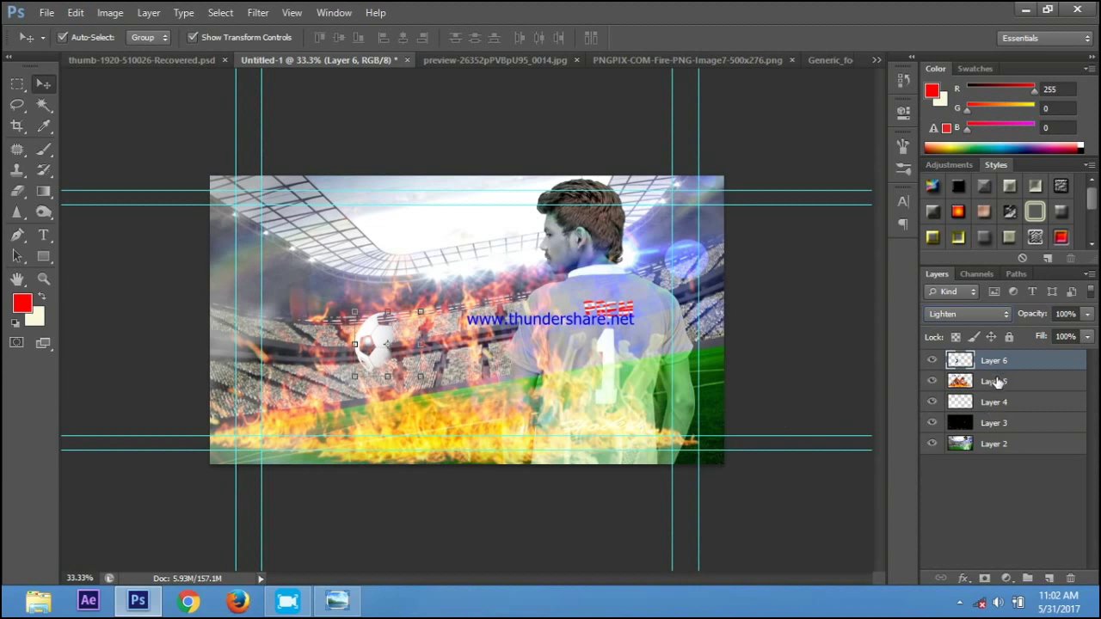
left_click_drag(994, 381, 998, 361)
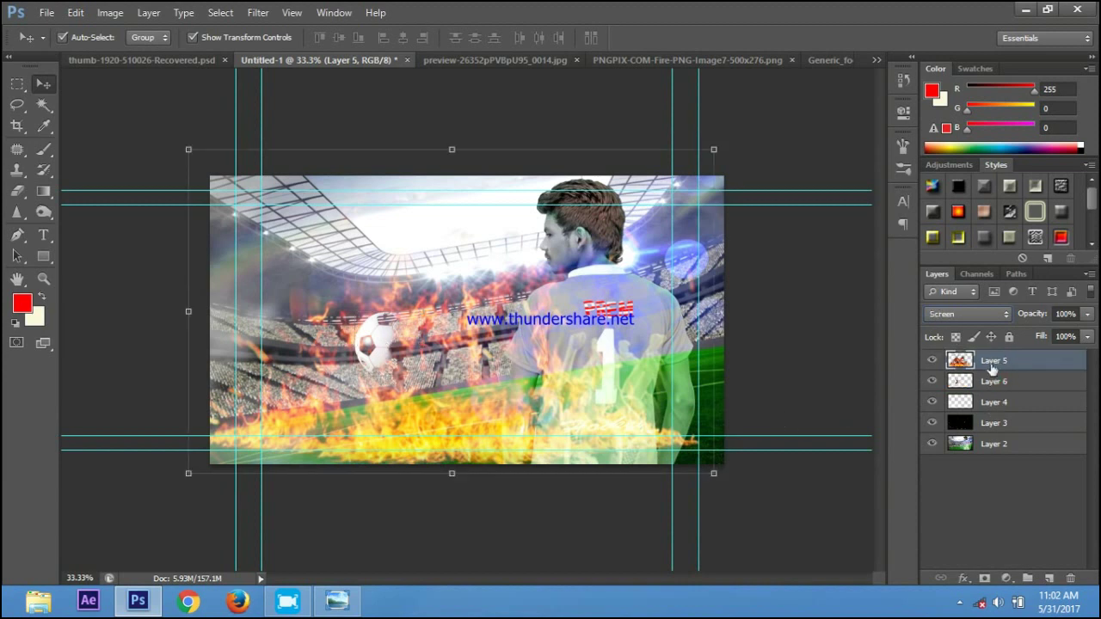
left_click(993, 382)
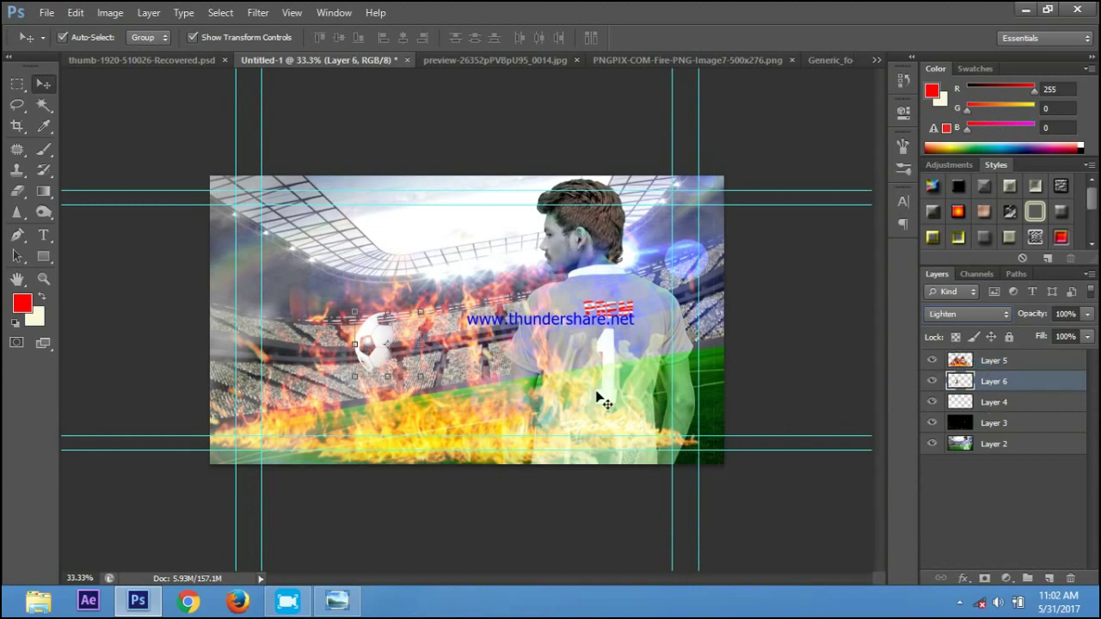
Cycle the football through blend modes to Color and nudge the fire lower.
left_click(975, 320)
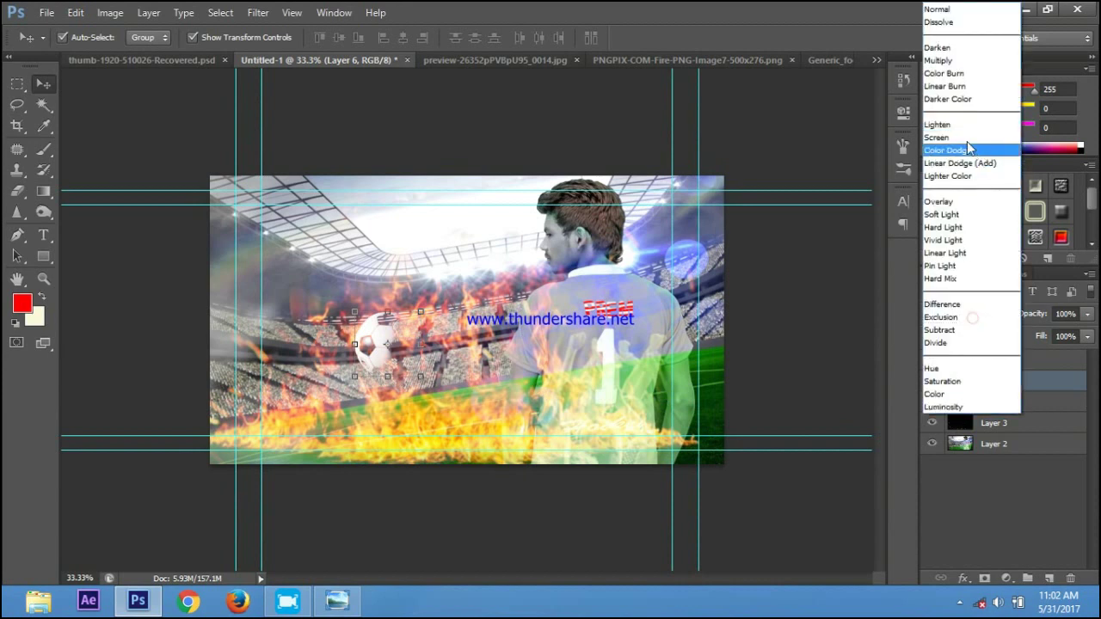
left_click(972, 129)
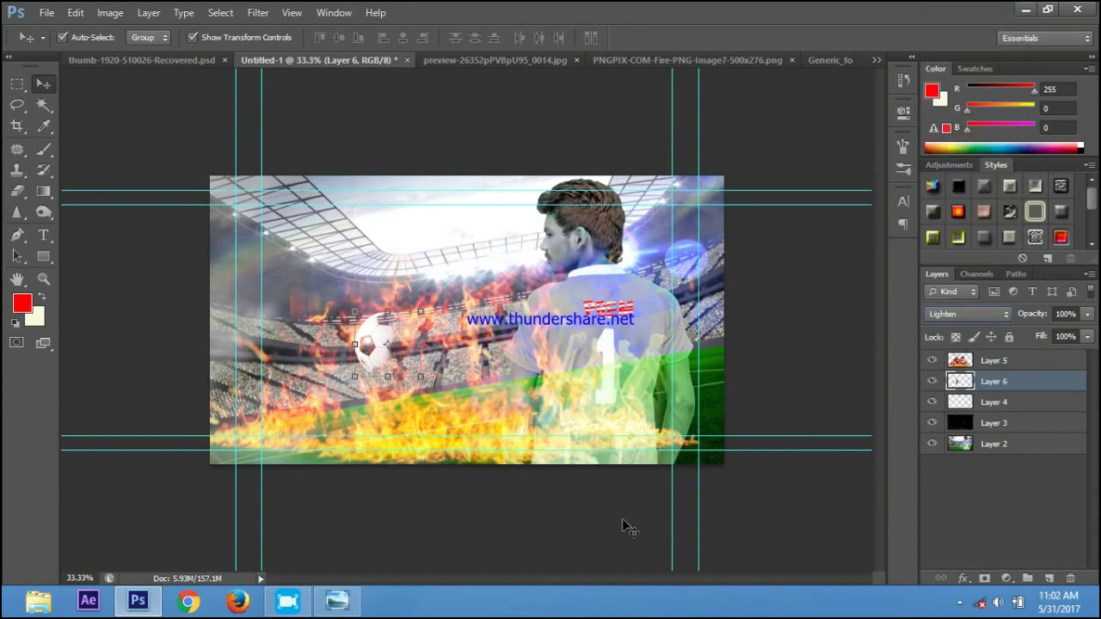
key("Down")
key("Down")
key("Down")
key("Down")
key("Down")
key("Down")
key("Down")
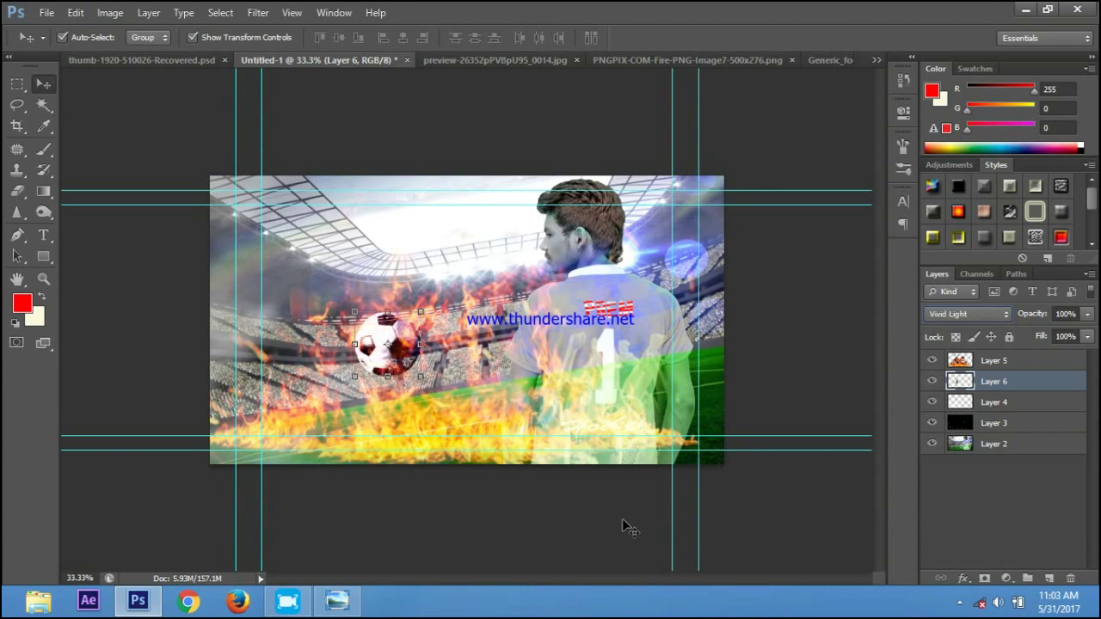
key("Down")
key("Down")
key("Down")
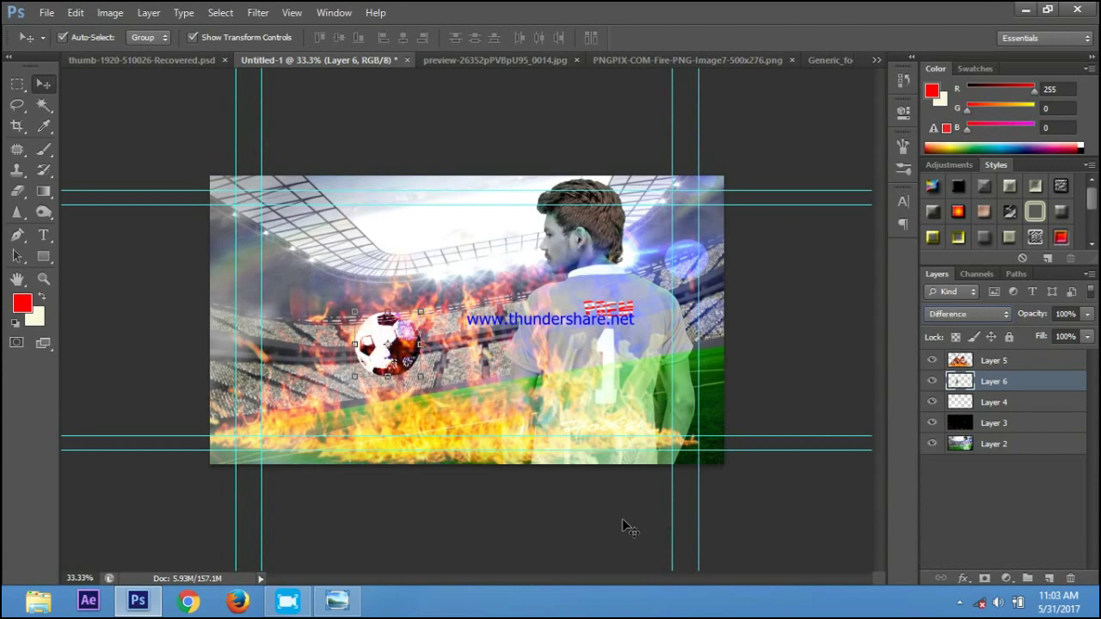
key("Down")
key("Down")
key("Down")
key("Down")
key("Down")
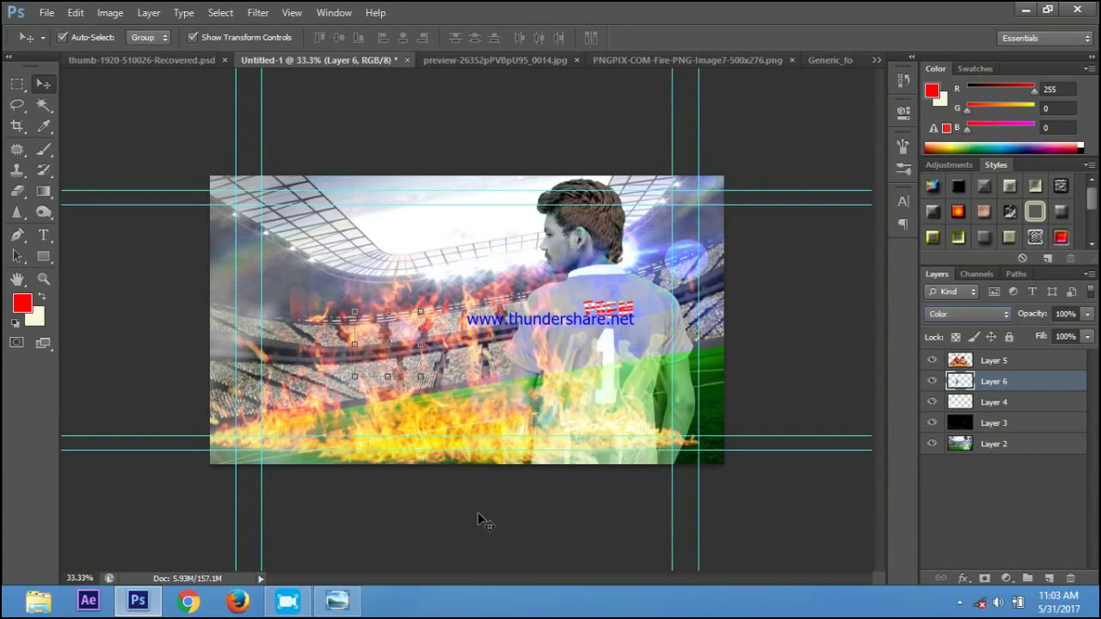
left_click_drag(396, 366, 394, 364)
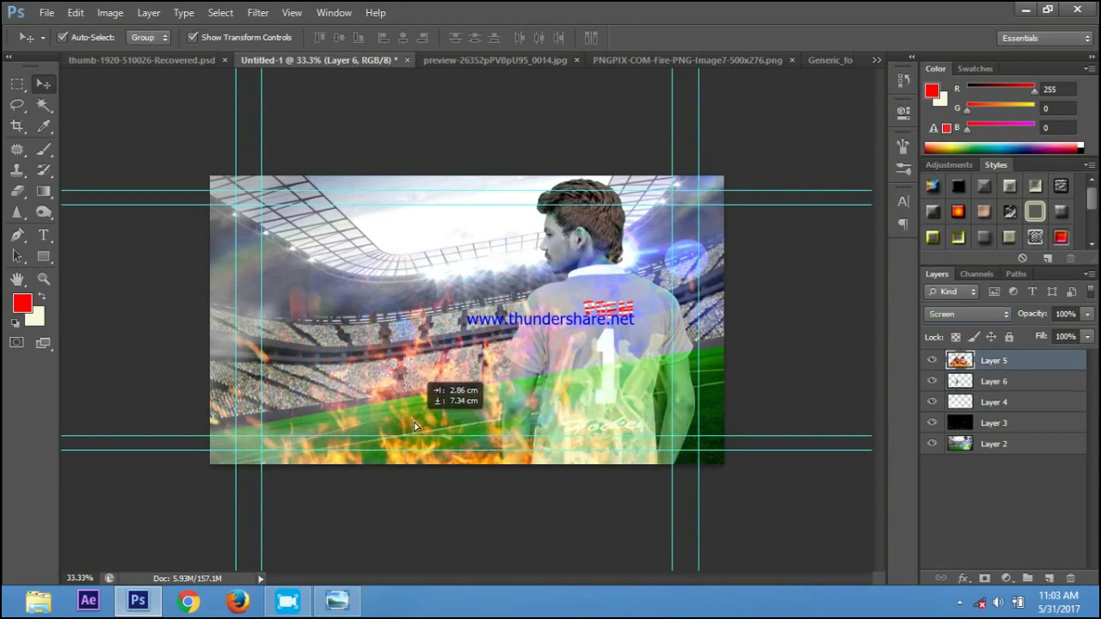
Try moving the fire down-left, then undo back to its earlier position.
left_click(1048, 361)
left_click(1003, 384)
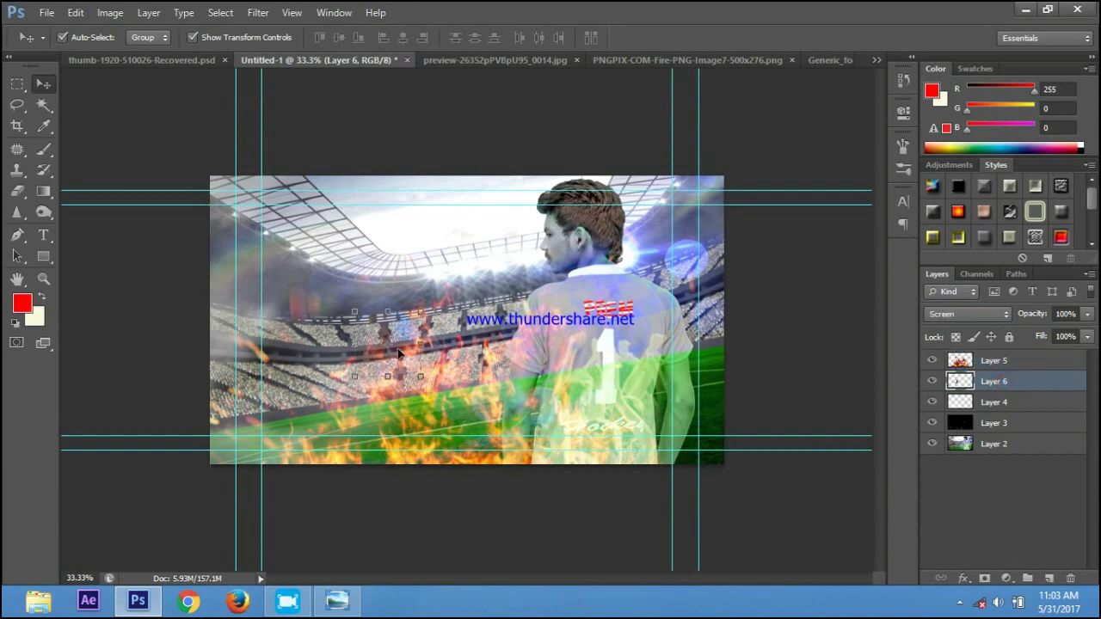
left_click_drag(399, 352, 319, 369)
key("ctrl+z")
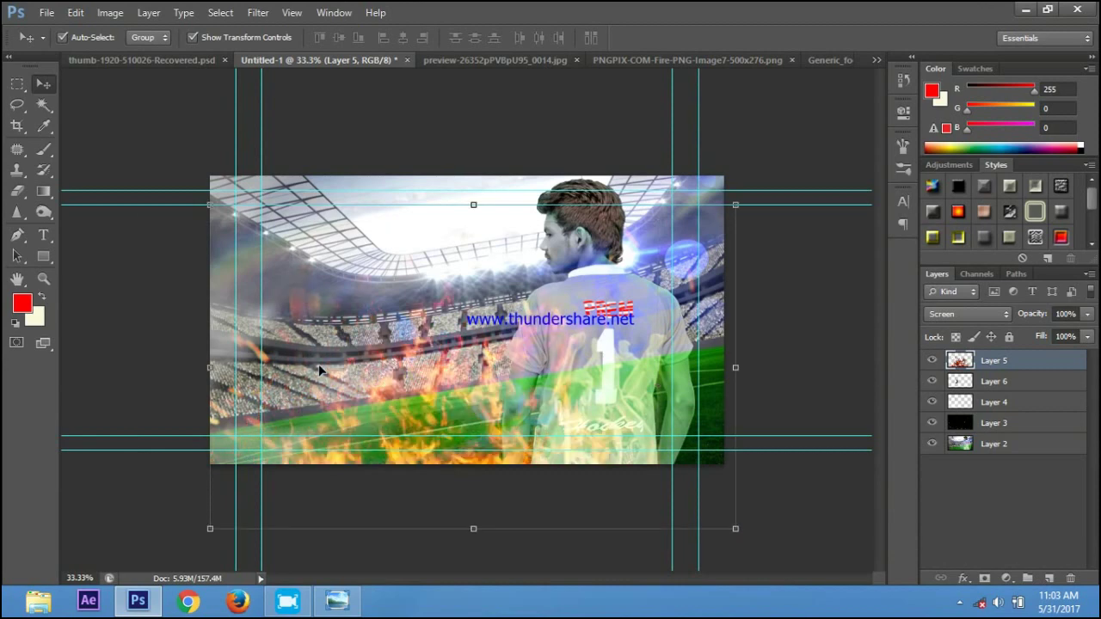
key("ctrl+z")
key("ctrl+z")
key("ctrl+z")
key("ctrl+alt+z")
key("ctrl+alt+z")
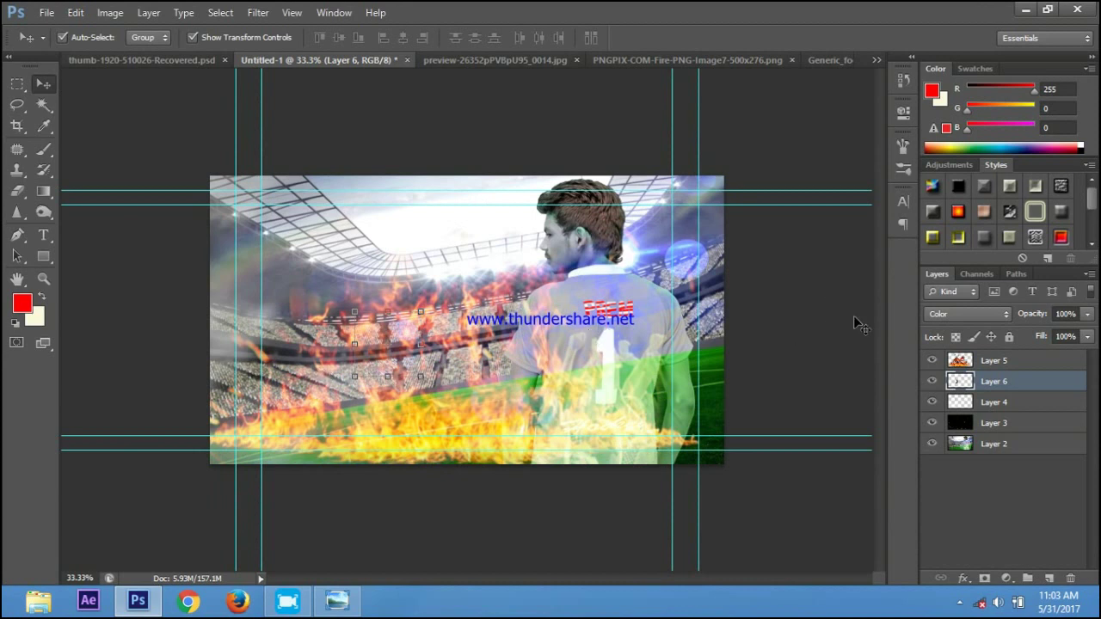
Set football Layer 6 to Luminosity and reposition the fire to wrap the ball.
left_click(961, 316)
left_click(957, 398)
left_click(962, 316)
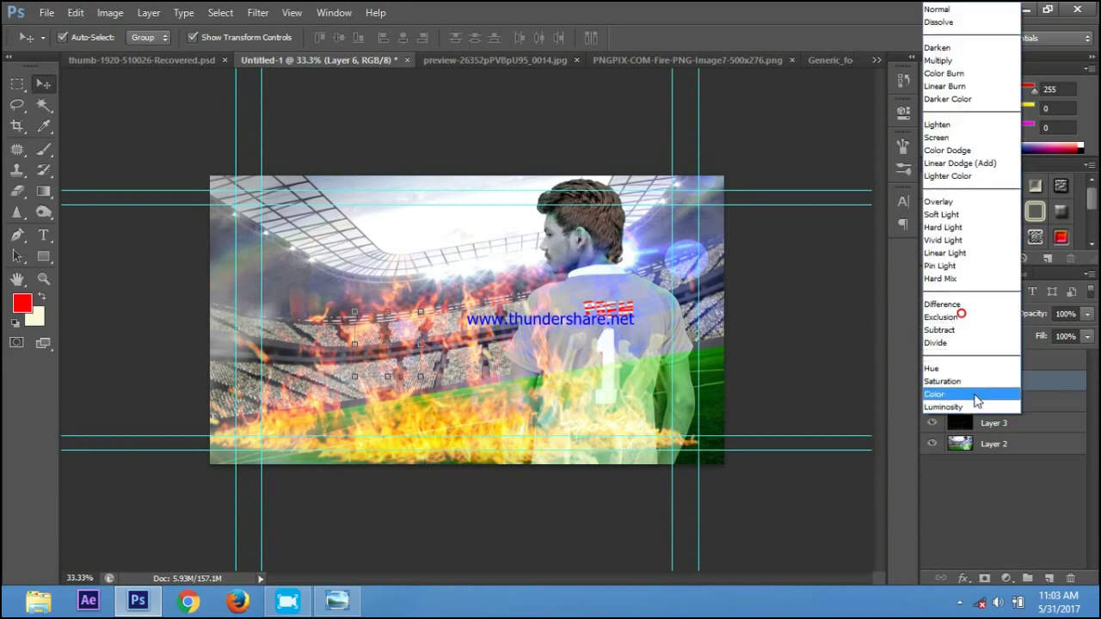
left_click(972, 402)
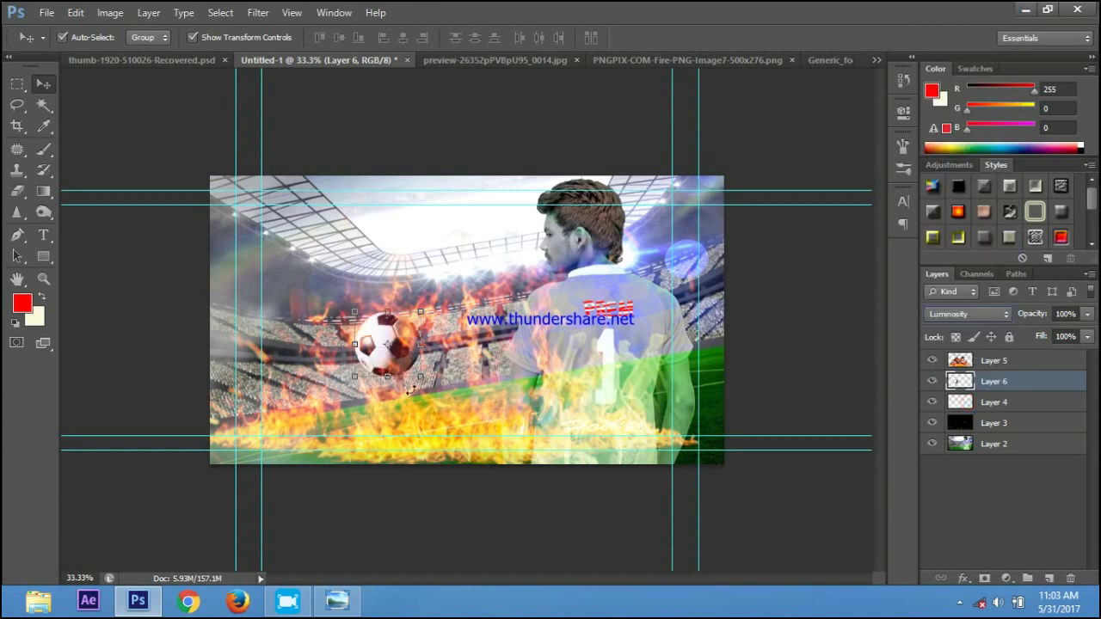
left_click_drag(398, 371, 412, 349)
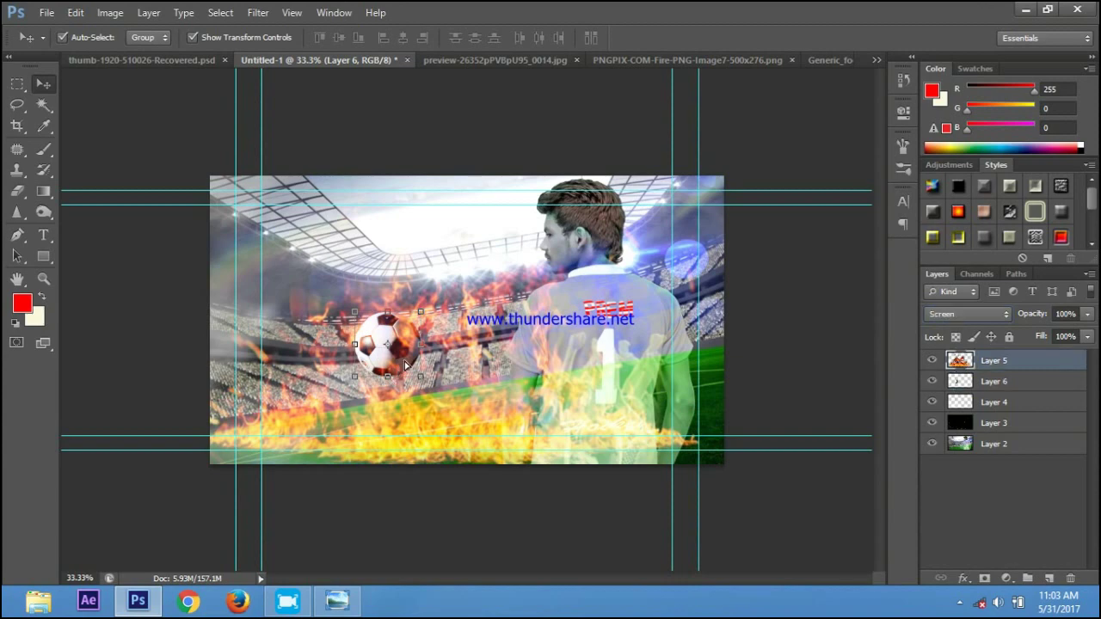
left_click(1009, 383)
mouse_move(398, 341)
left_mouse_down()
mouse_move(379, 342)
mouse_move(384, 321)
left_mouse_up()
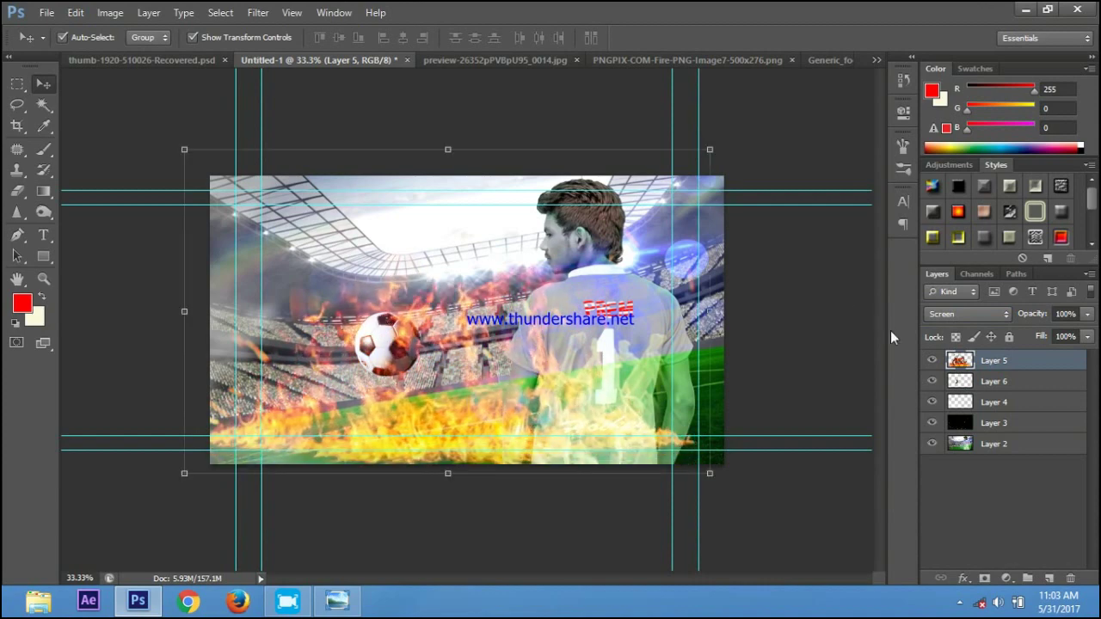
left_click(18, 192)
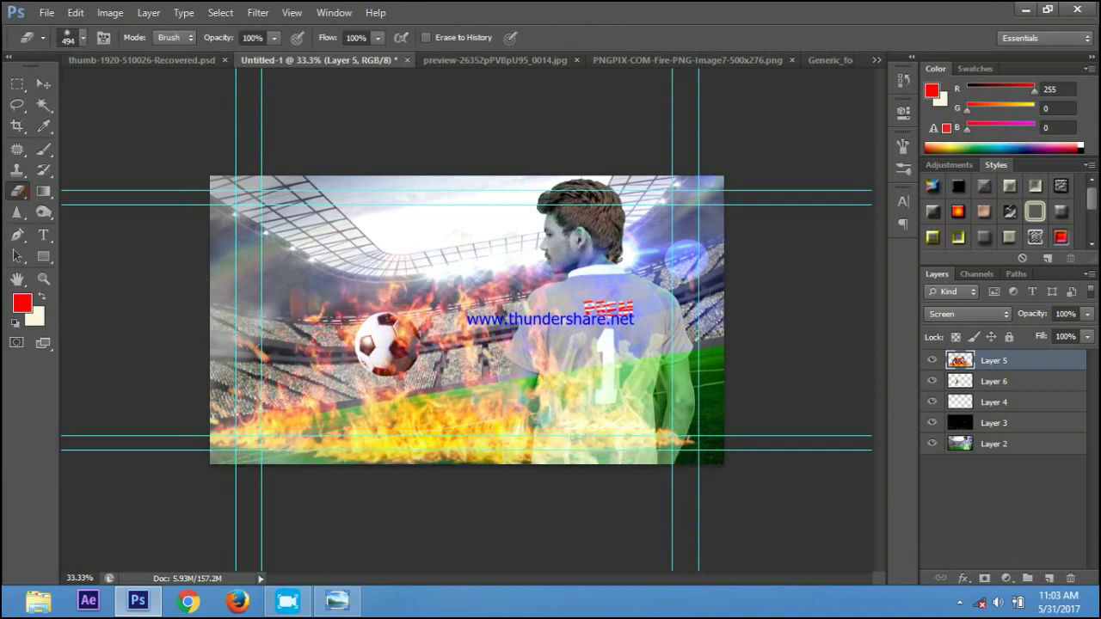
Erase Layer 5 flames from the grass, the player's back and above the ball.
left_click_drag(266, 324, 266, 381)
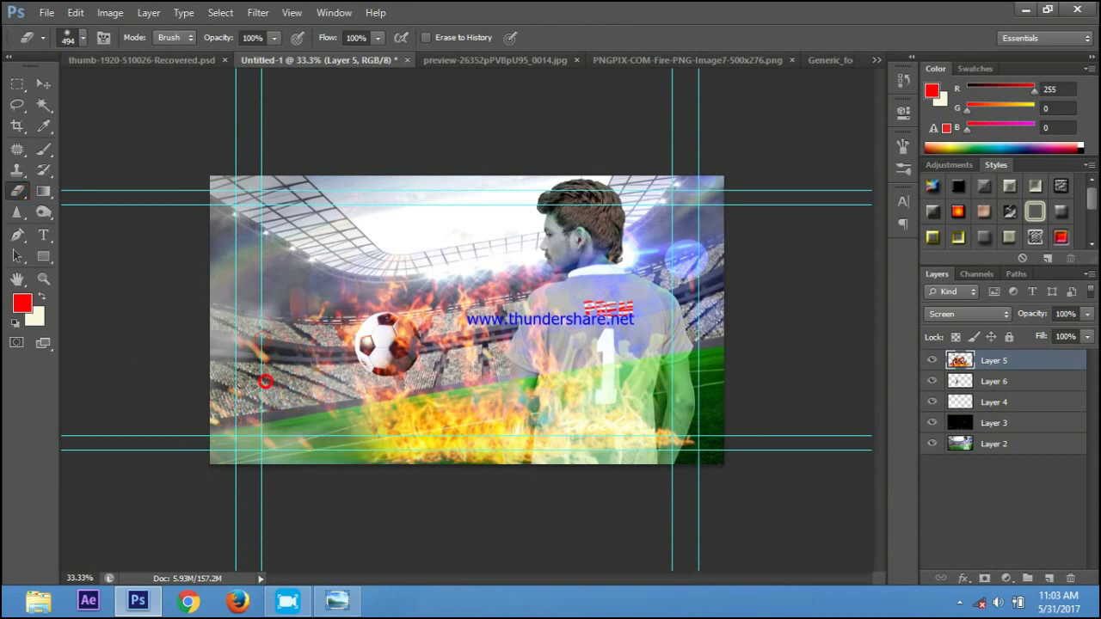
mouse_move(401, 425)
left_mouse_down()
mouse_move(388, 437)
mouse_move(525, 344)
left_mouse_up()
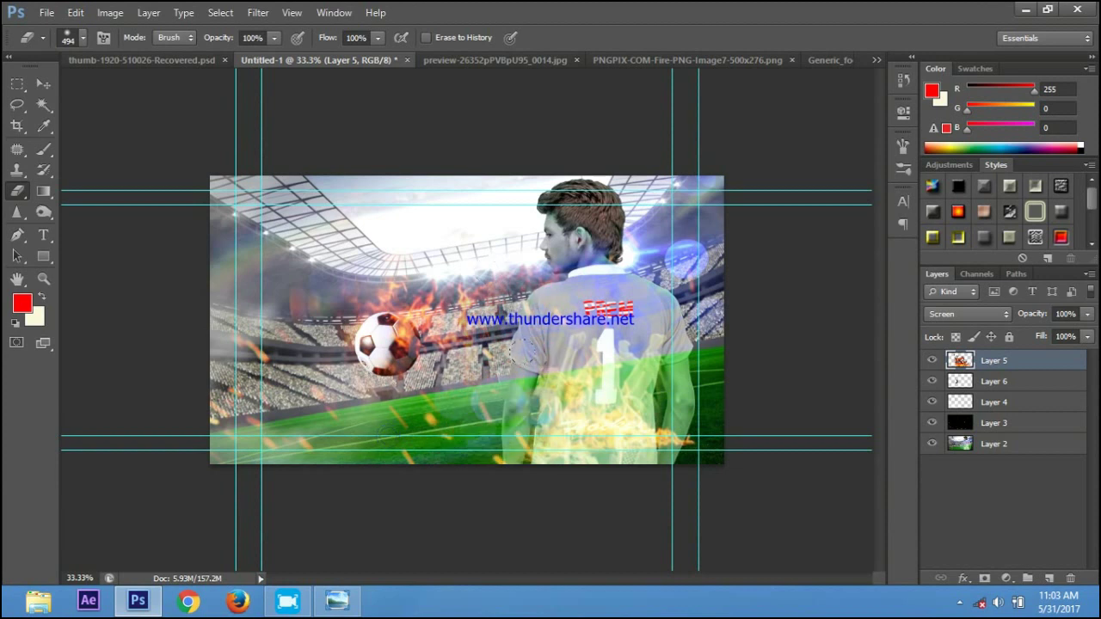
mouse_move(526, 301)
left_mouse_down()
mouse_move(568, 395)
mouse_move(688, 438)
left_mouse_up()
left_click_drag(516, 447, 527, 306)
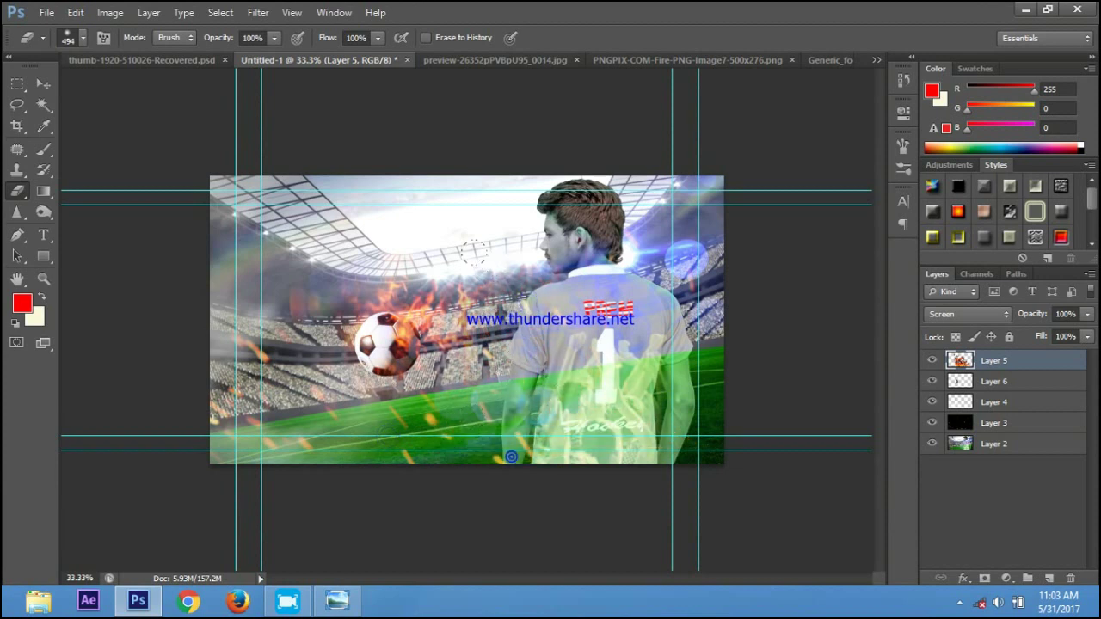
left_click_drag(474, 251, 409, 434)
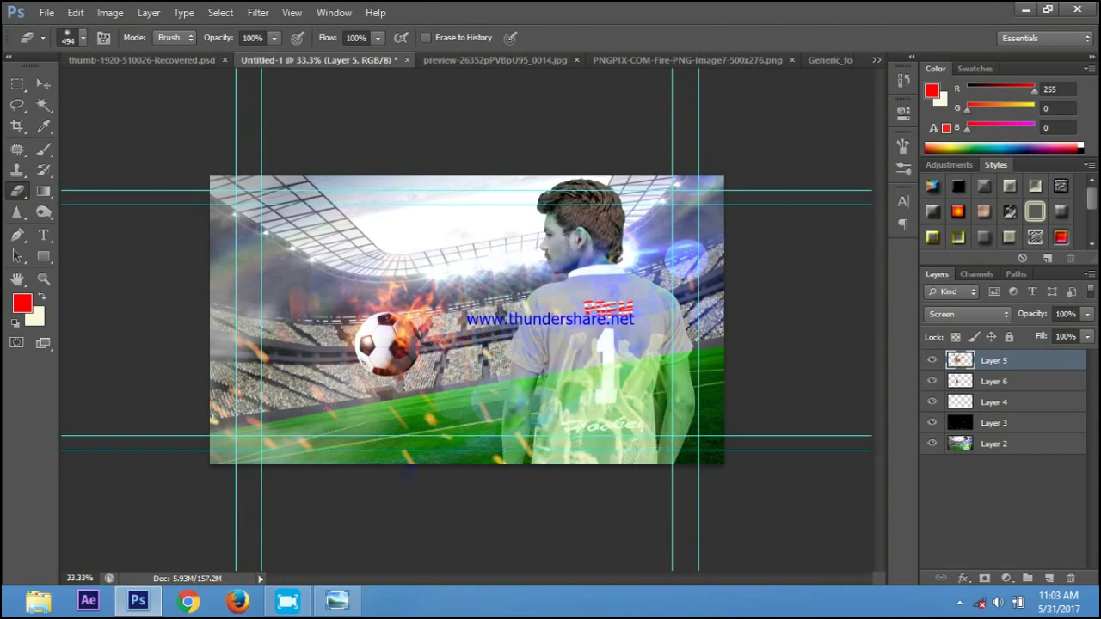
left_click(527, 307)
left_click(514, 365)
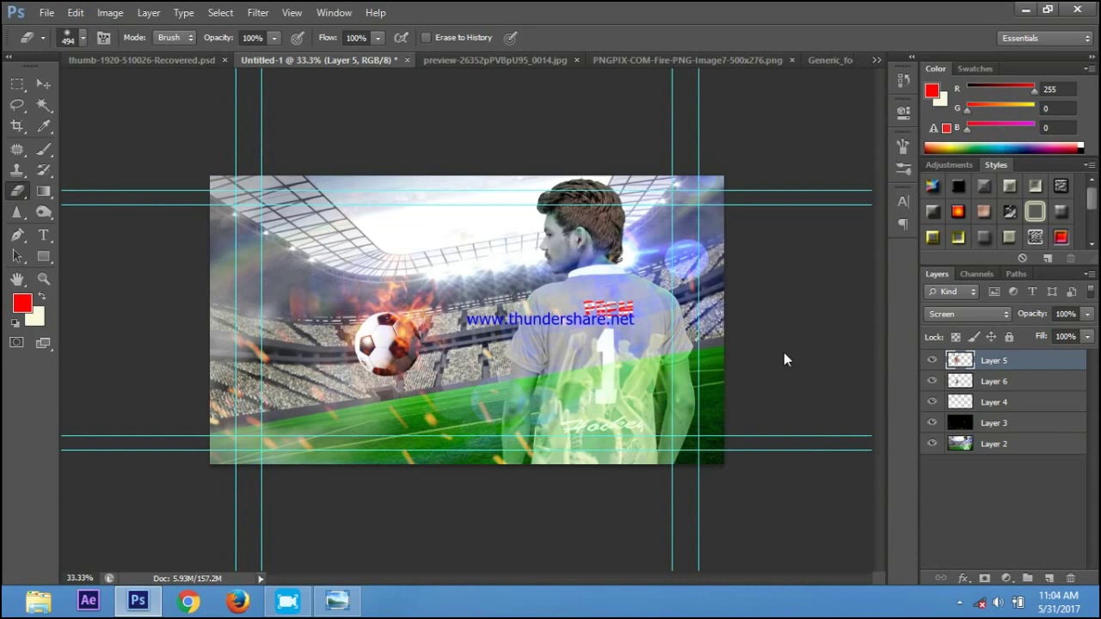
key("ctrl+o")
Open the dirt_charge burst PNG from the road folder.
left_click(635, 146)
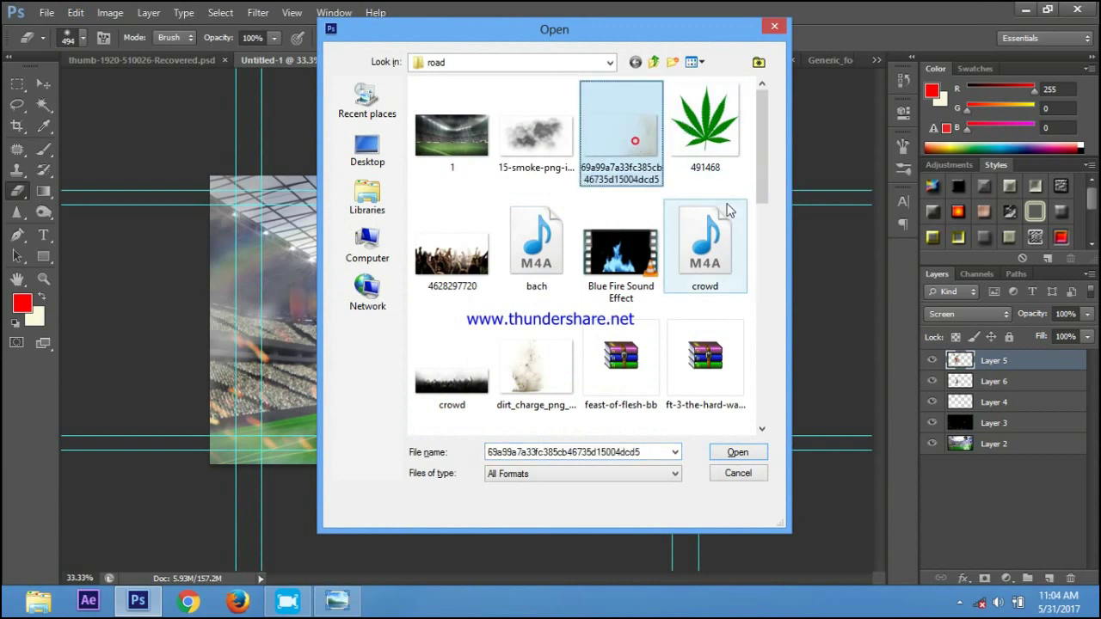
scroll(762, 125, "down", 2)
left_click(552, 172)
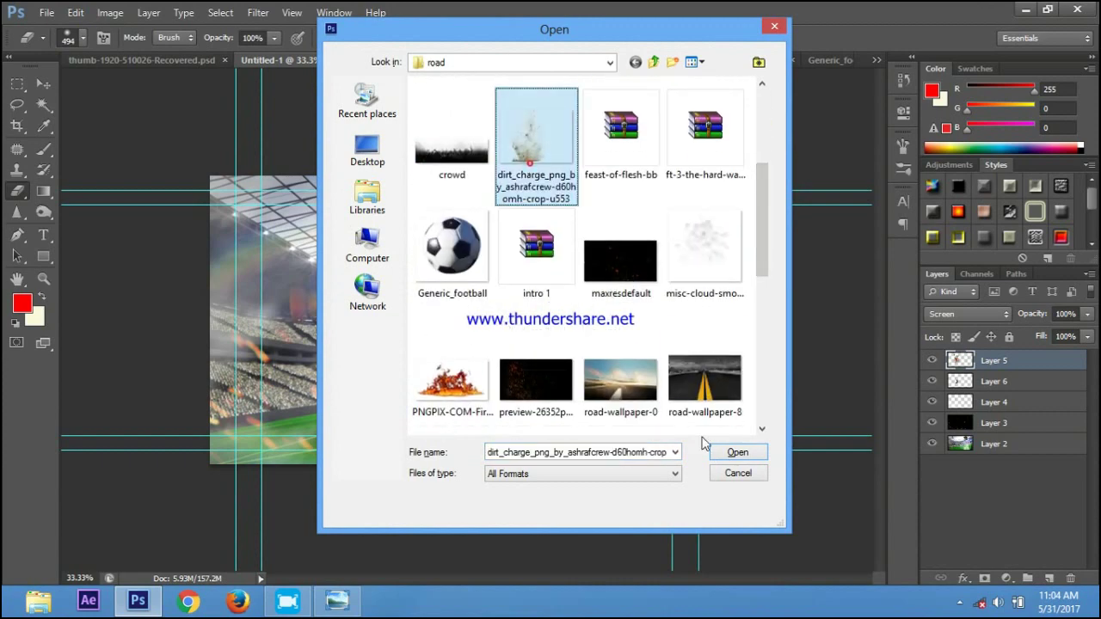
left_click(740, 456)
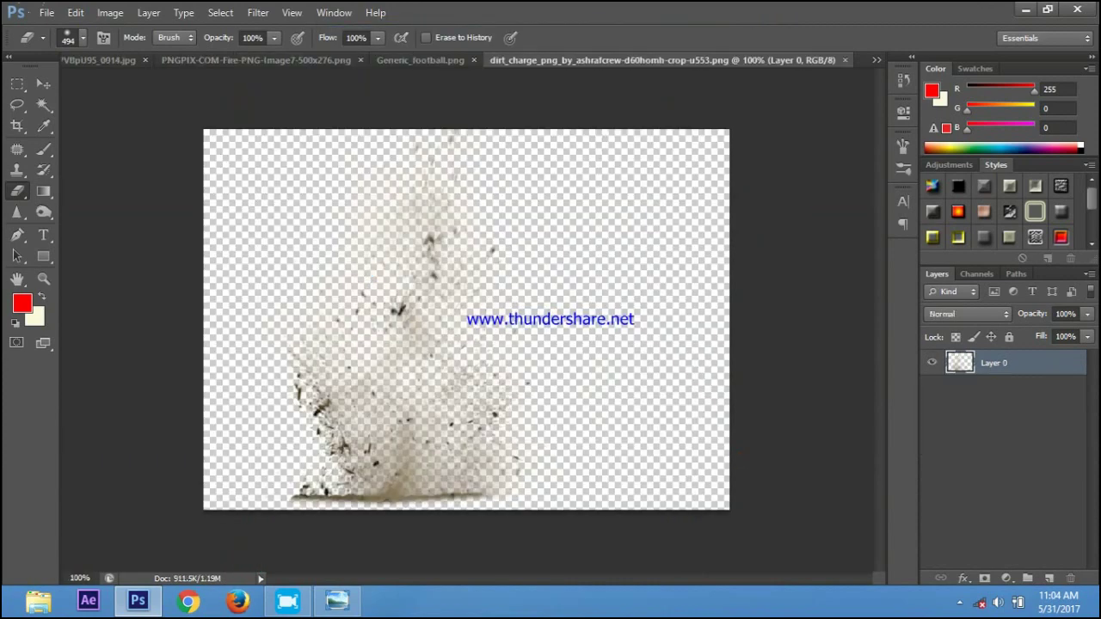
Drag the dirt burst into the football poster and close the PNGPIX fire image.
left_click(43, 83)
mouse_move(453, 345)
left_mouse_down()
mouse_move(383, 82)
mouse_move(642, 204)
left_mouse_up()
left_click(644, 206)
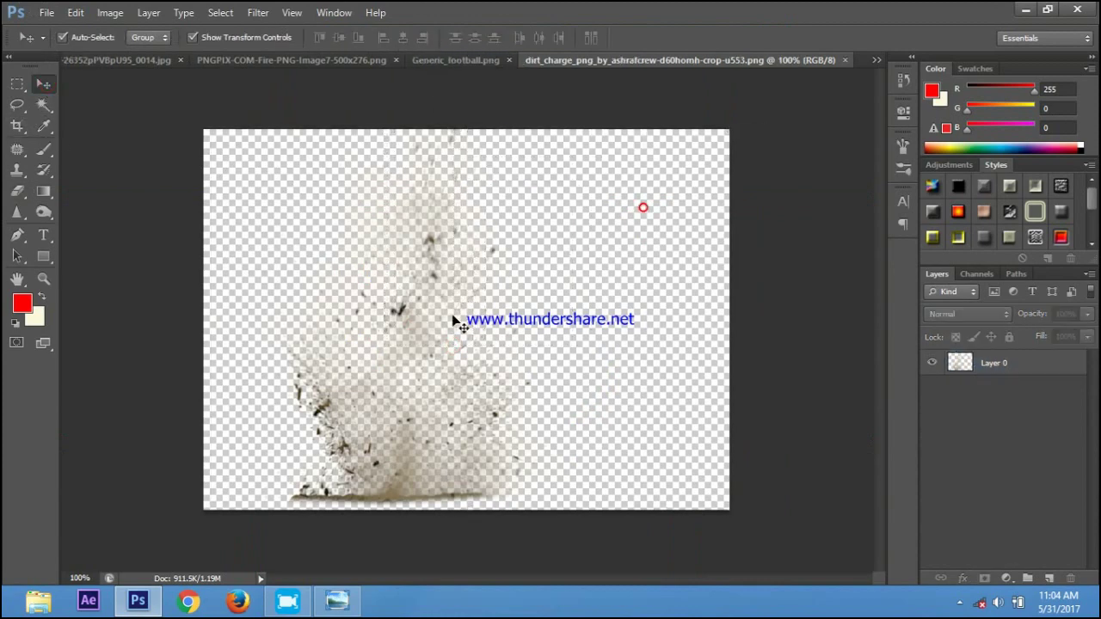
mouse_move(420, 385)
left_mouse_down()
mouse_move(362, 278)
mouse_move(216, 98)
mouse_move(124, 69)
mouse_move(422, 262)
left_mouse_up()
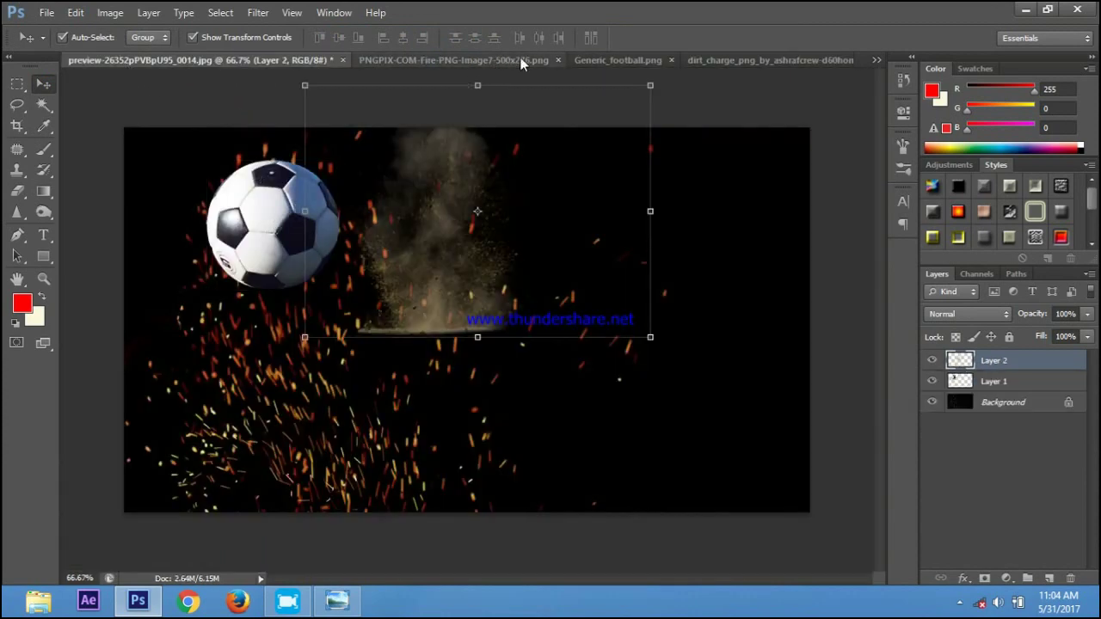
left_click(551, 58)
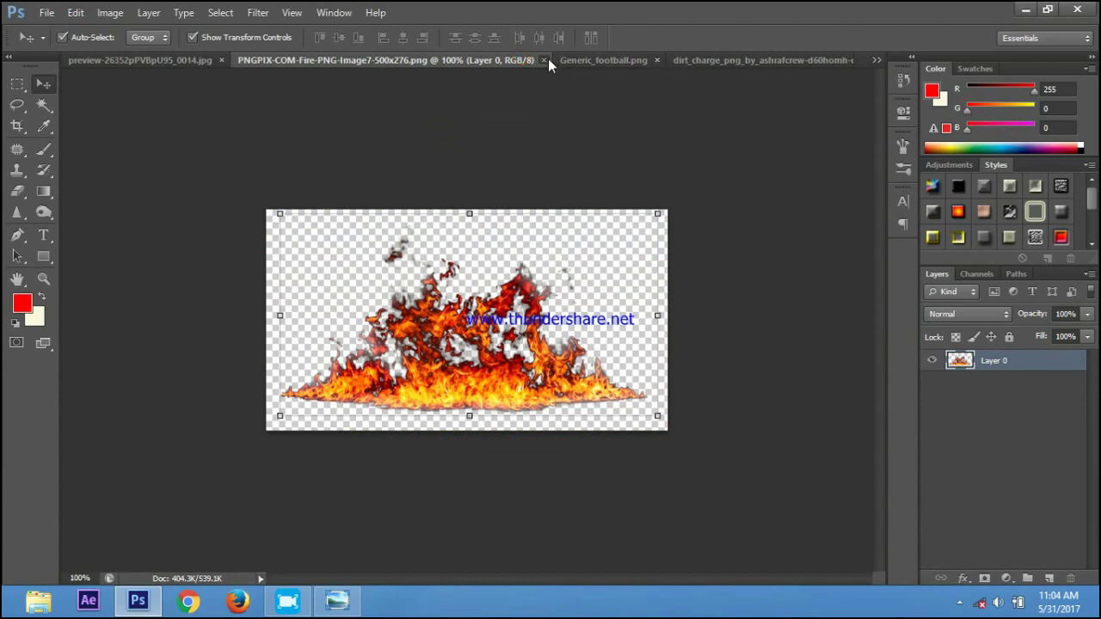
left_click(543, 60)
mouse_move(383, 159)
left_mouse_down()
mouse_move(288, 110)
mouse_move(497, 329)
mouse_move(406, 357)
left_mouse_up()
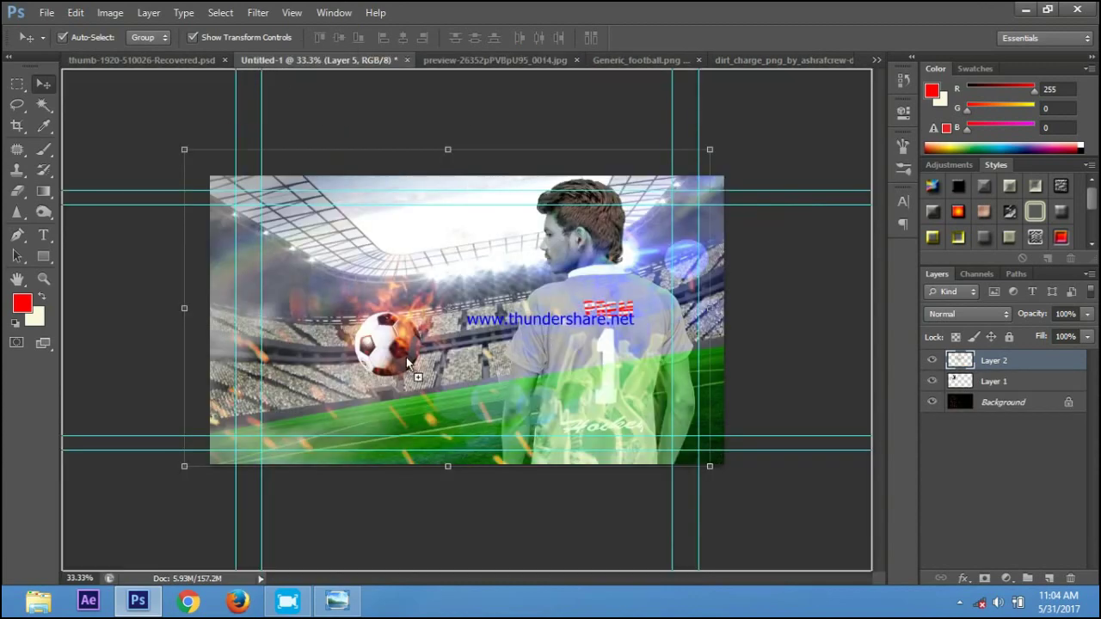
Position the dirt burst under the ball, tilted about -8.68 degrees.
mouse_move(397, 396)
left_mouse_down()
mouse_move(390, 370)
mouse_move(406, 408)
left_mouse_up()
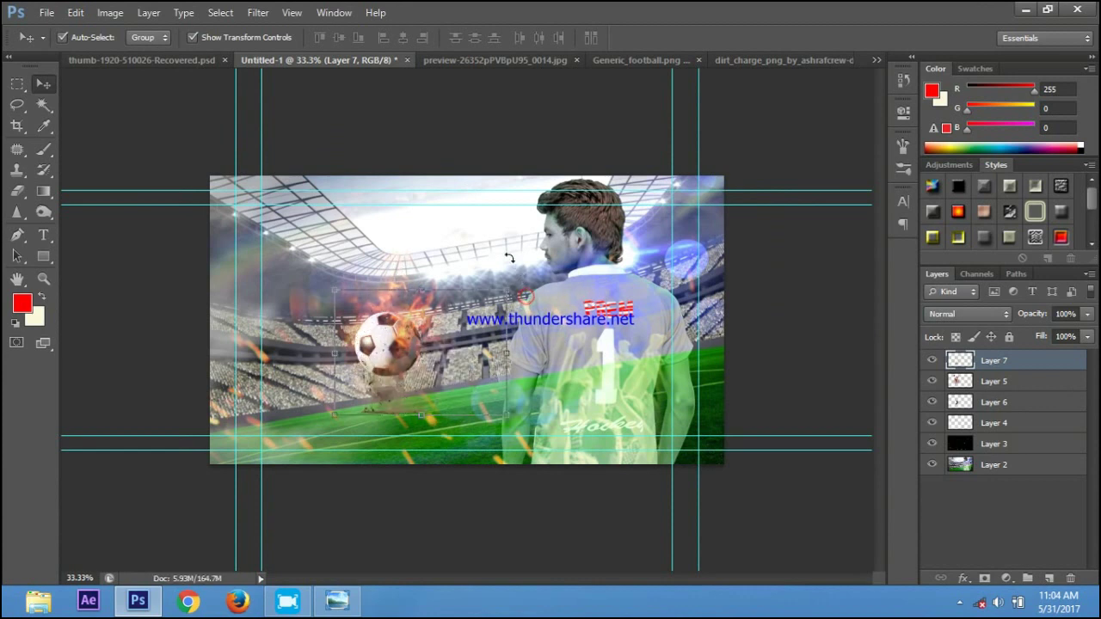
left_click_drag(510, 258, 522, 275)
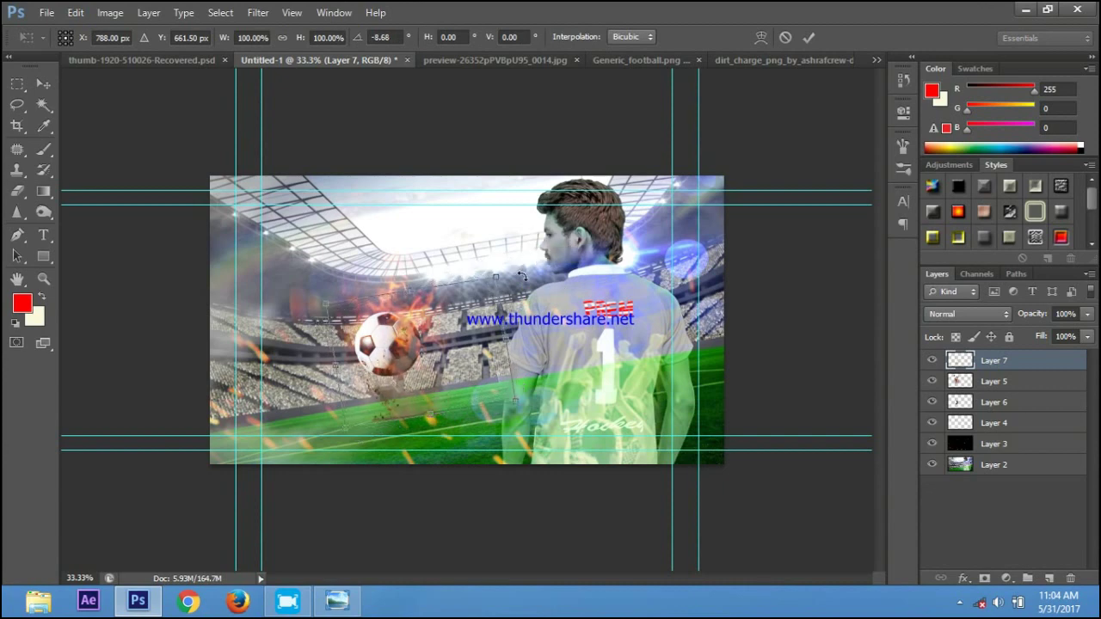
key("ctrl+plus")
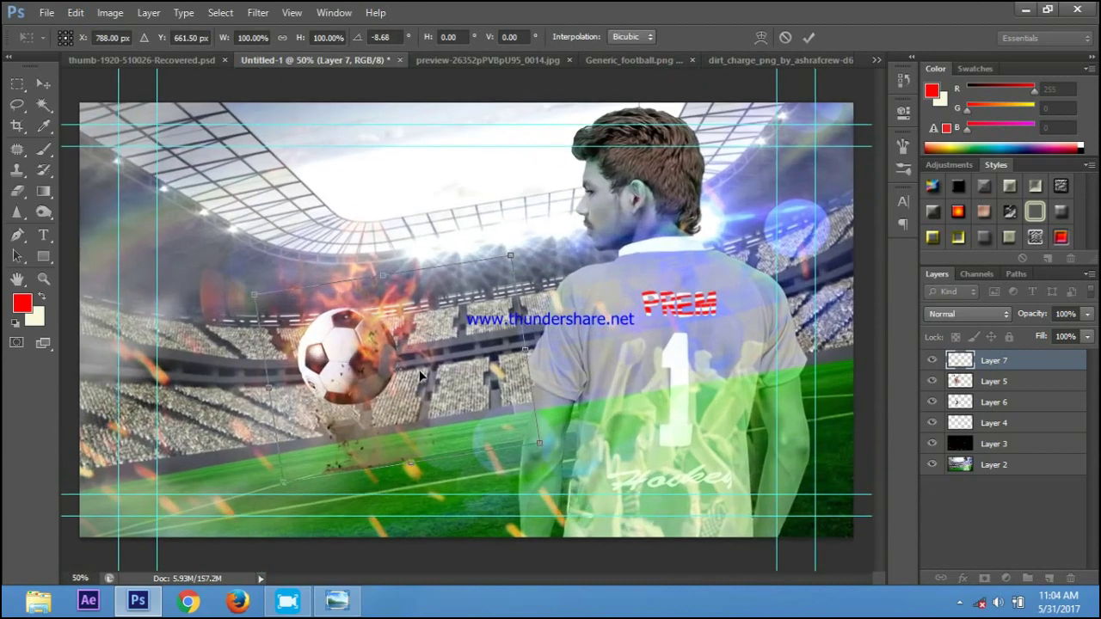
key("ctrl+plus")
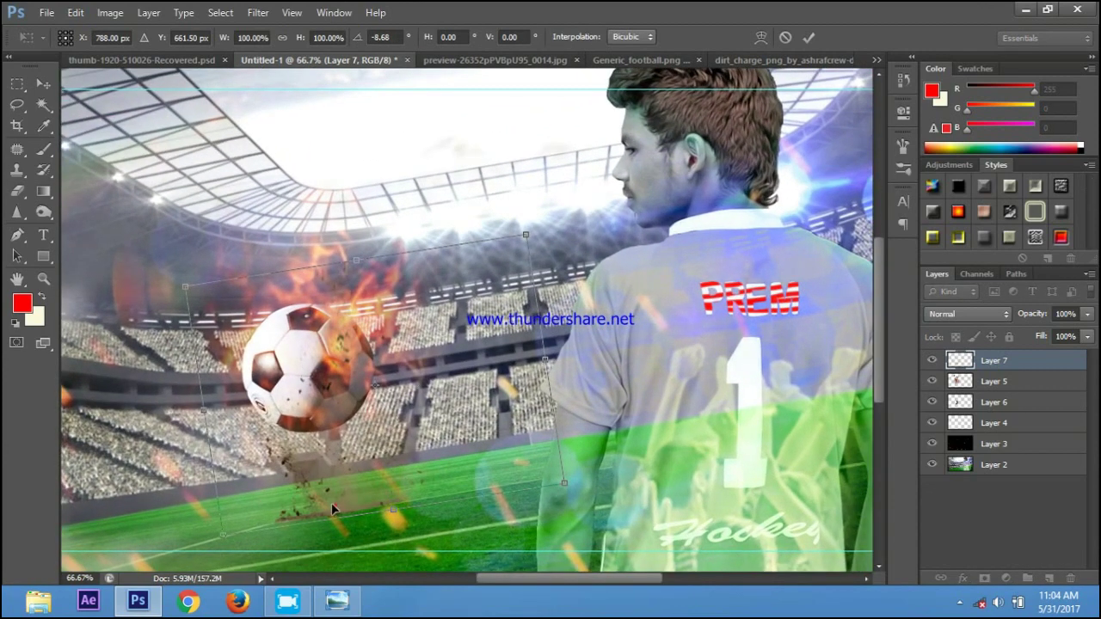
left_click_drag(334, 509, 328, 522)
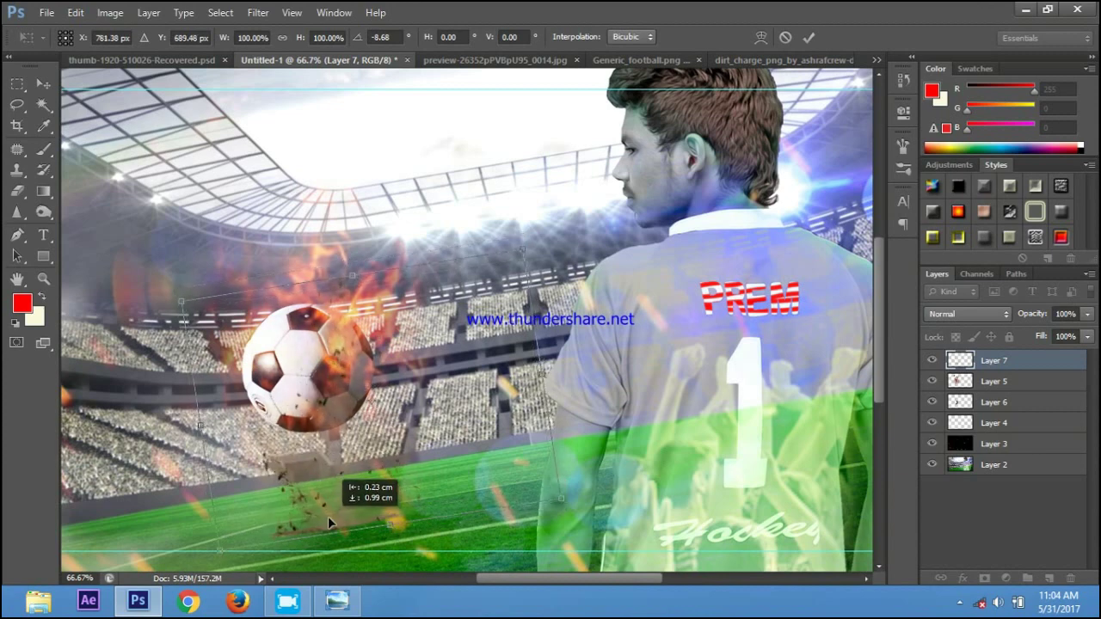
left_click_drag(329, 521, 320, 513)
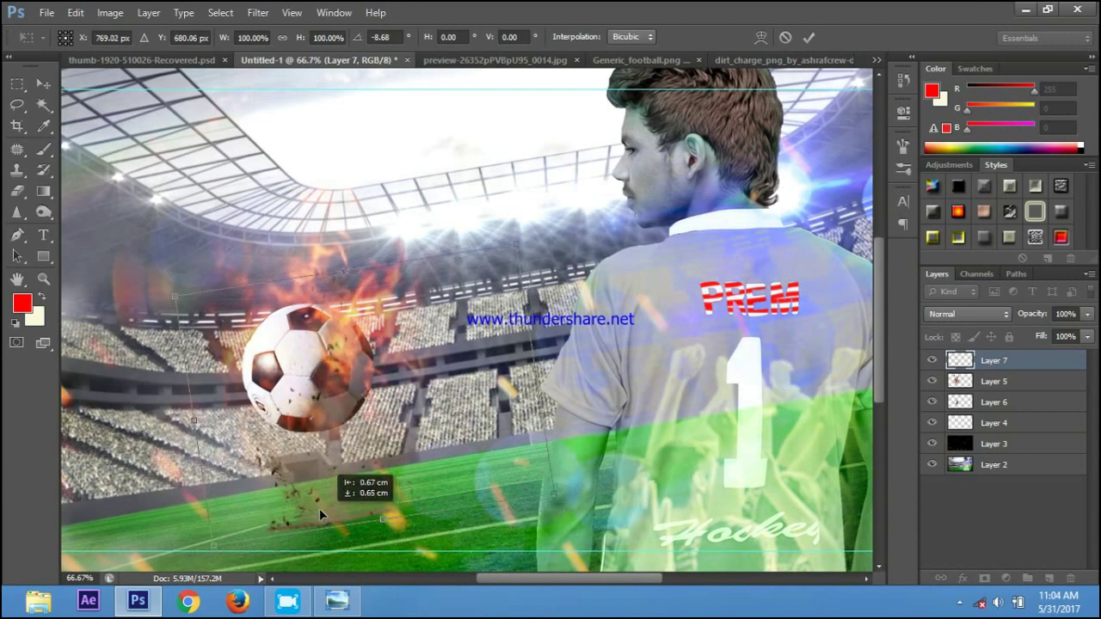
Set Layer 7 to Luminosity blend mode and commit the transform.
left_click(936, 315)
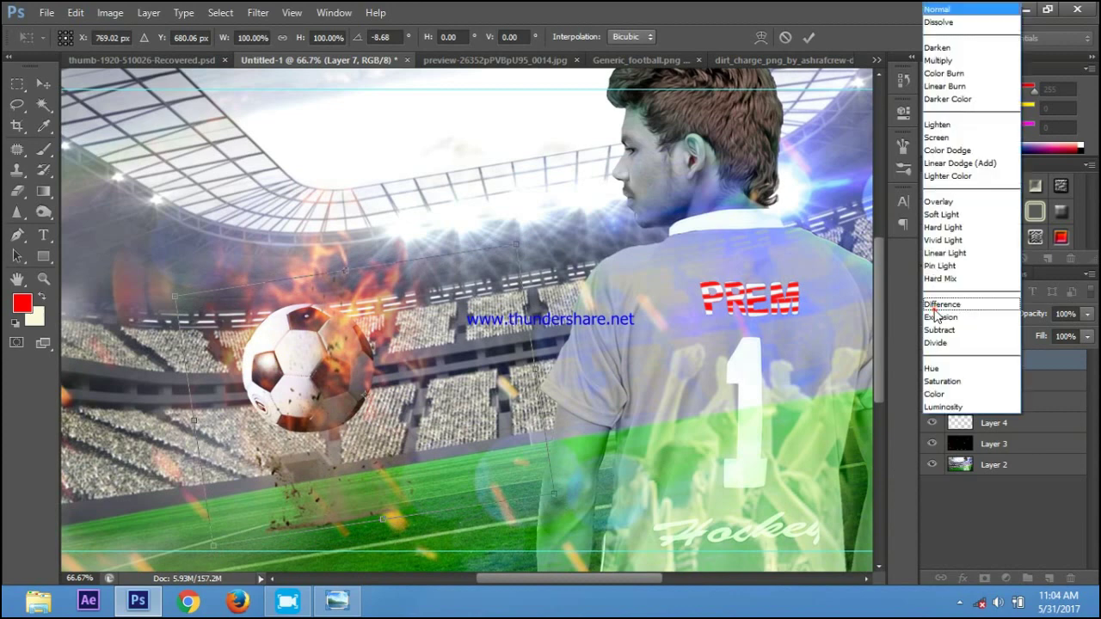
left_click(960, 407)
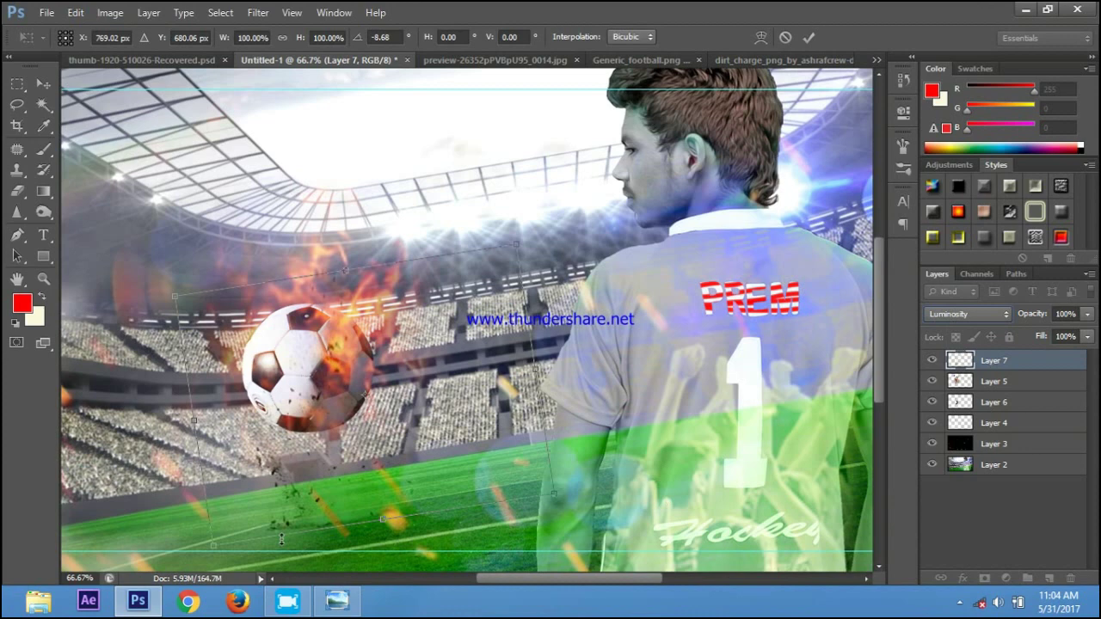
key("ctrl+minus")
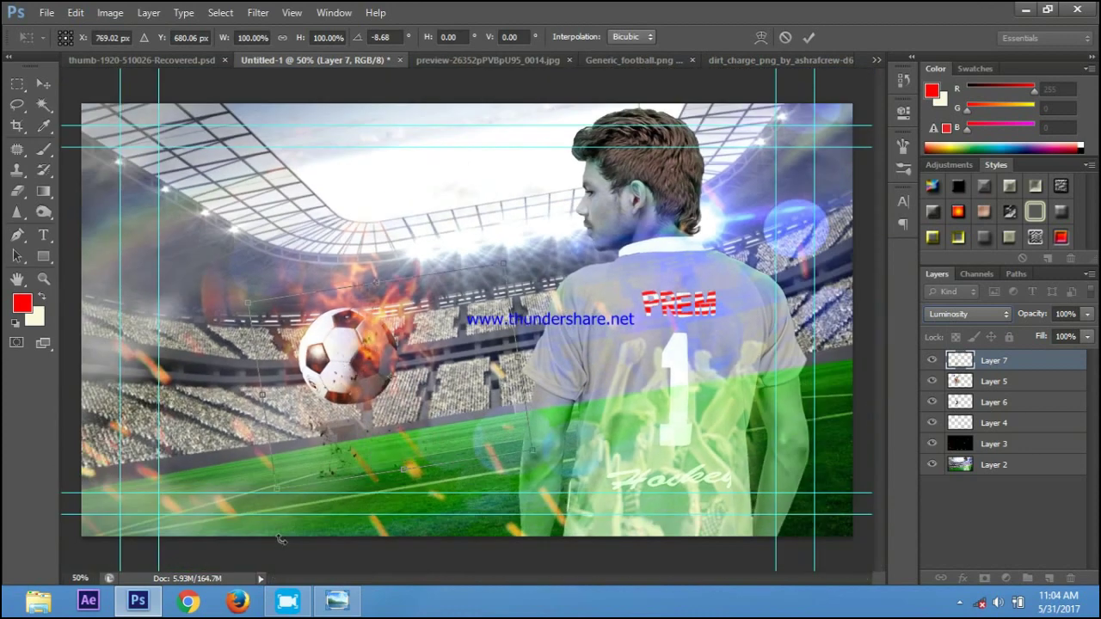
key("ctrl+minus")
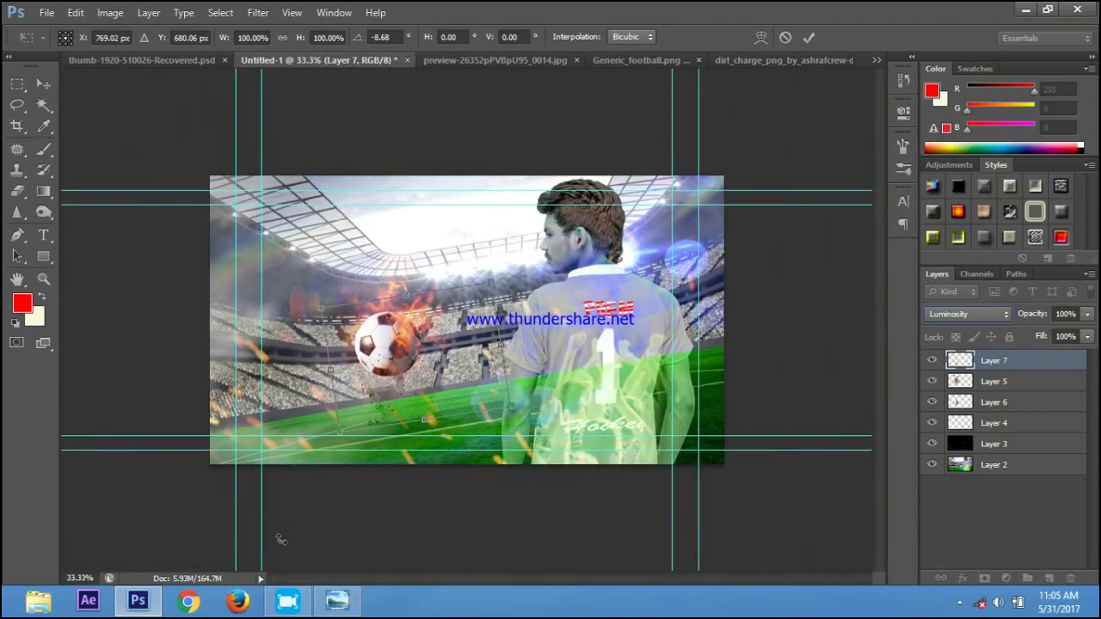
left_click(808, 39)
Deselect the layers and zoom out and in to preview the composite.
left_click(575, 551)
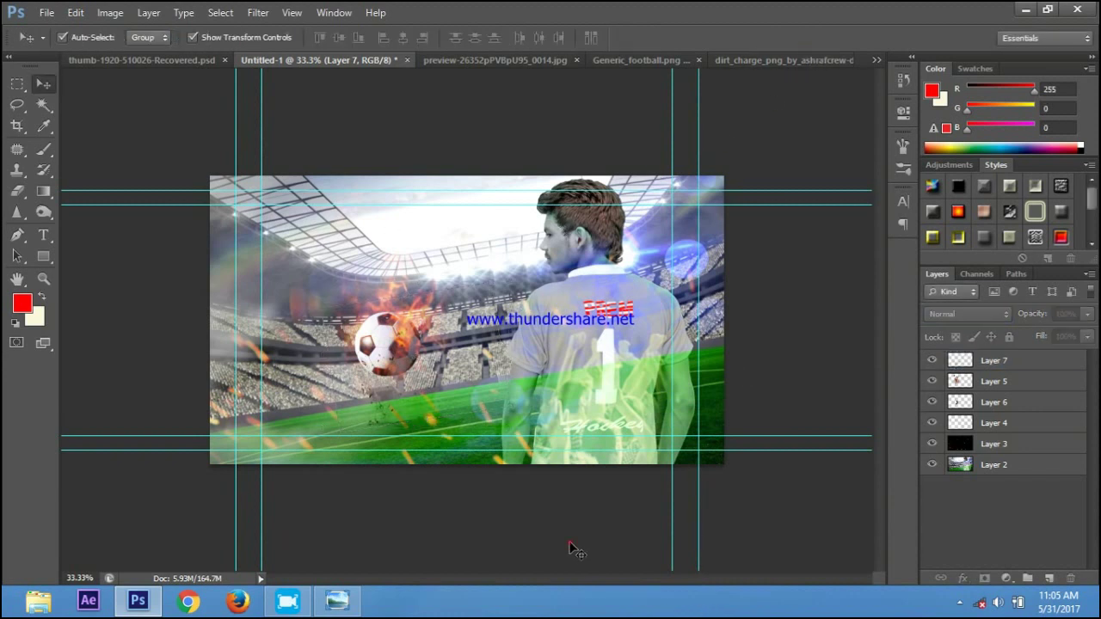
left_click(572, 546)
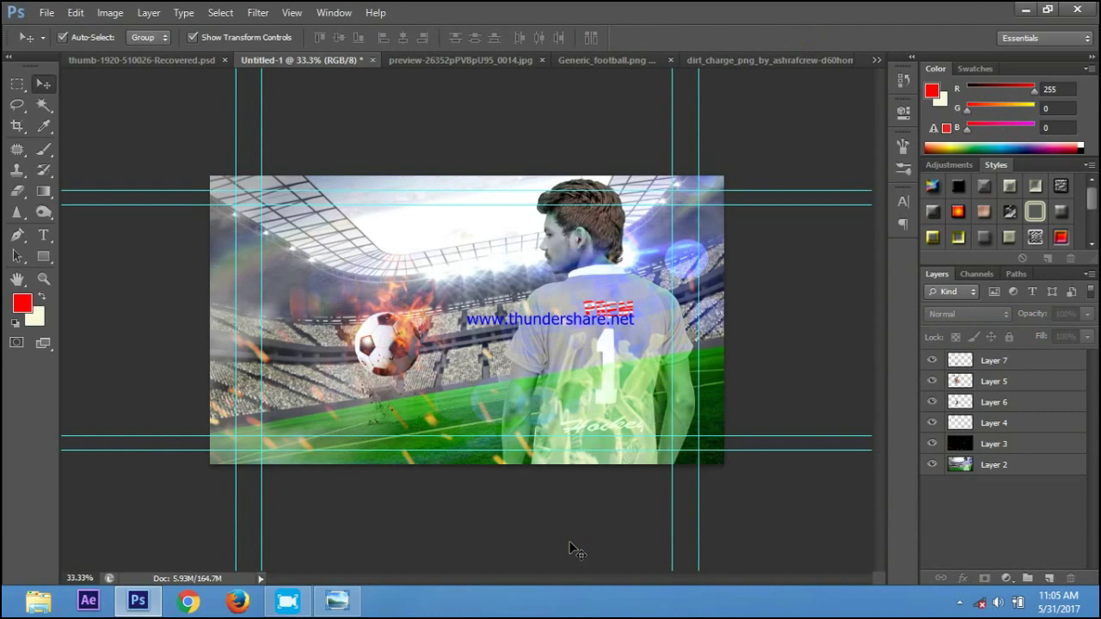
key("ctrl+minus")
key("ctrl+minus")
key("ctrl+plus")
key("ctrl+plus")
key("ctrl+plus")
key("ctrl+minus")
key("ctrl+minus")
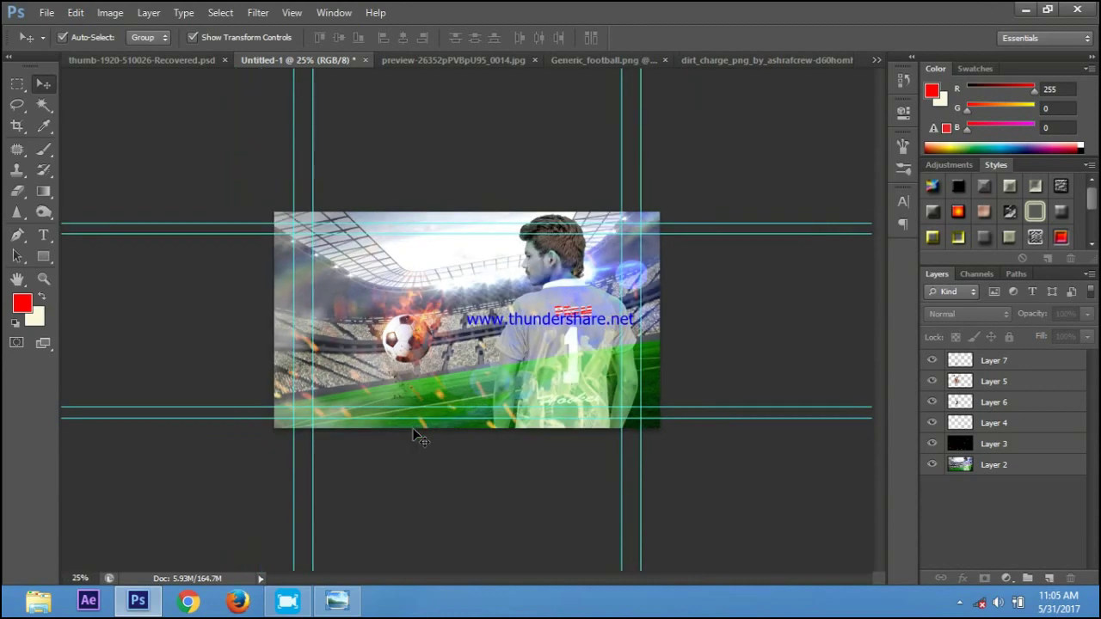
key("ctrl+minus")
key("ctrl+plus")
key("ctrl+plus")
key("ctrl+plus")
key("ctrl+plus")
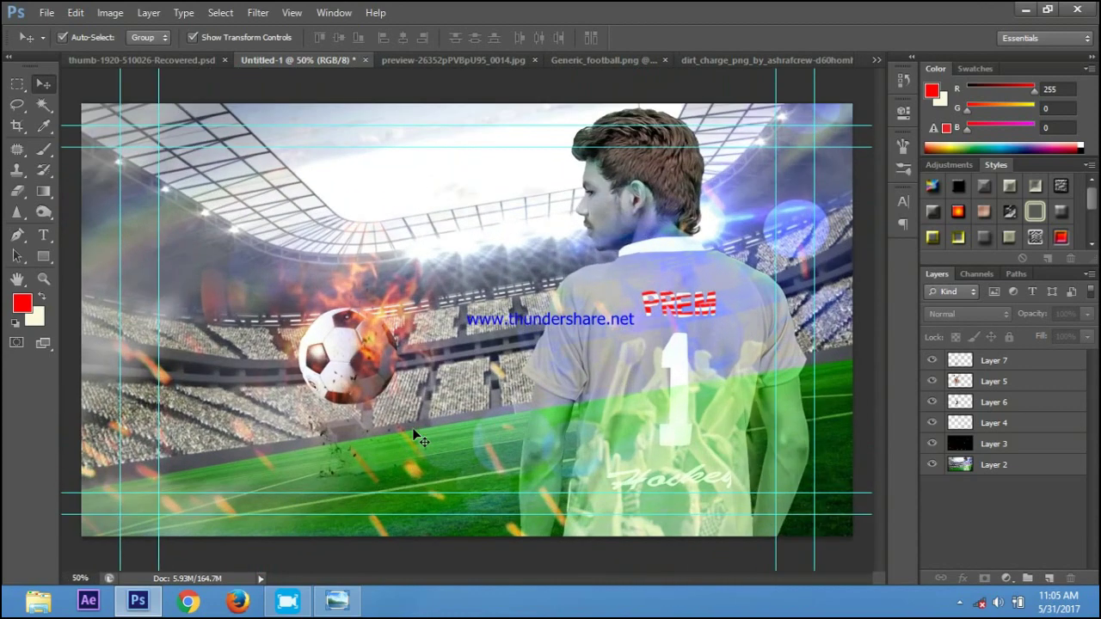
key("ctrl+minus")
key("ctrl+minus")
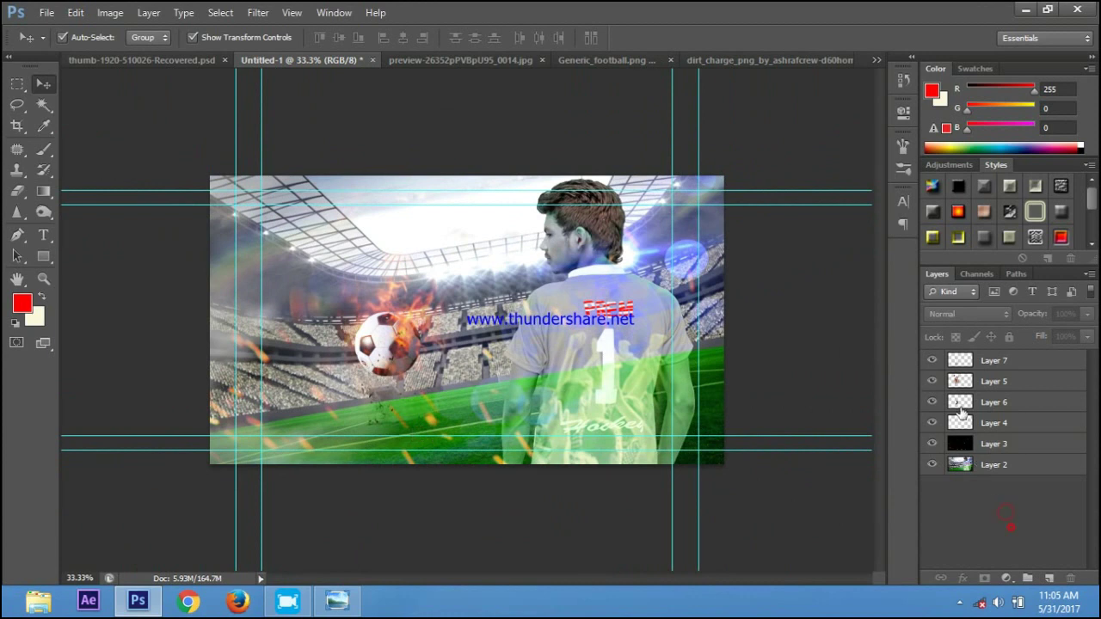
Select Layers 2 through 7 and merge them into one layer.
left_click(996, 464)
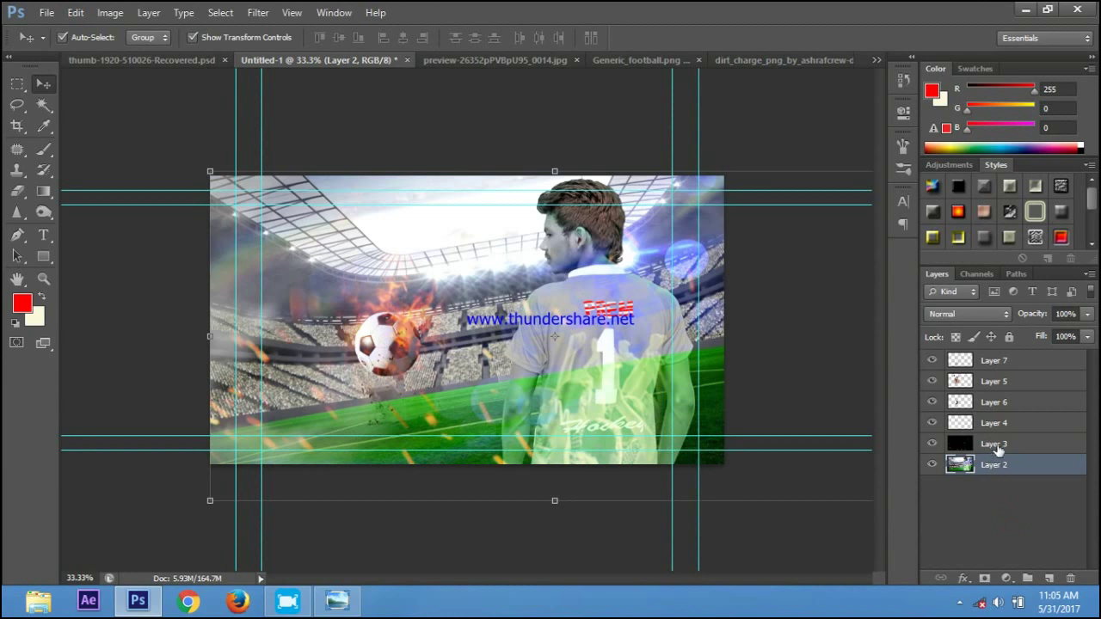
left_click(996, 444, "ctrl")
left_click(997, 422, "ctrl")
left_click(994, 401, "ctrl")
left_click(991, 381, "ctrl")
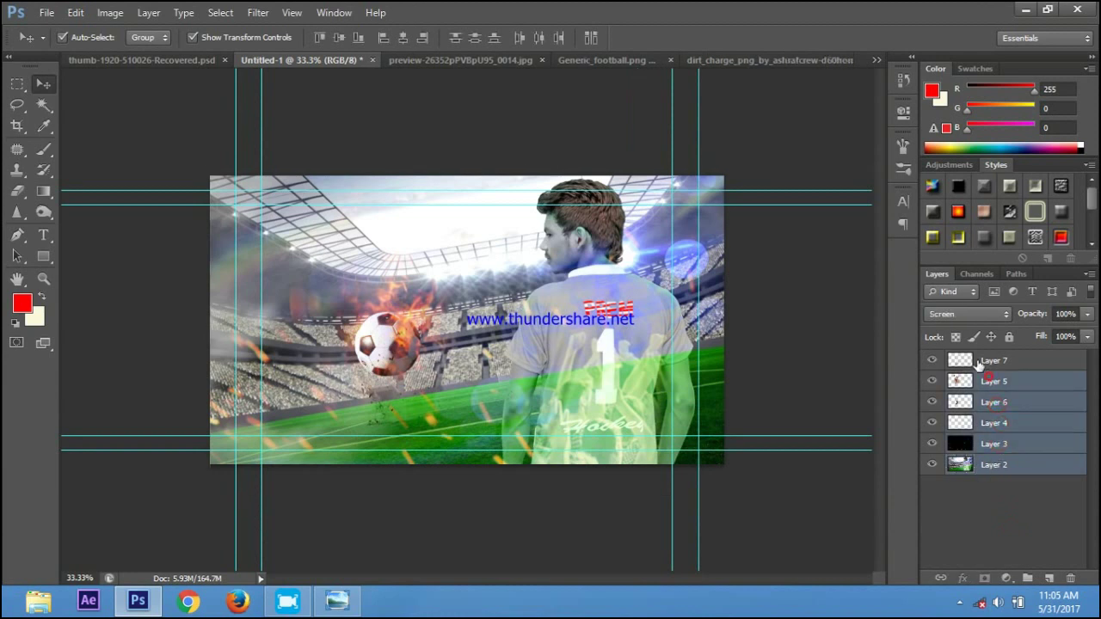
left_click(981, 361, "ctrl")
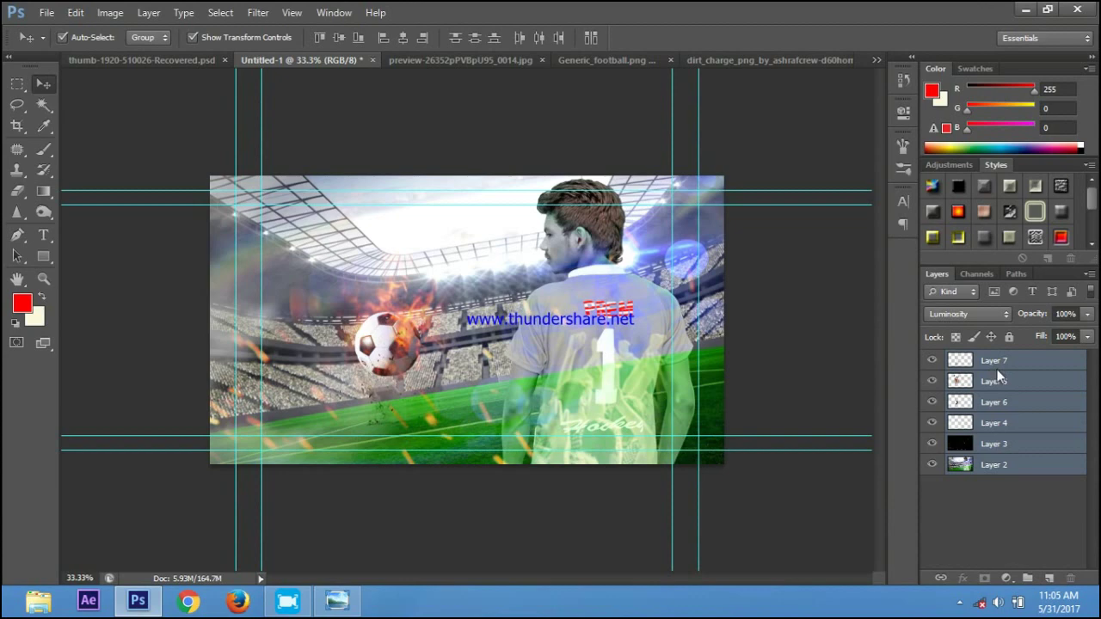
right_click(999, 376)
left_click(805, 393)
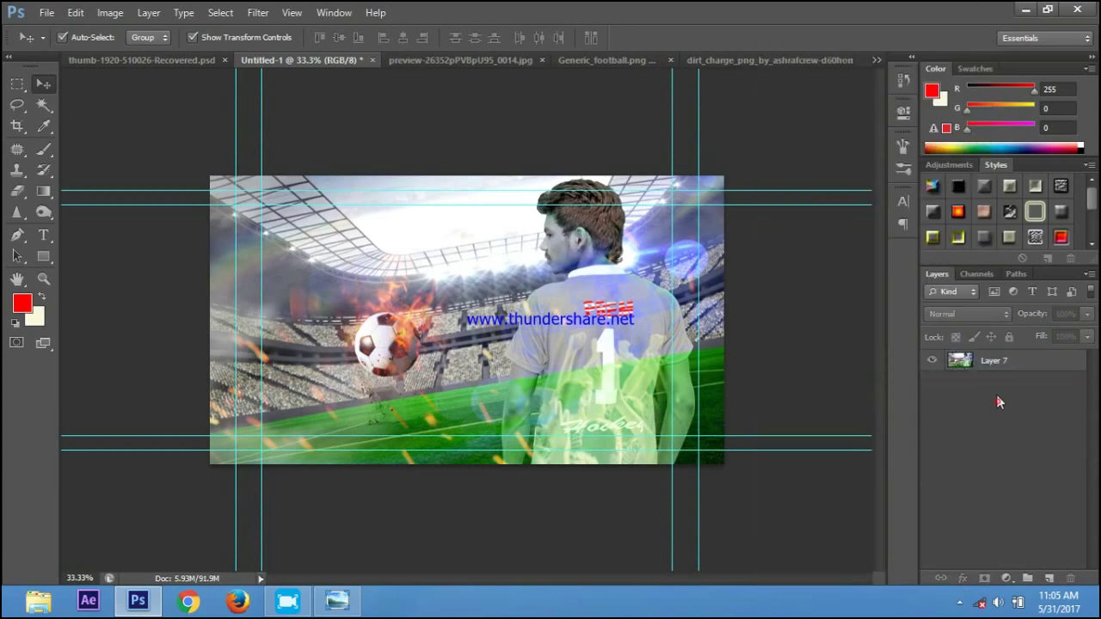
mouse_move(523, 328)
left_mouse_down()
mouse_move(400, 317)
mouse_move(524, 332)
mouse_move(517, 348)
left_mouse_up()
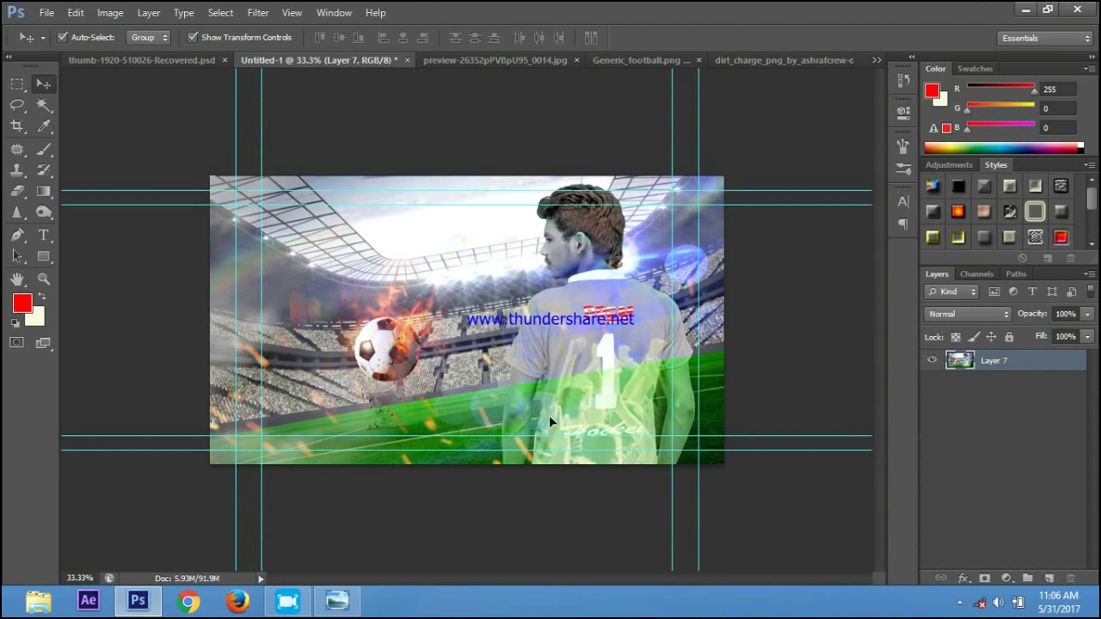
left_click(168, 57)
left_click(1017, 509)
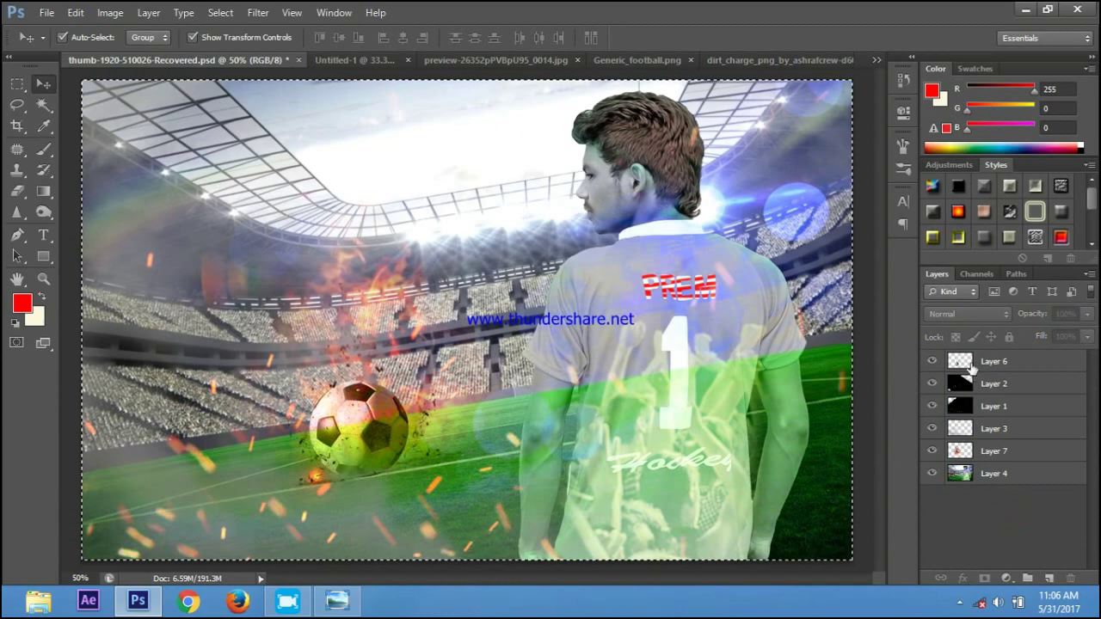
Cancel a Save As and clear the full-canvas selection with the Rectangular Marquee.
left_click(46, 12)
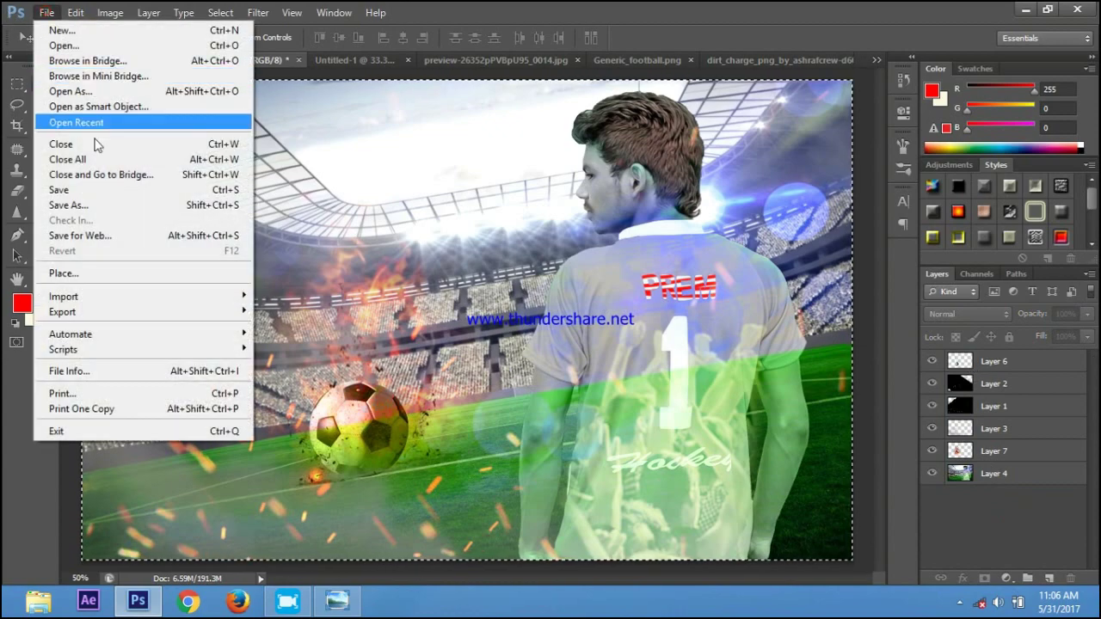
left_click(110, 207)
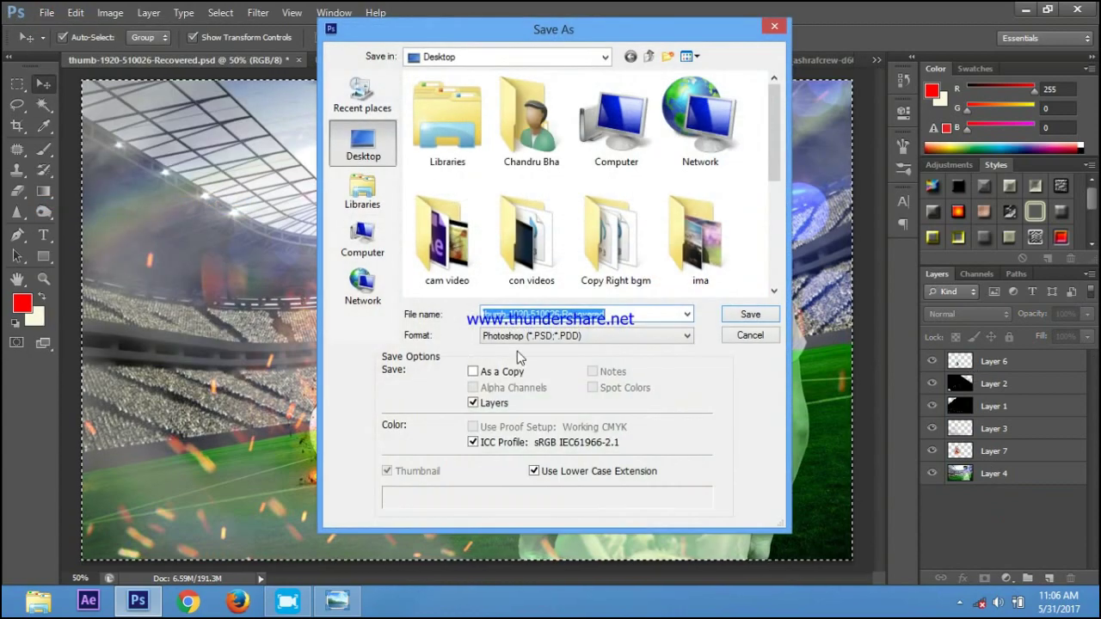
left_click(738, 334)
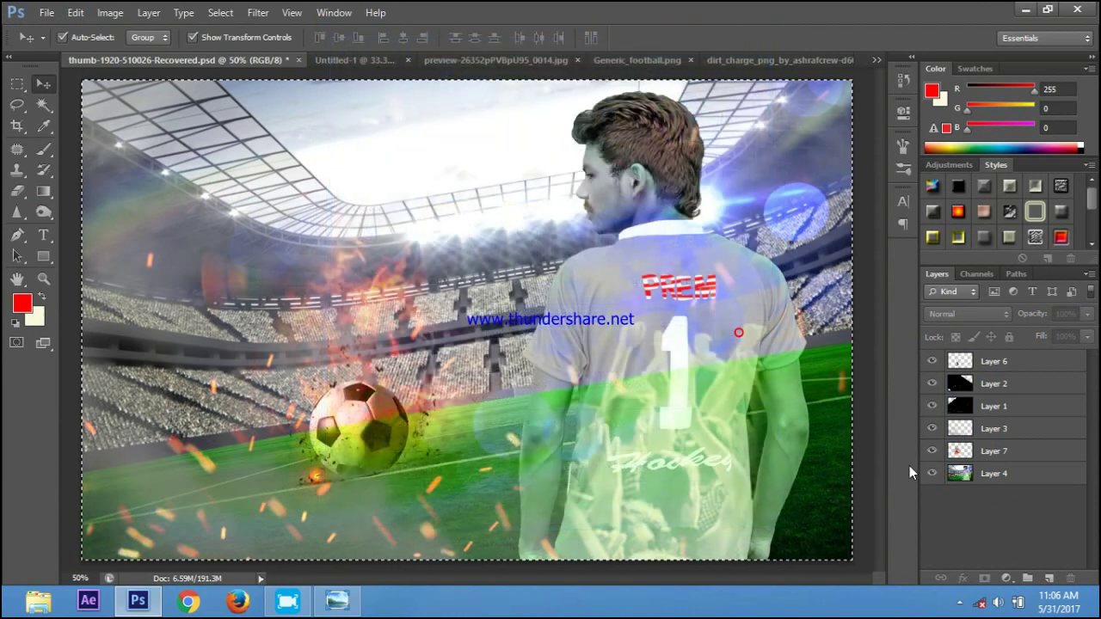
left_click(17, 83)
left_click(126, 123)
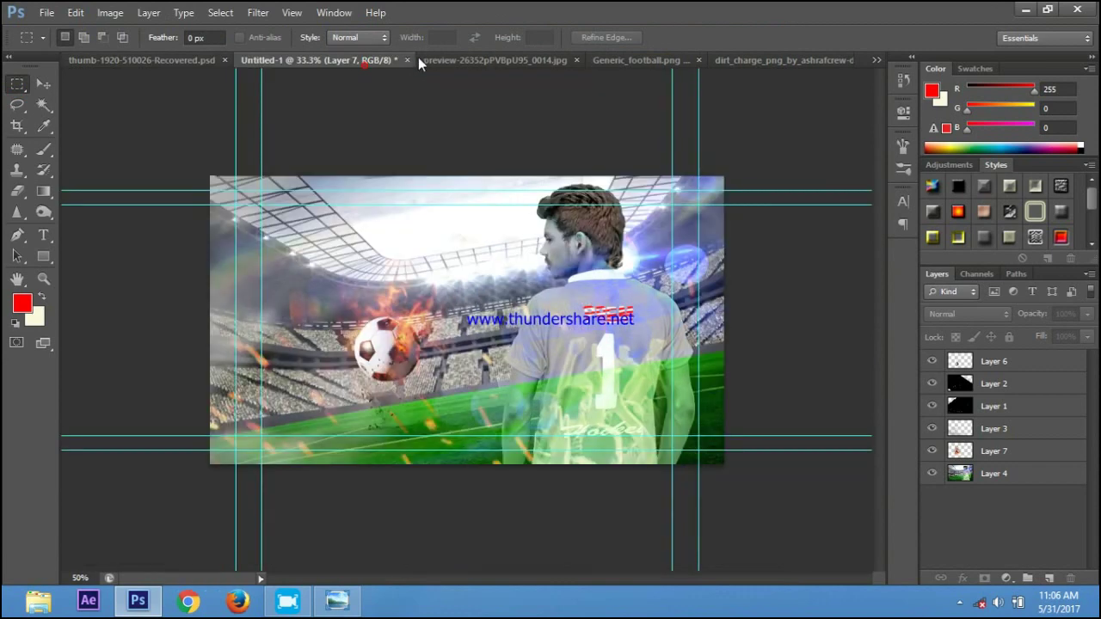
left_click(383, 60)
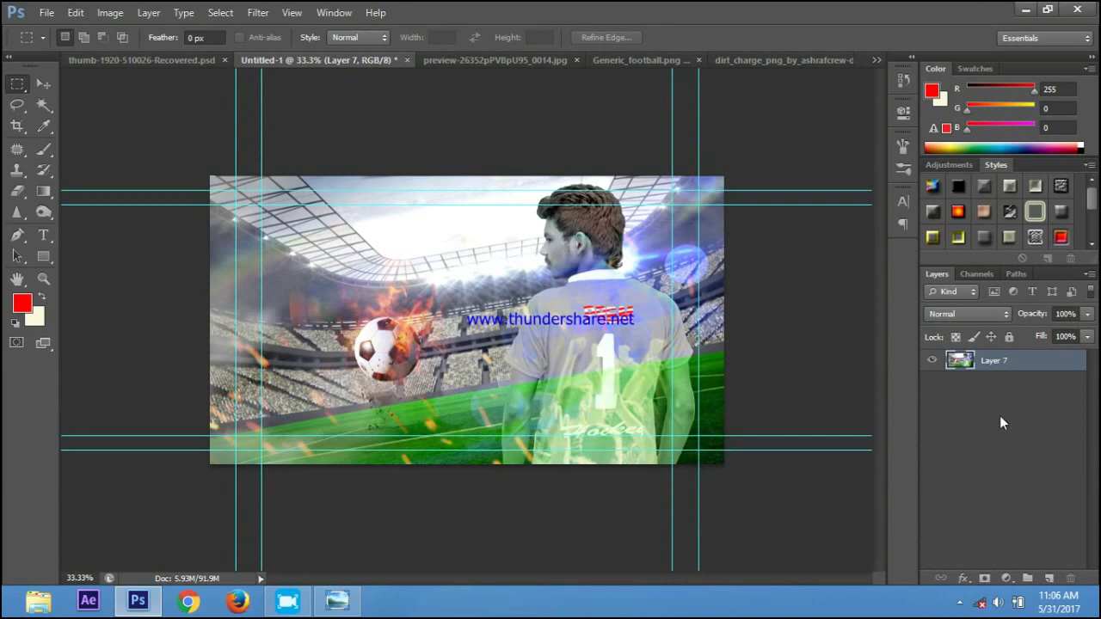
left_click(147, 61)
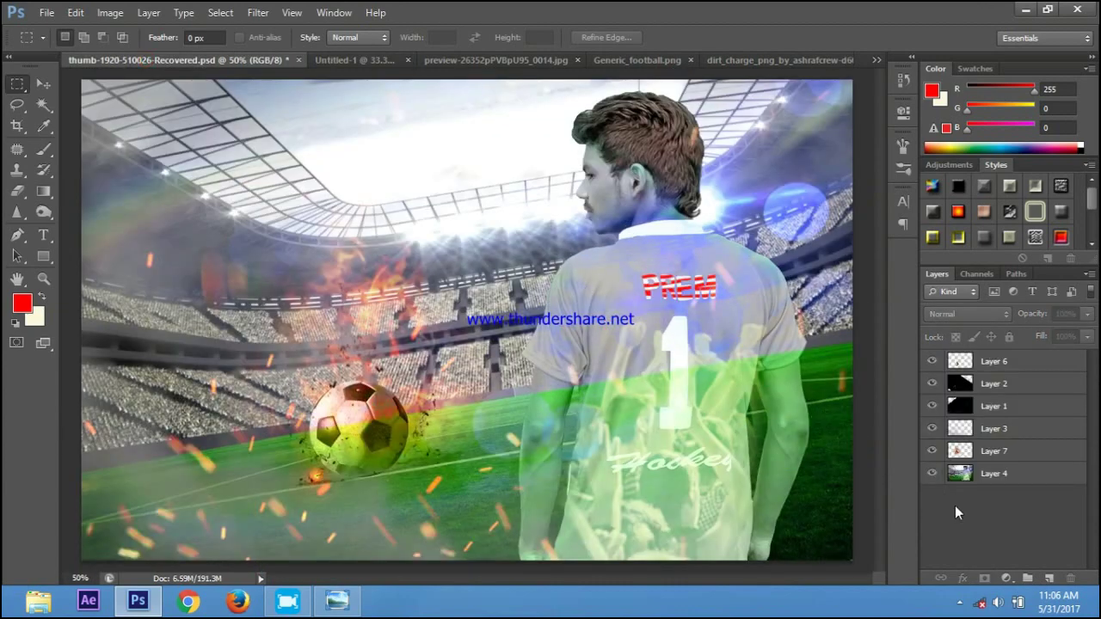
left_click(333, 62)
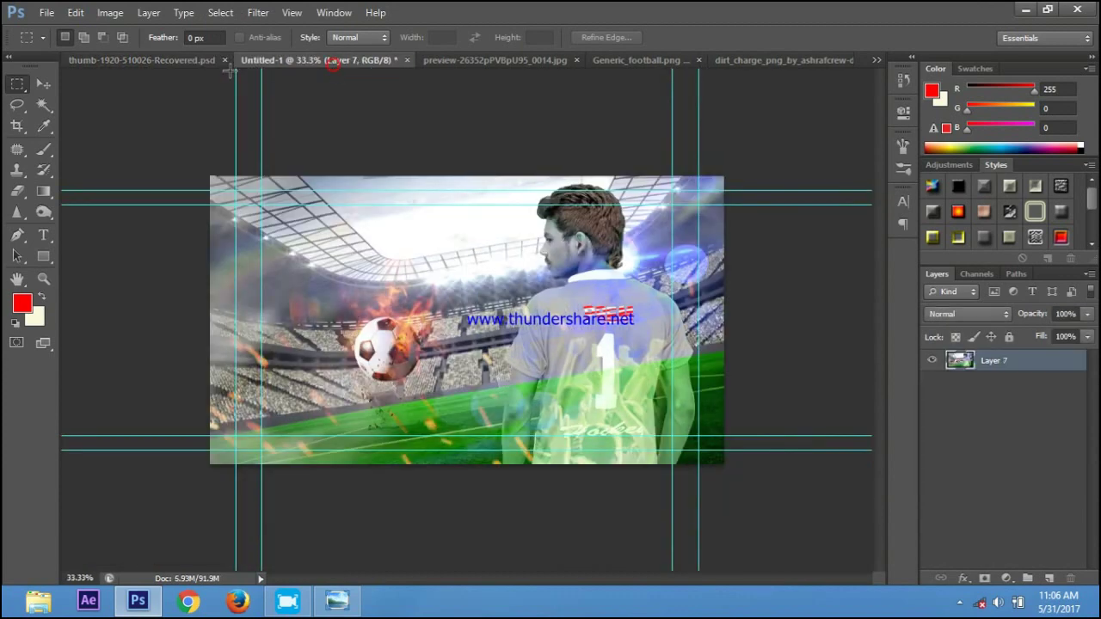
left_click(222, 60)
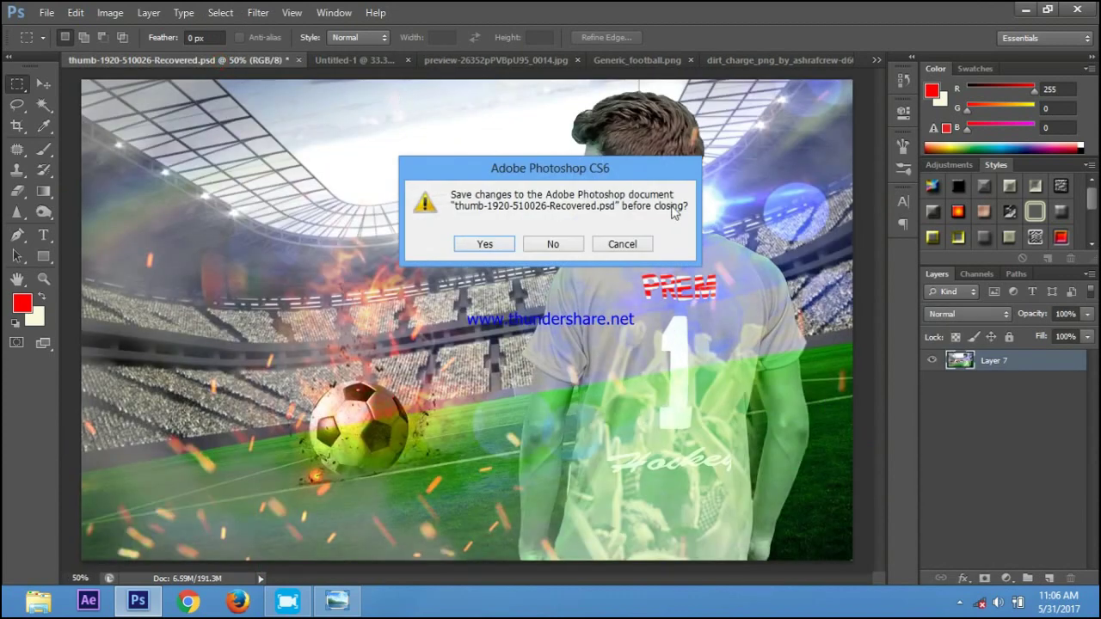
left_click(641, 245)
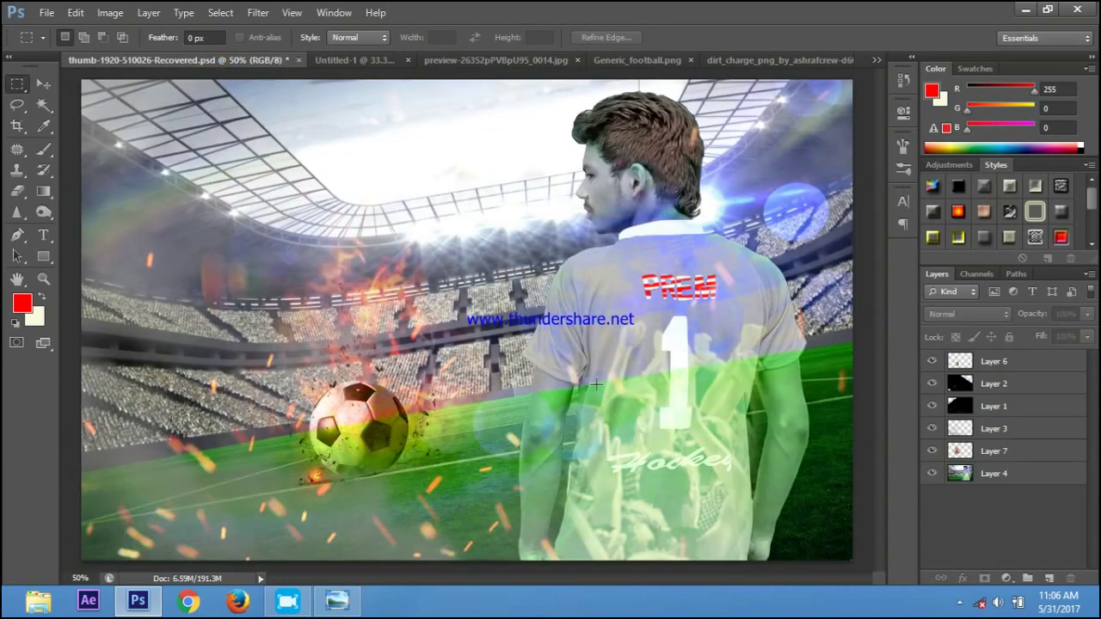
Switch to Chrome, scroll the motion poster tutorial to its comments, and open a commenter's channel.
left_click(340, 62)
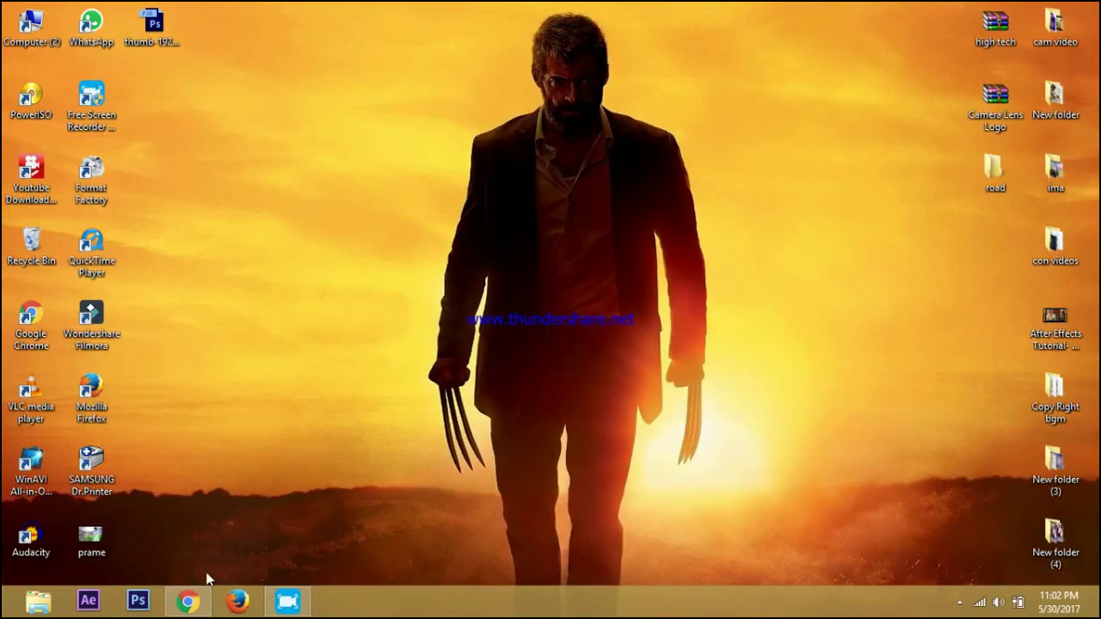
left_click(189, 604)
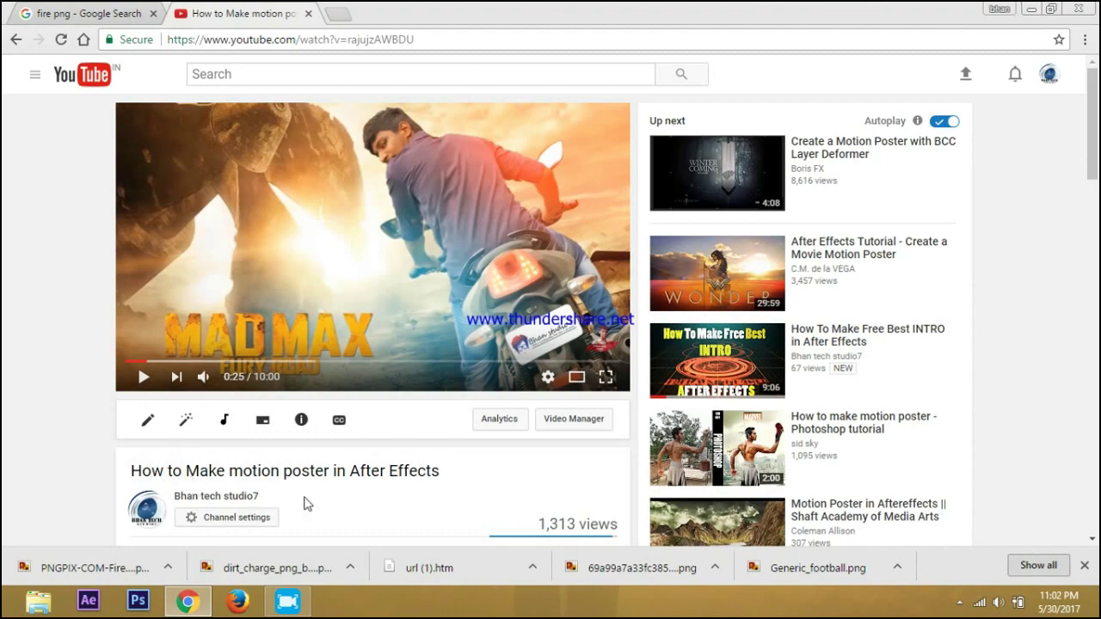
scroll(361, 482, "down", 3)
scroll(302, 370, "down", 3)
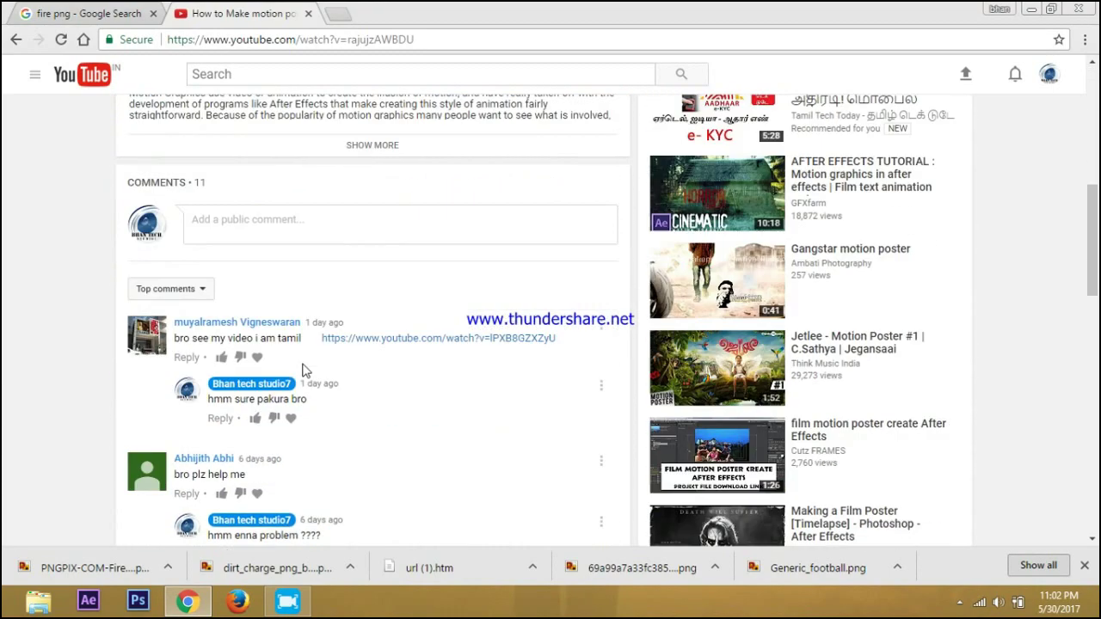
scroll(302, 370, "down", 2)
scroll(314, 353, "down", 2)
scroll(314, 352, "down", 1)
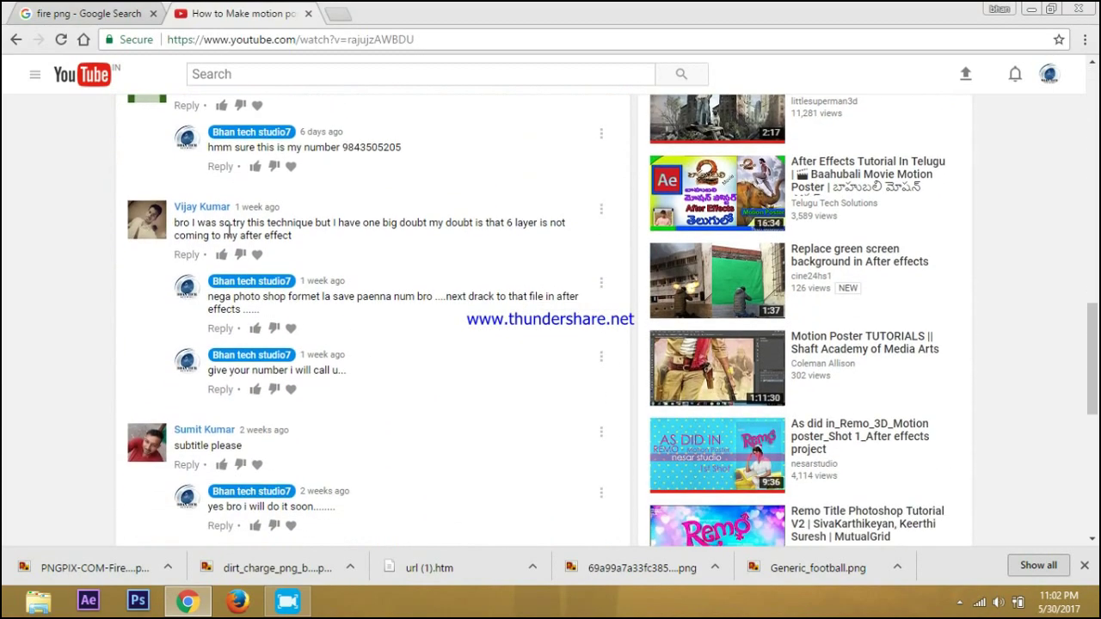
left_click(183, 208)
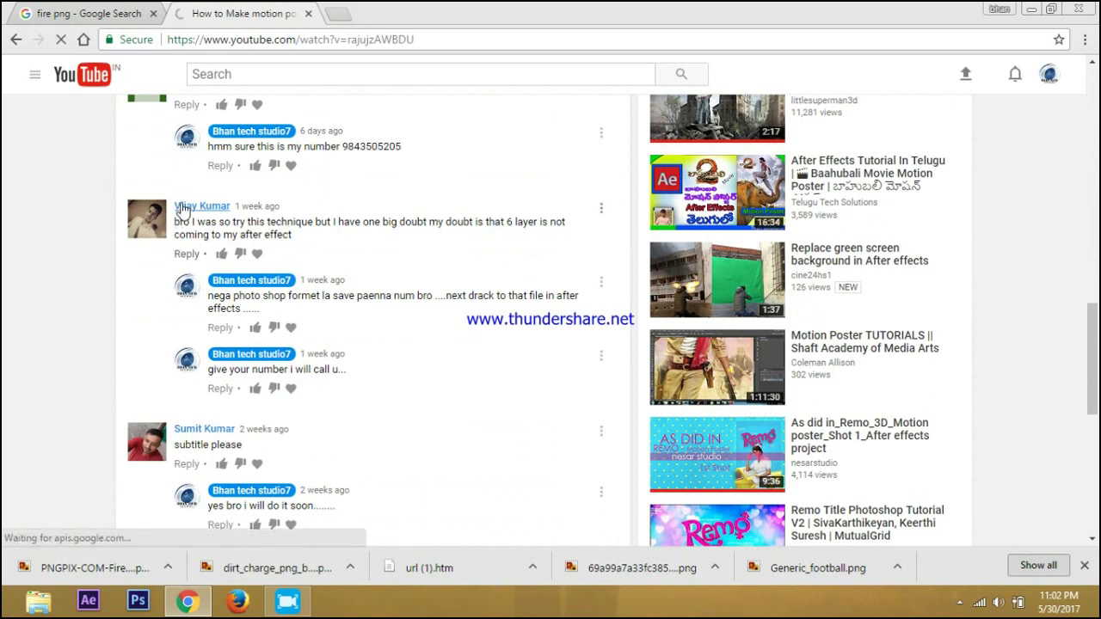
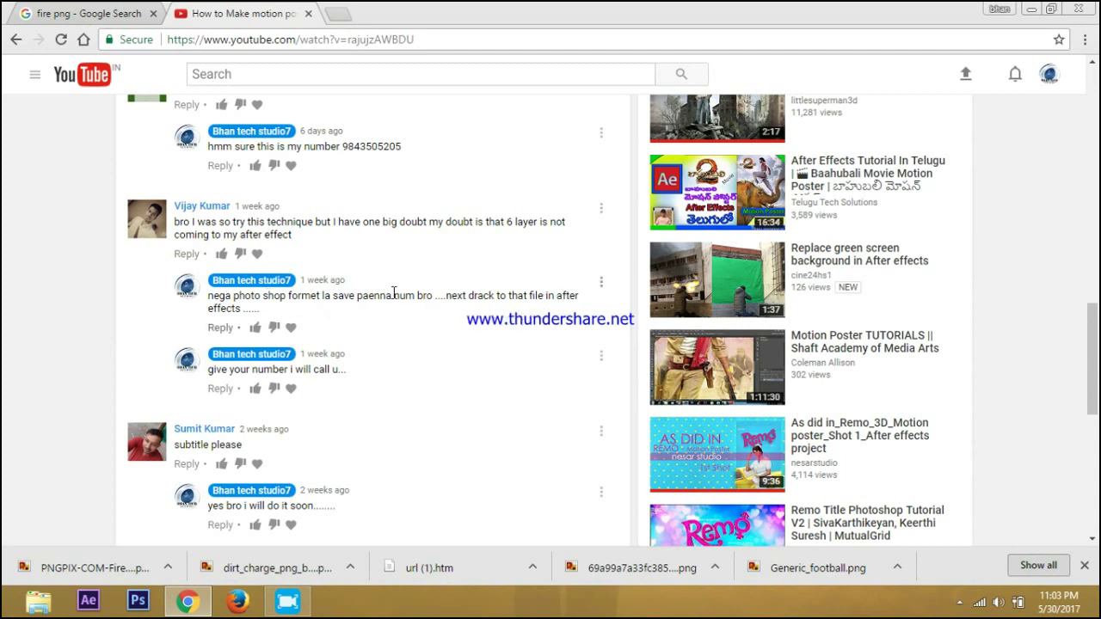
Scroll the motion poster video page back to the top, check the fire png tab, and return.
scroll(258, 258, "down", 2)
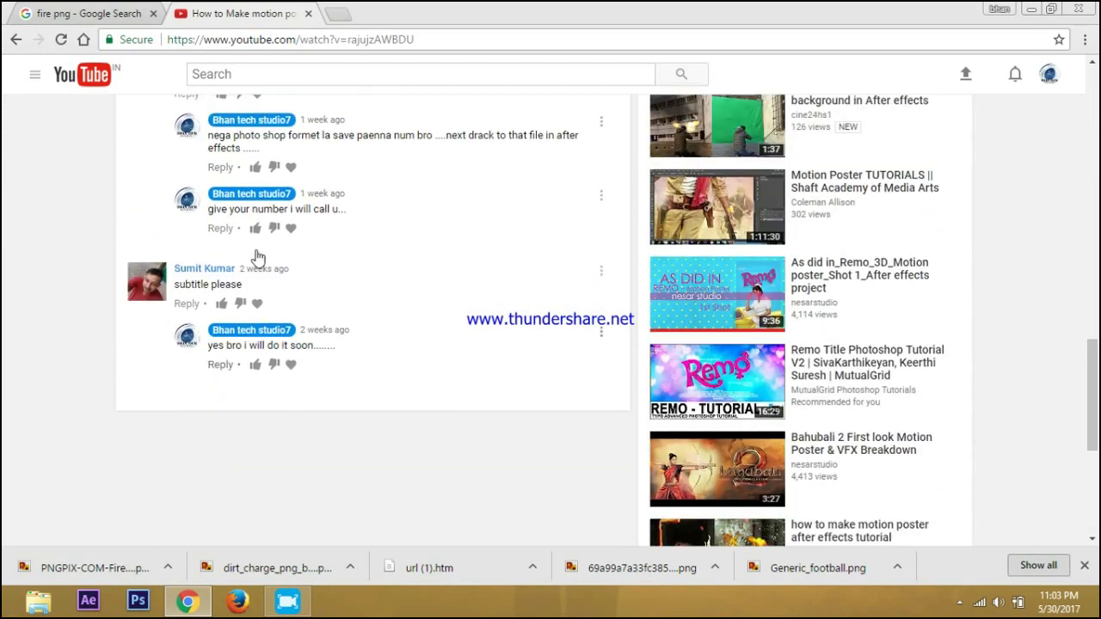
scroll(284, 258, "up", 1)
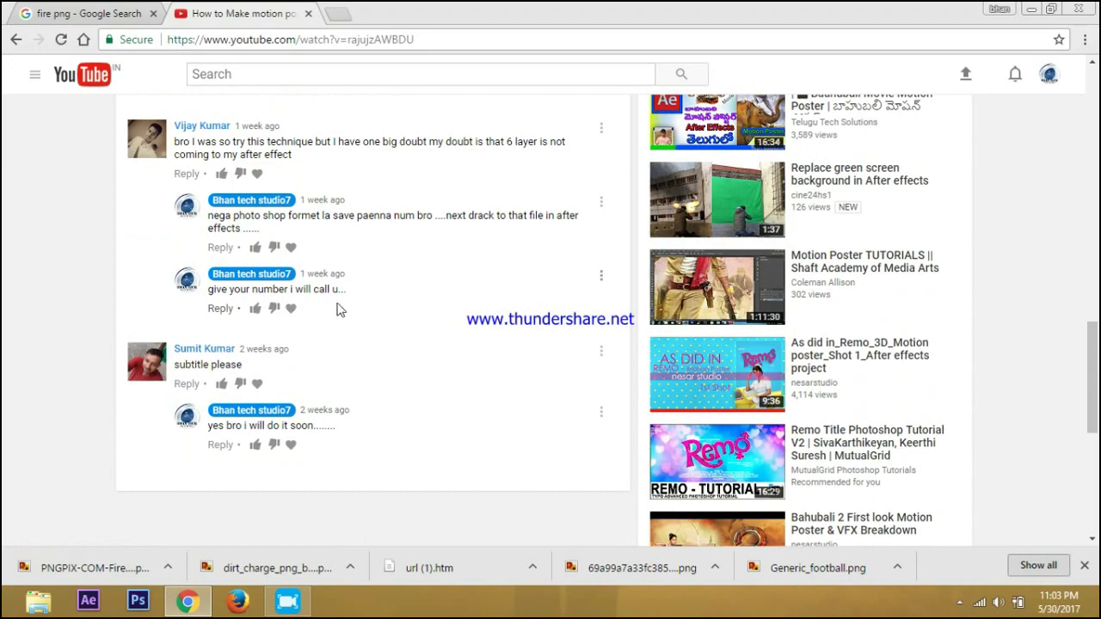
scroll(353, 286, "up", 3)
scroll(369, 284, "up", 3)
scroll(361, 282, "down", 2)
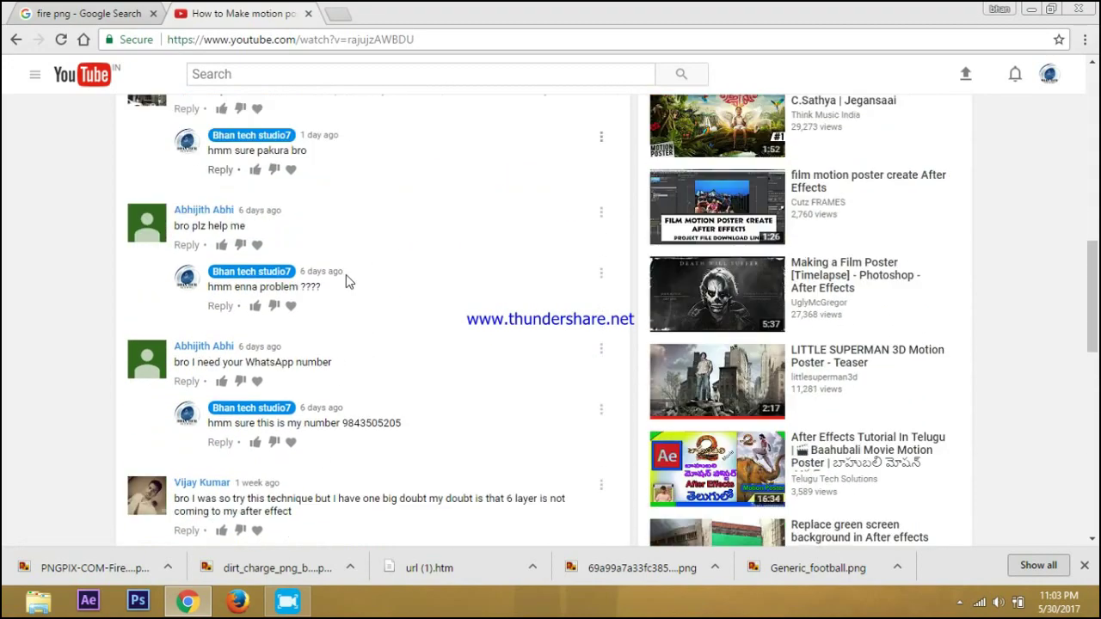
scroll(348, 280, "down", 5)
scroll(344, 277, "up", 8)
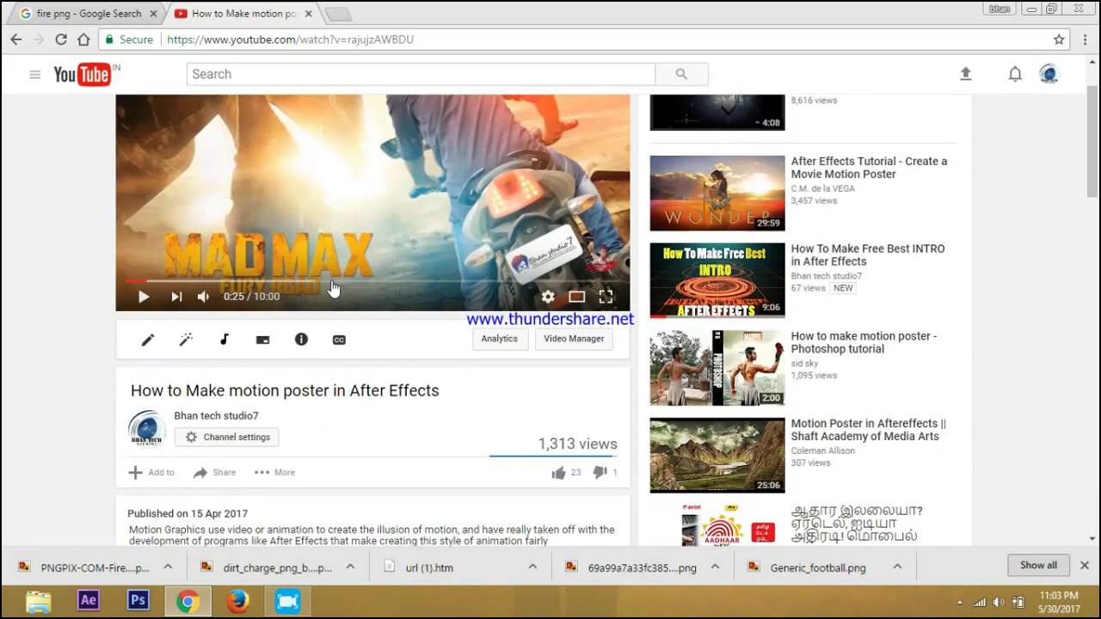
scroll(336, 280, "up", 3)
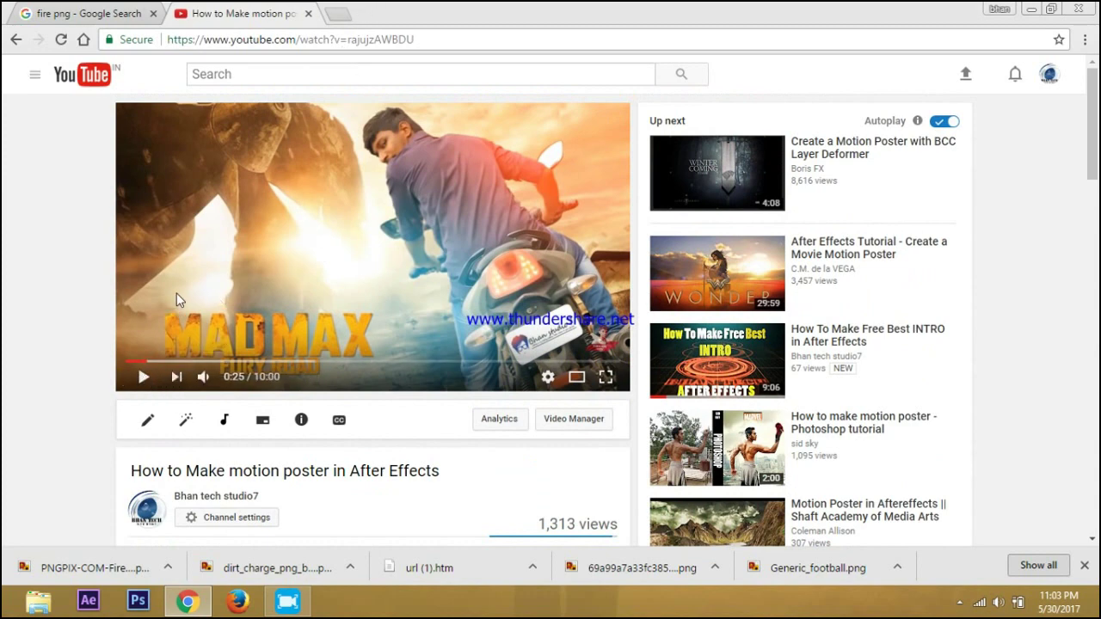
left_click(129, 12)
left_click(204, 12)
Minimize Chrome, refresh the desktop twice, and open thumb-1920-510026.psd in Photoshop CS6.
left_click(1031, 8)
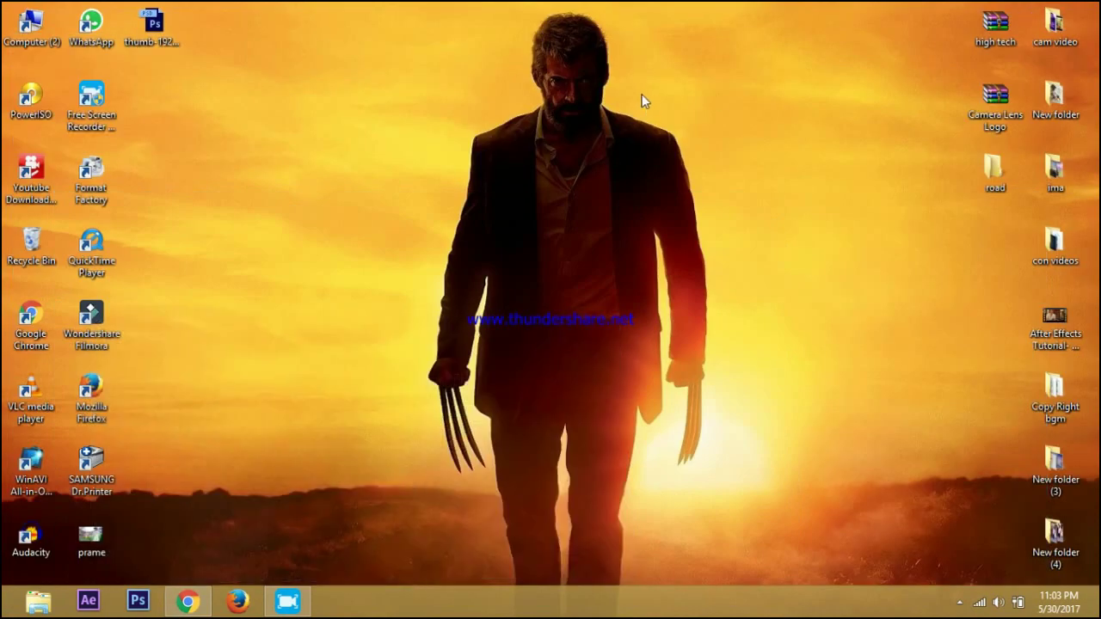
right_click(436, 61)
left_click(467, 145)
right_click(469, 152)
left_click(521, 230)
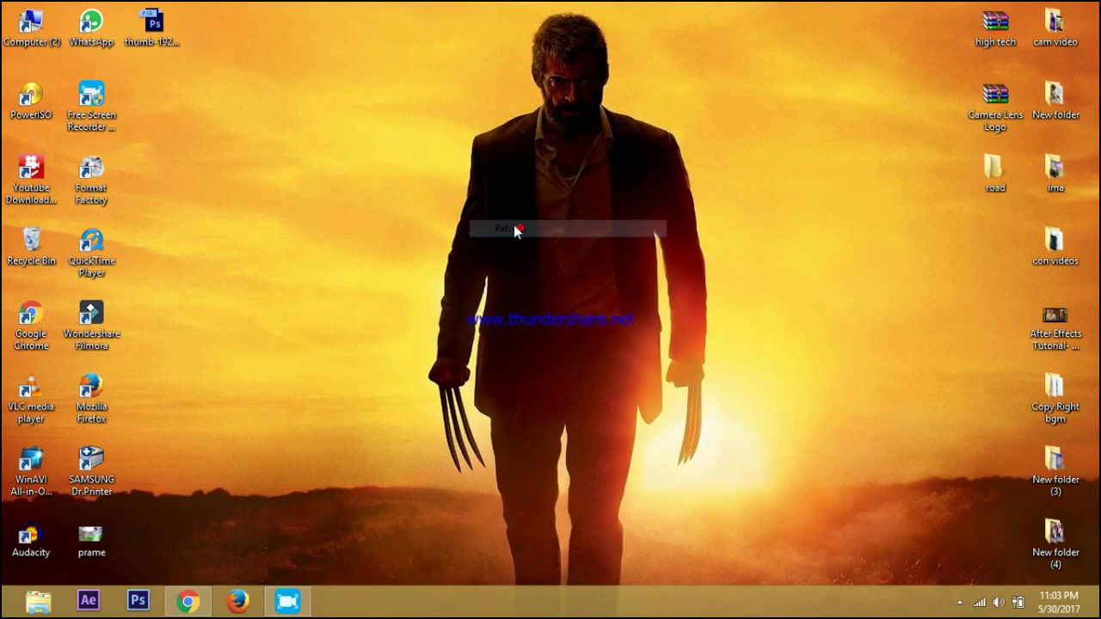
mouse_move(153, 28)
double_click(164, 36)
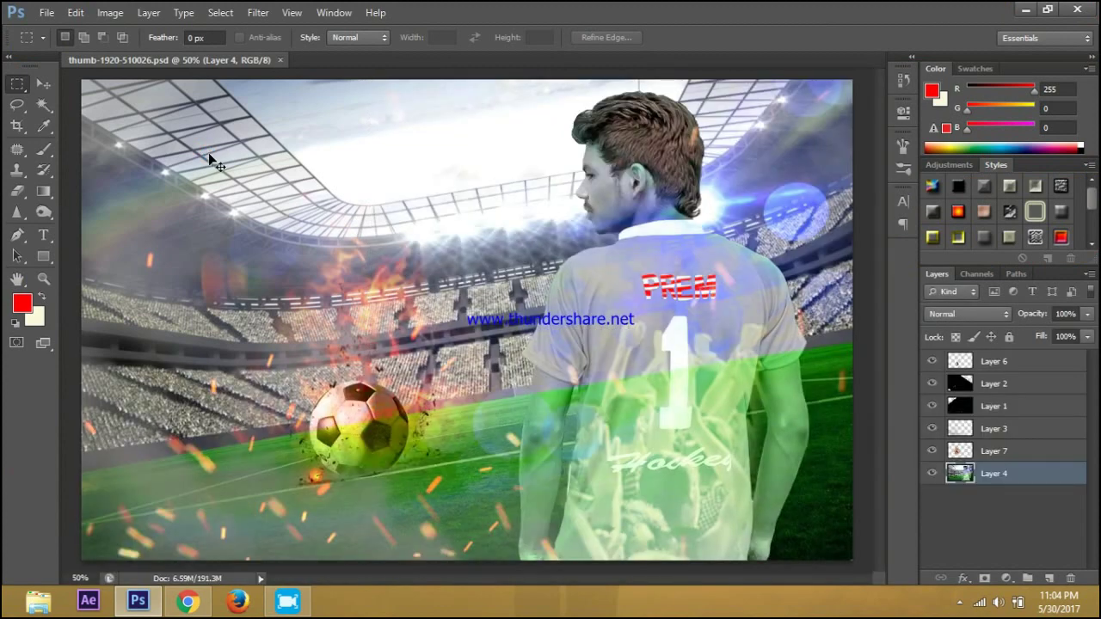
Zoom out to 33.33%, hide all six layers, then re-show each layer in turn.
key("ctrl+minus")
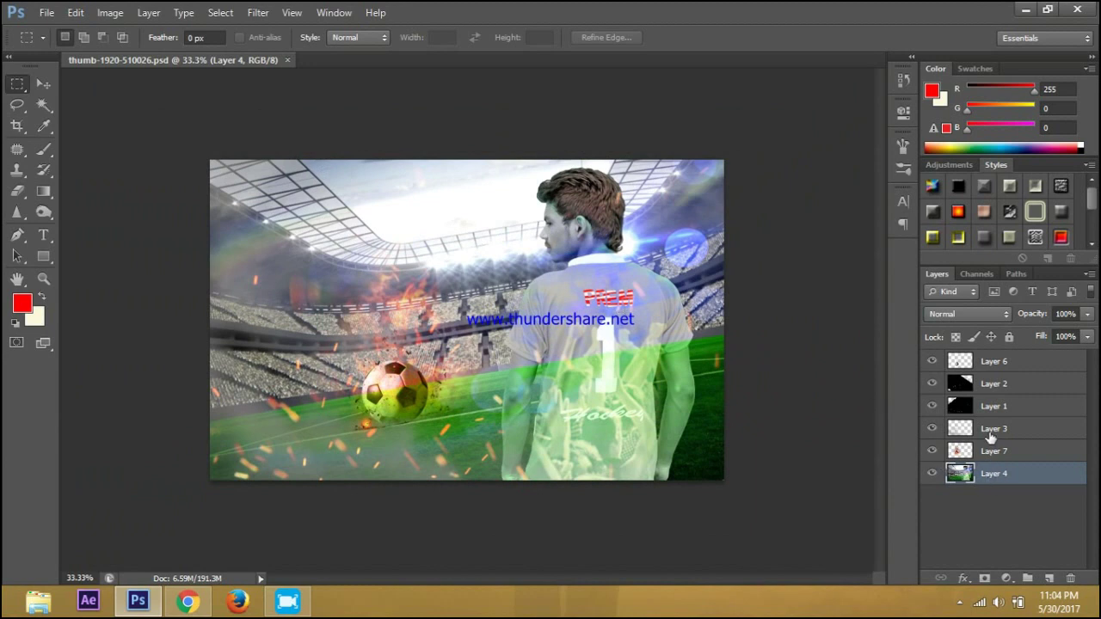
left_click(991, 503)
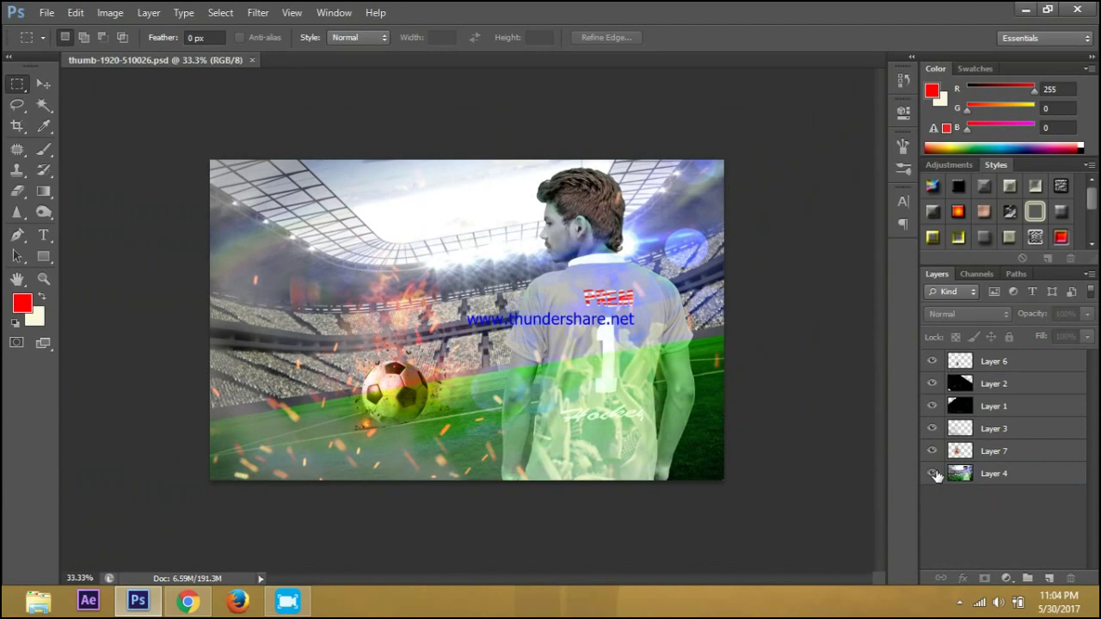
left_click_drag(936, 476, 928, 366)
left_click(928, 365)
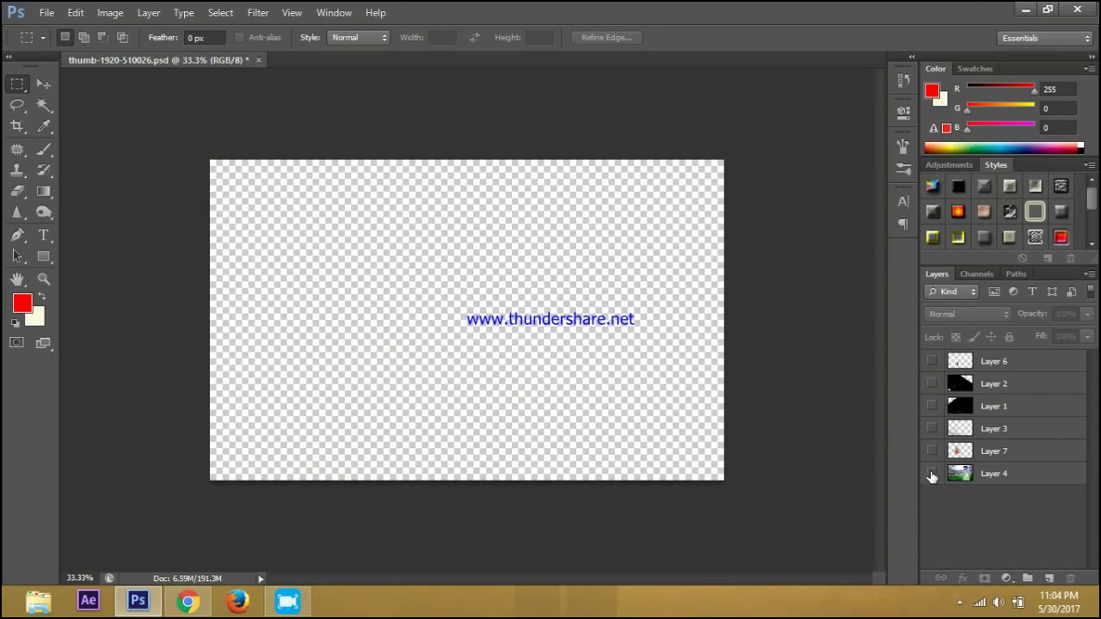
left_click(932, 474)
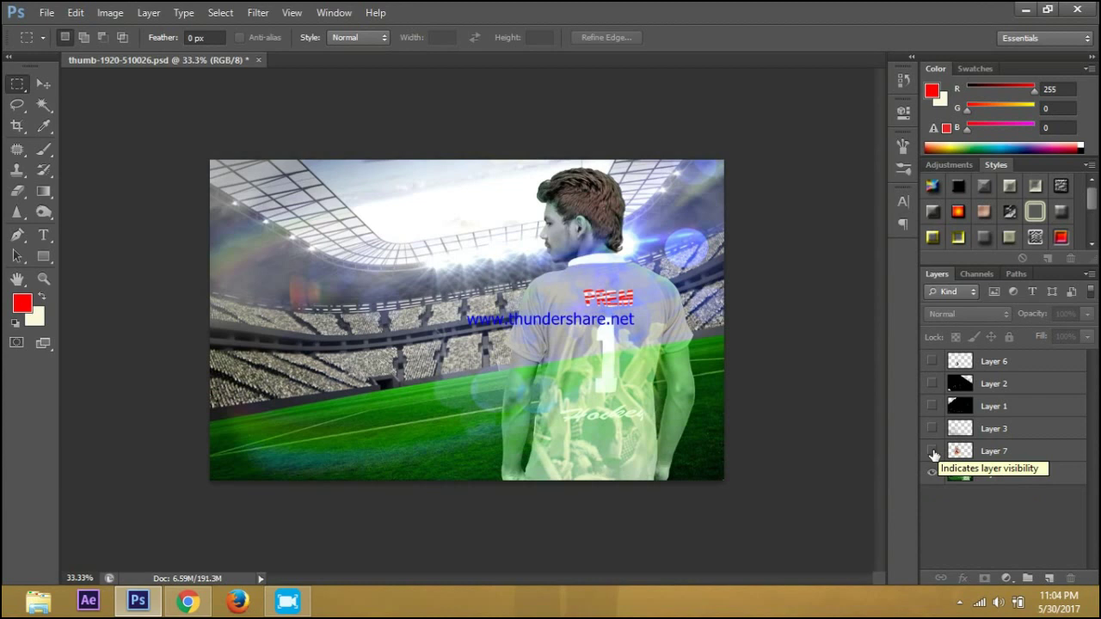
left_click(932, 452)
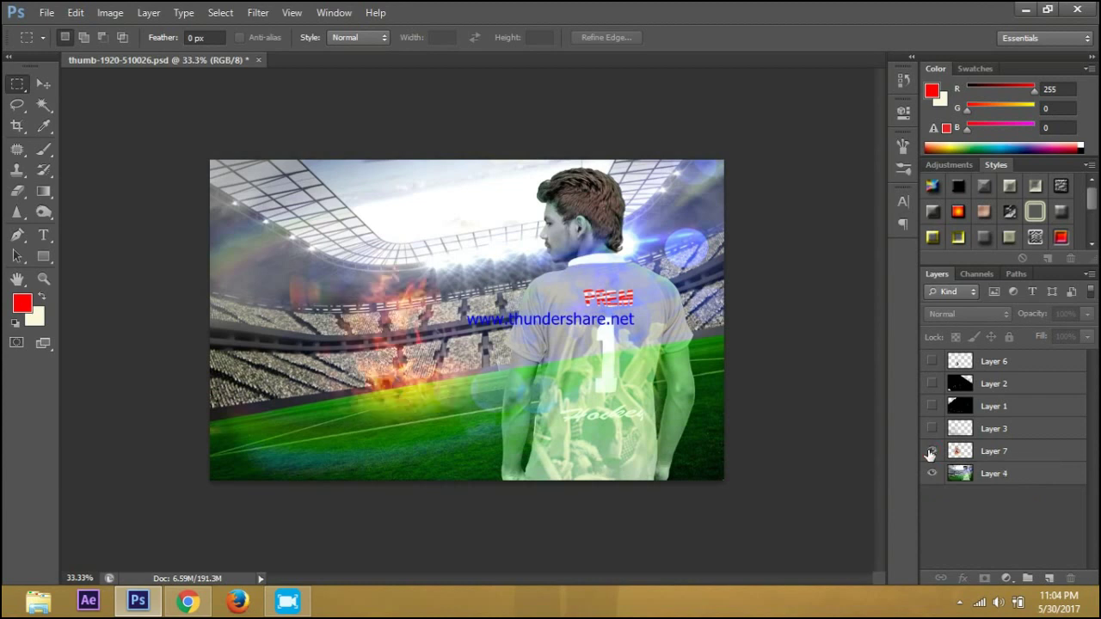
left_click(932, 429)
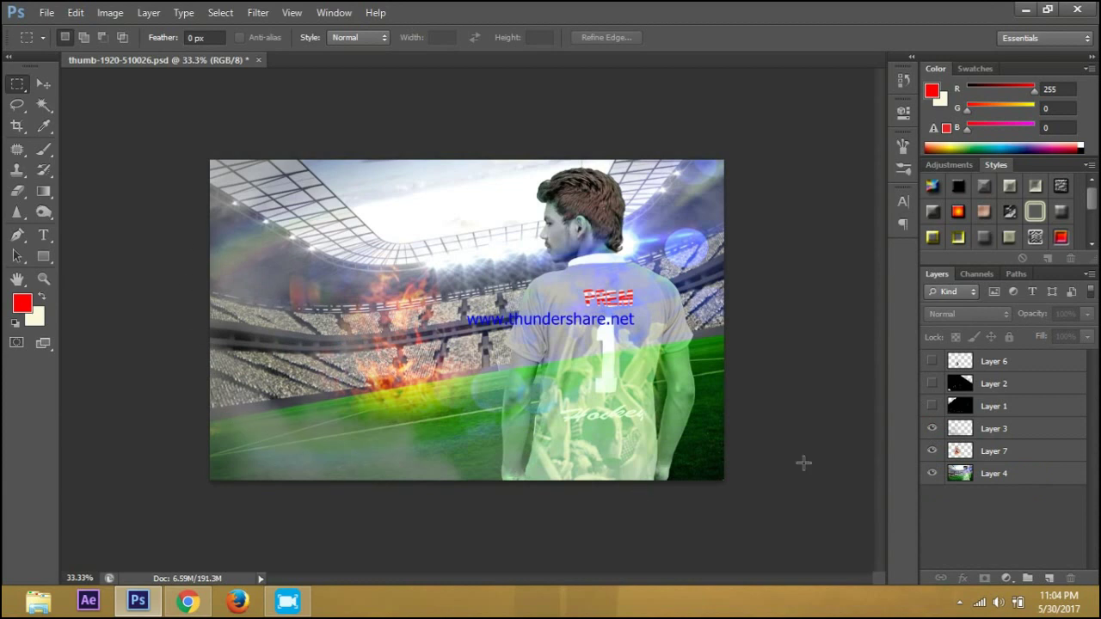
left_click(932, 406)
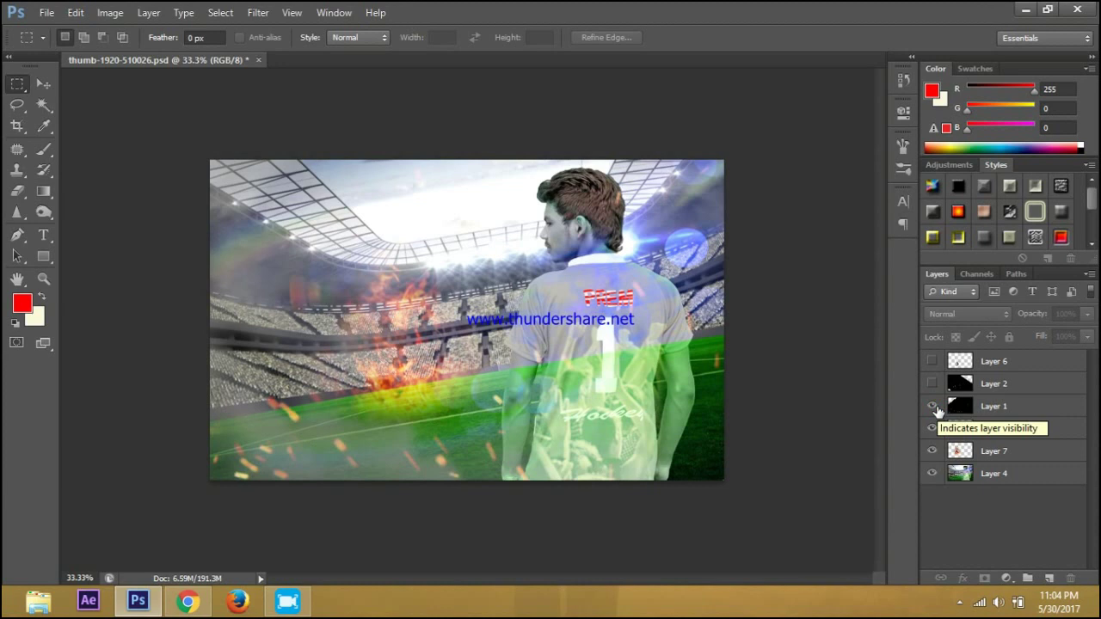
left_click(933, 384)
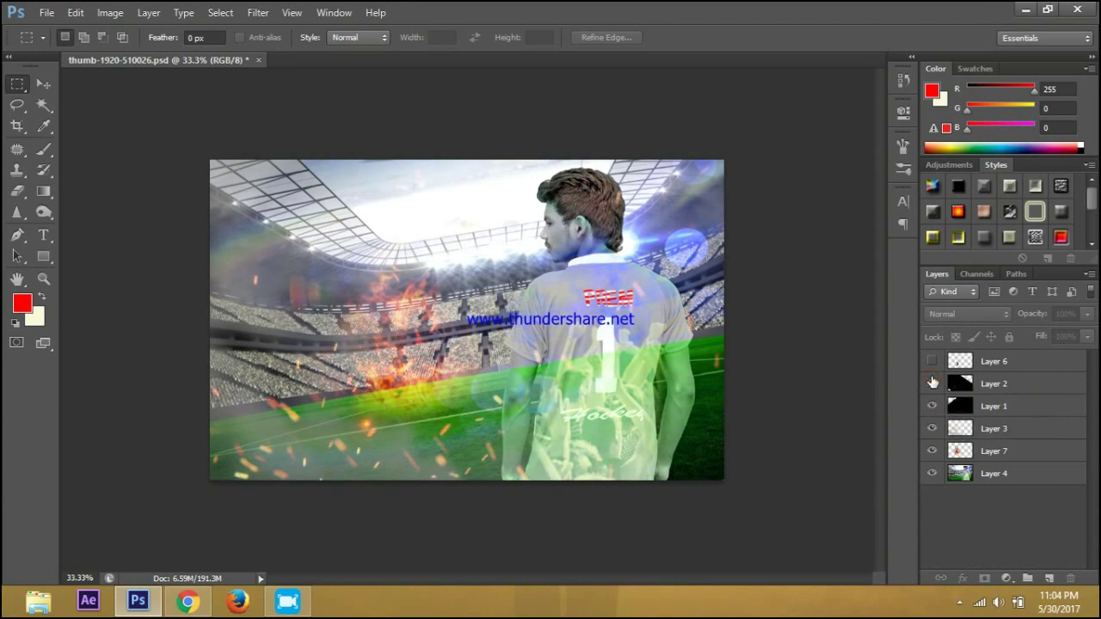
left_click(934, 362)
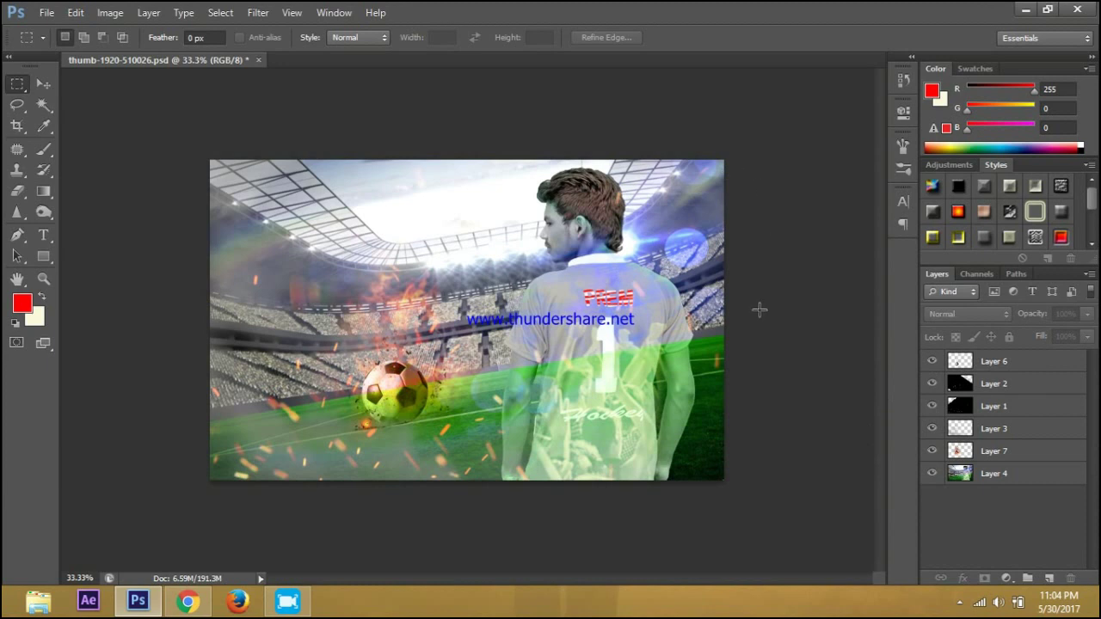
left_click(993, 498)
Cancel Save As and quit Photoshop without saving the poster.
left_click(43, 12)
left_click(86, 206)
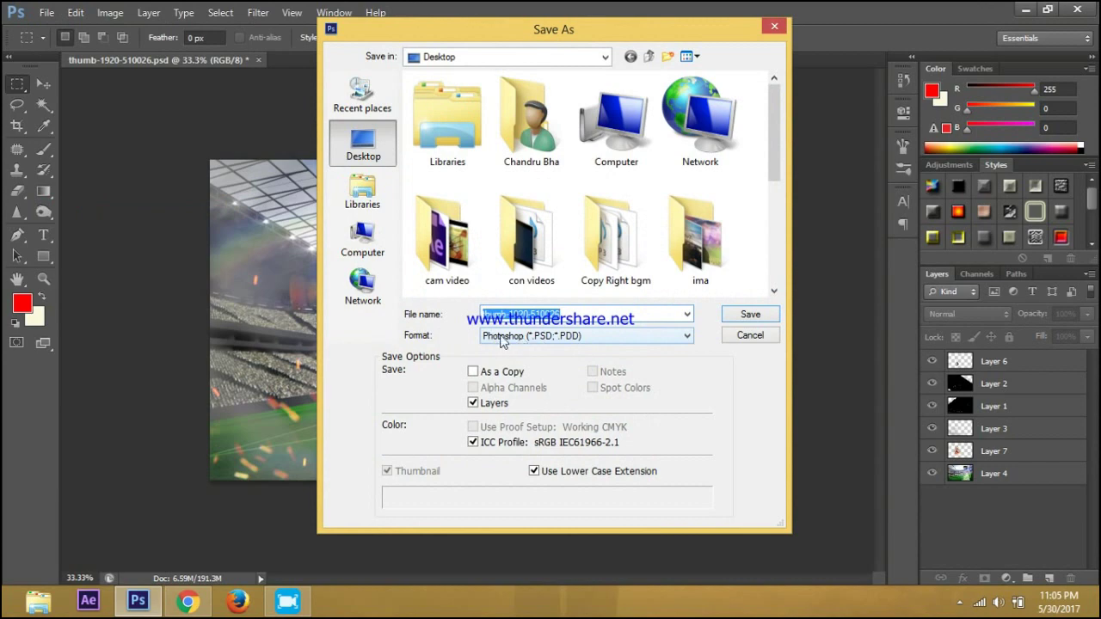
left_click(745, 335)
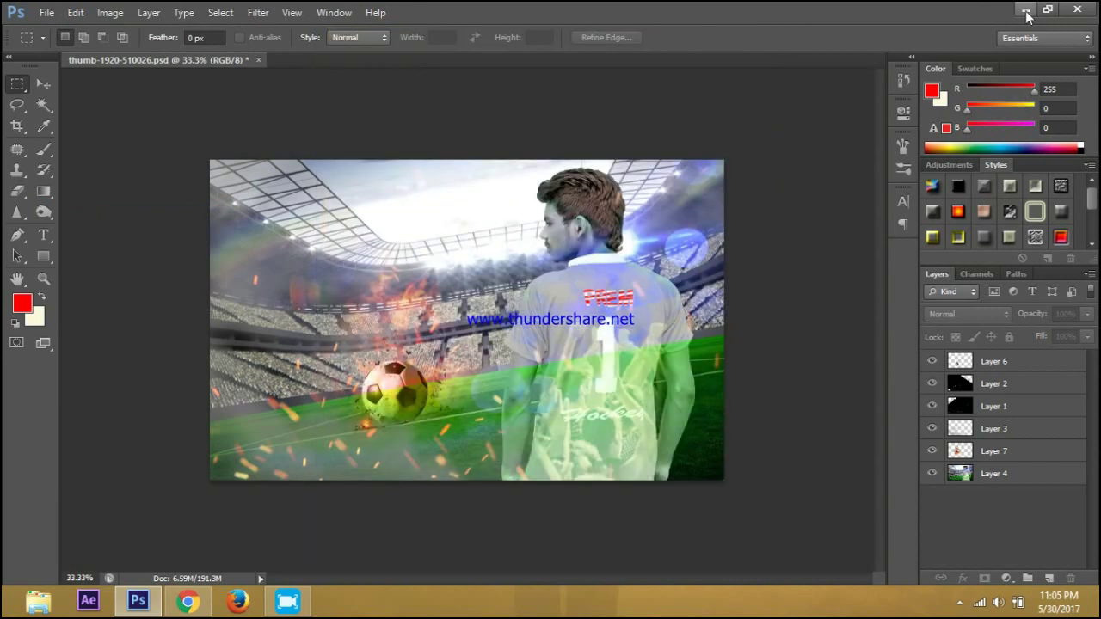
left_click(1077, 9)
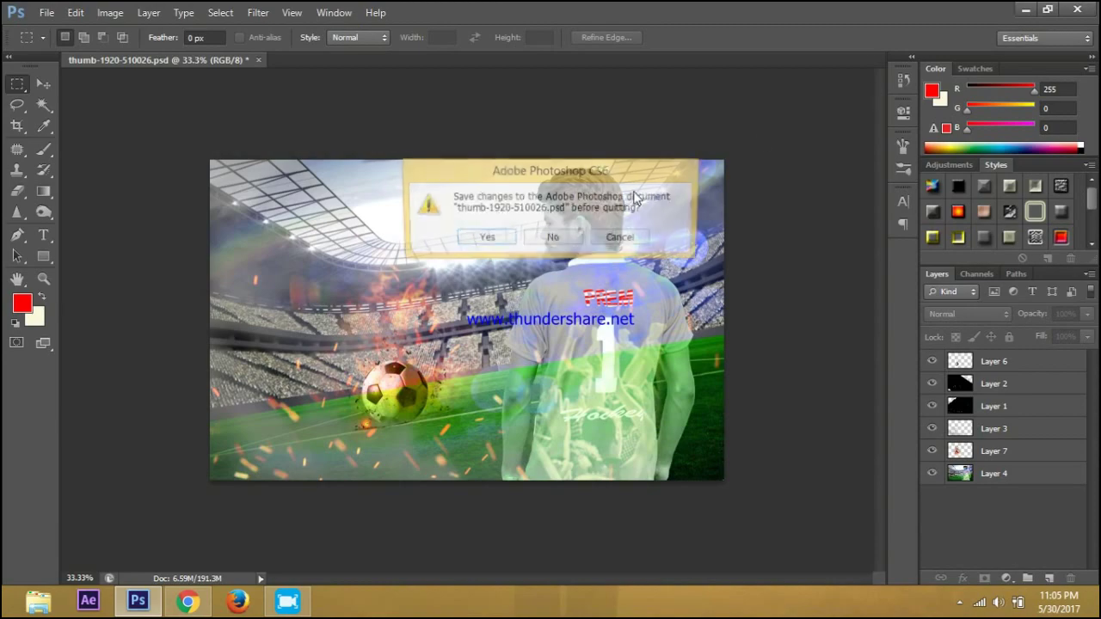
left_click(568, 239)
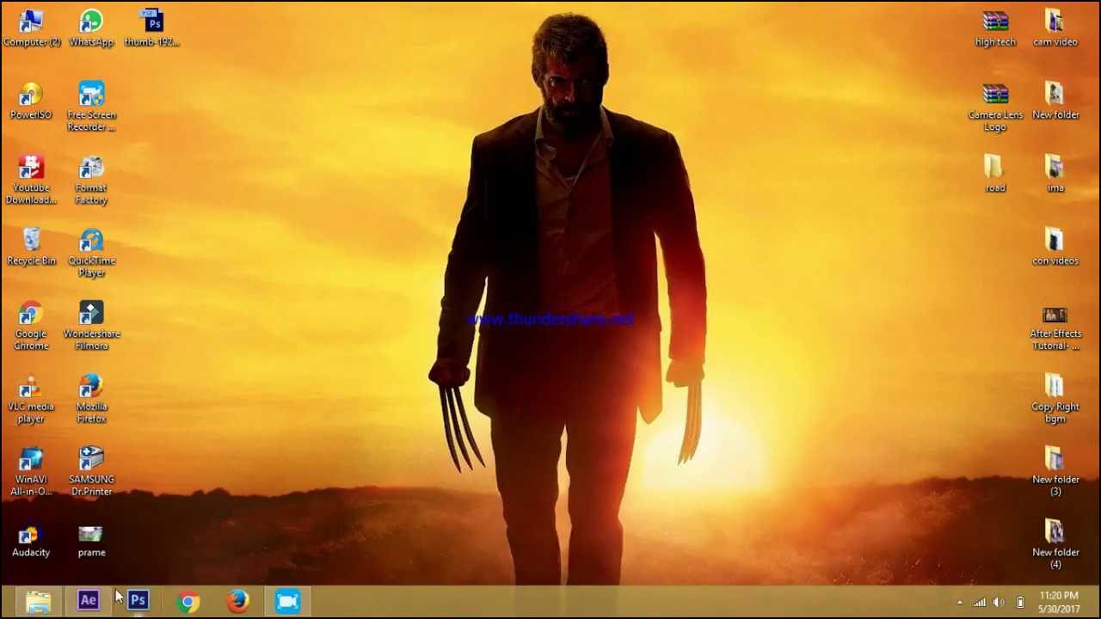
Drag thumb-1920-510026.psd from the desktop into the Project panel and import it as Composition.
left_click(93, 607)
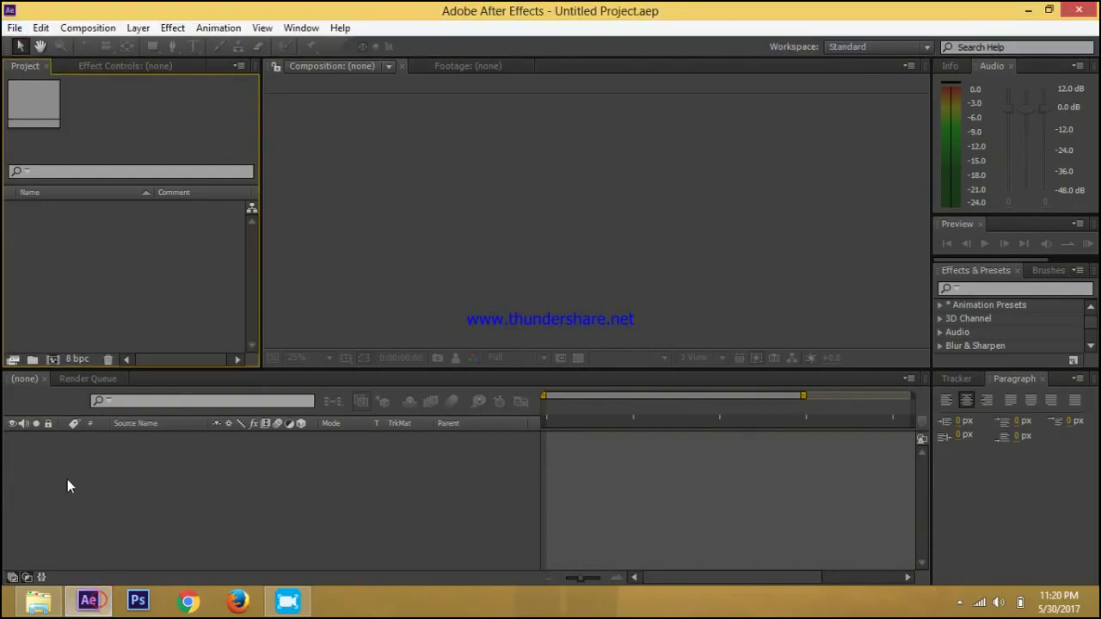
left_click(91, 605)
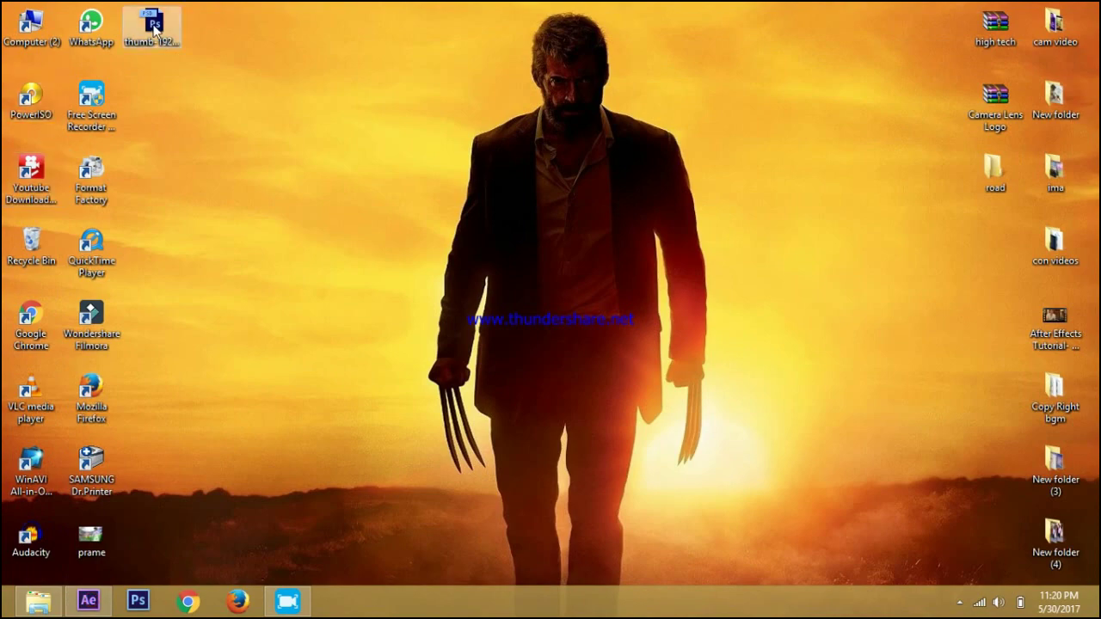
left_click_drag(151, 30, 101, 604)
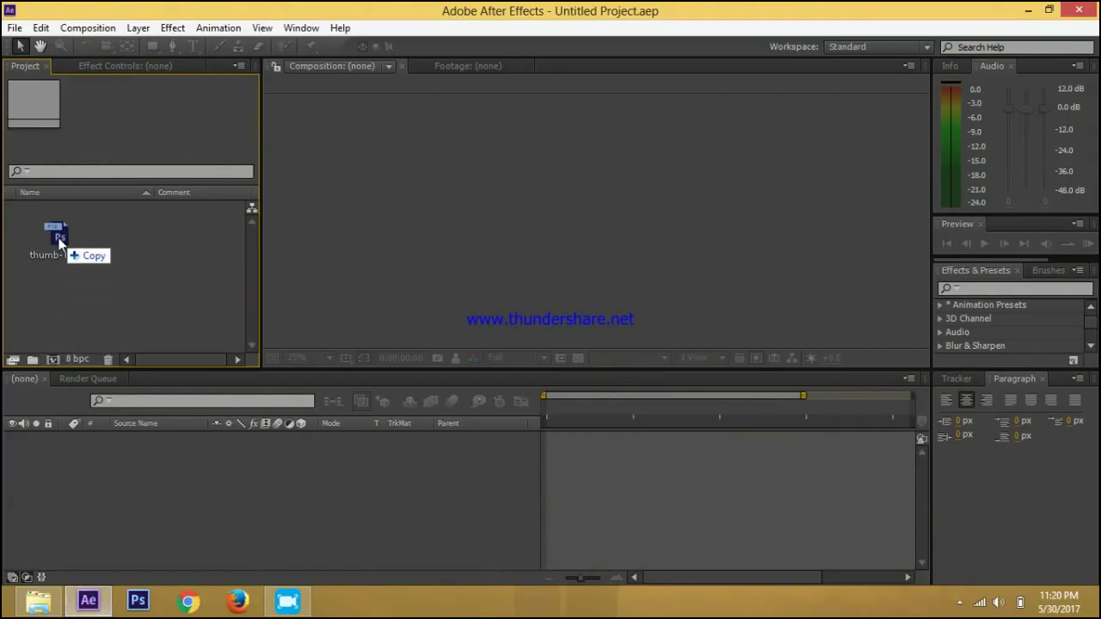
left_click_drag(101, 604, 58, 238)
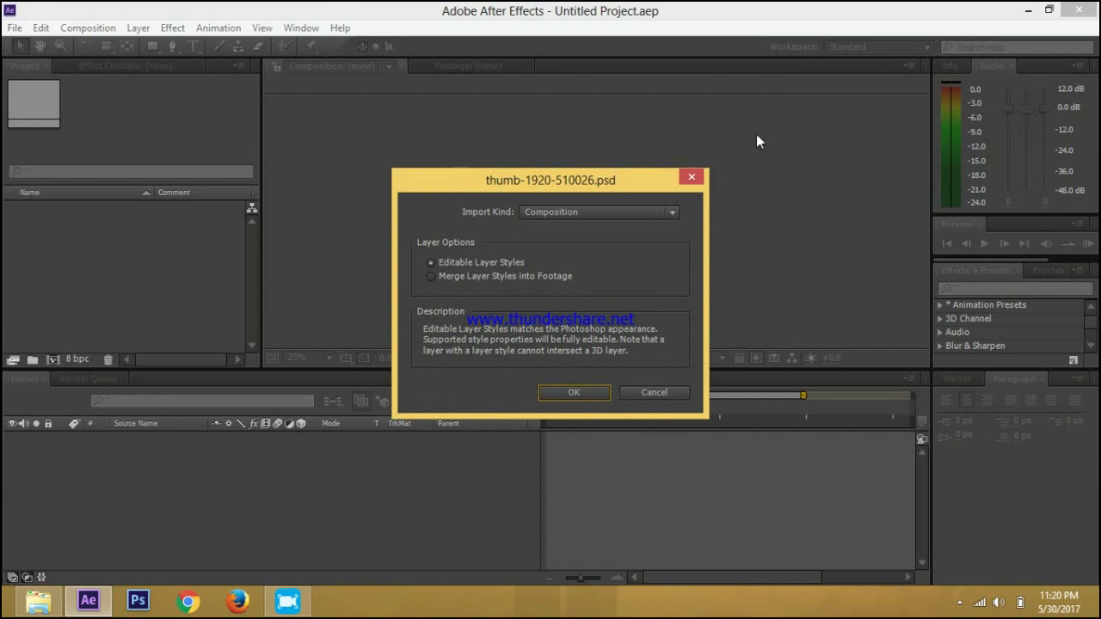
left_click(593, 212)
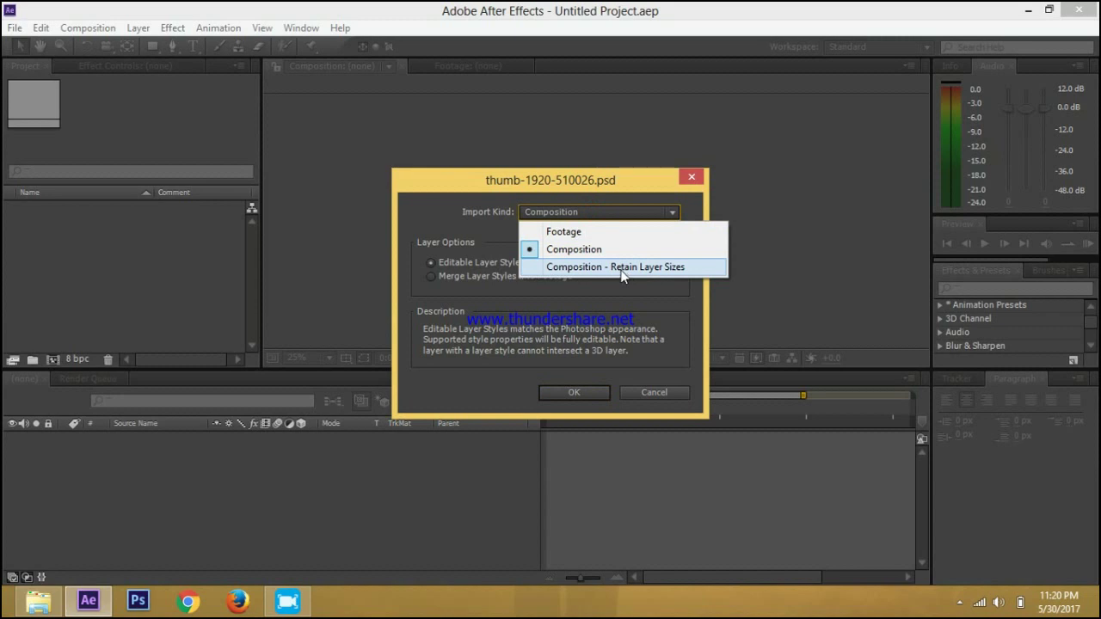
left_click(599, 248)
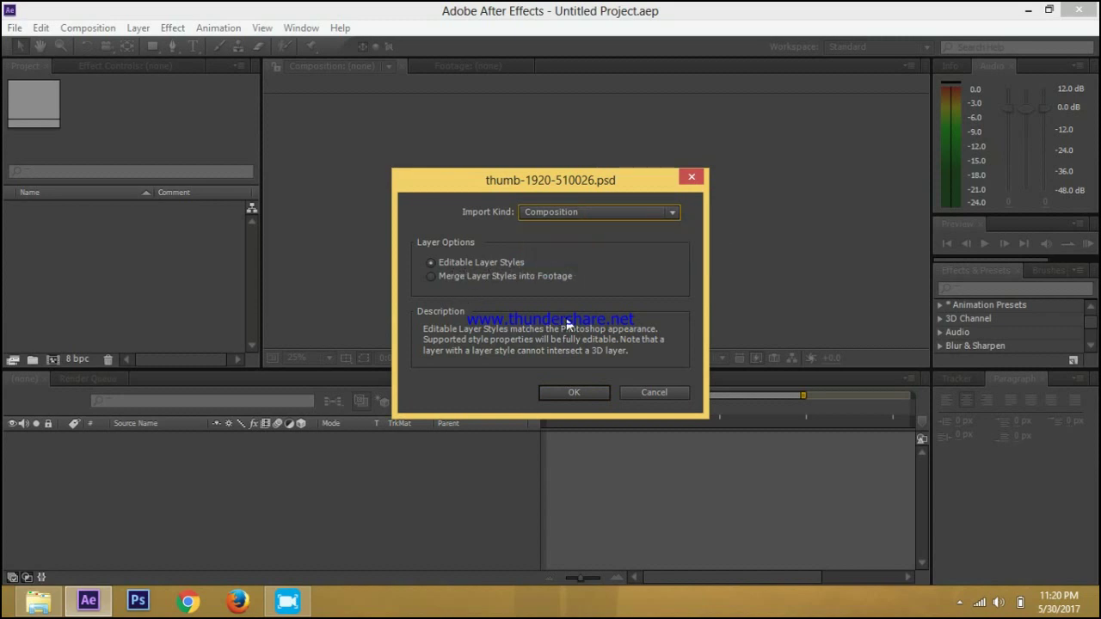
left_click(587, 396)
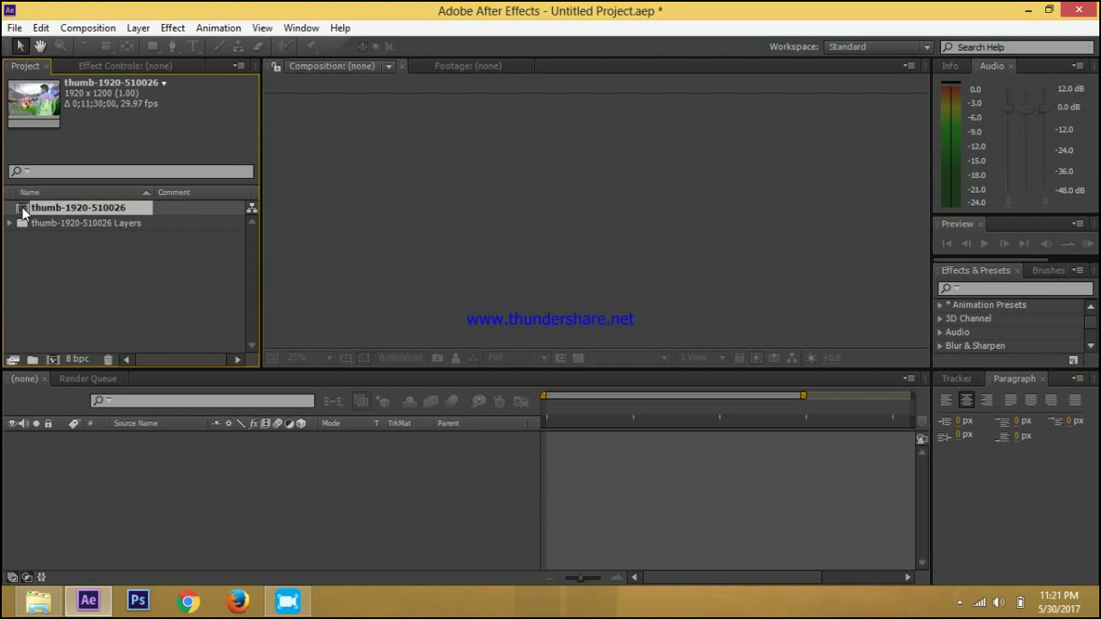
double_click(88, 208)
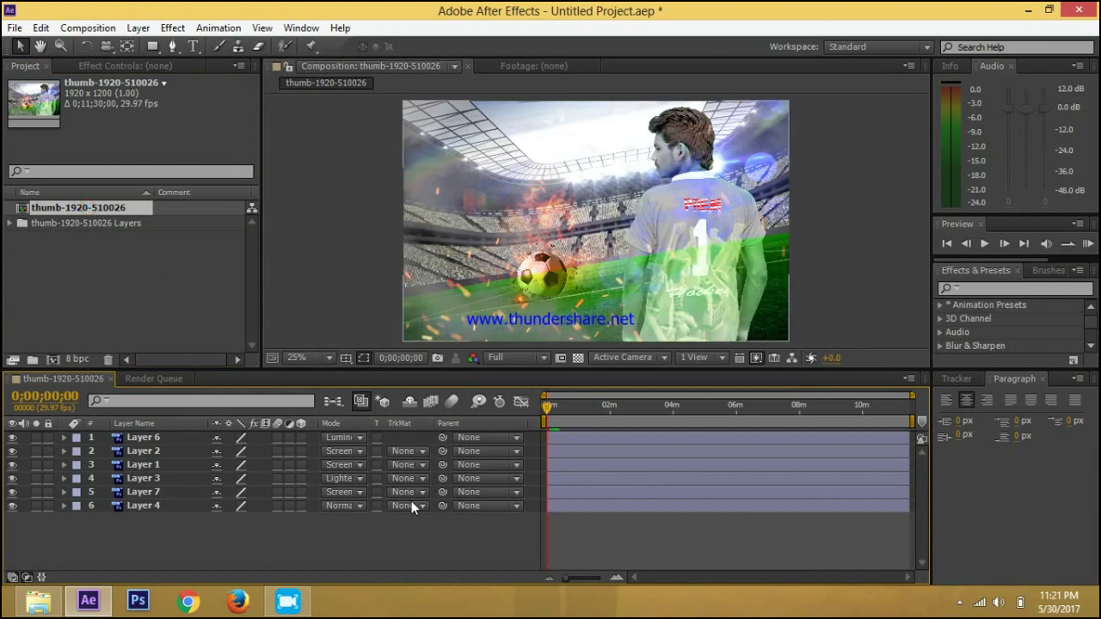
left_click(12, 437)
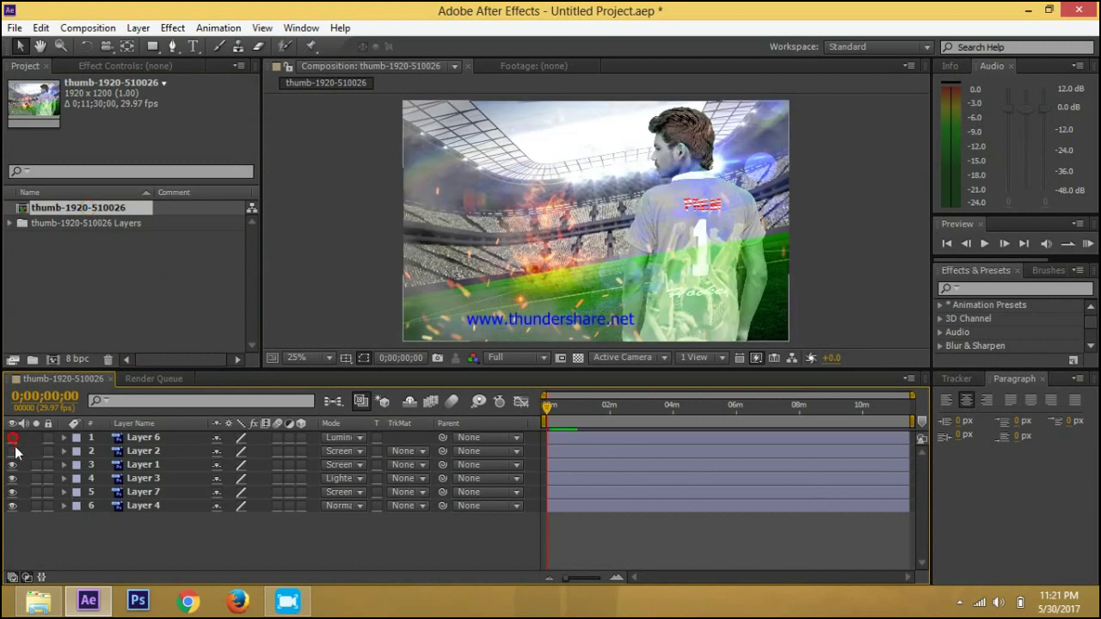
left_click(12, 451)
left_click(13, 465)
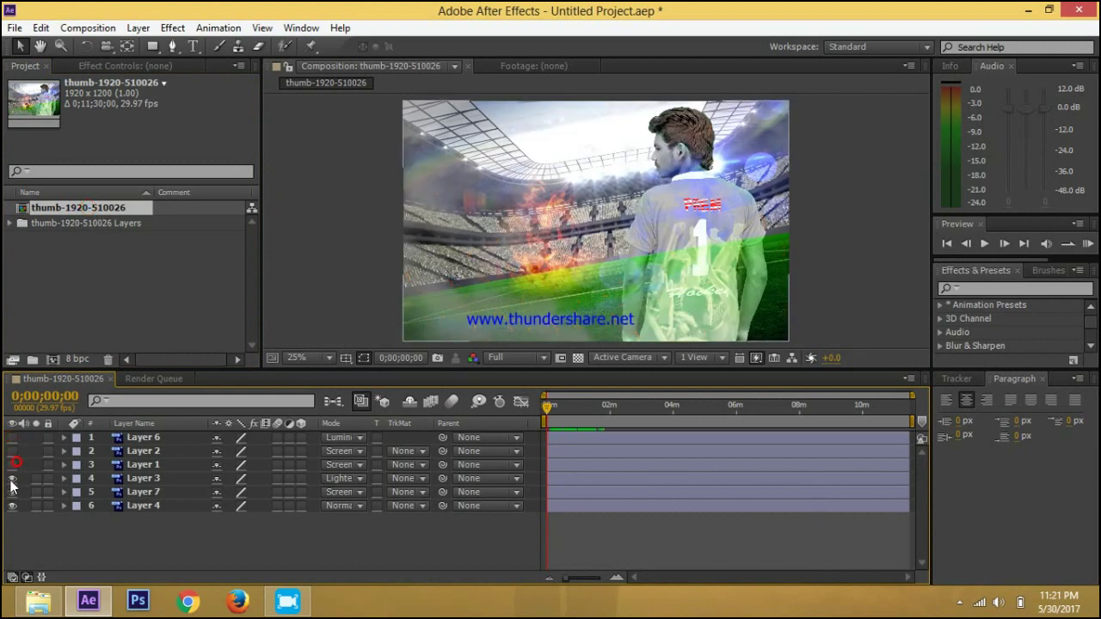
left_click(12, 478)
left_click(12, 492)
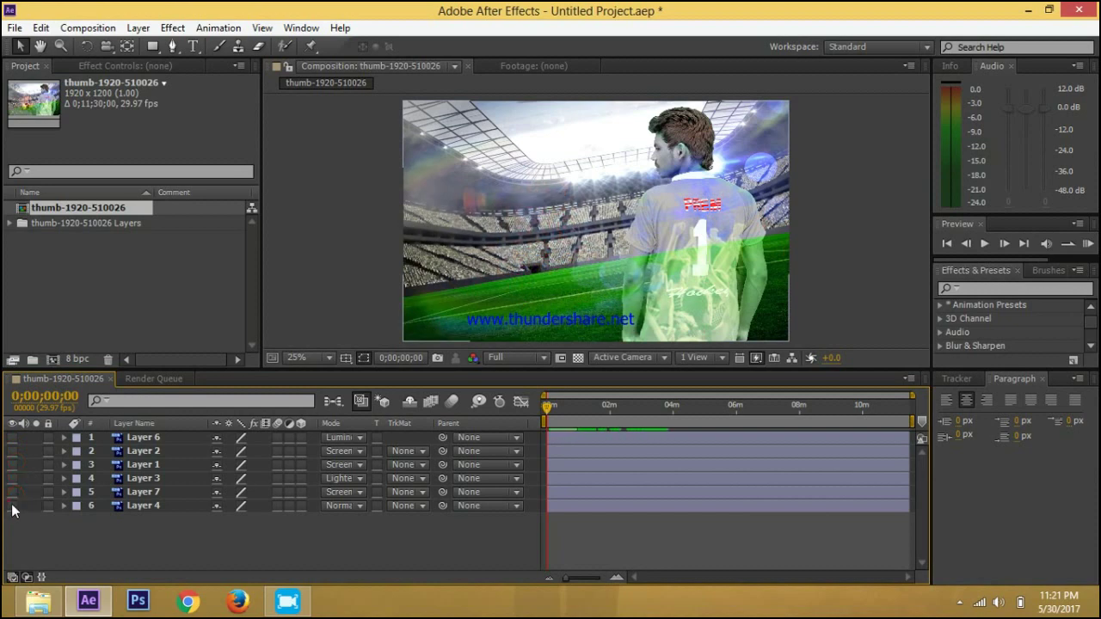
left_click(12, 506)
left_click_drag(12, 506, 13, 437)
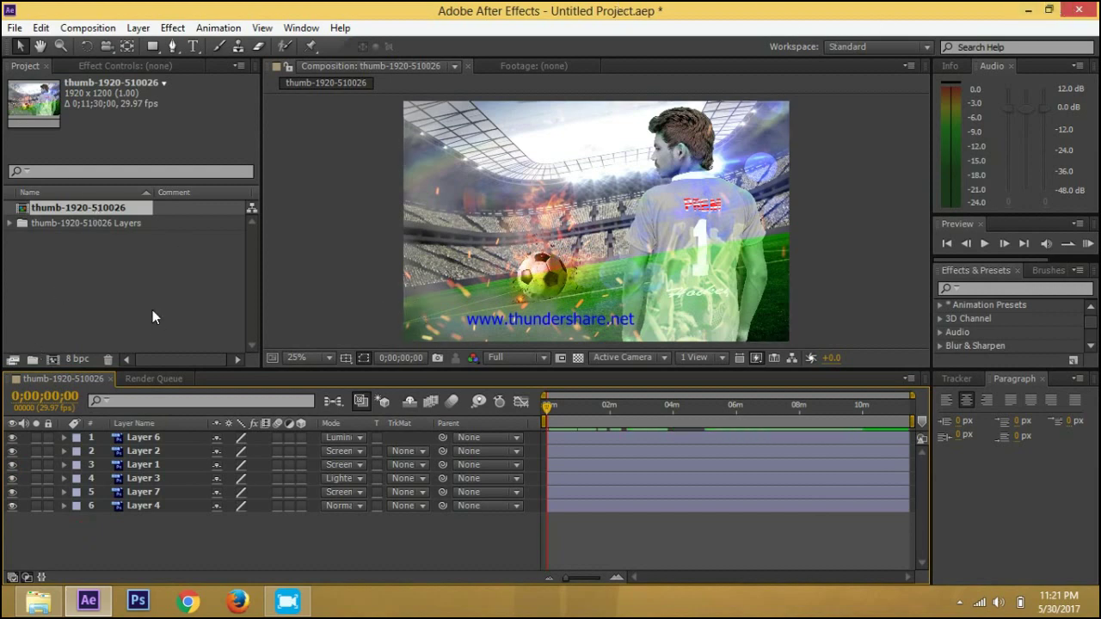
Create Comp 1 with the HDTV 1080 29.97 preset, keeping the current project open.
key("ctrl+n")
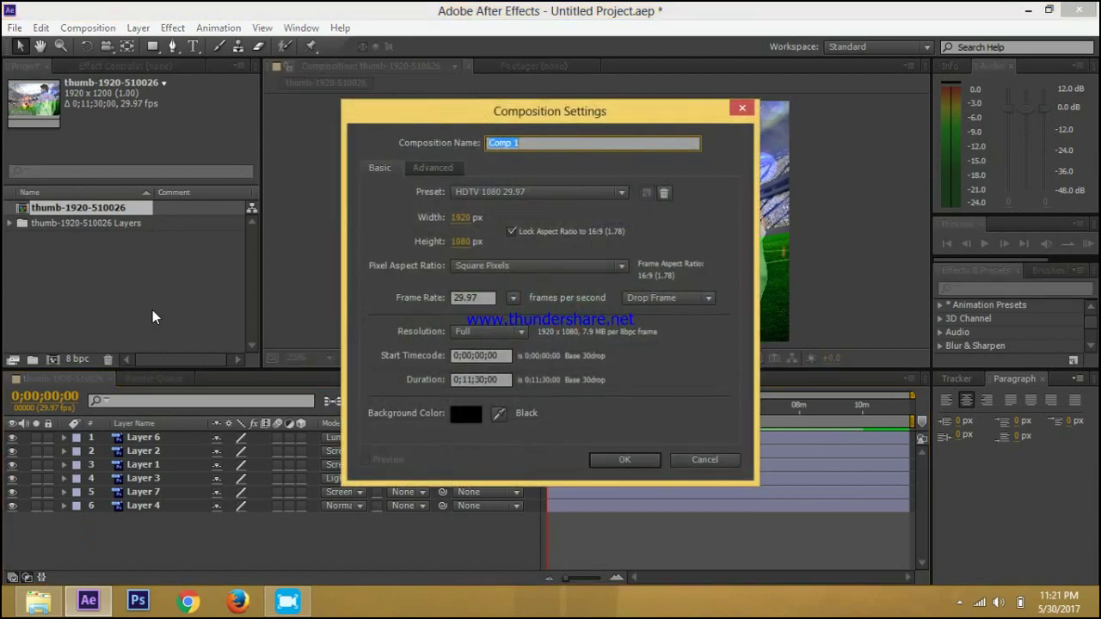
left_click(621, 459)
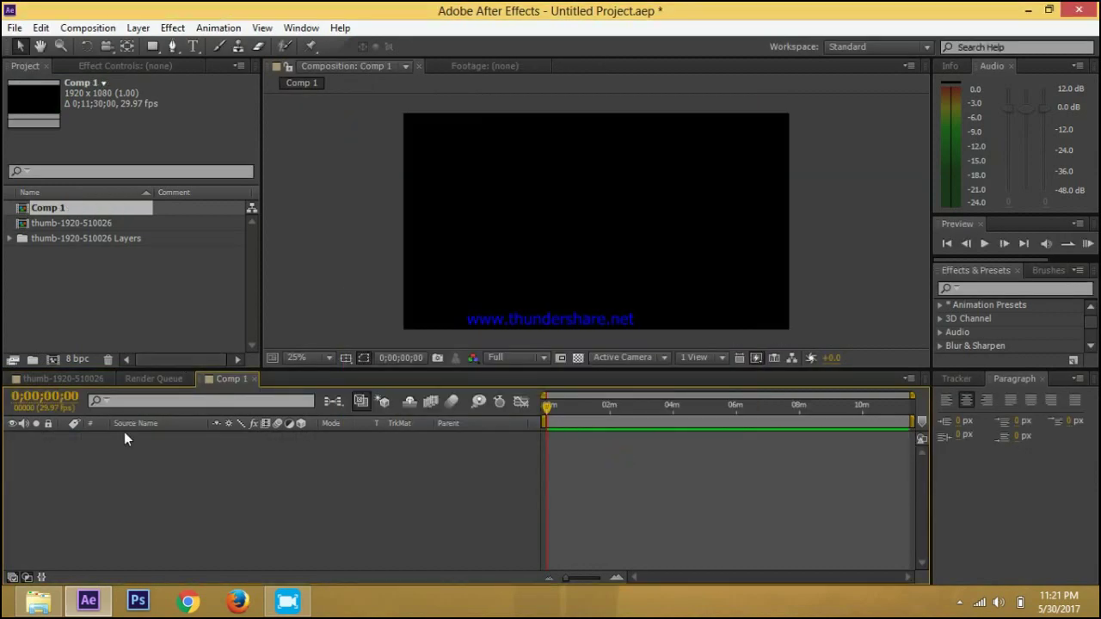
left_click(113, 282)
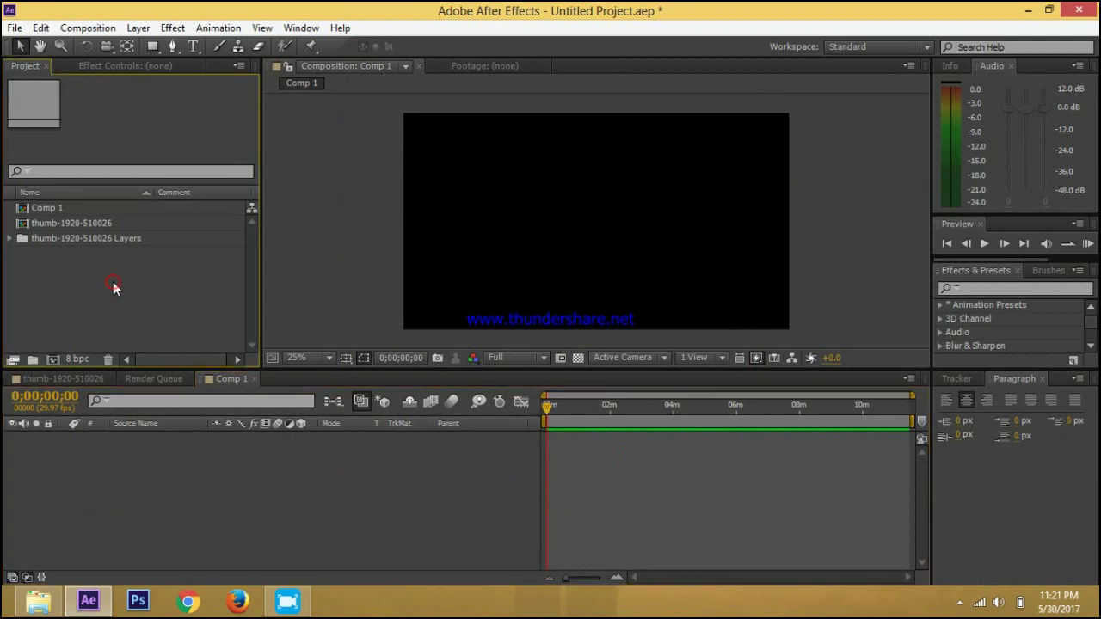
key("ctrl+alt+n")
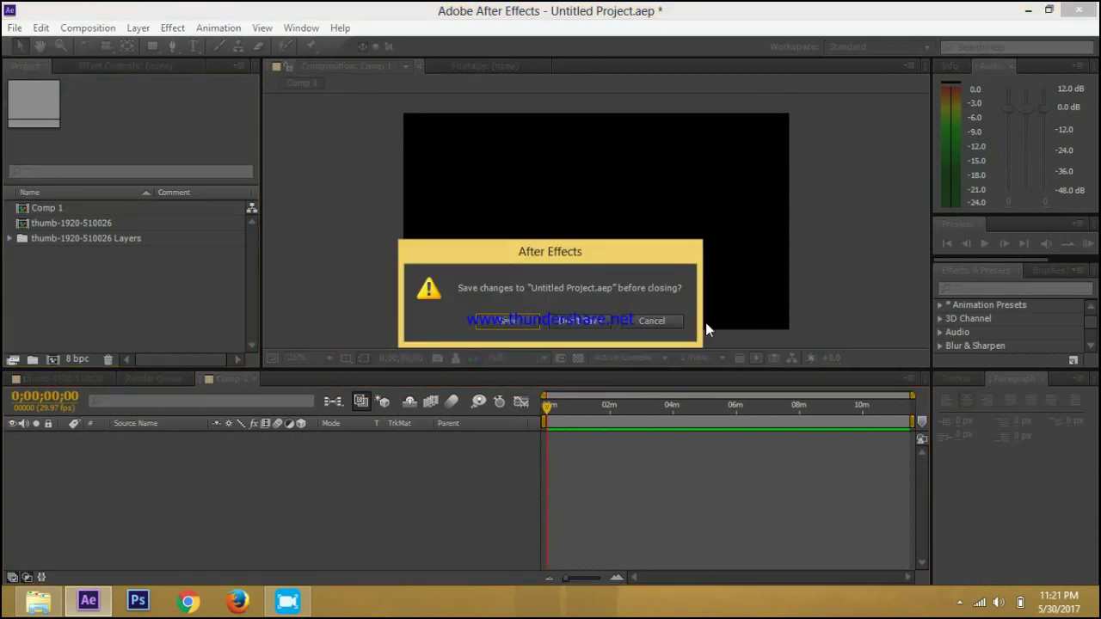
left_click(662, 321)
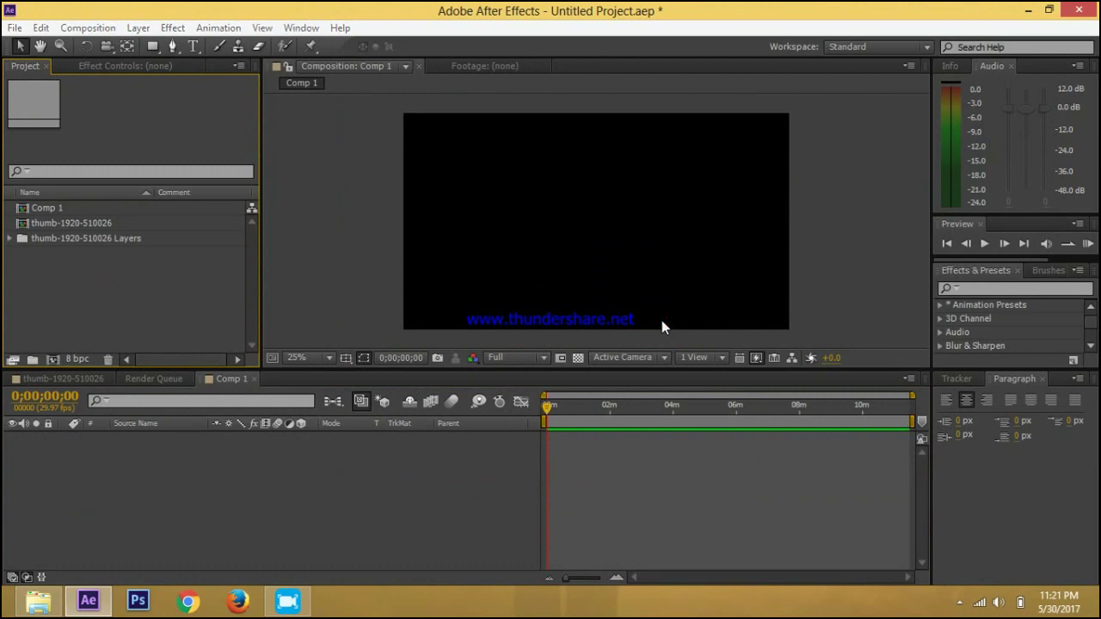
Start re-importing the stadium PSD with Ctrl+I, then cancel the duplicate import.
key("ctrl+i")
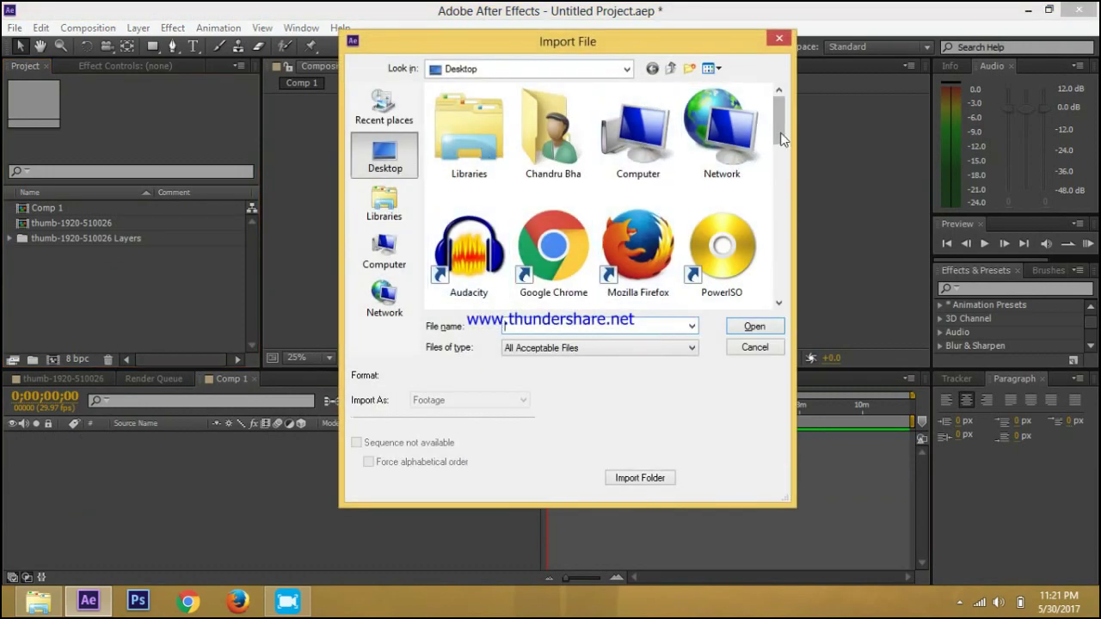
left_click_drag(780, 122, 819, 279)
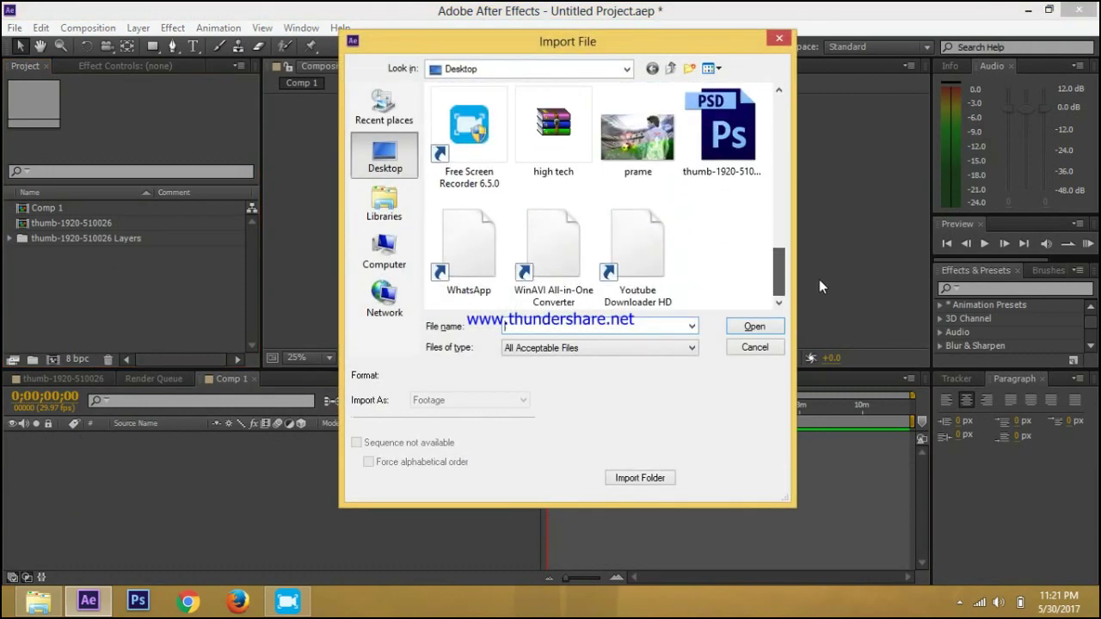
left_click(756, 151)
left_click(754, 326)
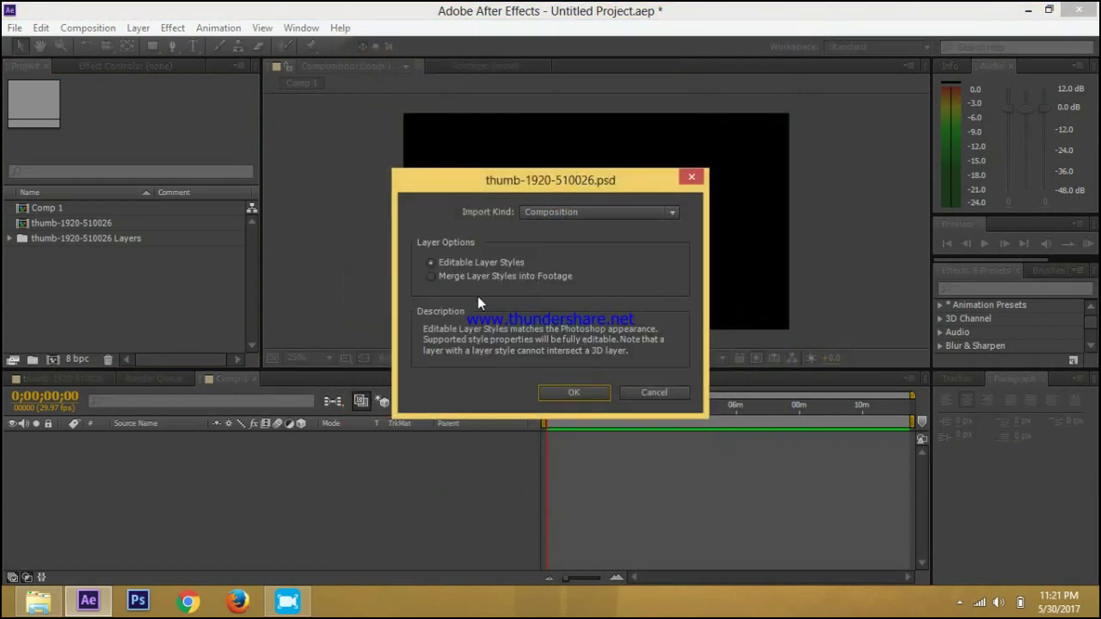
left_click(558, 213)
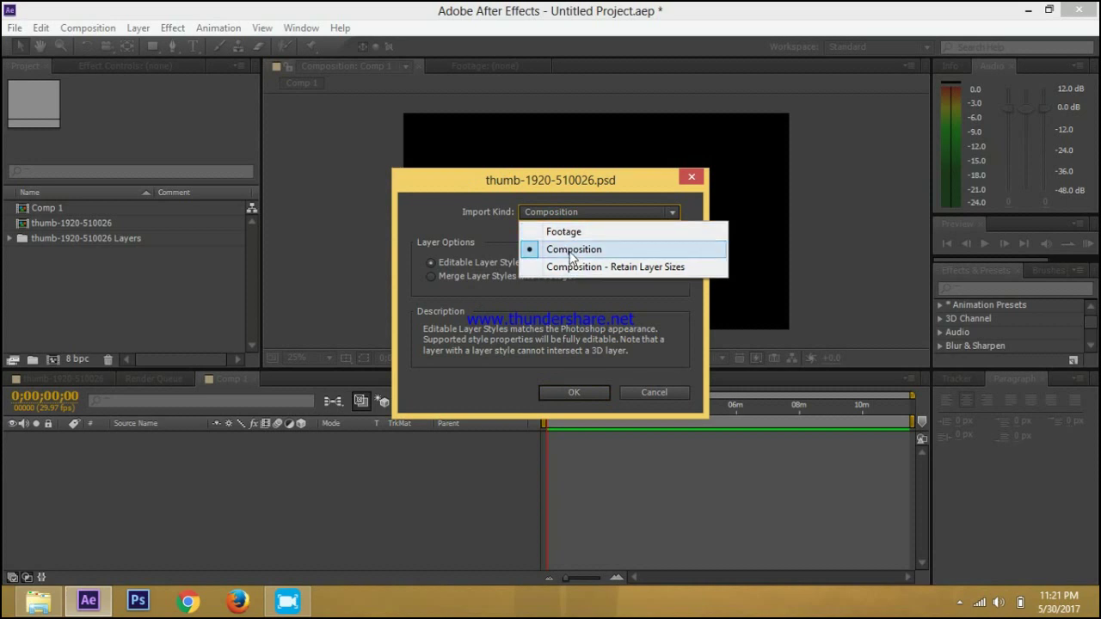
left_click(656, 393)
left_click(658, 395)
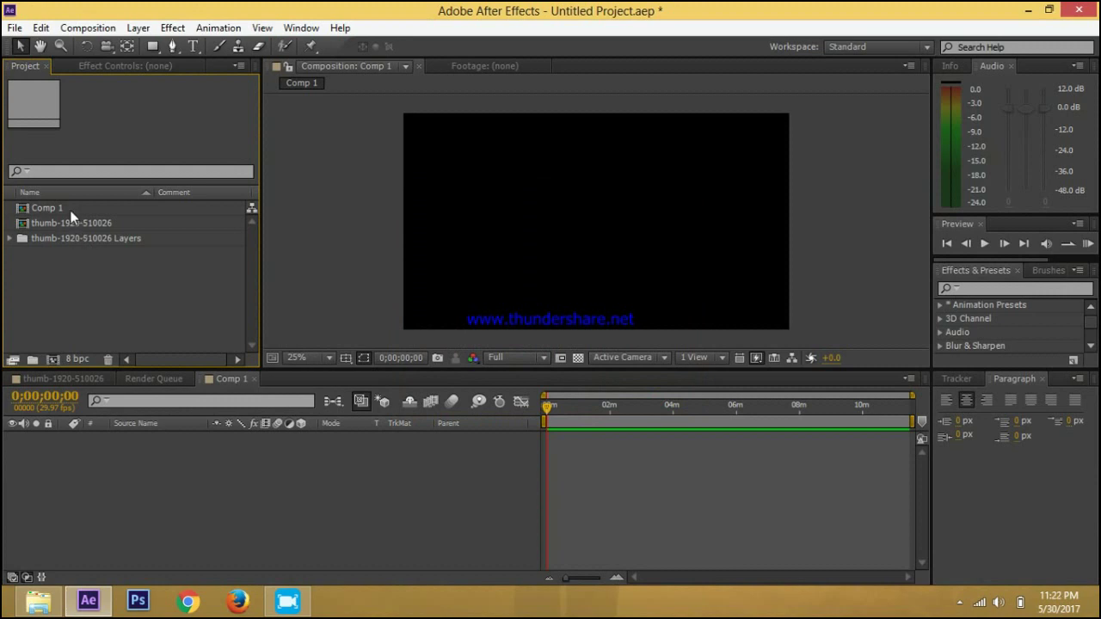
Nest the stadium composition into Comp 1 twice, then delete both layers to leave it empty.
left_click_drag(69, 208, 77, 359)
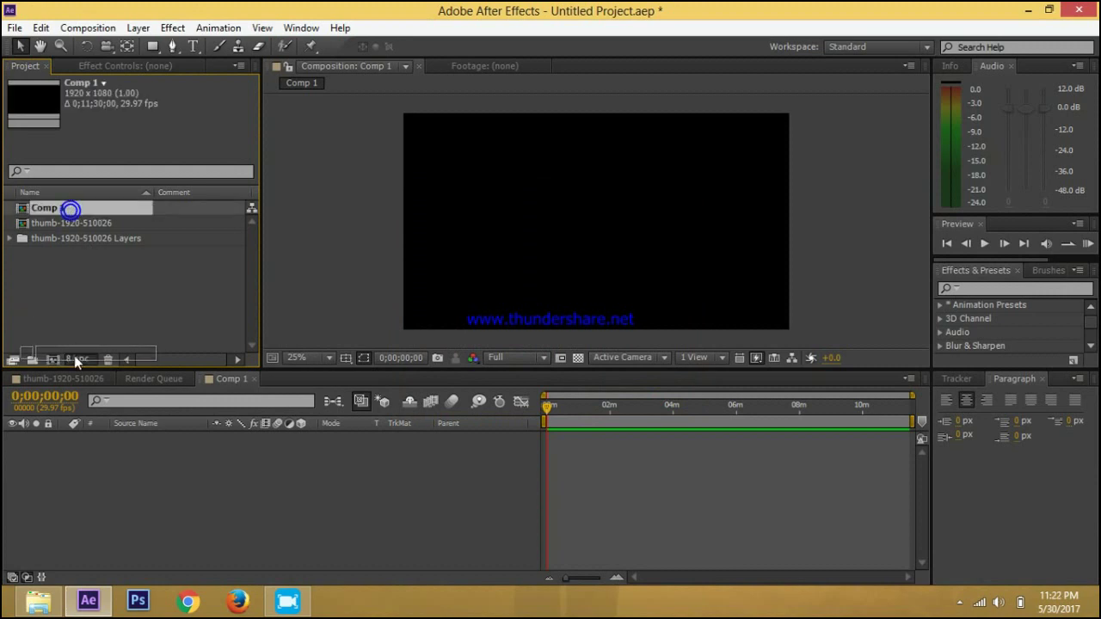
left_click_drag(77, 360, 121, 468)
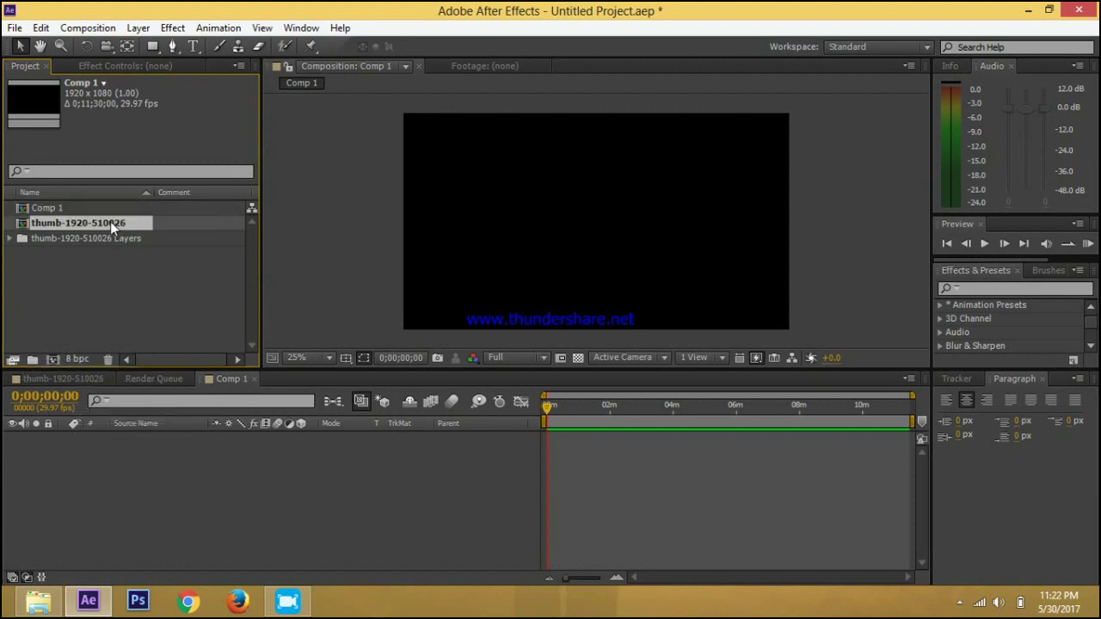
left_click_drag(110, 222, 121, 466)
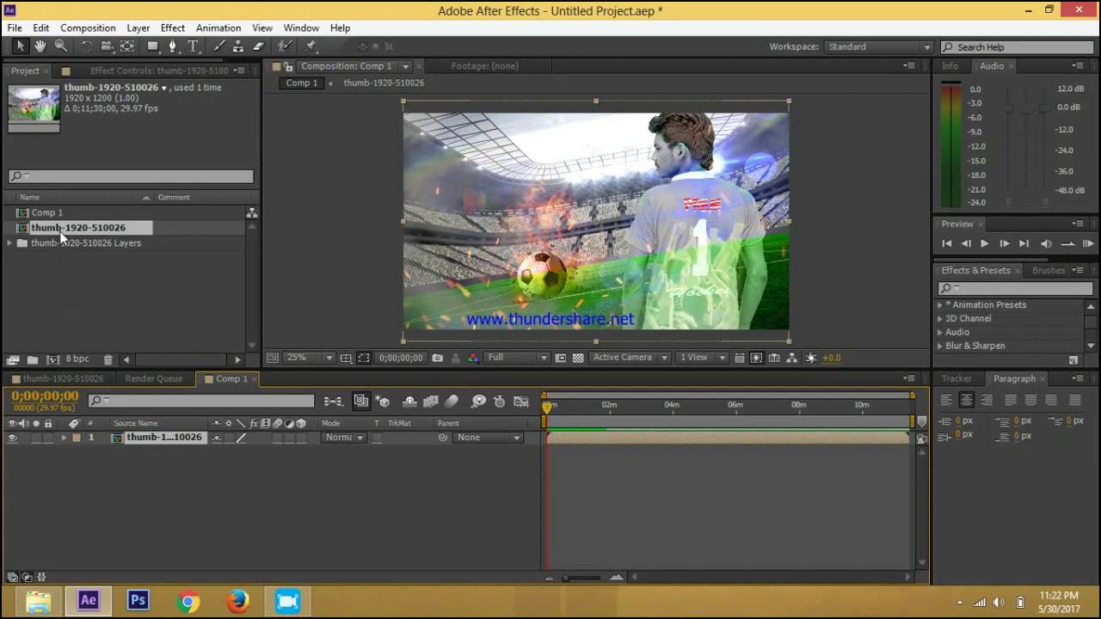
left_click_drag(61, 227, 135, 480)
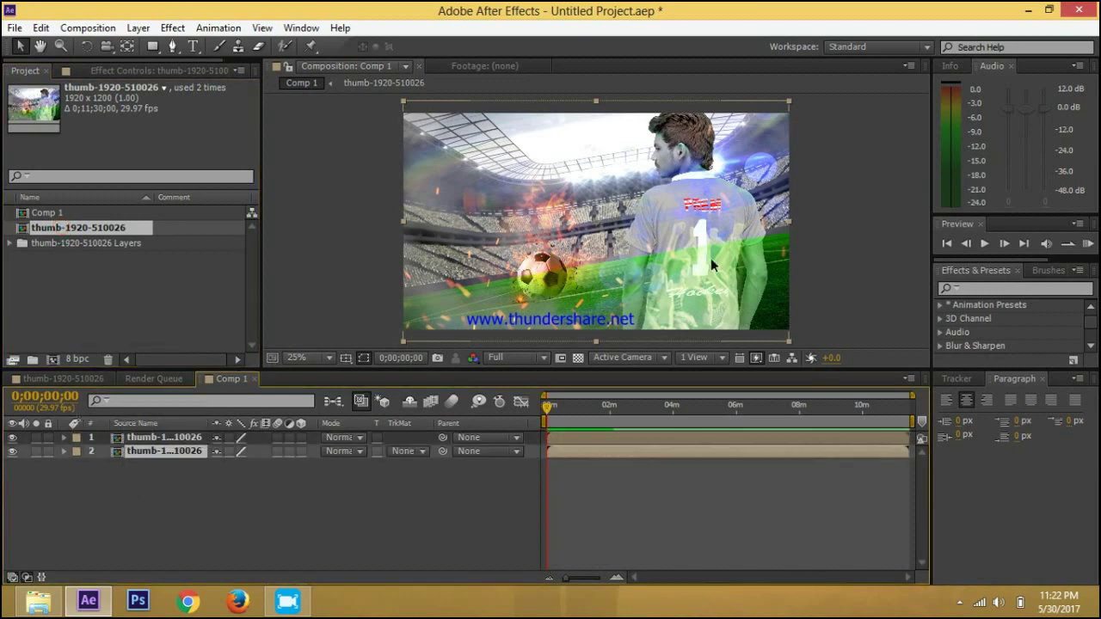
left_click(603, 444)
left_click(604, 452)
key("Delete")
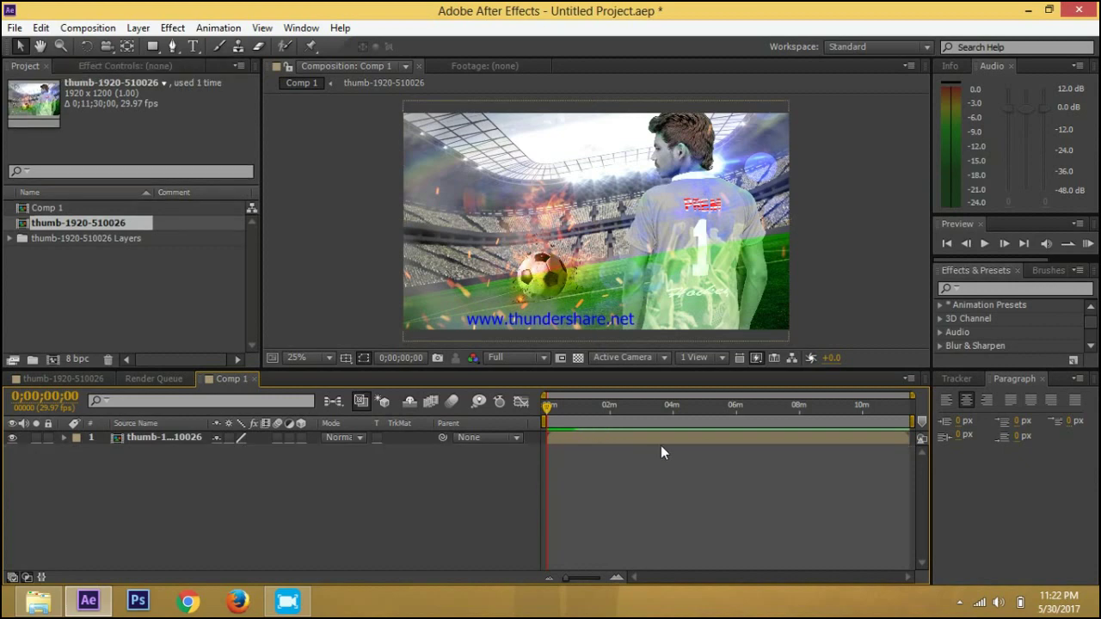
left_click(661, 445)
mouse_move(625, 410)
left_mouse_down()
mouse_move(591, 443)
mouse_move(814, 434)
mouse_move(521, 422)
left_mouse_up()
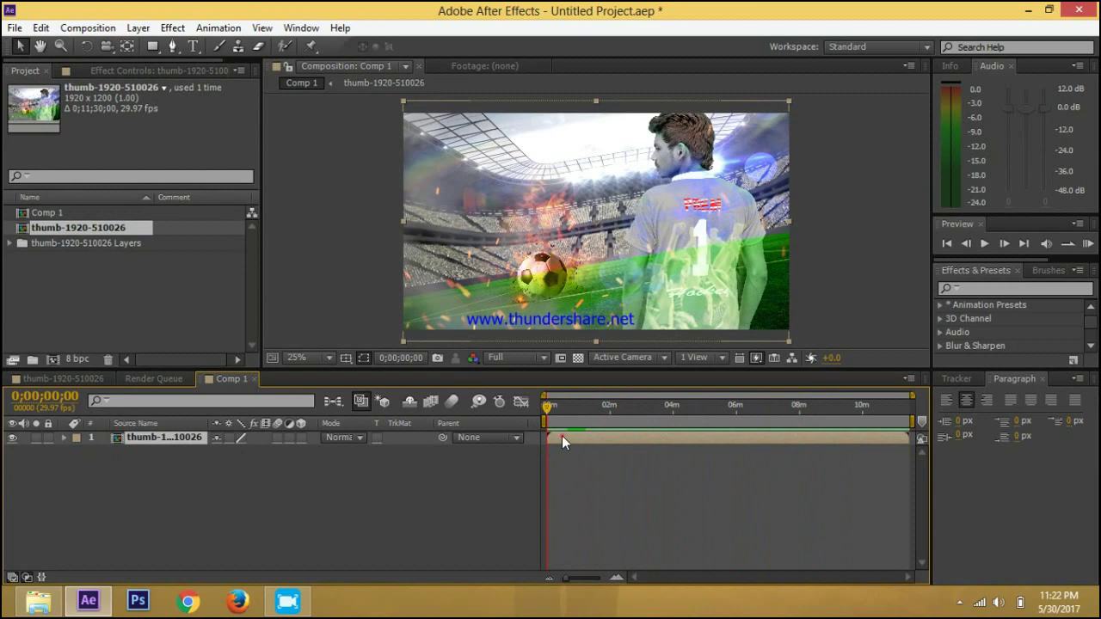
key("Delete")
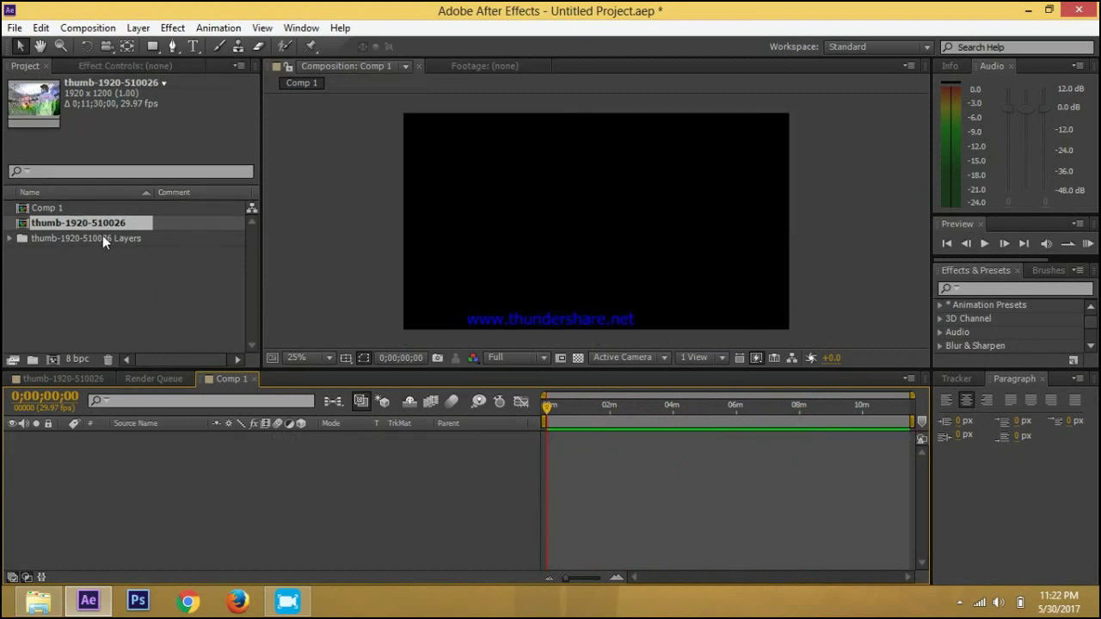
double_click(103, 225)
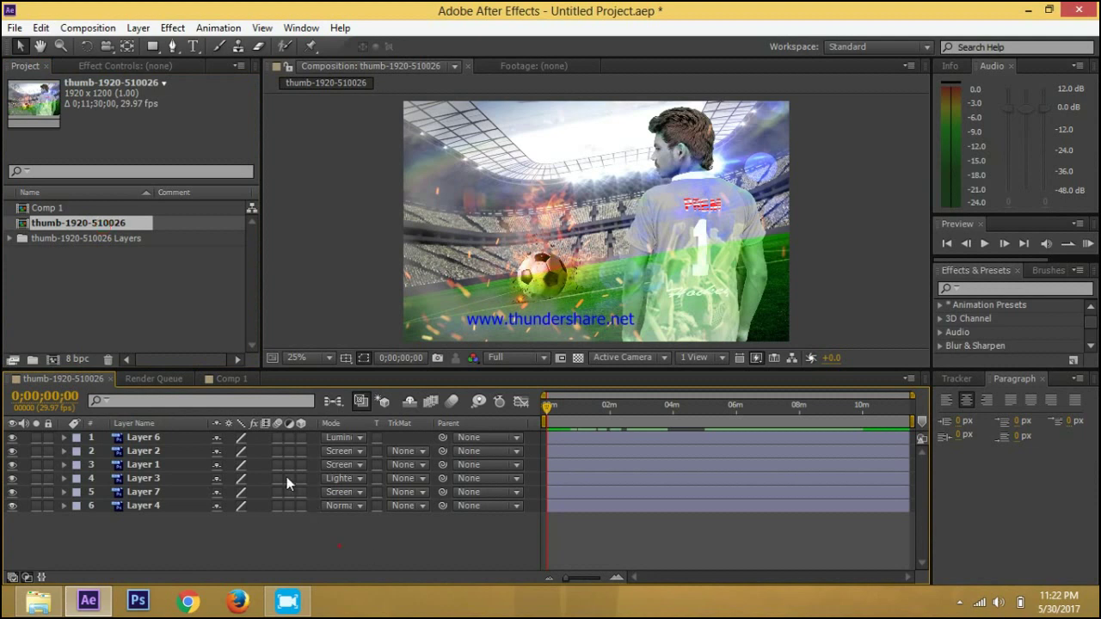
left_click_drag(286, 477, 273, 437)
left_click(347, 538)
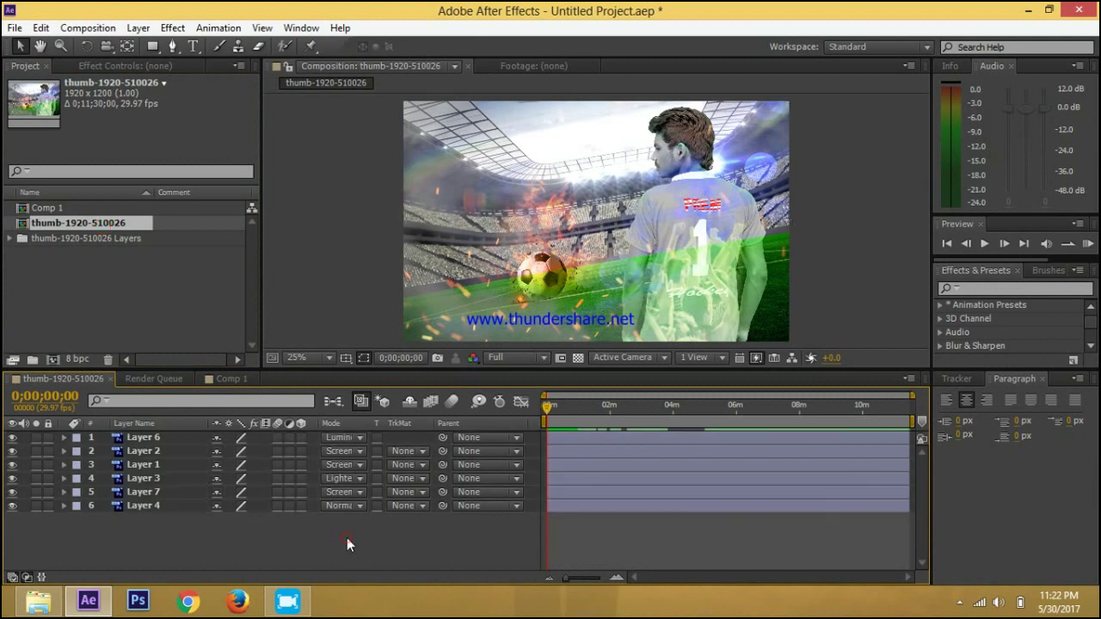